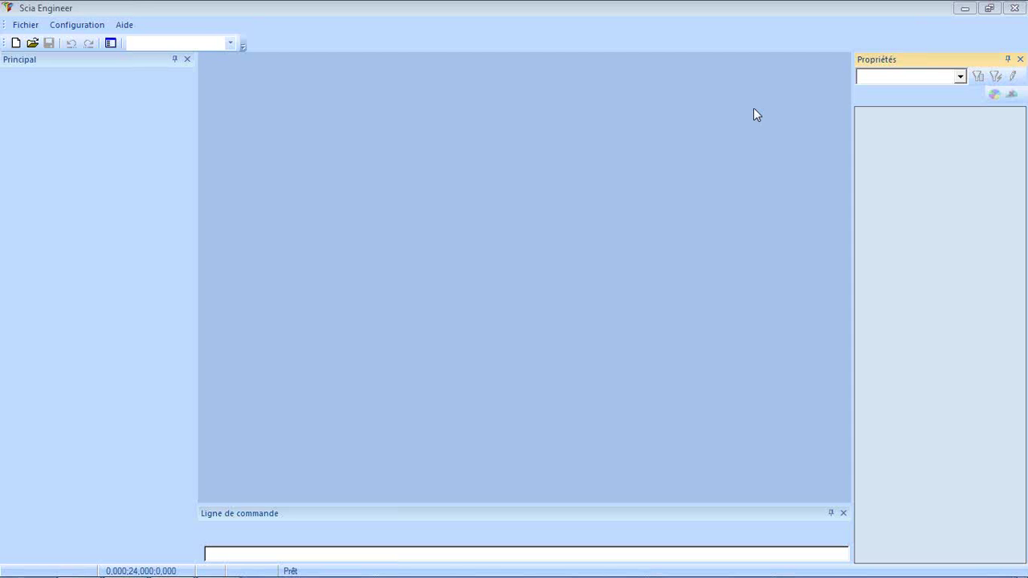
Create a new project of the Analyse type
{"action": "left_click", "coordinate": [15, 43]}
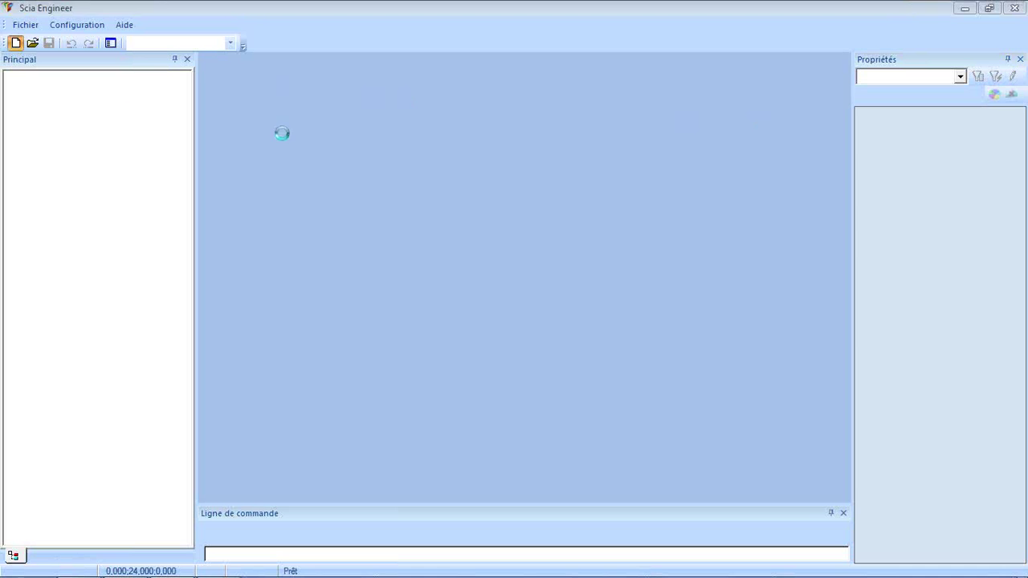
{"action": "left_click", "coordinate": [291, 205]}
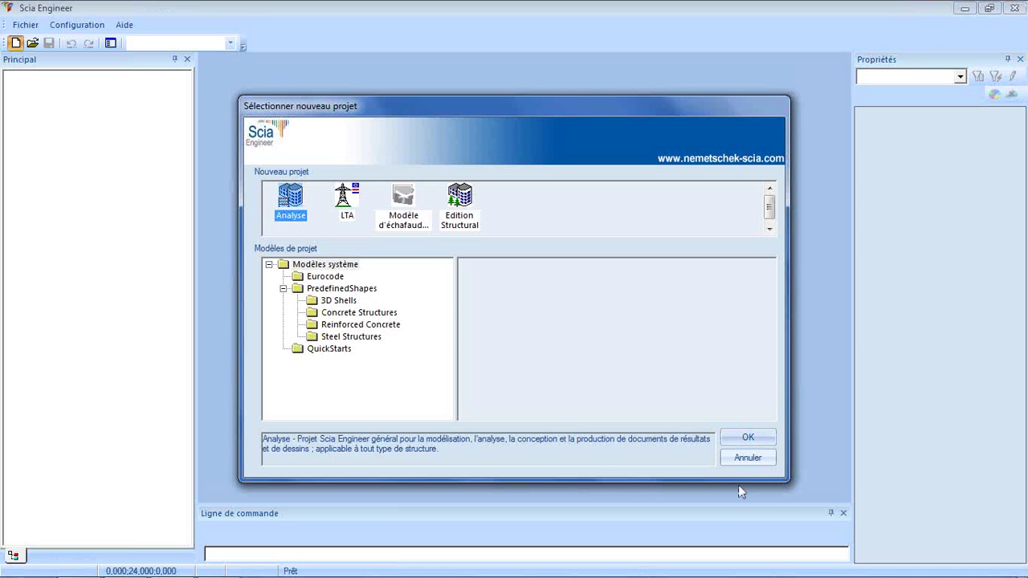
{"action": "left_click", "coordinate": [748, 437]}
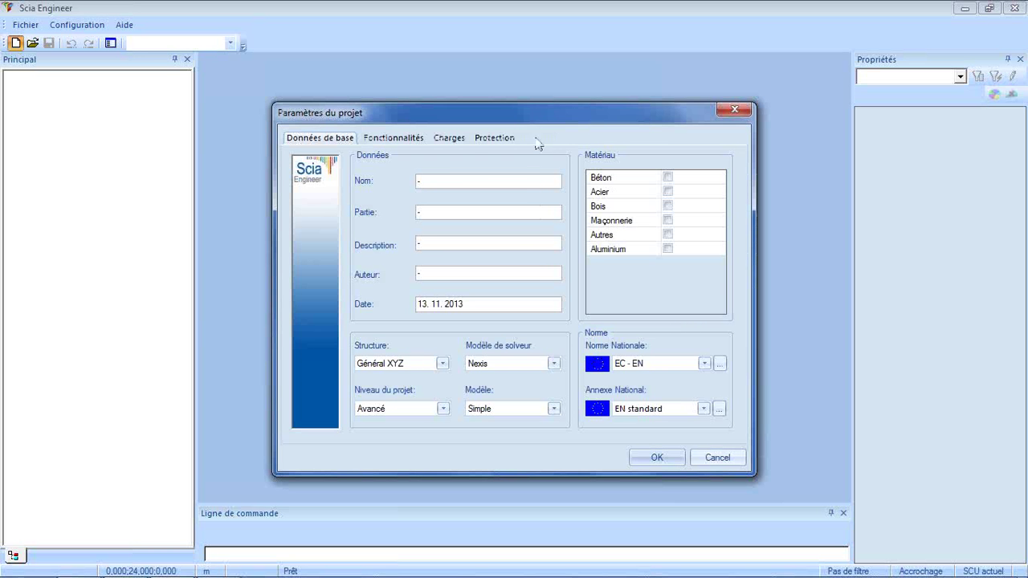
Enable Béton as the project material, with concrete grade C25/30 and reinforcement steel B 500B
{"action": "left_click", "coordinate": [668, 178]}
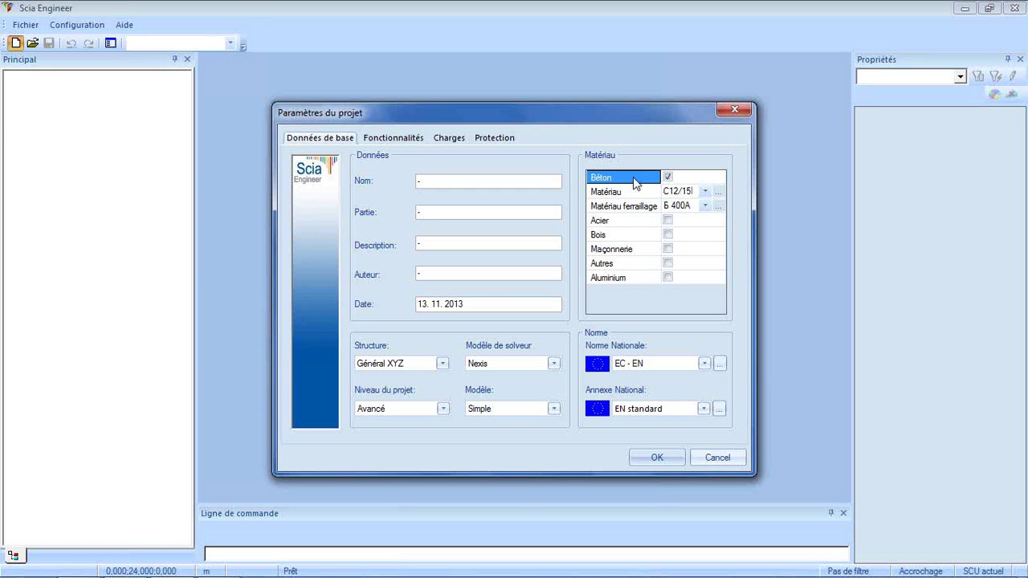
{"action": "left_click", "coordinate": [688, 194]}
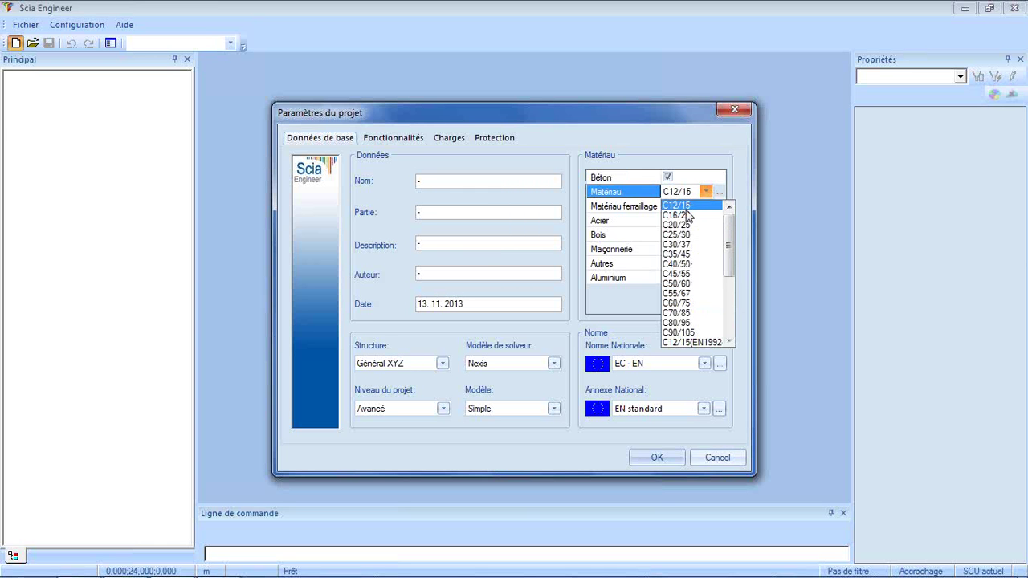
{"action": "left_click", "coordinate": [679, 234]}
{"action": "left_click", "coordinate": [684, 207]}
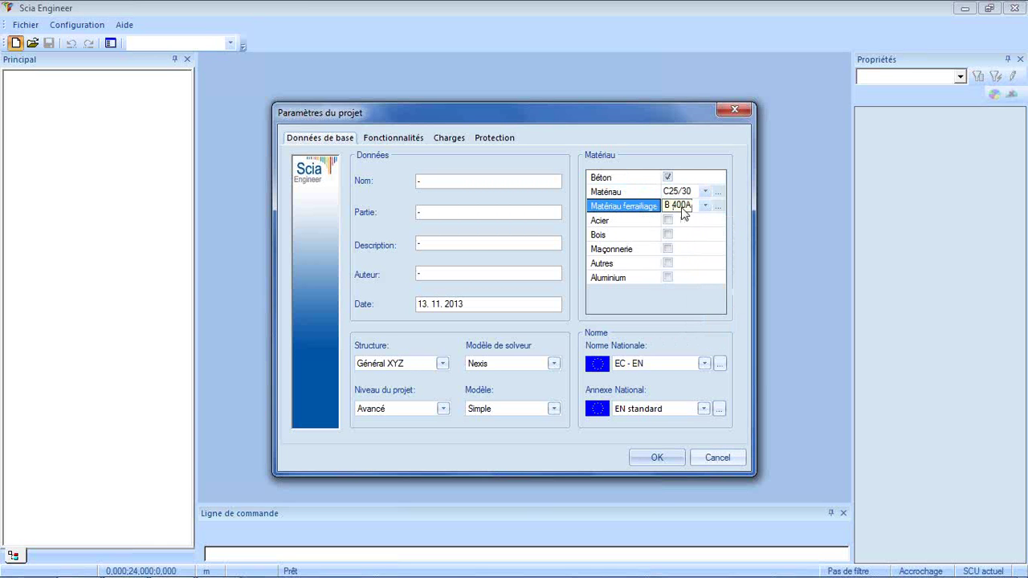
{"action": "left_click", "coordinate": [688, 207]}
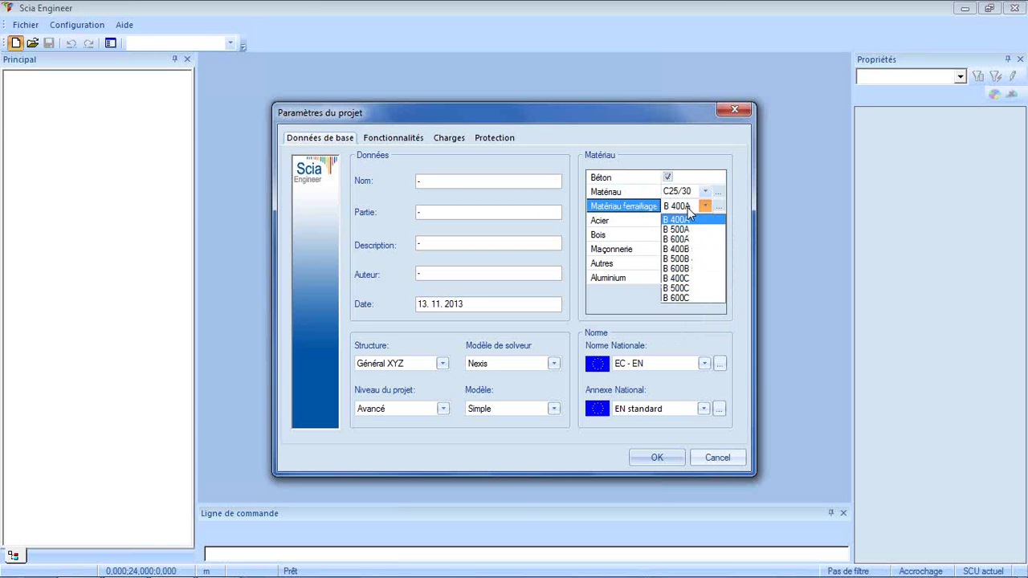
{"action": "left_click", "coordinate": [683, 259]}
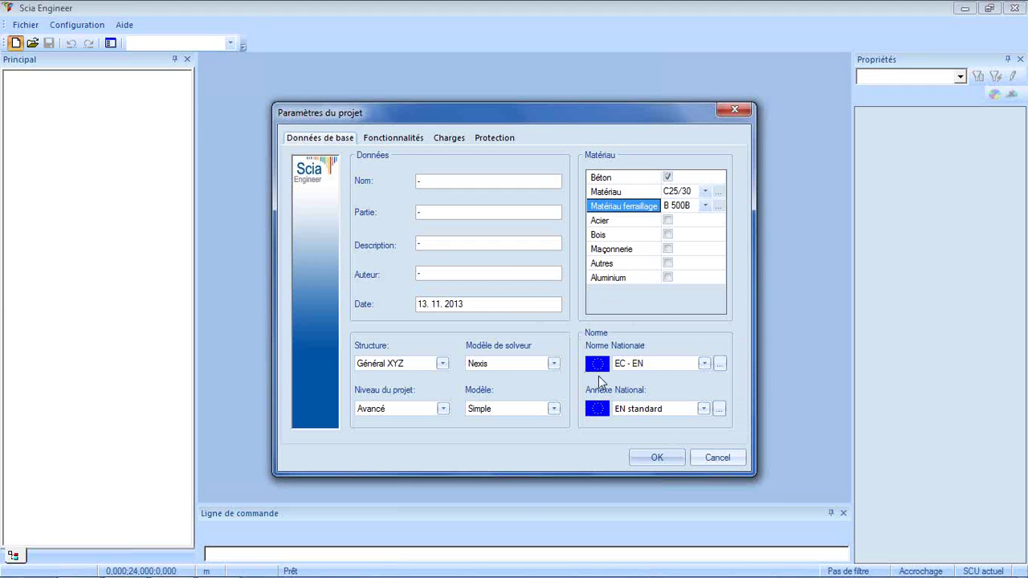
Look through the national annexes offered for the EC - EN code
{"action": "left_click", "coordinate": [663, 411]}
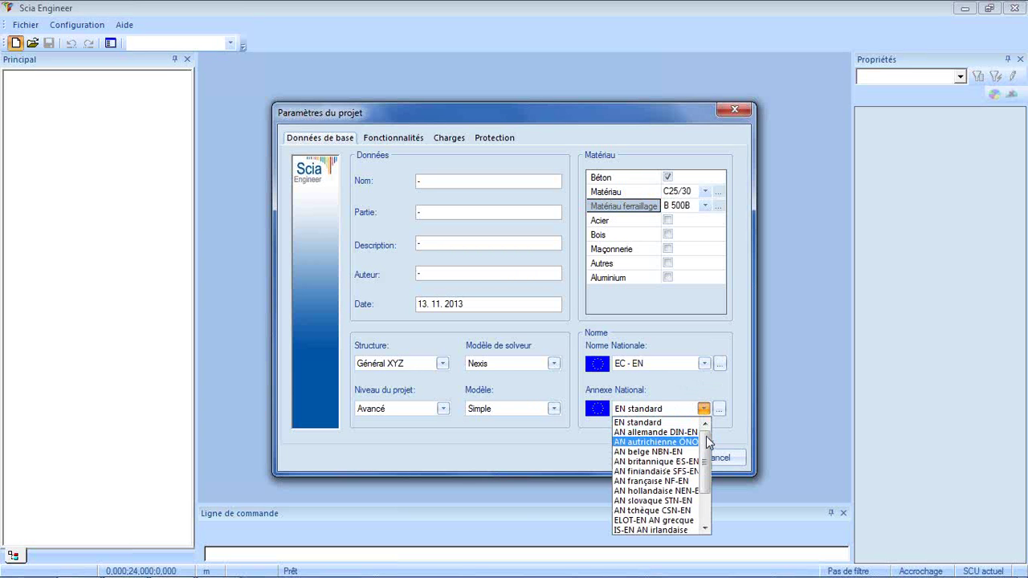
{"action": "left_click_drag", "start_coordinate": [708, 441], "coordinate": [706, 479]}
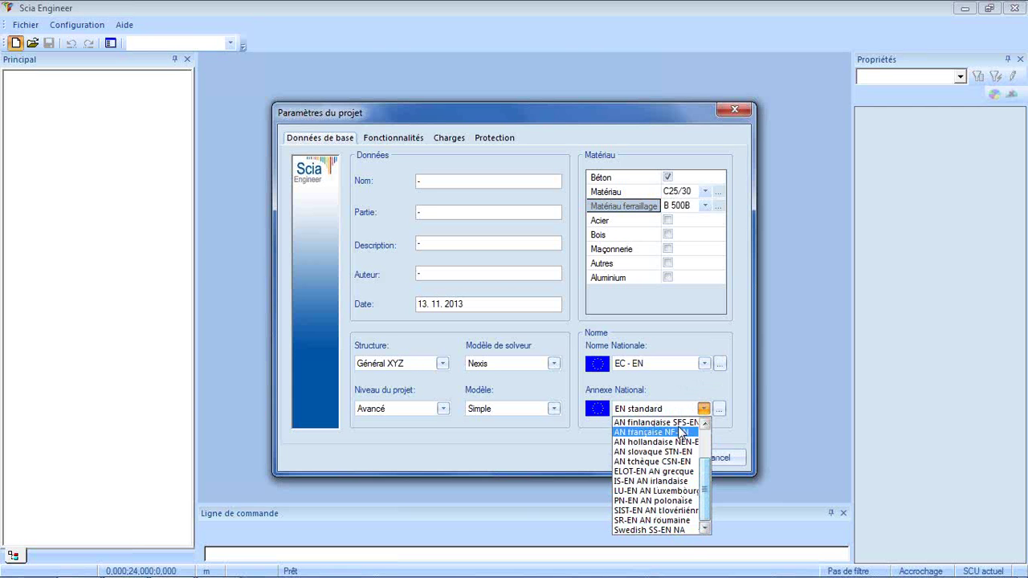
{"action": "left_click_drag", "start_coordinate": [709, 479], "coordinate": [705, 443]}
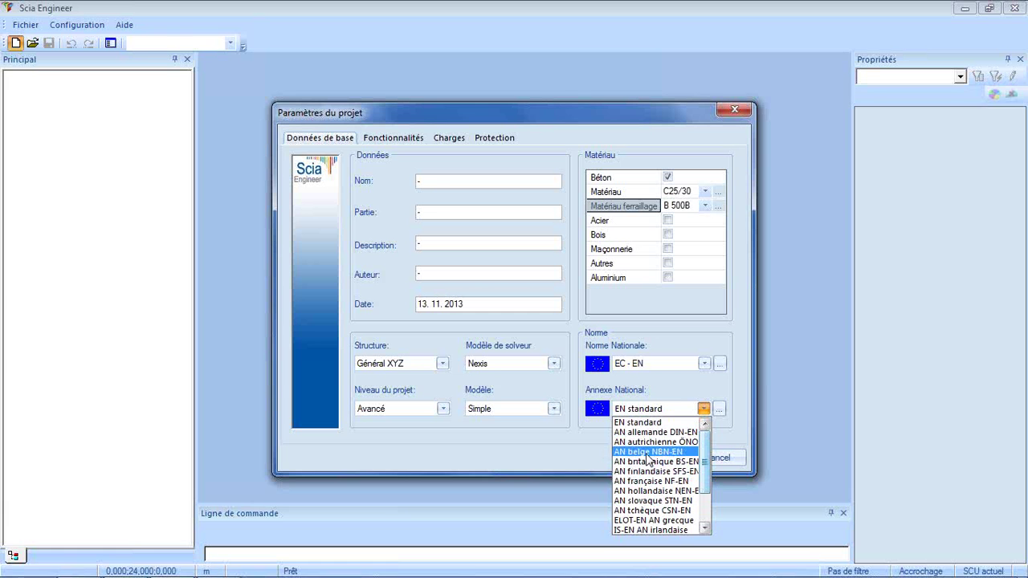
{"action": "left_click", "coordinate": [715, 390]}
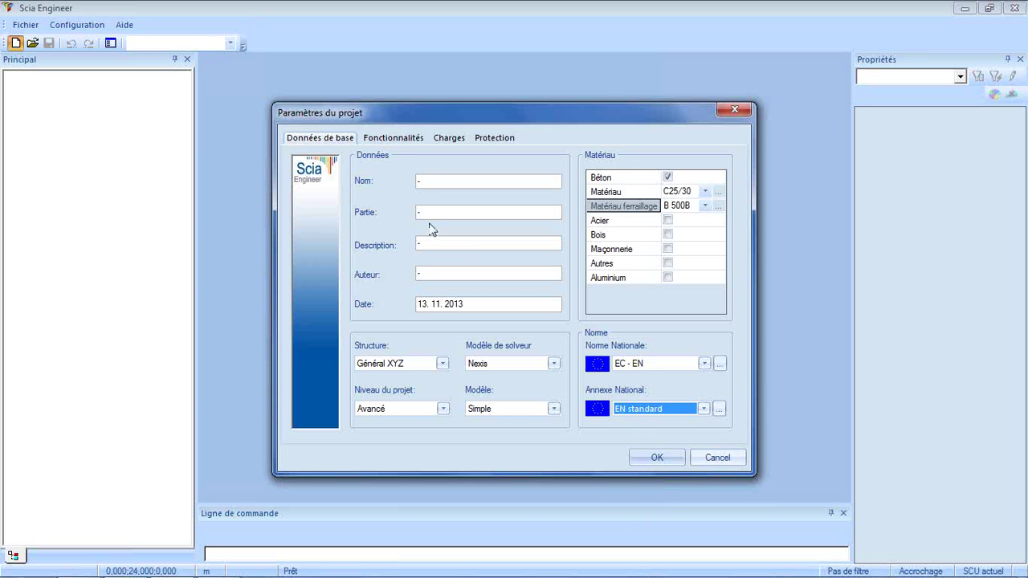
Enable the Sol de fondation functionality and confirm the project settings, deactivating the finite-element calculation of section properties
{"action": "left_click", "coordinate": [408, 139]}
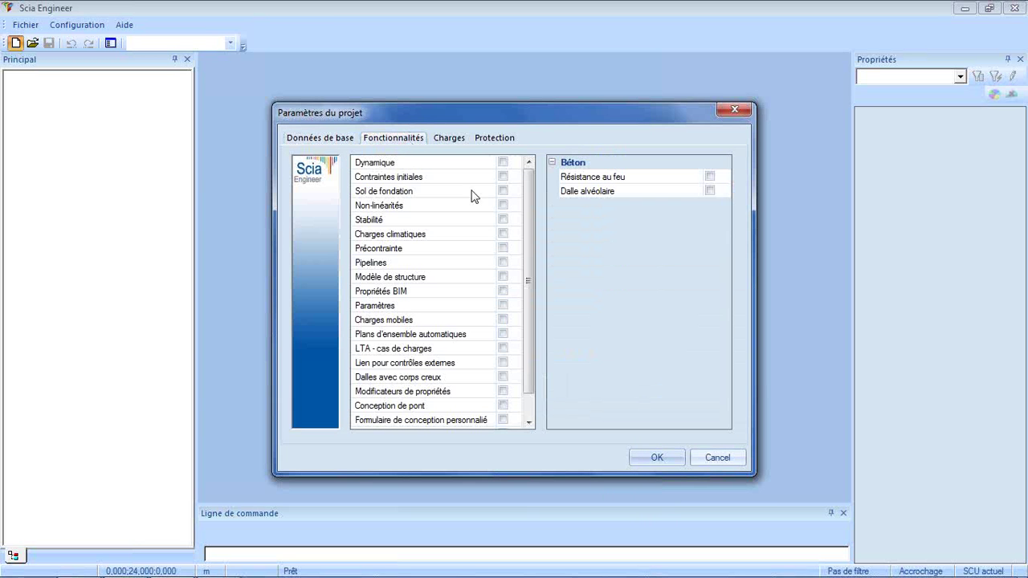
{"action": "left_click", "coordinate": [365, 190]}
{"action": "left_click", "coordinate": [366, 192]}
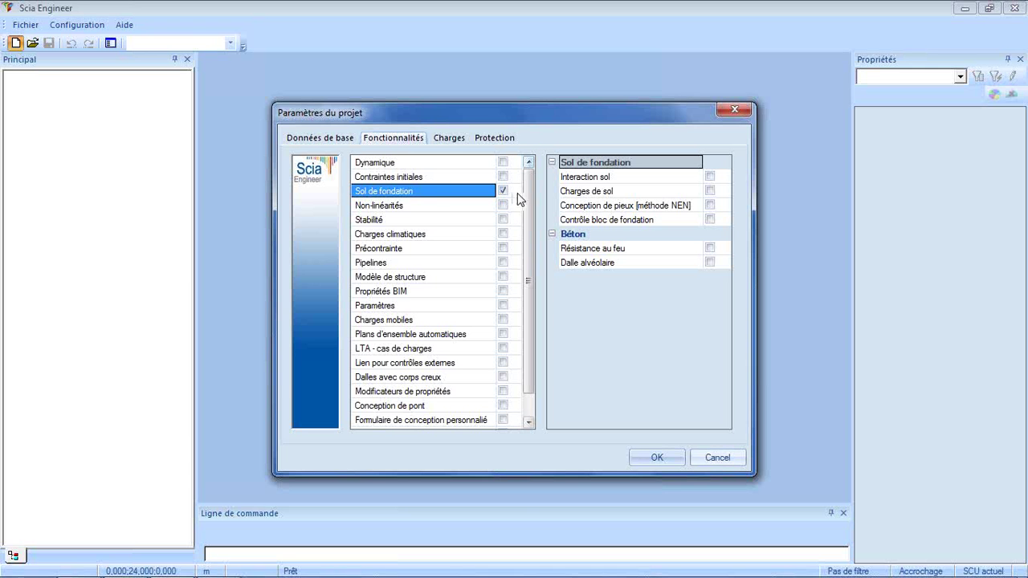
{"action": "left_click", "coordinate": [350, 141]}
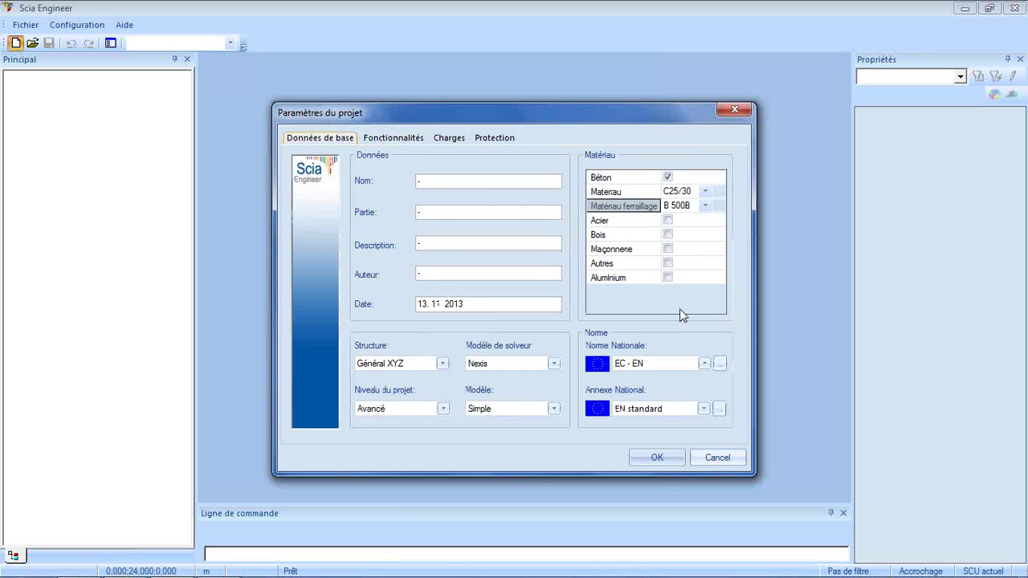
{"action": "left_click", "coordinate": [657, 455]}
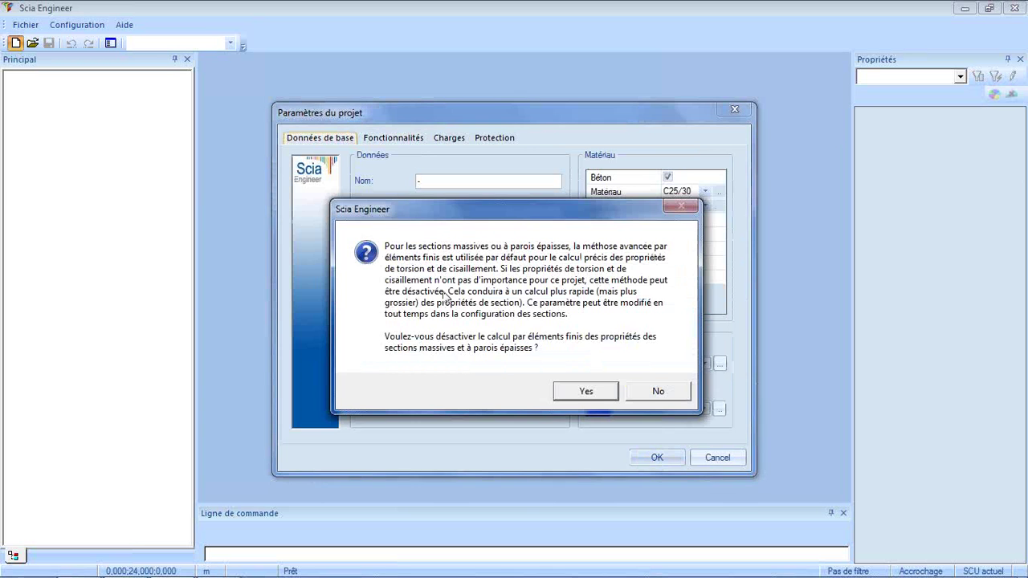
{"action": "left_click", "coordinate": [596, 392]}
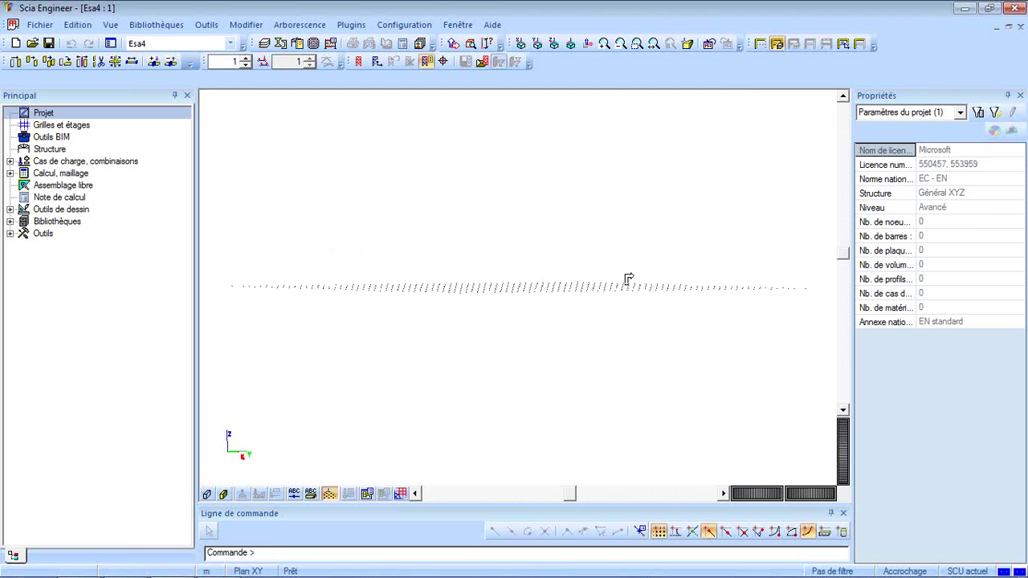
Examine the entries of the project tree, including those under Cas de charge, combinaisons
{"action": "right_click_drag", "start_coordinate": [608, 335], "coordinate": [625, 298], "text": "ctrl"}
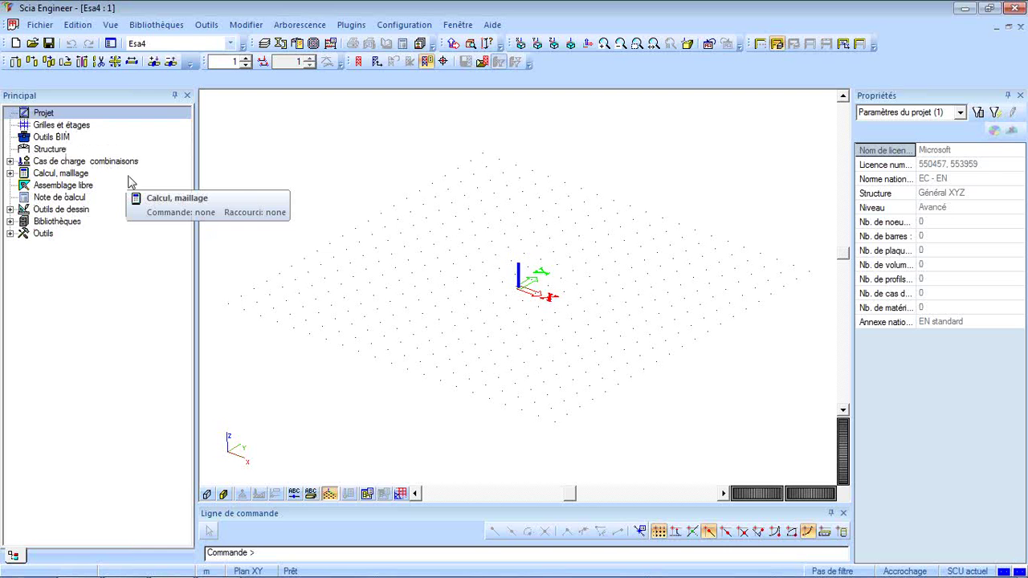
{"action": "left_click", "coordinate": [46, 150]}
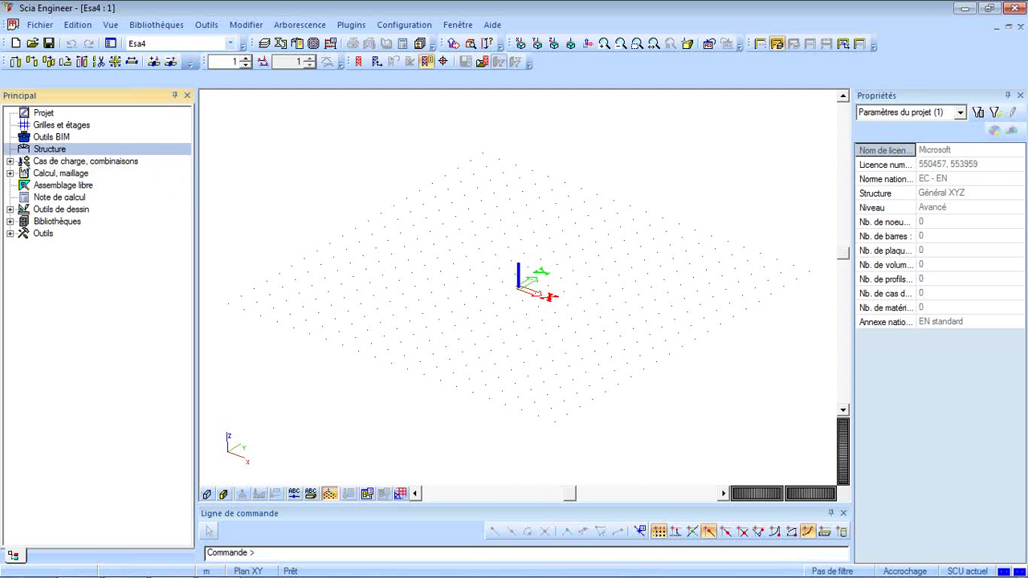
{"action": "left_click", "coordinate": [18, 162]}
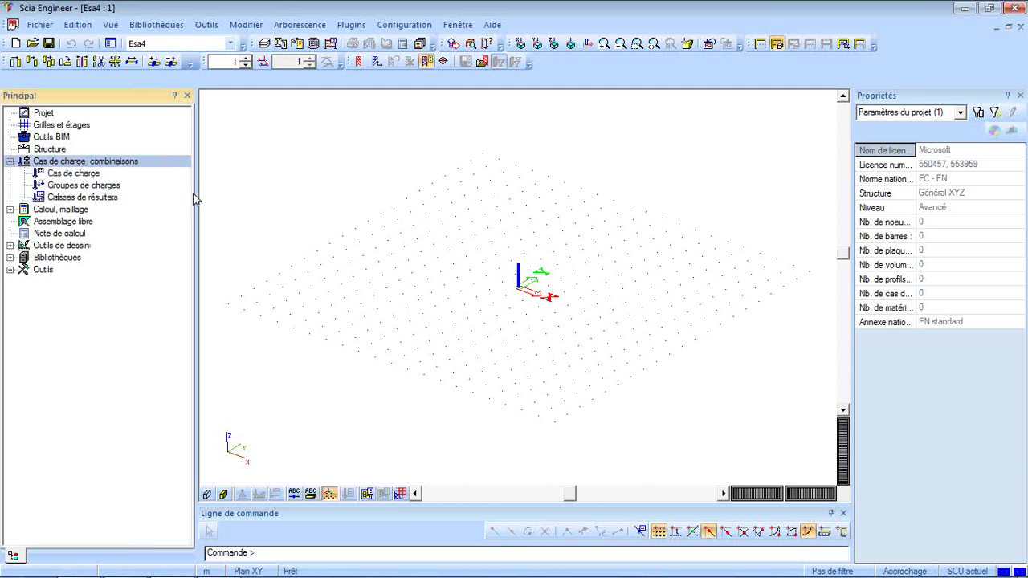
{"action": "left_click", "coordinate": [71, 211]}
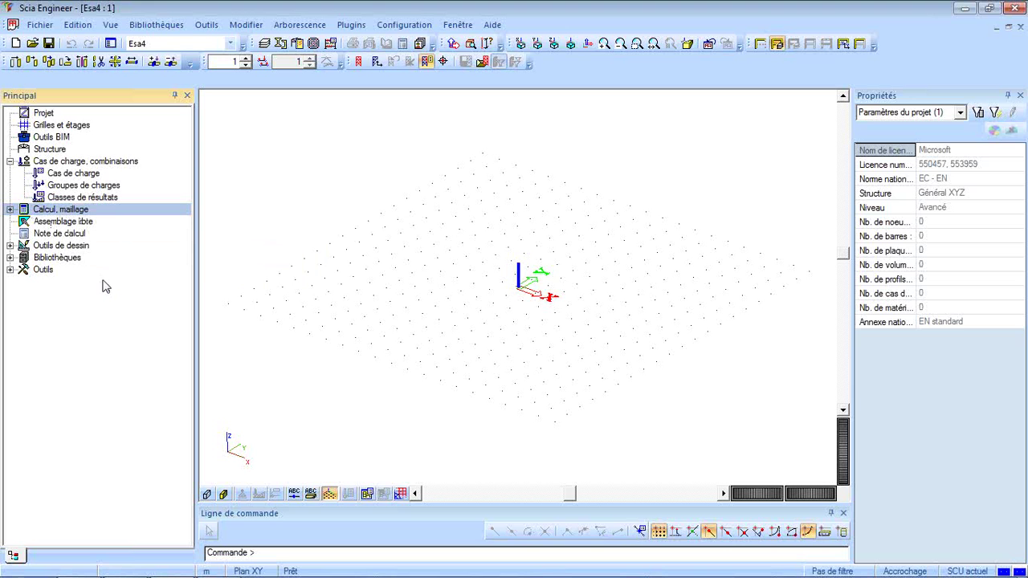
{"action": "key", "text": "Down"}
{"action": "key", "text": "Down"}
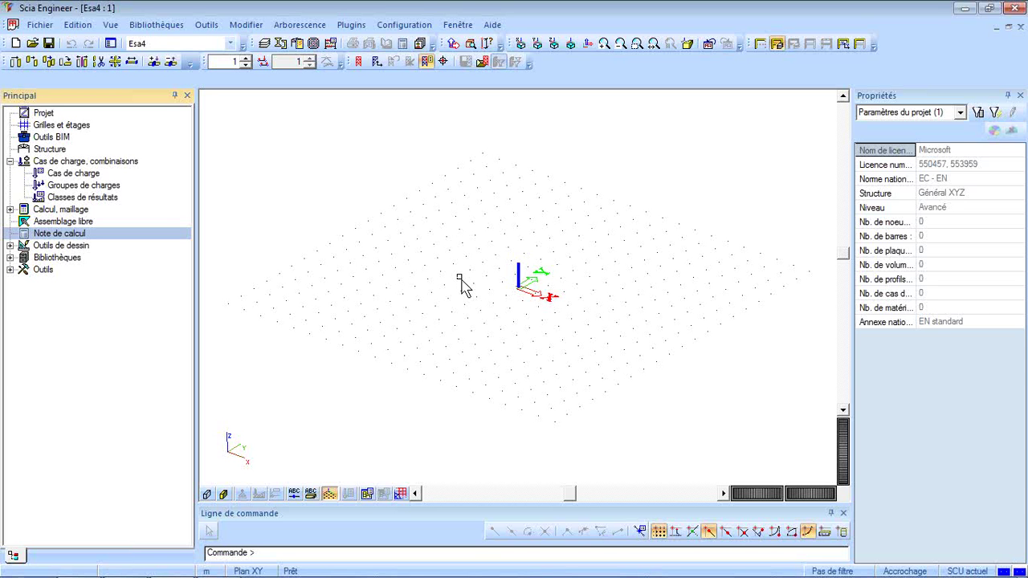
Start defining a 2D orthogonal grid (Grille orthogonale) from the Grilles et étages service
{"action": "left_click", "coordinate": [53, 127]}
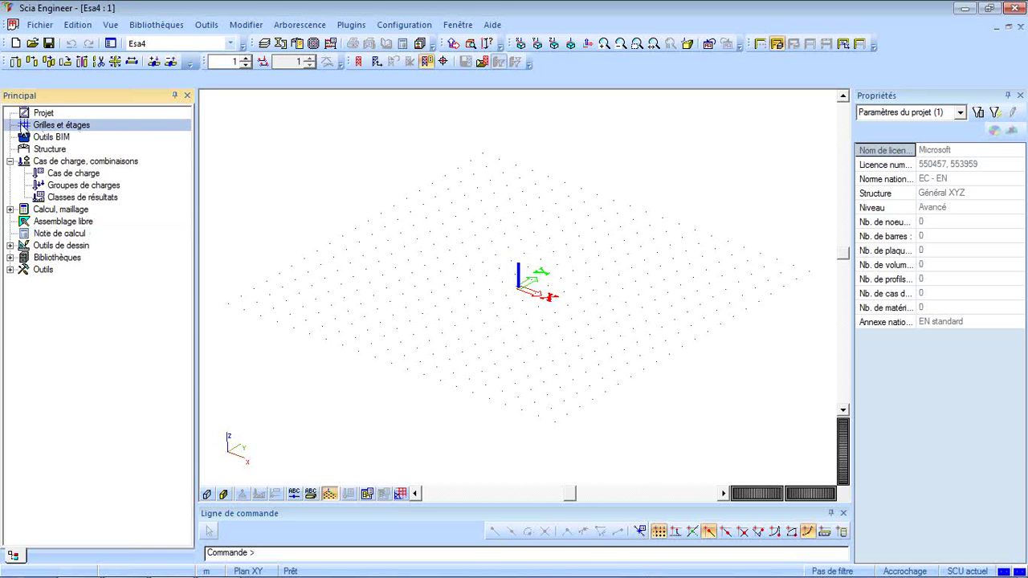
{"action": "double_click", "coordinate": [72, 125]}
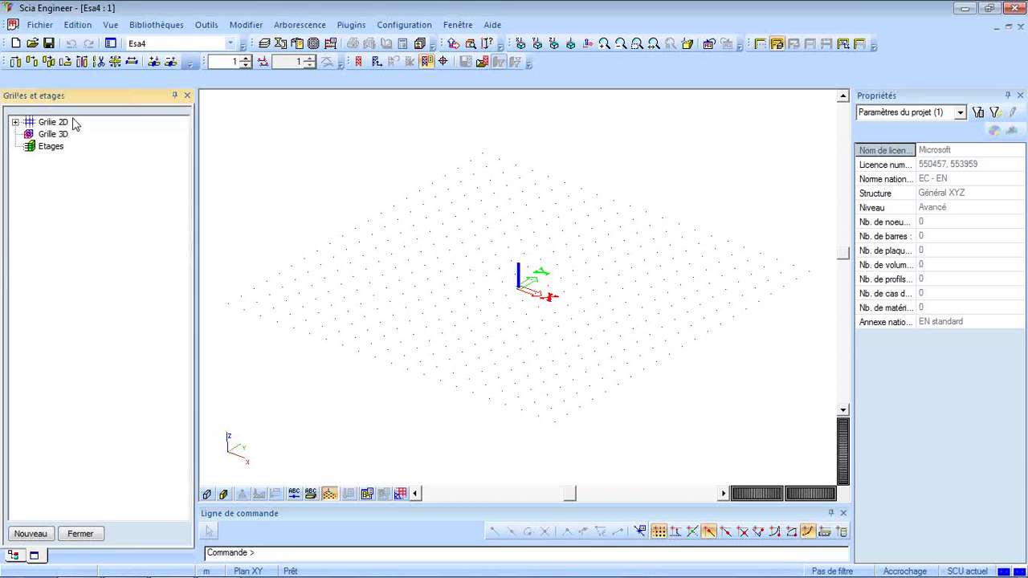
{"action": "left_click", "coordinate": [16, 122]}
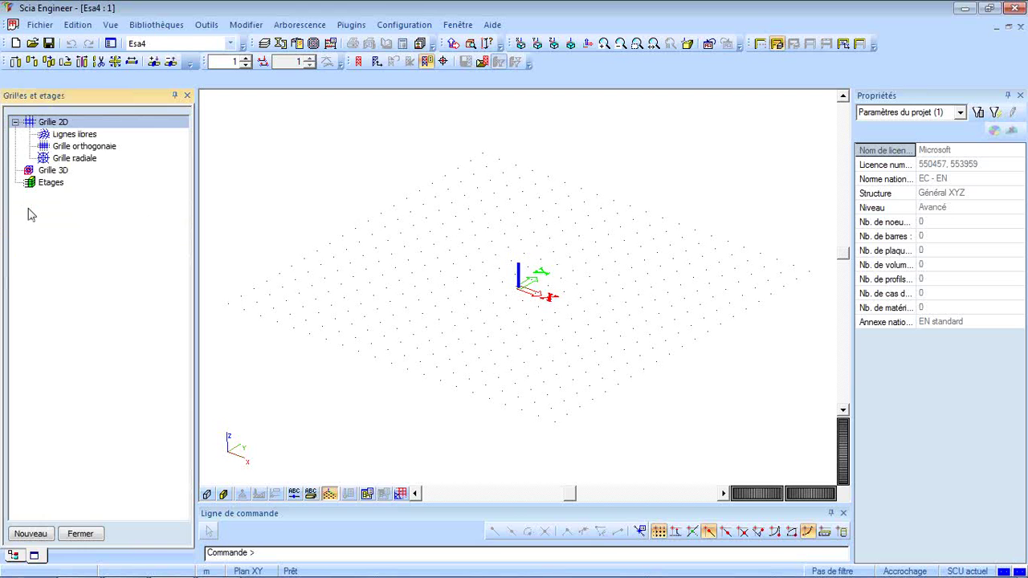
{"action": "left_click", "coordinate": [65, 147]}
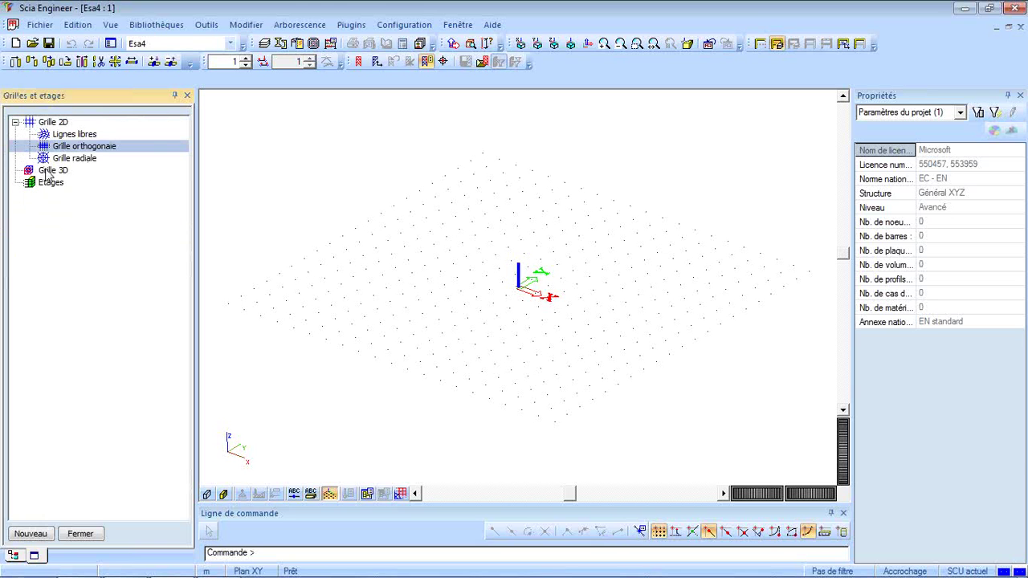
{"action": "left_click", "coordinate": [50, 171]}
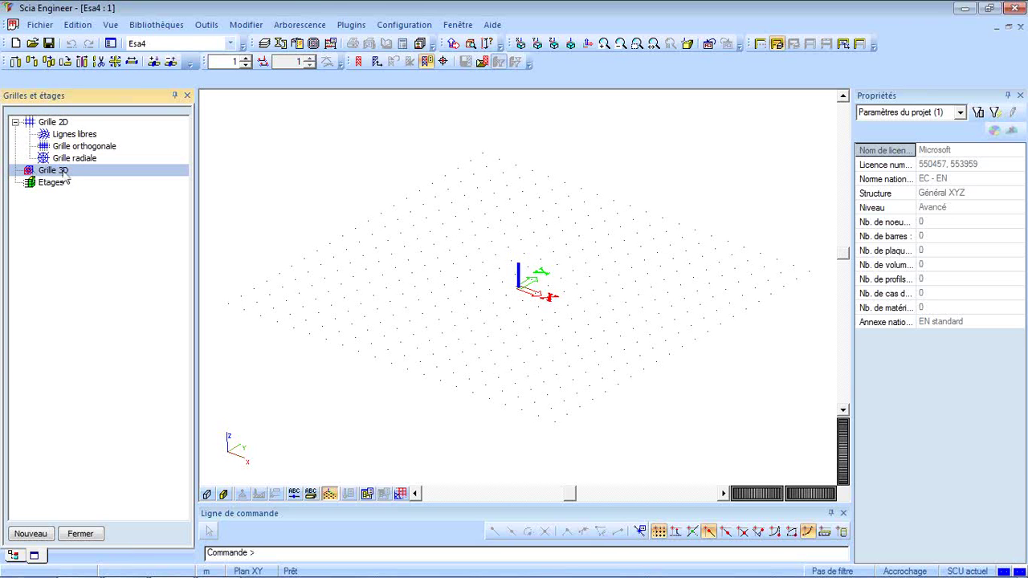
{"action": "left_click", "coordinate": [75, 146]}
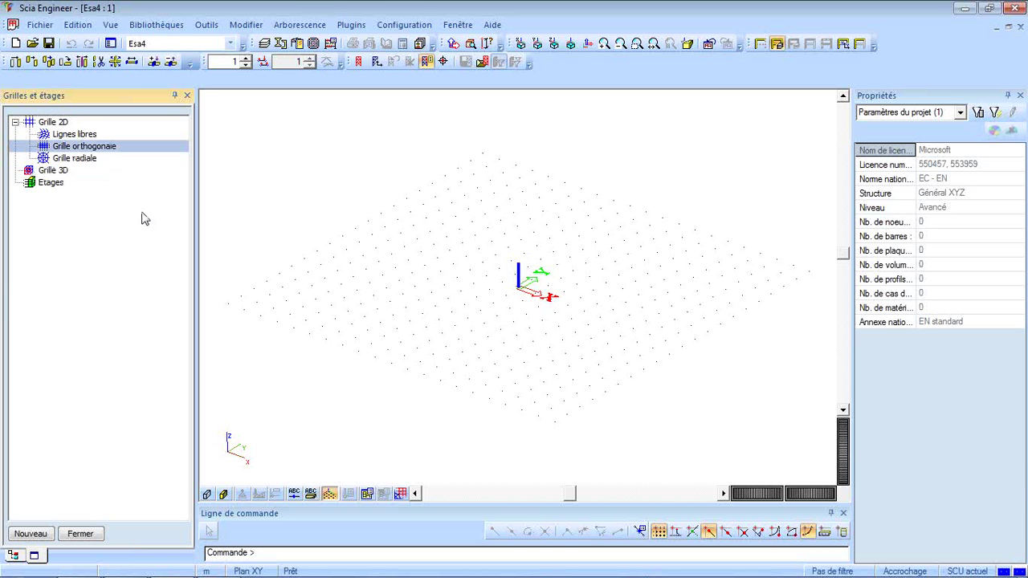
{"action": "double_click", "coordinate": [59, 149]}
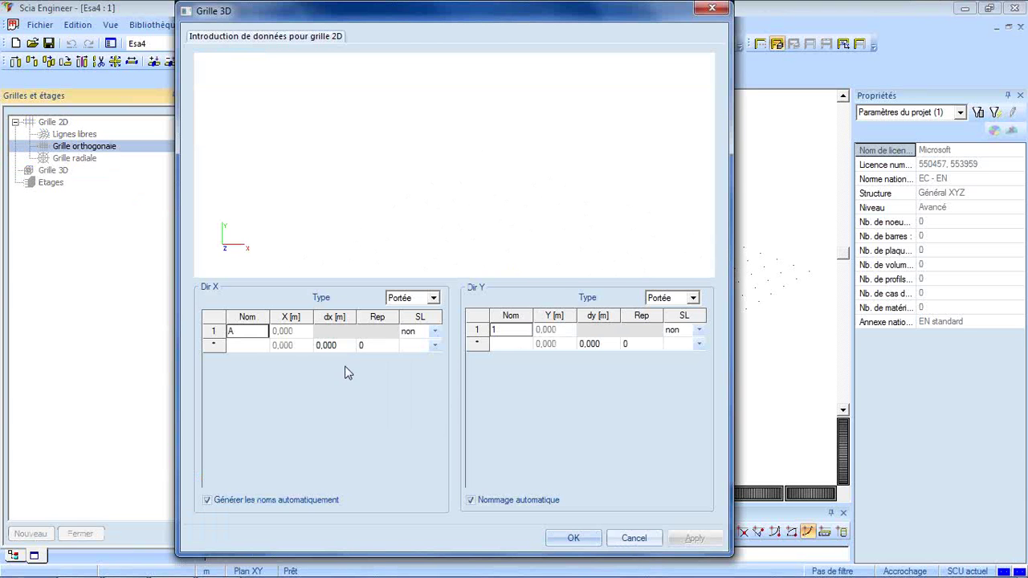
Define the grid's X direction with a span of 6 m repeated 5 times
{"action": "key", "text": "Return"}
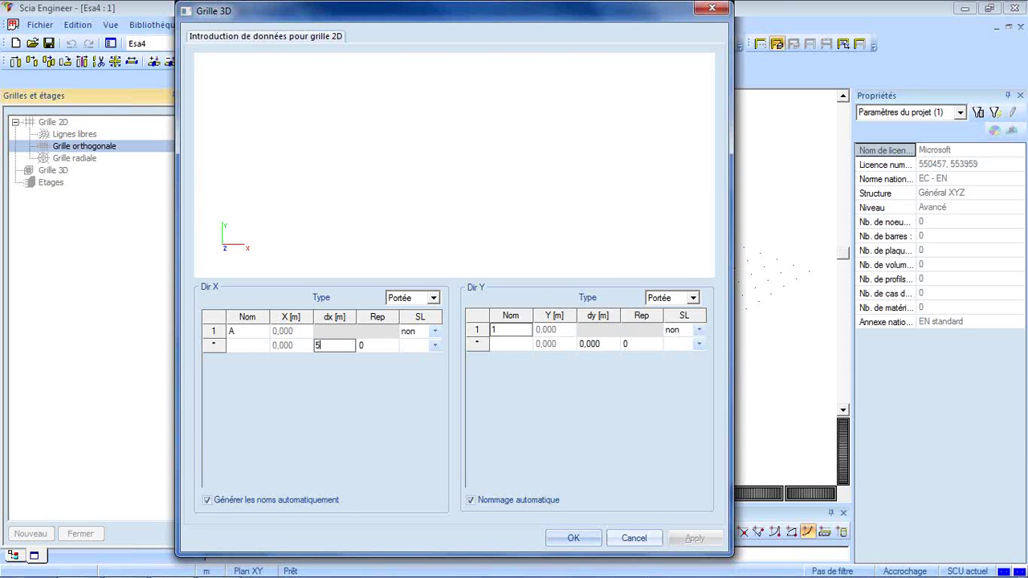
{"action": "type", "text": "5"}
{"action": "key", "text": "Return"}
{"action": "left_click", "coordinate": [336, 346]}
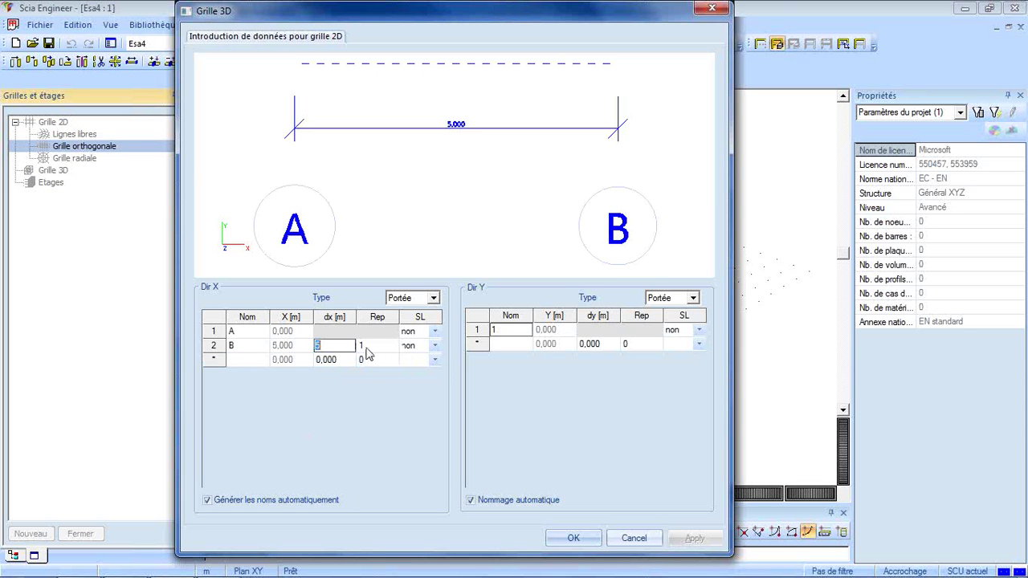
{"action": "key", "text": "Return"}
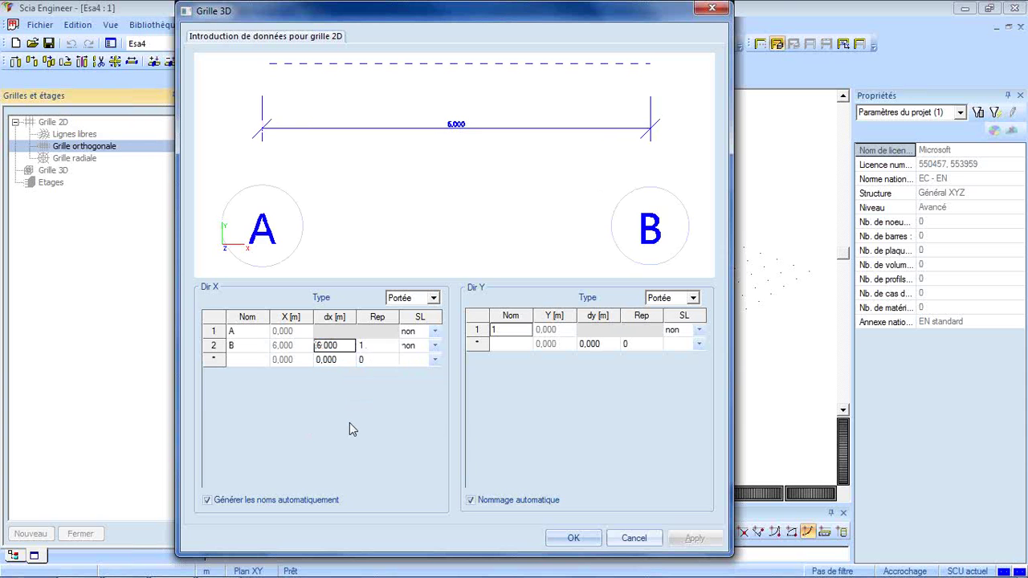
{"action": "left_click", "coordinate": [365, 347]}
{"action": "type", "text": "5"}
{"action": "key", "text": "Return"}
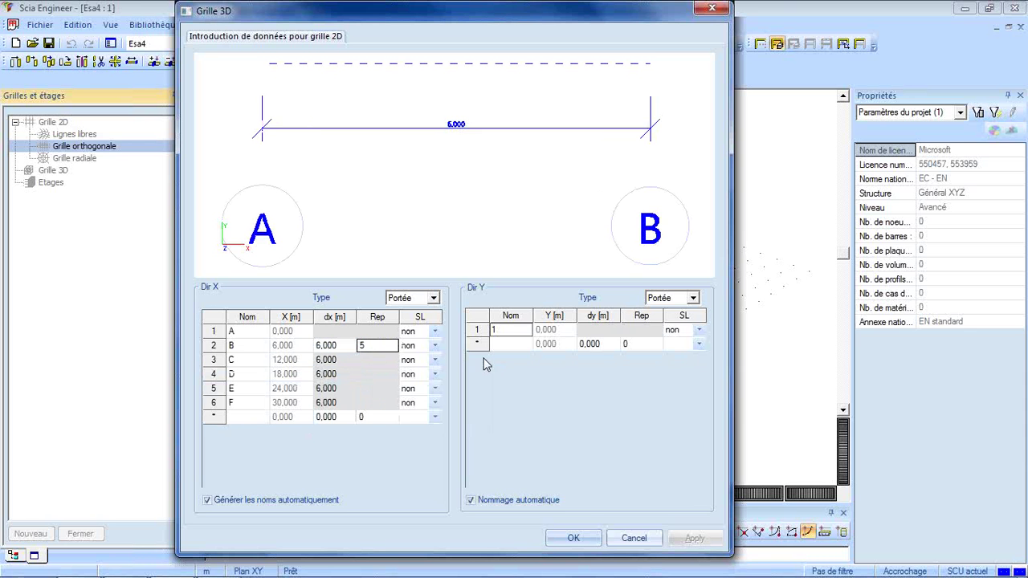
Define the grid's Y direction with a span of 6 m repeated 5 times
{"action": "left_click", "coordinate": [601, 344]}
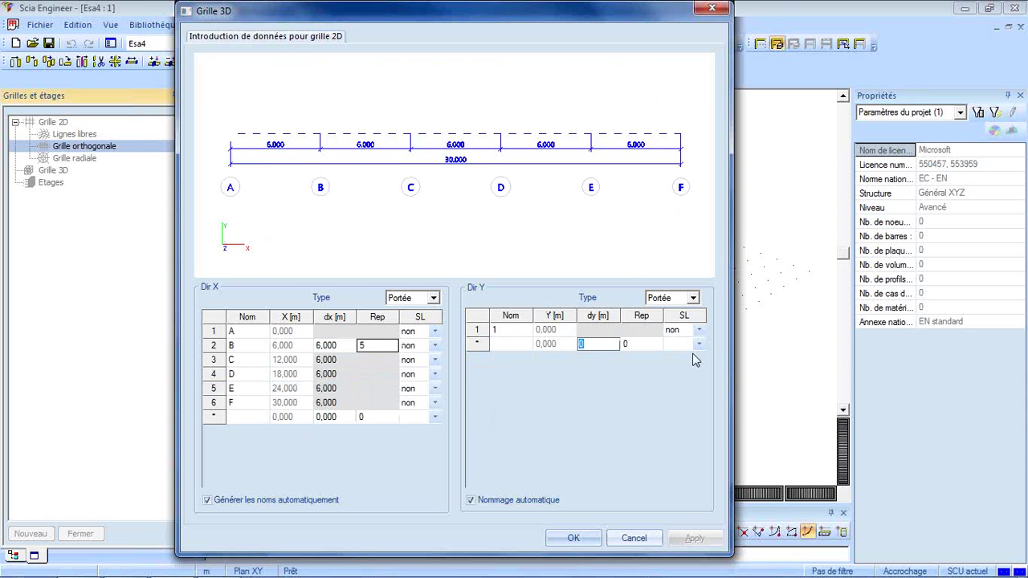
{"action": "type", "text": "6"}
{"action": "key", "text": "Return"}
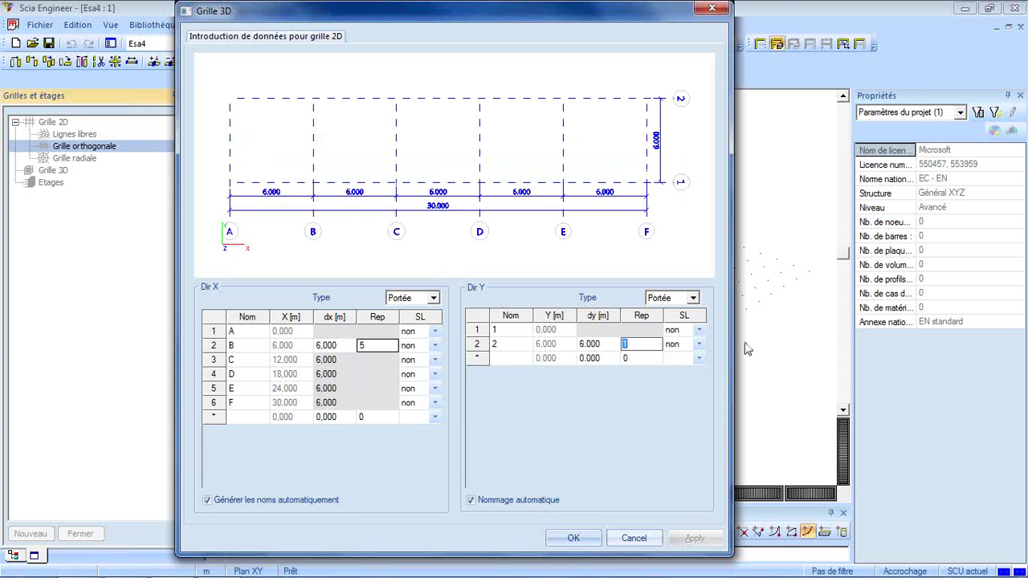
{"action": "type", "text": "5"}
{"action": "key", "text": "Return"}
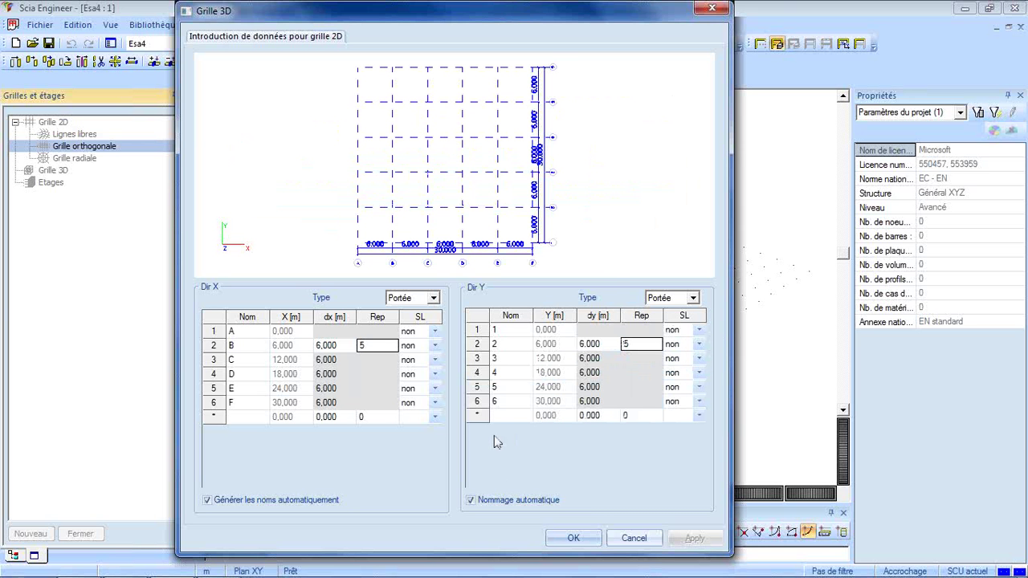
Accept the 2D grid definition and insert the grid at the origin of the coordinate system
{"action": "left_click", "coordinate": [566, 538]}
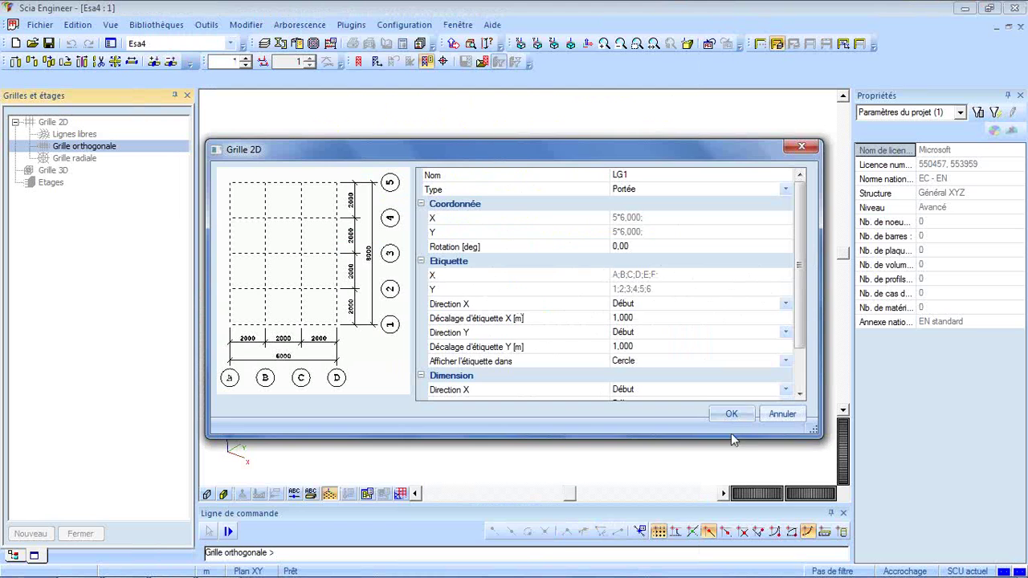
{"action": "left_click", "coordinate": [731, 413]}
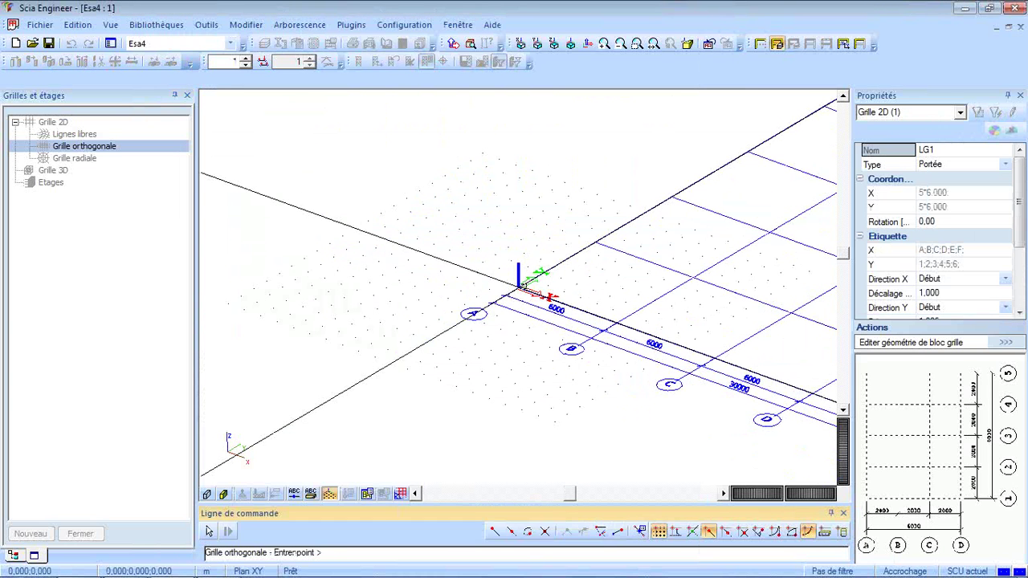
{"action": "left_click", "coordinate": [520, 285]}
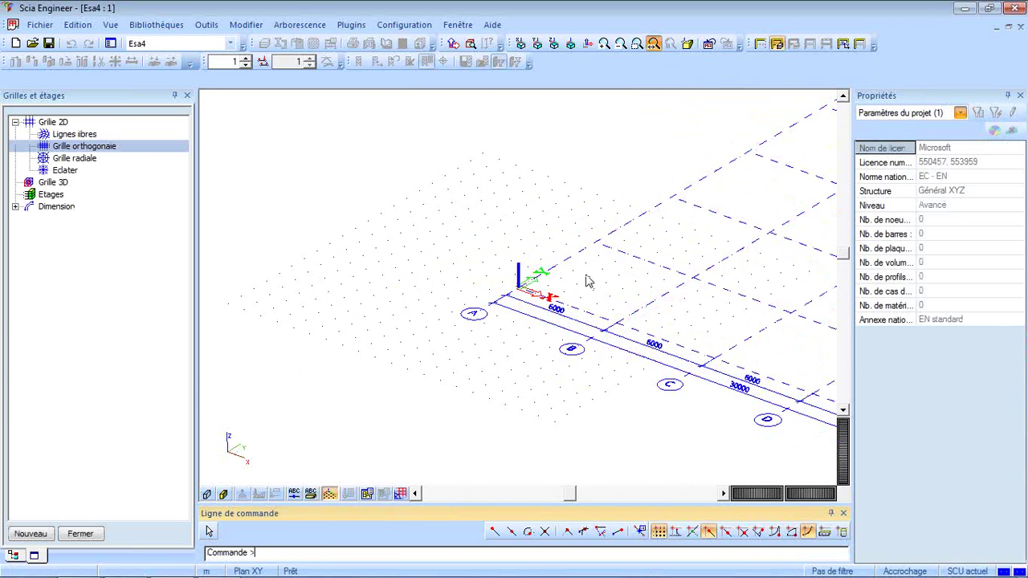
Disable snapping to Trame, Extrémités / Noeuds and Points sur ligne-courbe - N-èmes, keeping Grille 3D snapping enabled
{"action": "left_click", "coordinate": [892, 572]}
{"action": "left_click_drag", "start_coordinate": [518, 130], "coordinate": [516, 92]}
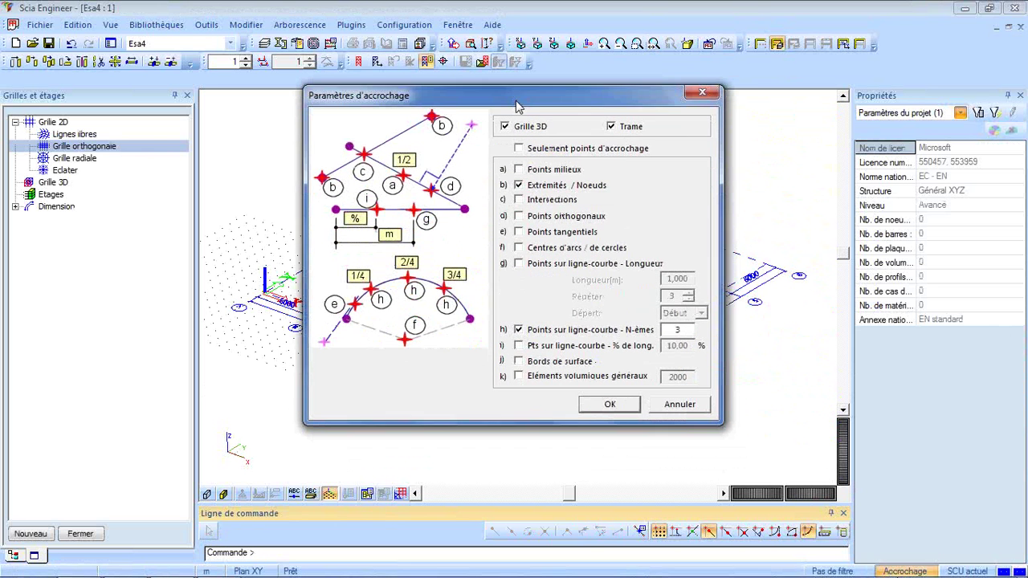
{"action": "left_click", "coordinate": [610, 122]}
{"action": "left_click", "coordinate": [544, 181]}
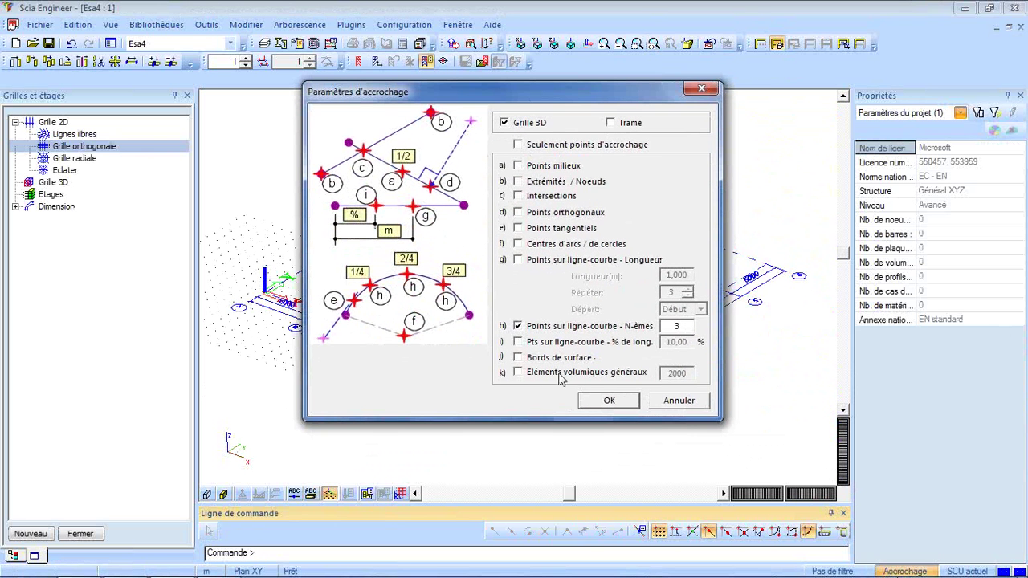
{"action": "left_click", "coordinate": [547, 328]}
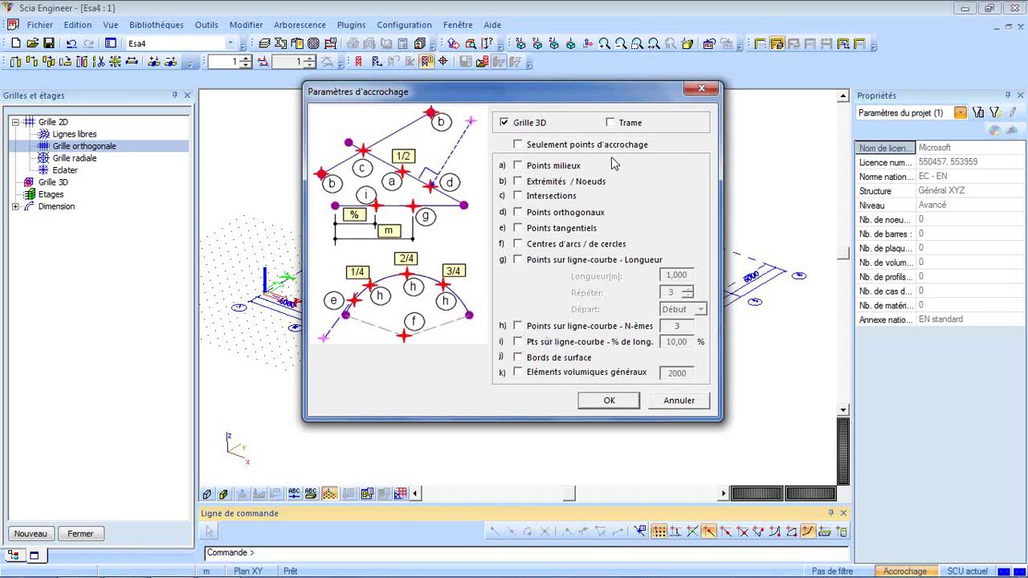
{"action": "left_click", "coordinate": [612, 406]}
Leave the grid service and start a new plate (Plaque) from the 2D elements of the Structure service
{"action": "left_click", "coordinate": [80, 533]}
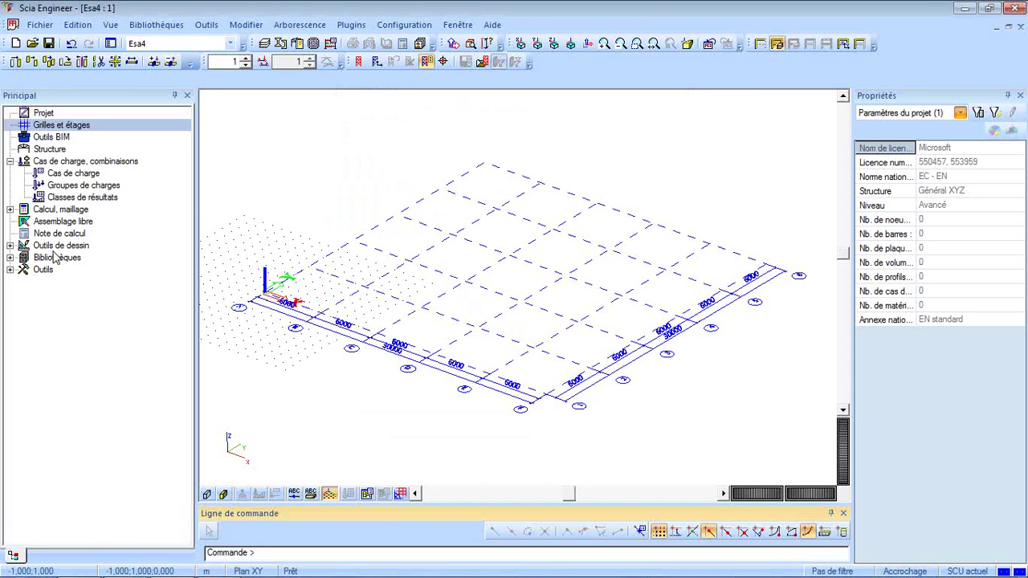
{"action": "double_click", "coordinate": [31, 161]}
{"action": "left_click", "coordinate": [41, 149]}
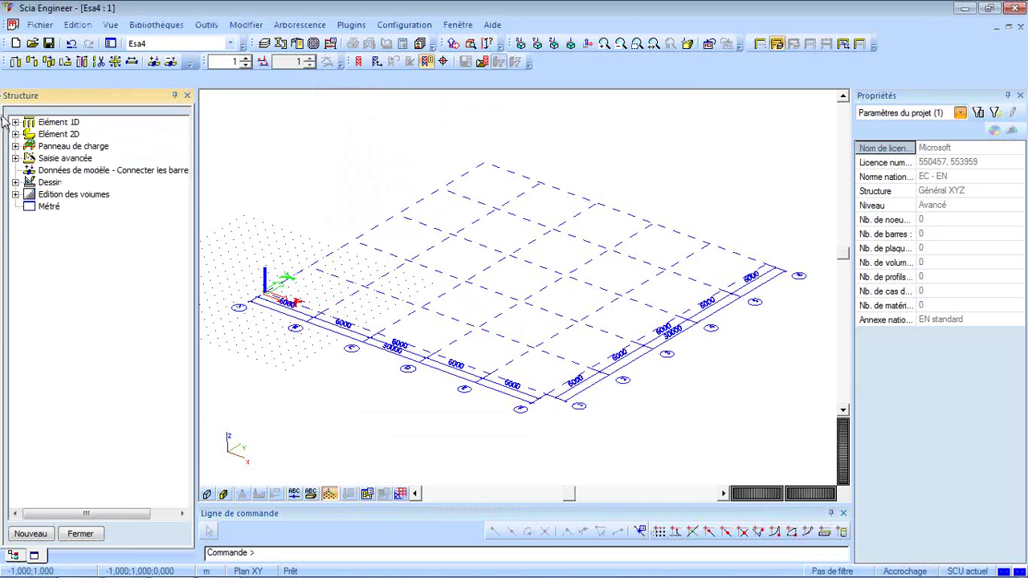
{"action": "left_click", "coordinate": [15, 134]}
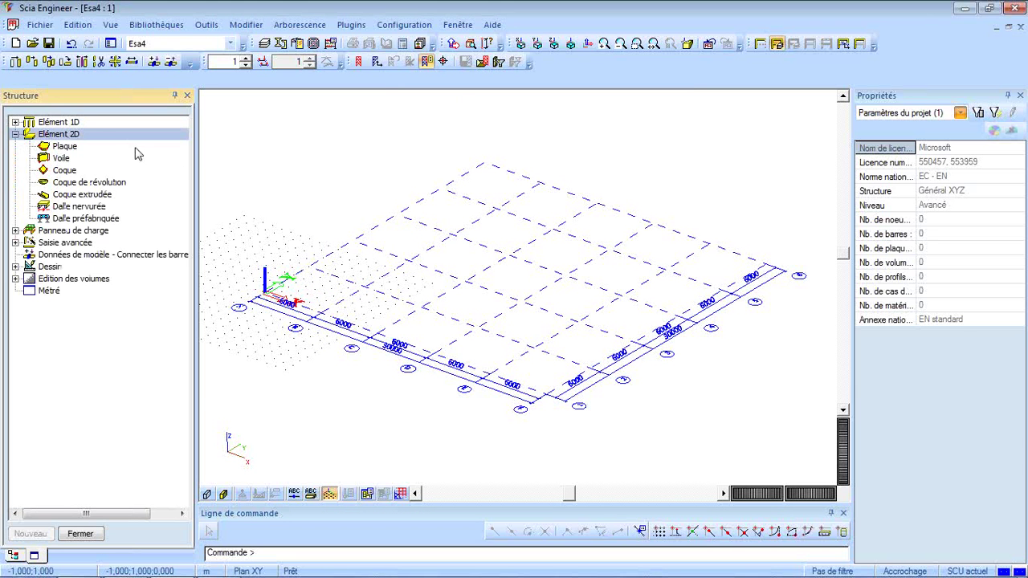
{"action": "left_click", "coordinate": [86, 147]}
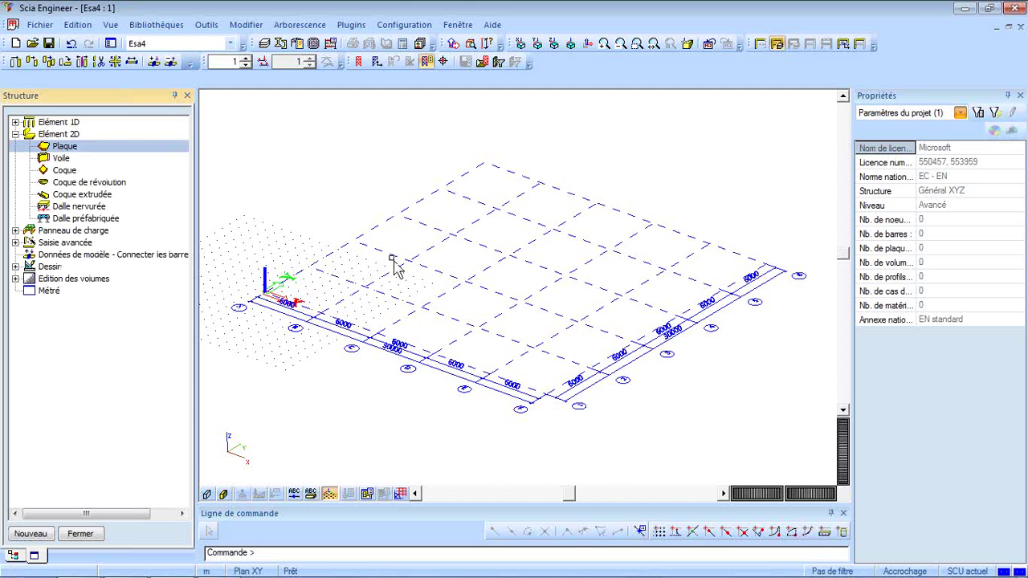
{"action": "double_click", "coordinate": [55, 149]}
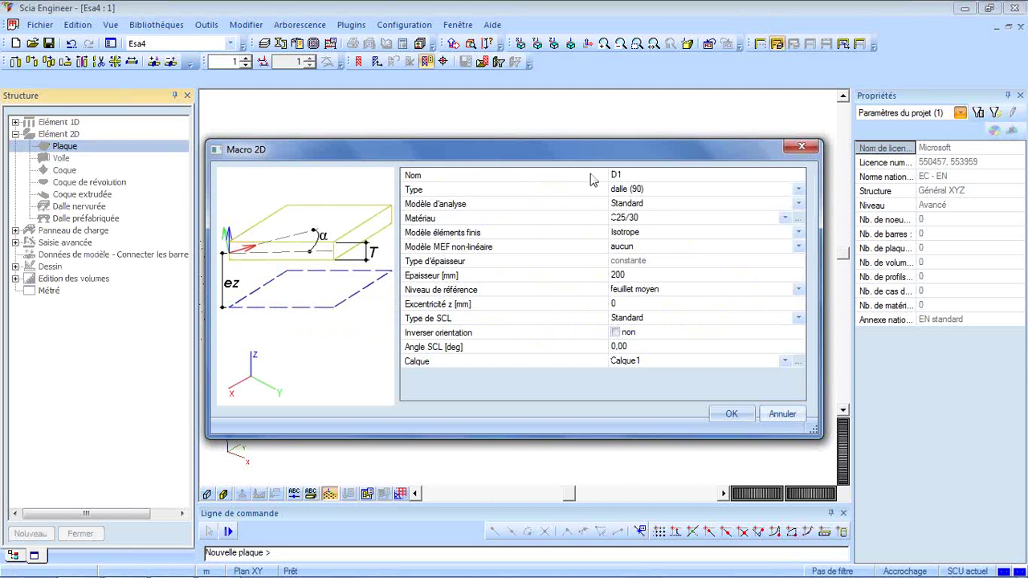
Set the plate's thickness to 300 mm and accept its properties
{"action": "left_click_drag", "start_coordinate": [561, 147], "coordinate": [546, 85]}
{"action": "left_click", "coordinate": [541, 149]}
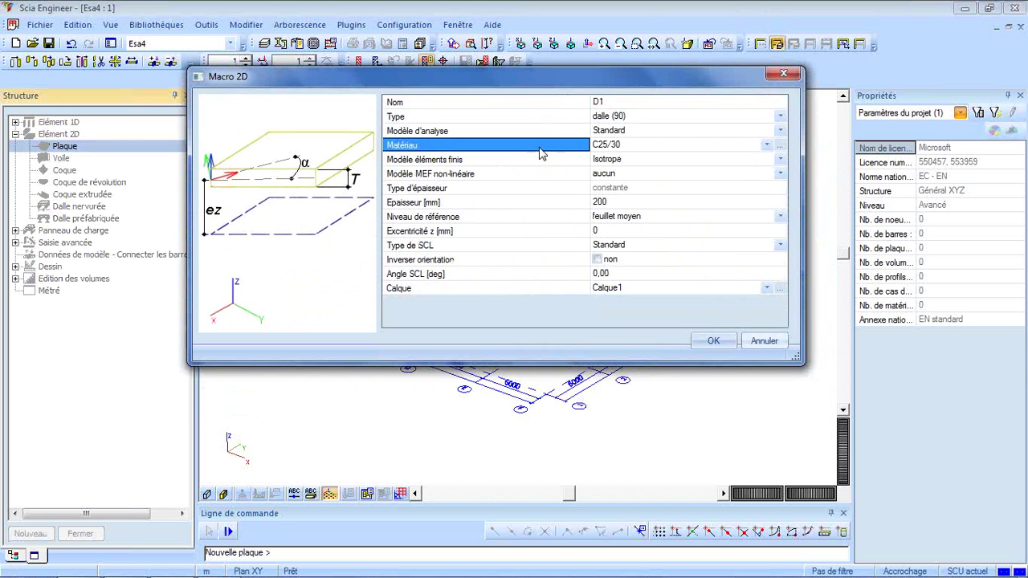
{"action": "left_click", "coordinate": [562, 218]}
{"action": "key", "text": "Up"}
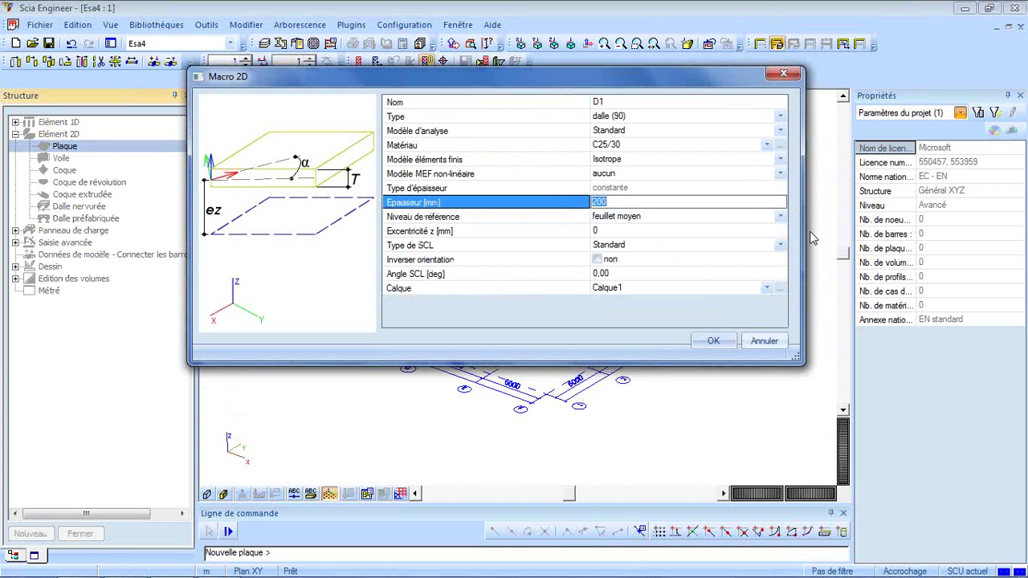
{"action": "type", "text": "3"}
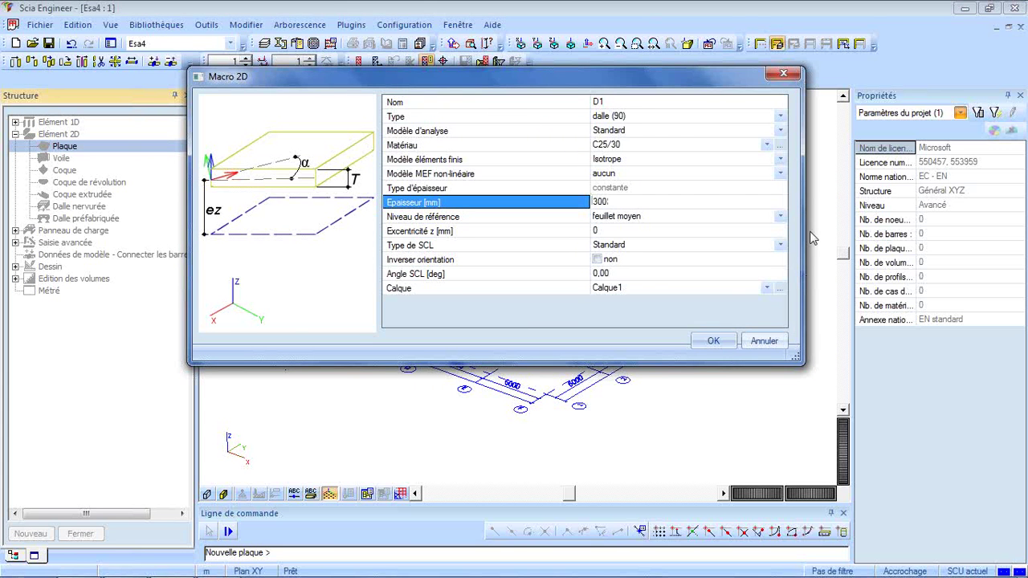
{"action": "left_click", "coordinate": [714, 341]}
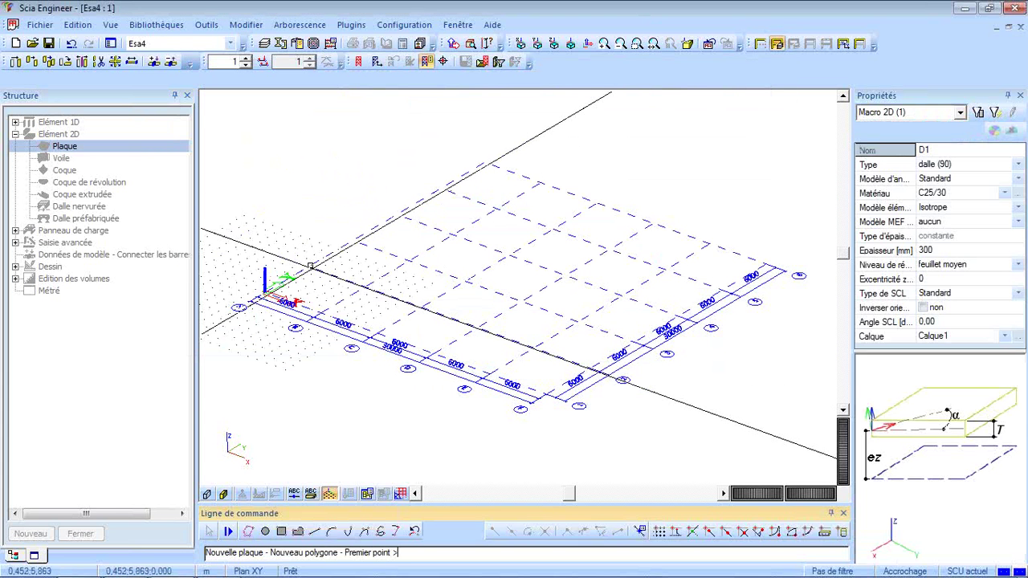
Draw the plate's first straight edges through the grid points (0;6), (6;0), (24;0), (30;6) and (30;12) m
{"action": "left_click", "coordinate": [309, 264]}
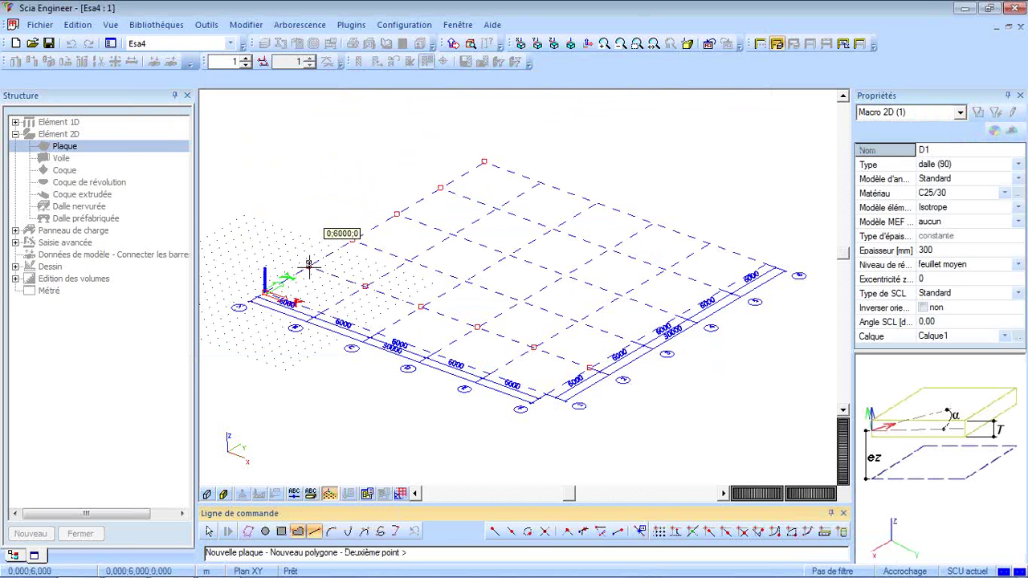
{"action": "left_click", "coordinate": [320, 312]}
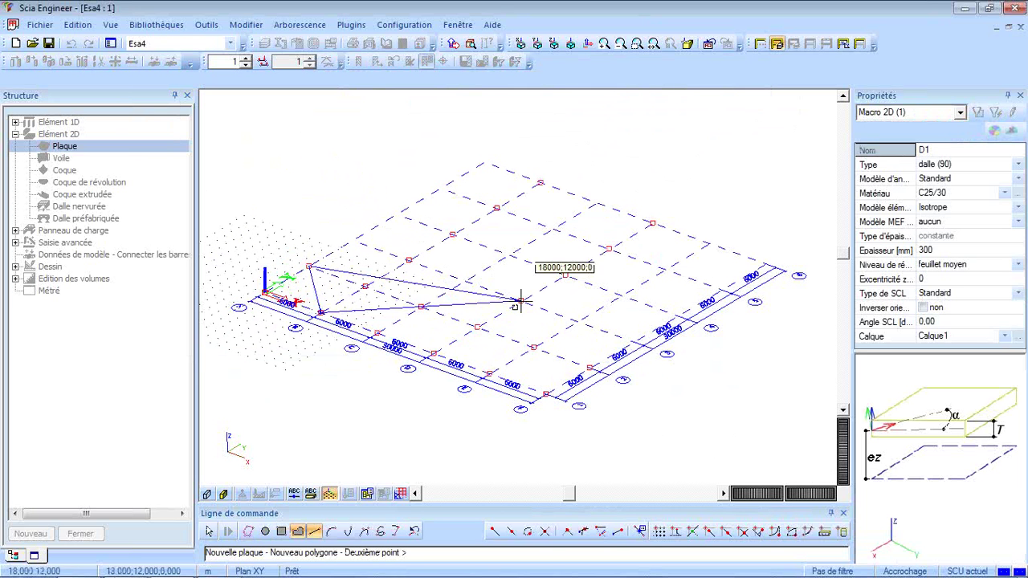
{"action": "left_click", "coordinate": [490, 373]}
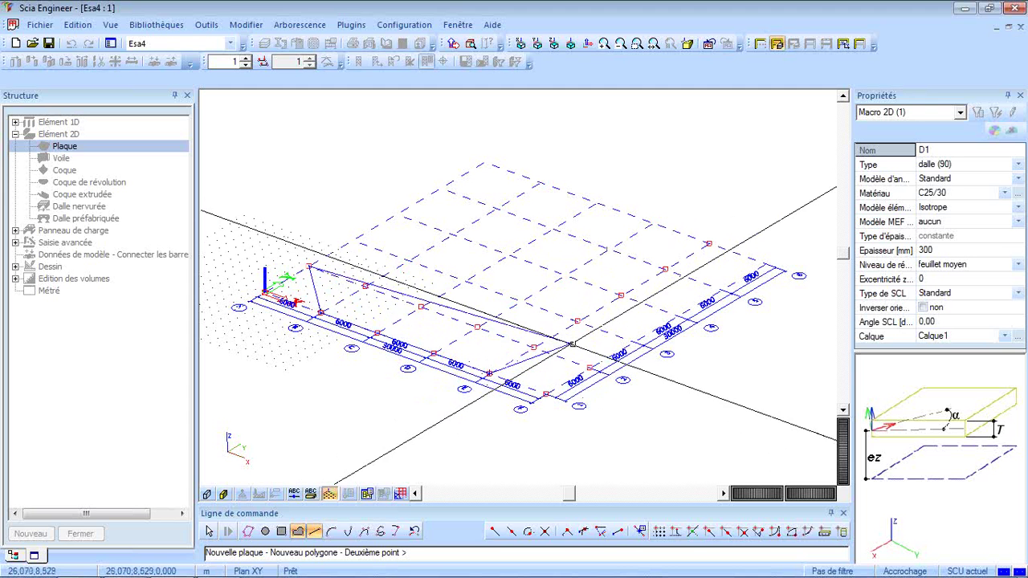
{"action": "left_click", "coordinate": [590, 367]}
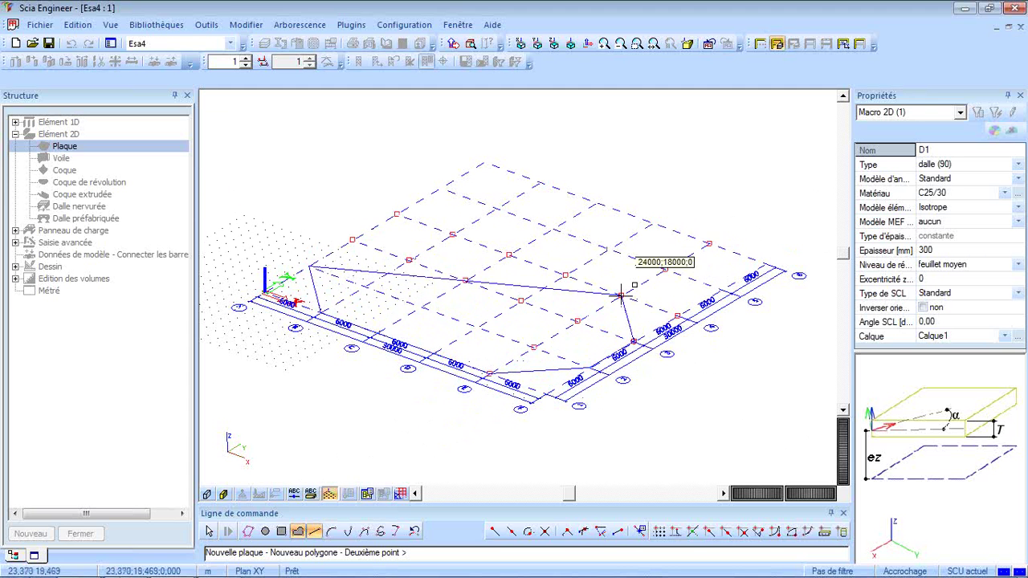
Continue the plate outline with a circular arc through grid point (18;18) ending at (12;30) m
{"action": "left_click", "coordinate": [332, 531]}
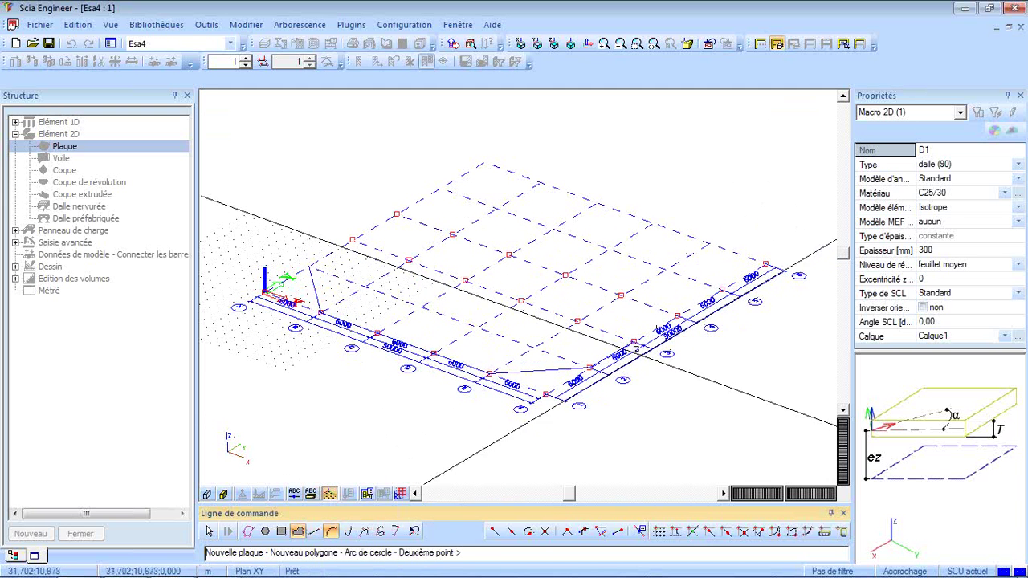
{"action": "left_click", "coordinate": [565, 276]}
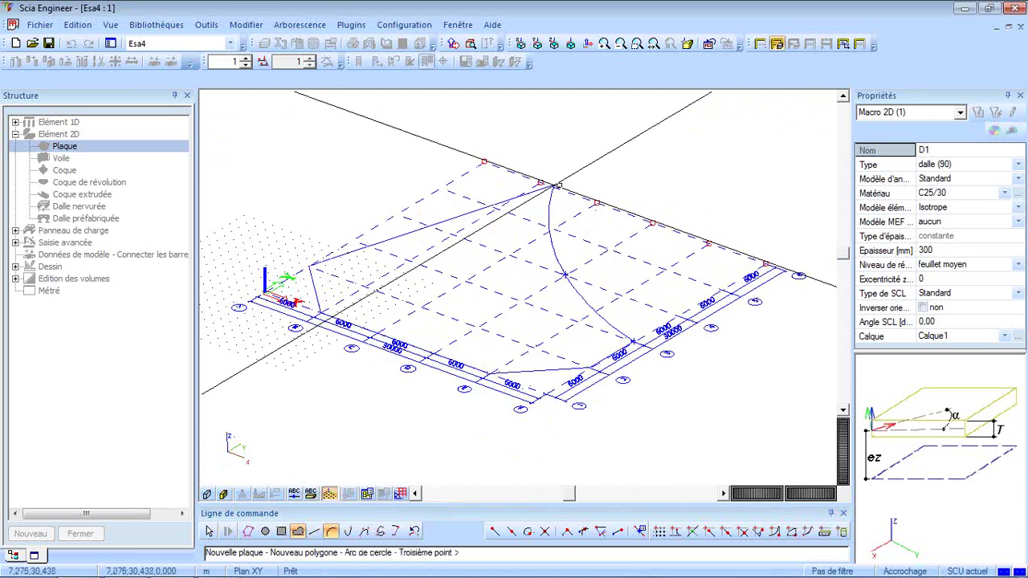
{"action": "left_click", "coordinate": [596, 204]}
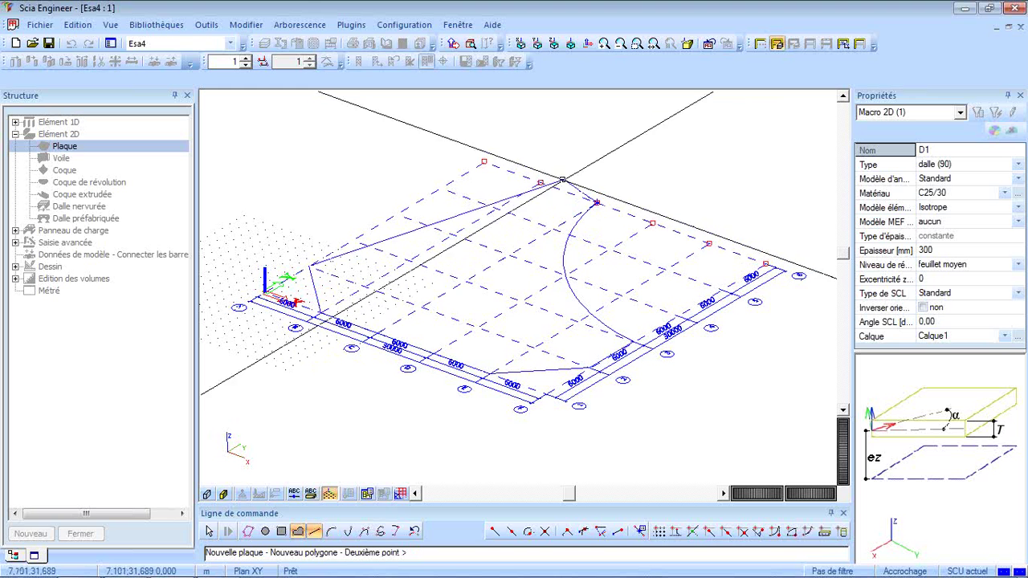
Complete the plate outline with straight edges through (6;30) and (0;24) m back to its first point, and finish the plate
{"action": "left_click", "coordinate": [541, 183]}
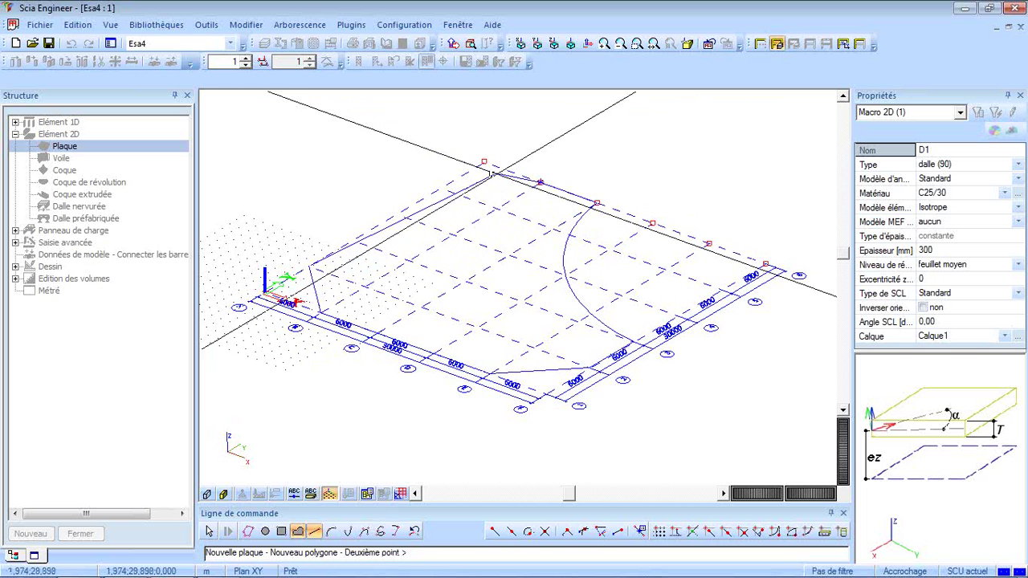
{"action": "left_click", "coordinate": [440, 189]}
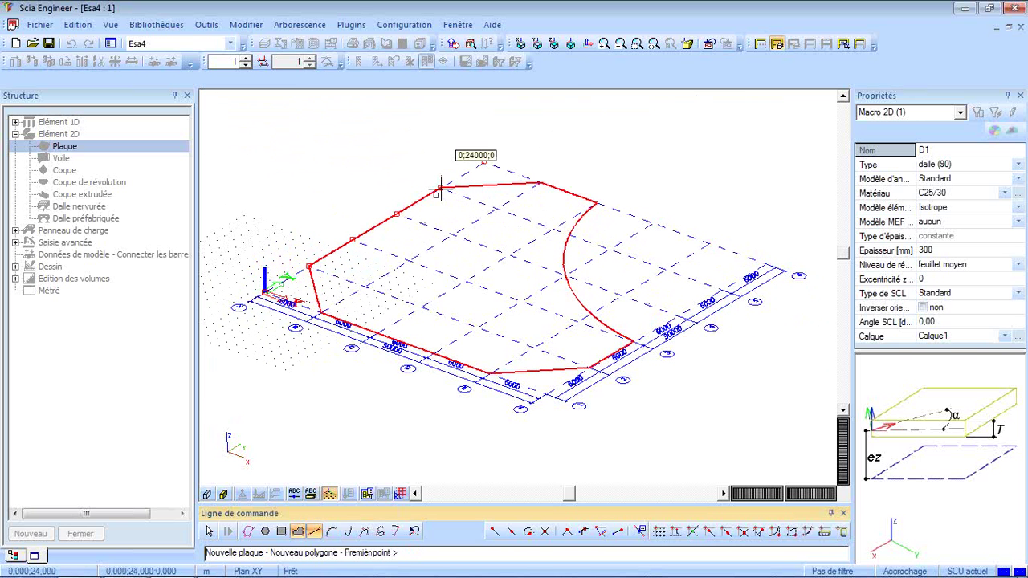
{"action": "key", "text": "Escape"}
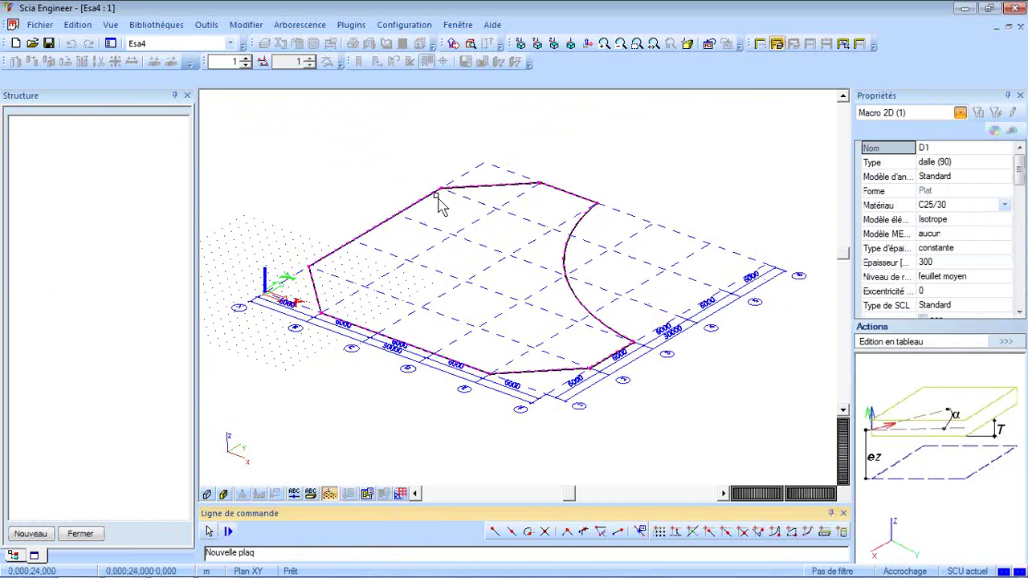
{"action": "key", "text": "Escape"}
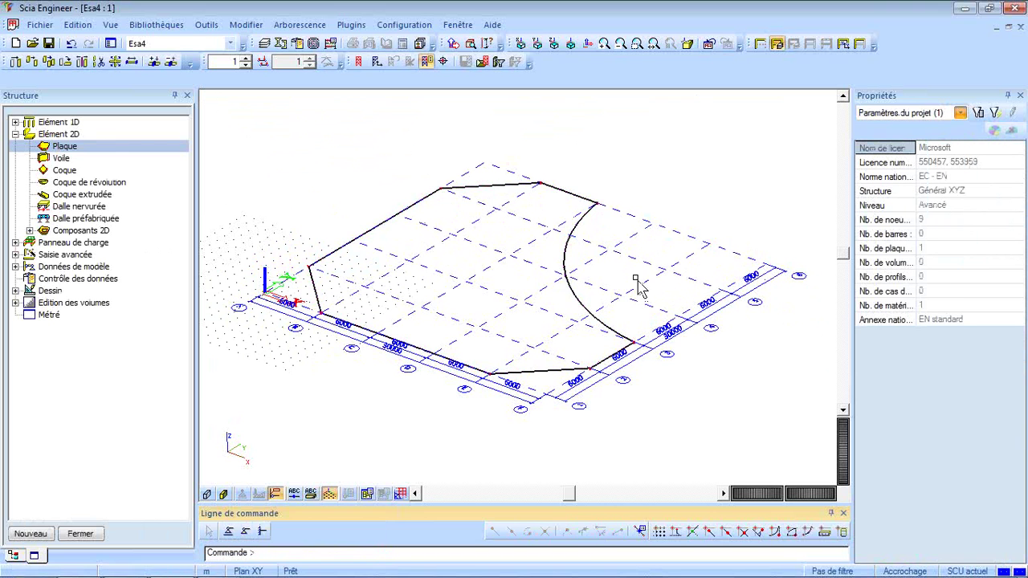
Start a new wall (Voile) and set its thickness to 200 mm
{"action": "right_click_drag", "start_coordinate": [634, 279], "coordinate": [679, 273], "text": "ctrl"}
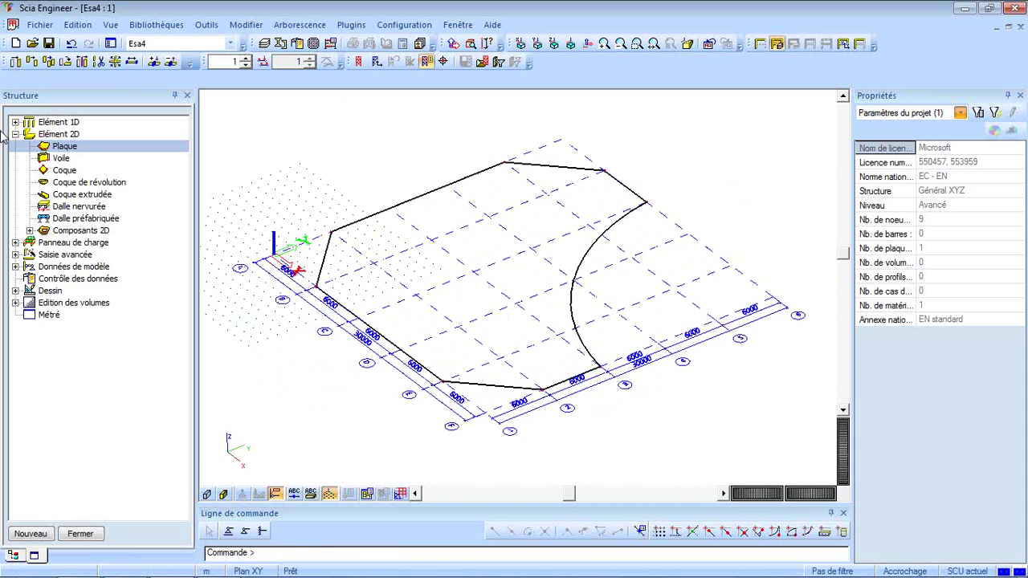
{"action": "left_click", "coordinate": [72, 159]}
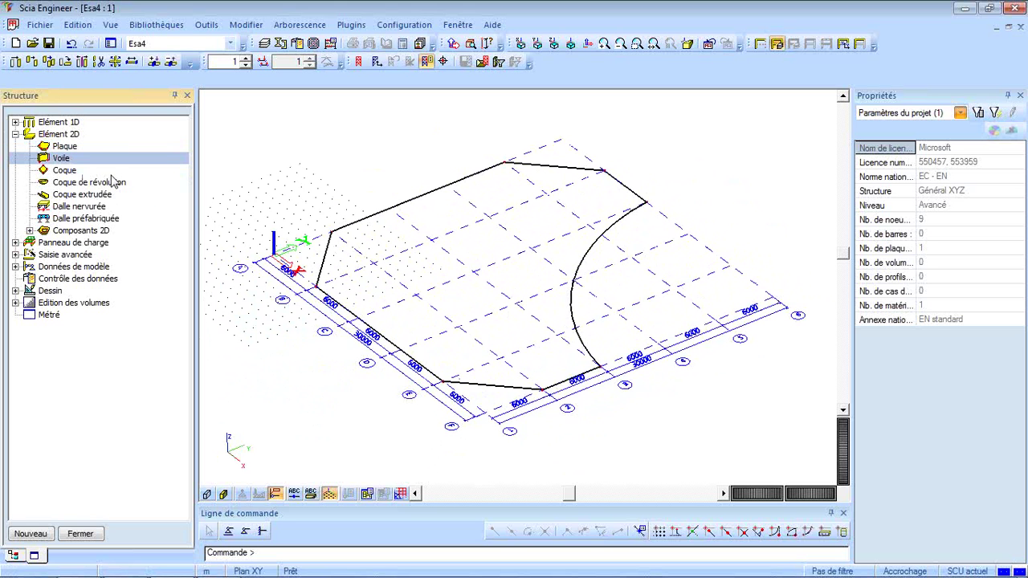
{"action": "double_click", "coordinate": [71, 161]}
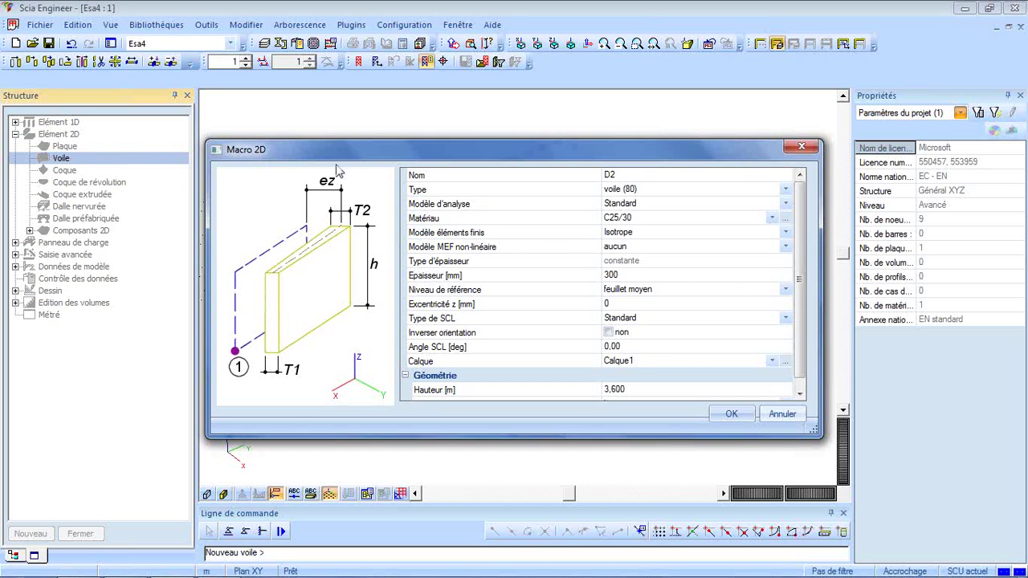
{"action": "left_click_drag", "start_coordinate": [336, 153], "coordinate": [333, 64]}
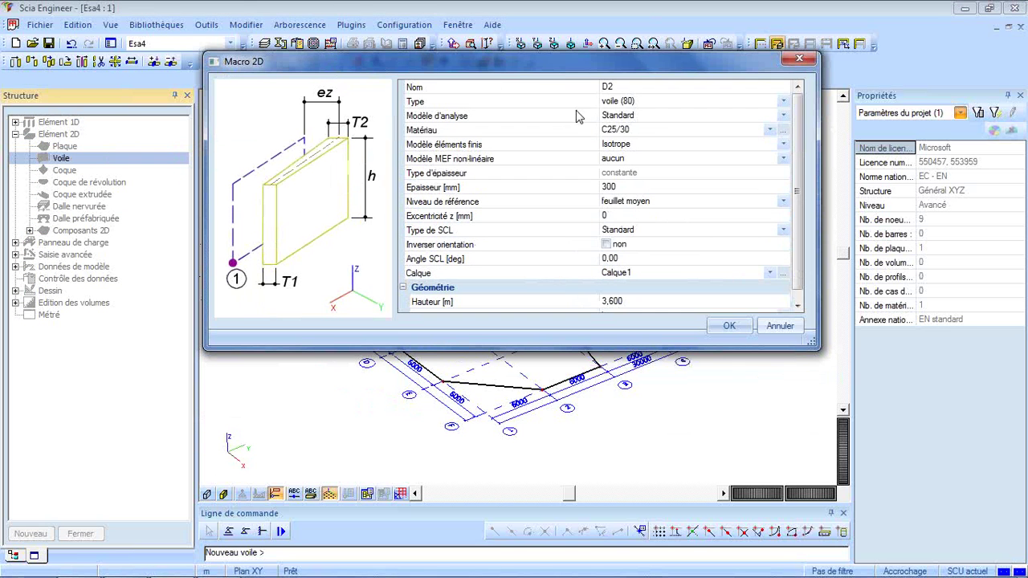
{"action": "left_click", "coordinate": [571, 188]}
{"action": "type", "text": "2"}
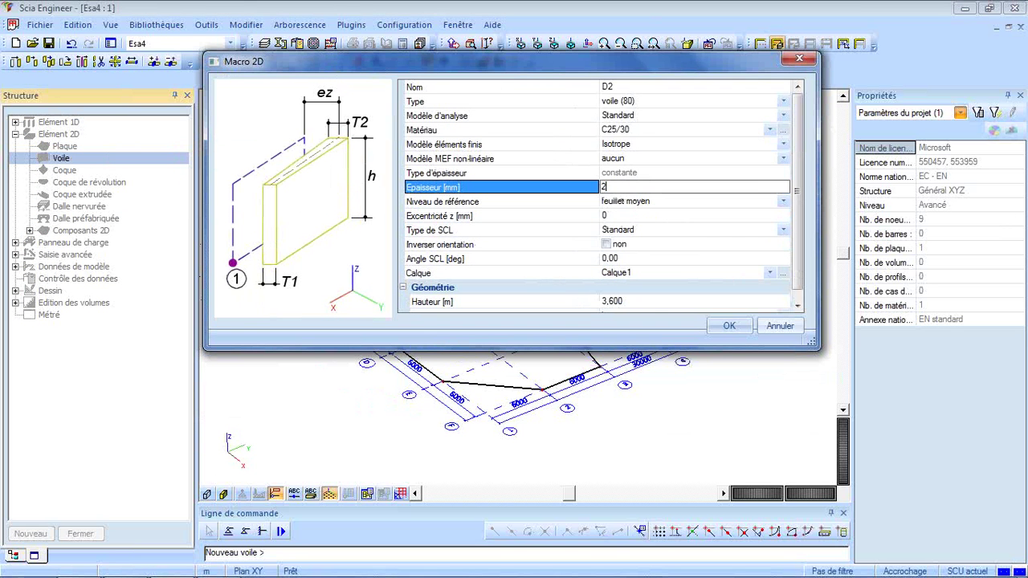
{"action": "key", "text": "Return"}
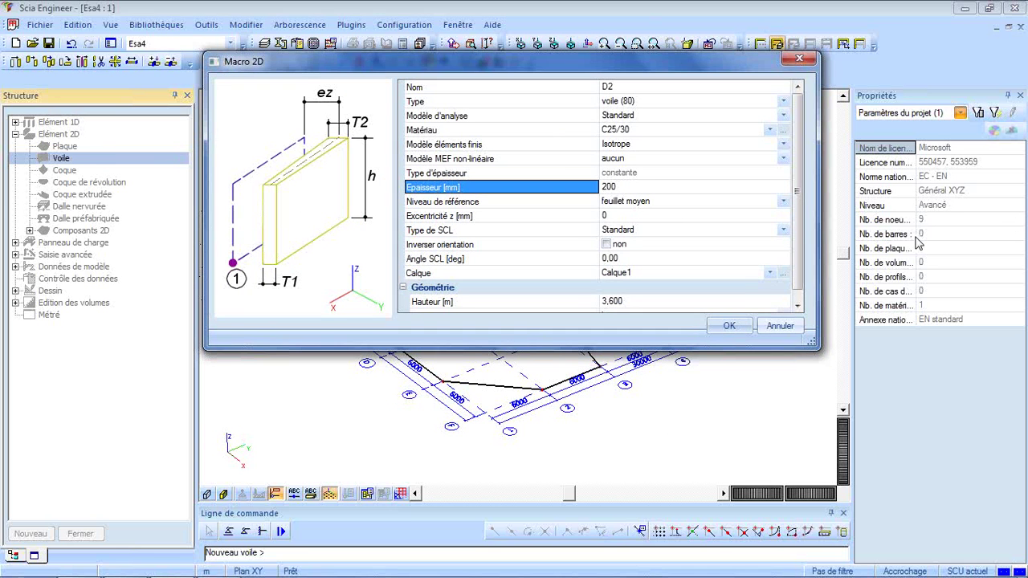
Set the new wall's height to 3 m and accept its properties
{"action": "left_click", "coordinate": [733, 302]}
{"action": "type", "text": "3"}
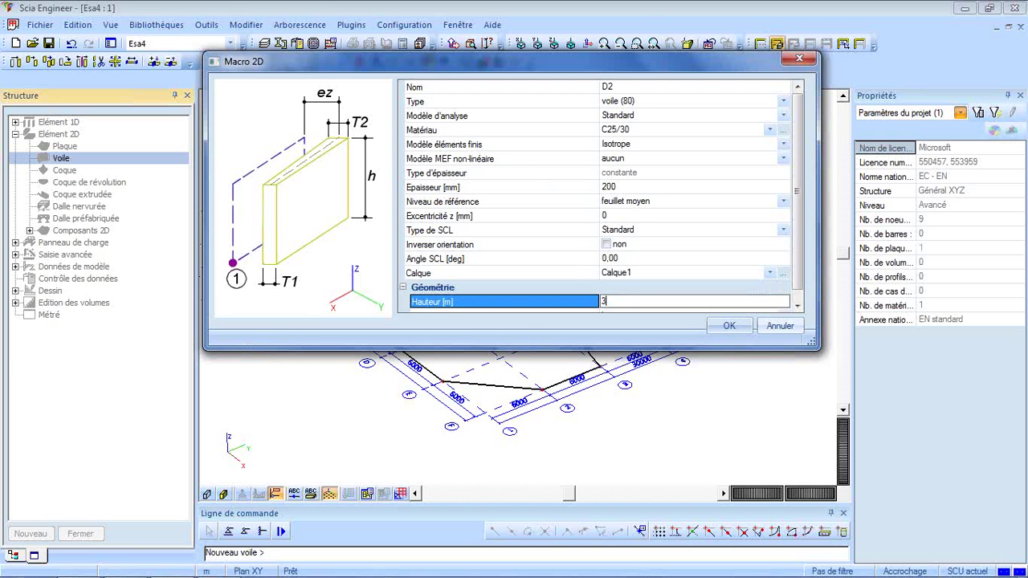
{"action": "key", "text": "Return"}
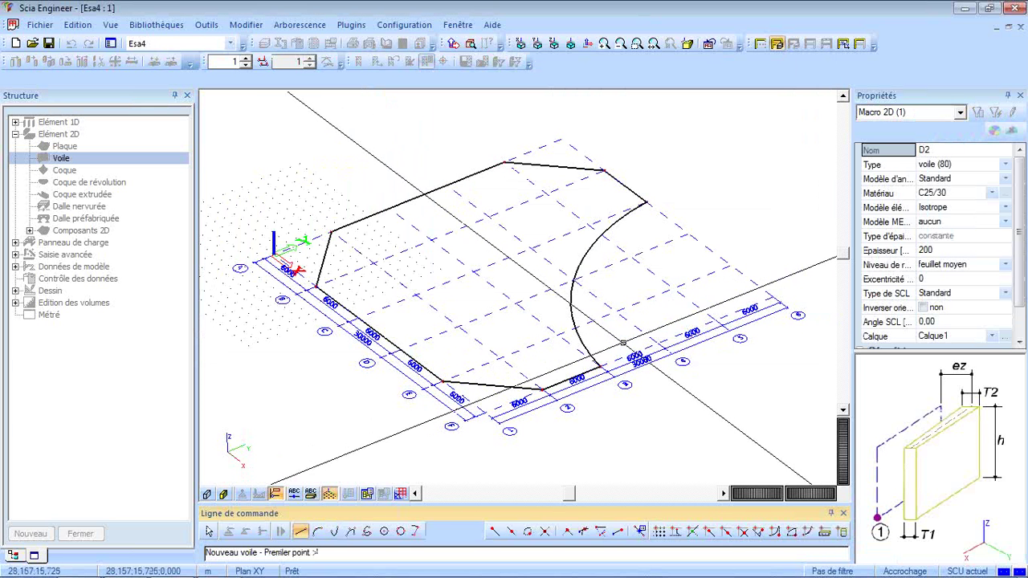
Create walls along all straight and curved edges of the base plate by selecting its existing outline
{"action": "mouse_move", "coordinate": [624, 340]}
{"action": "right_mouse_down", "text": "ctrl"}
{"action": "mouse_move", "coordinate": [649, 335]}
{"action": "mouse_move", "coordinate": [630, 329]}
{"action": "right_mouse_up", "text": "ctrl"}
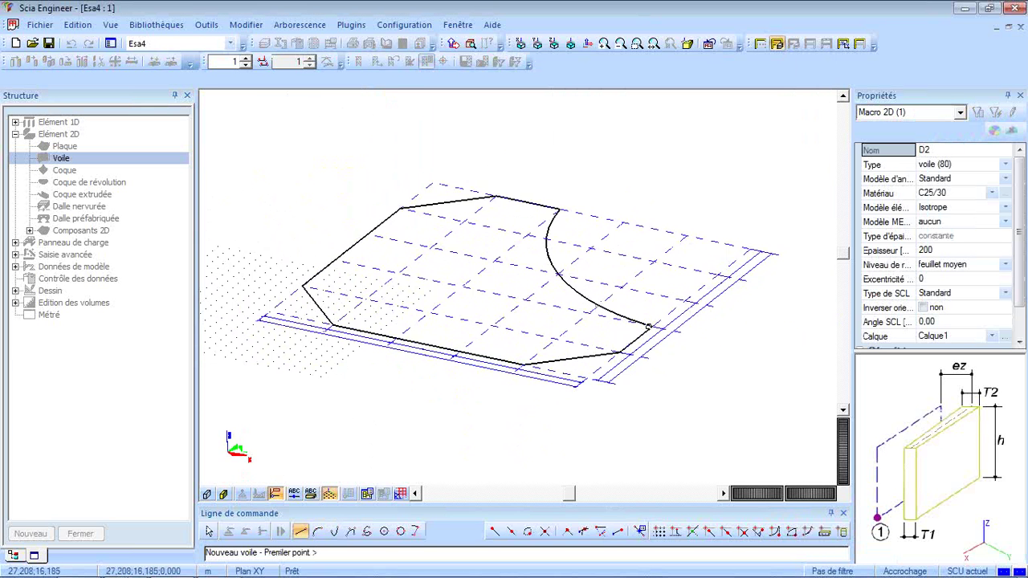
{"action": "left_click", "coordinate": [417, 531]}
{"action": "left_click", "coordinate": [554, 44]}
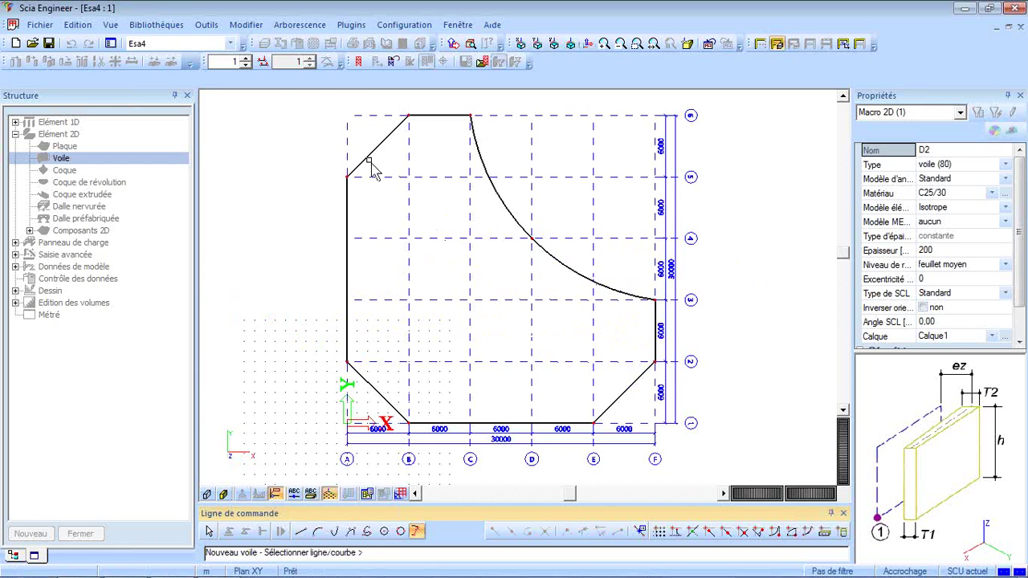
{"action": "left_click_drag", "start_coordinate": [294, 102], "coordinate": [693, 433]}
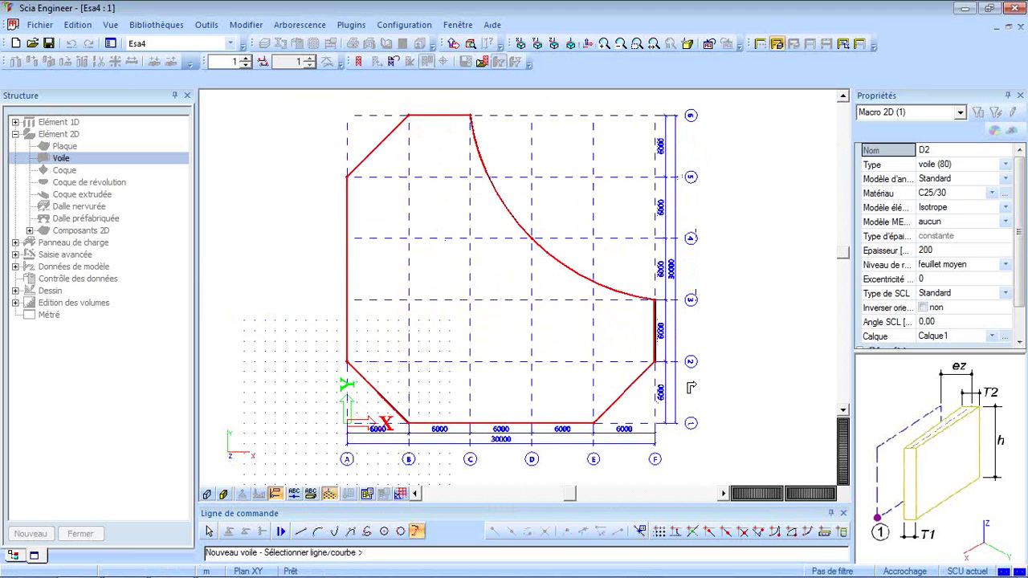
{"action": "right_click_drag", "start_coordinate": [696, 398], "coordinate": [664, 332], "text": "ctrl"}
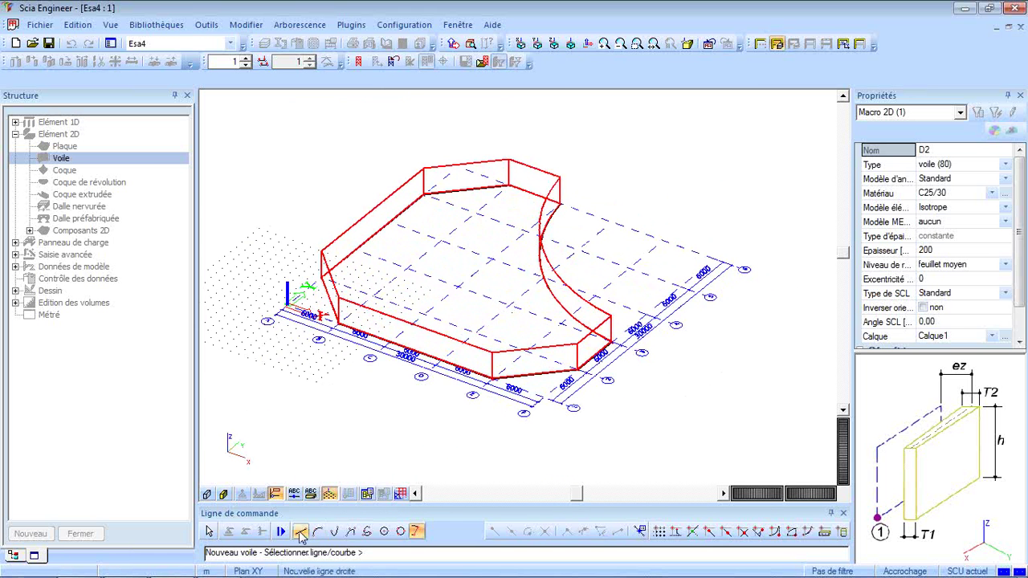
Draw straight inner walls (6;6)–(6;18), (6;6)–(12;6) and (12;6)–(12;12) m, finish the command and display the model with rendered surfaces
{"action": "left_click", "coordinate": [300, 533]}
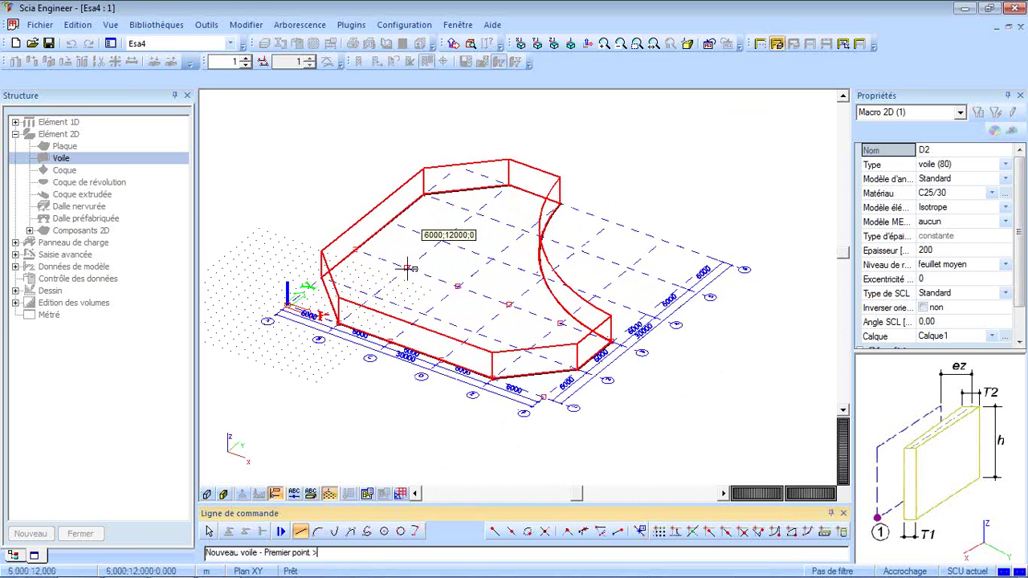
{"action": "left_click", "coordinate": [373, 297]}
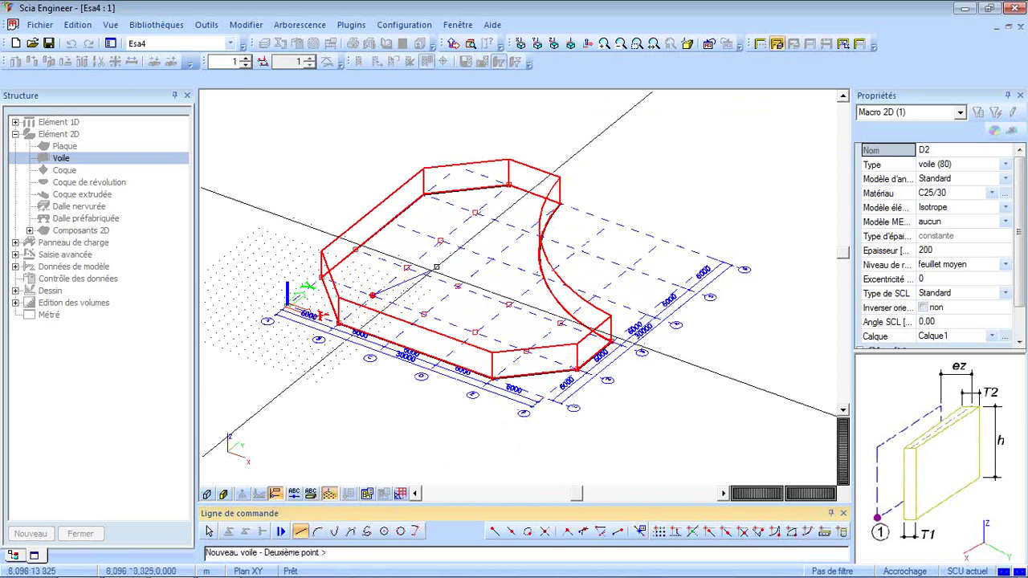
{"action": "left_click", "coordinate": [440, 240]}
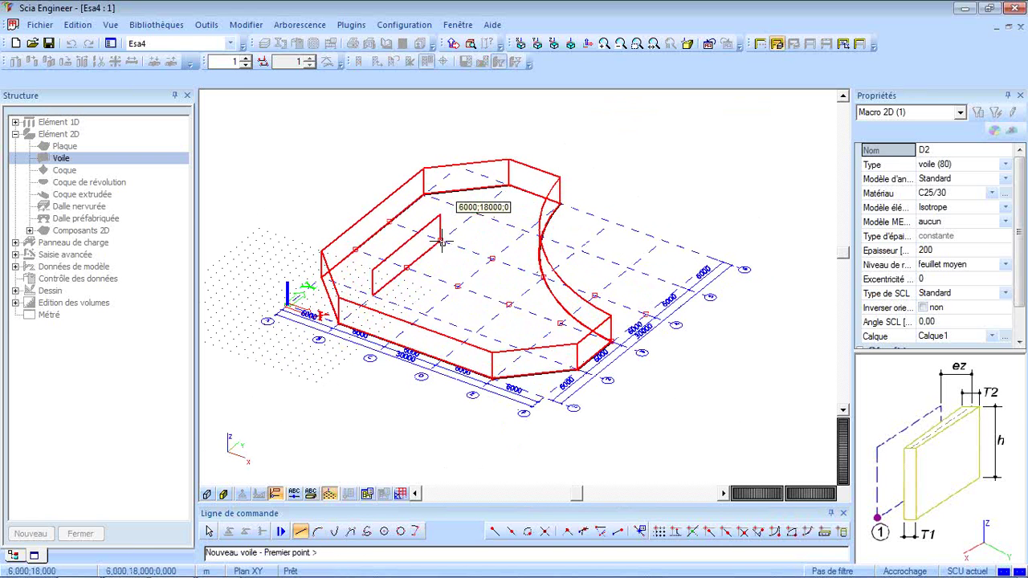
{"action": "left_click", "coordinate": [373, 296]}
{"action": "left_click", "coordinate": [423, 313]}
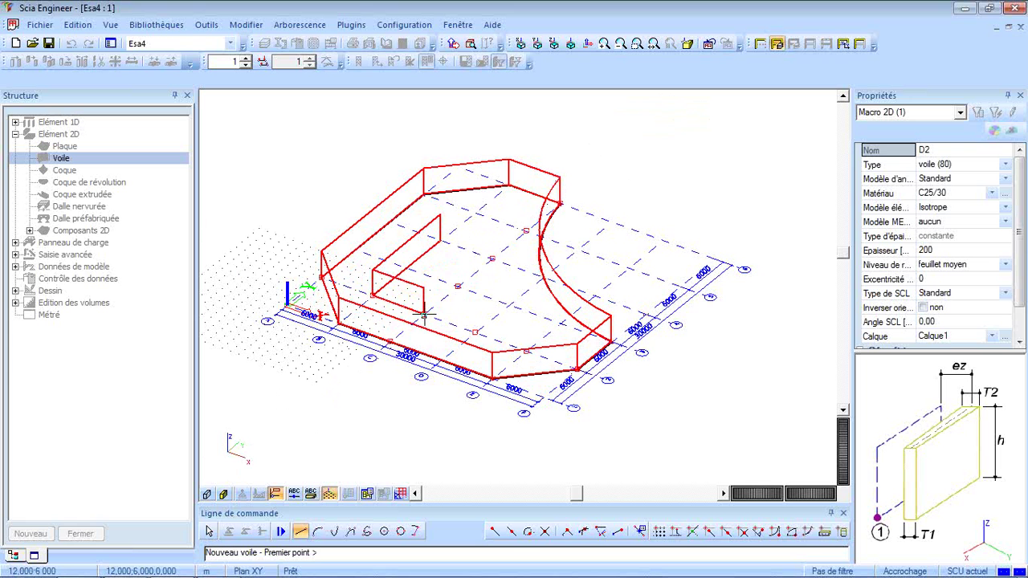
{"action": "left_click", "coordinate": [424, 314]}
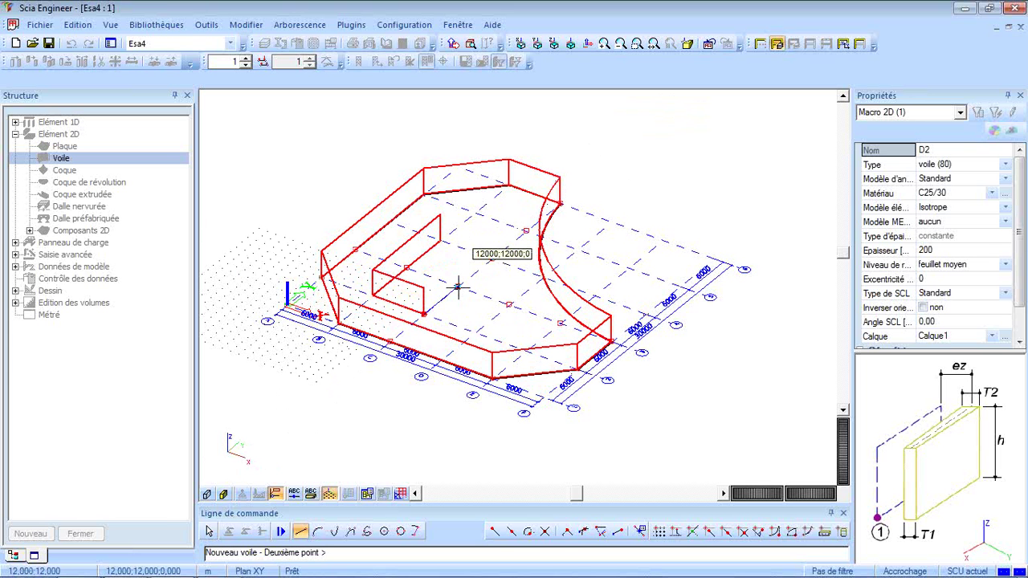
{"action": "left_click", "coordinate": [458, 286]}
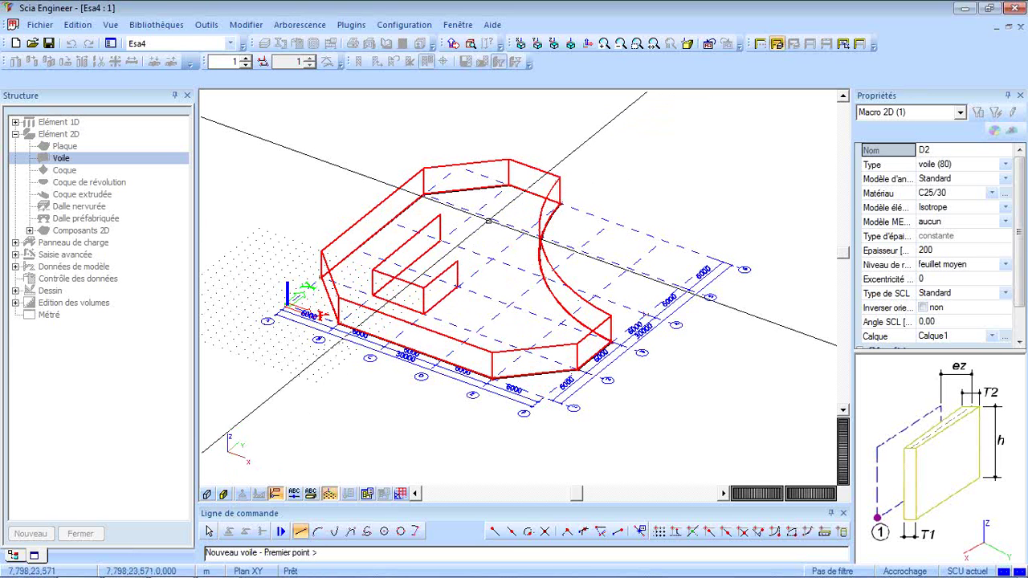
{"action": "key", "text": "Escape"}
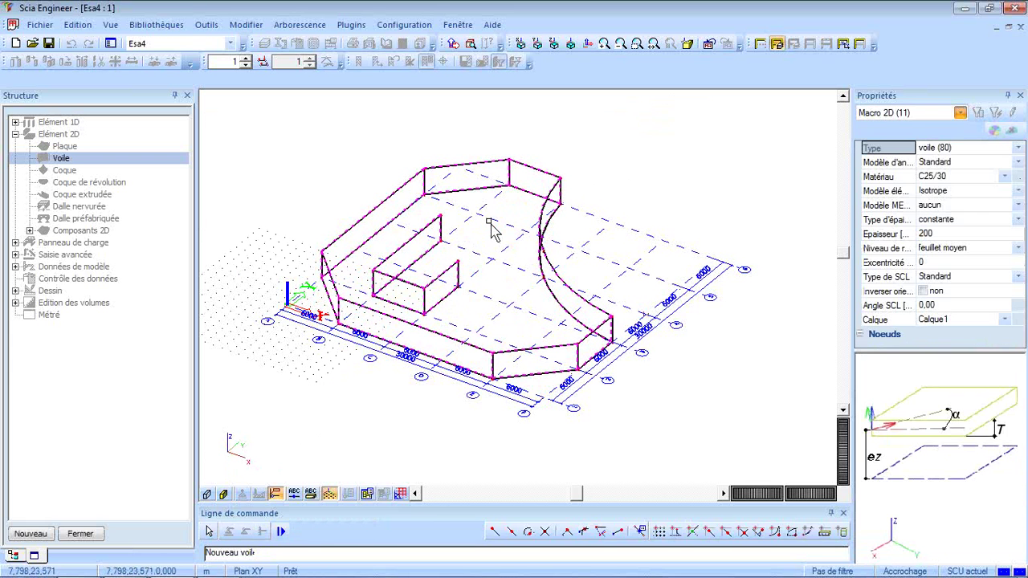
{"action": "key", "text": "Escape"}
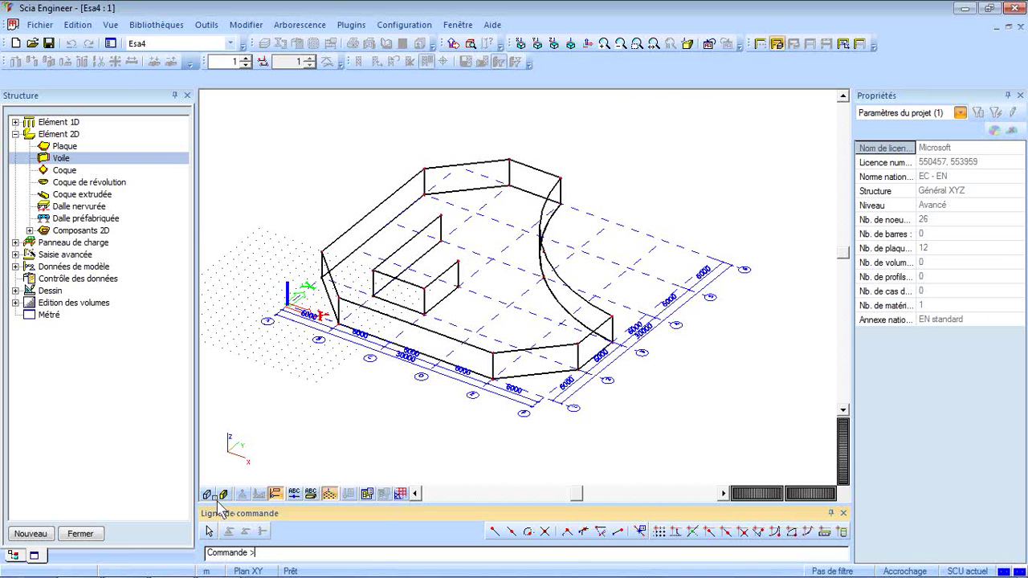
{"action": "left_click", "coordinate": [224, 494]}
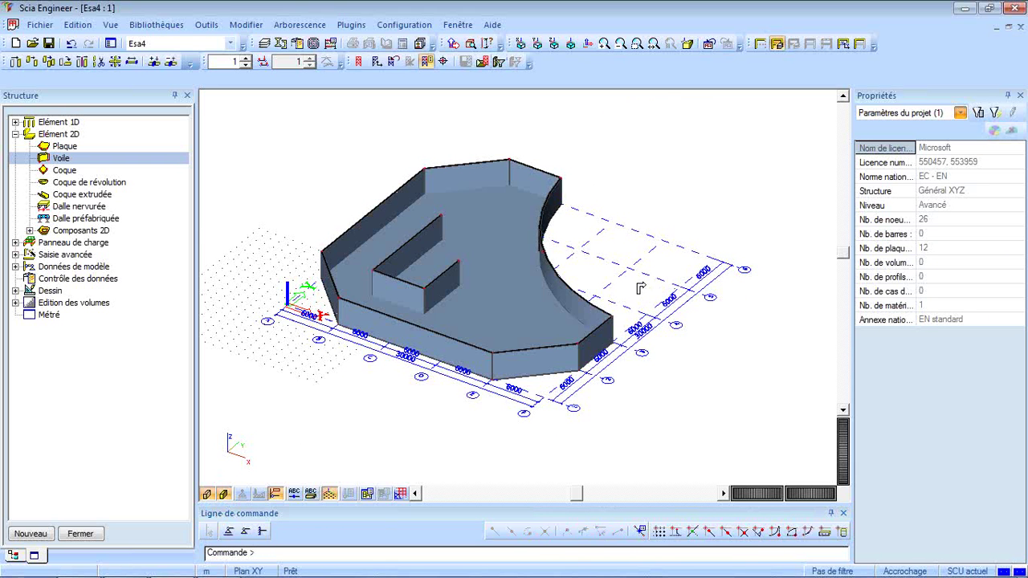
{"action": "right_click_drag", "start_coordinate": [641, 287], "coordinate": [557, 289], "text": "ctrl"}
Start a new column (Poteau) and add a circular concrete section with a diameter of 350 mm to the project
{"action": "left_click", "coordinate": [15, 134]}
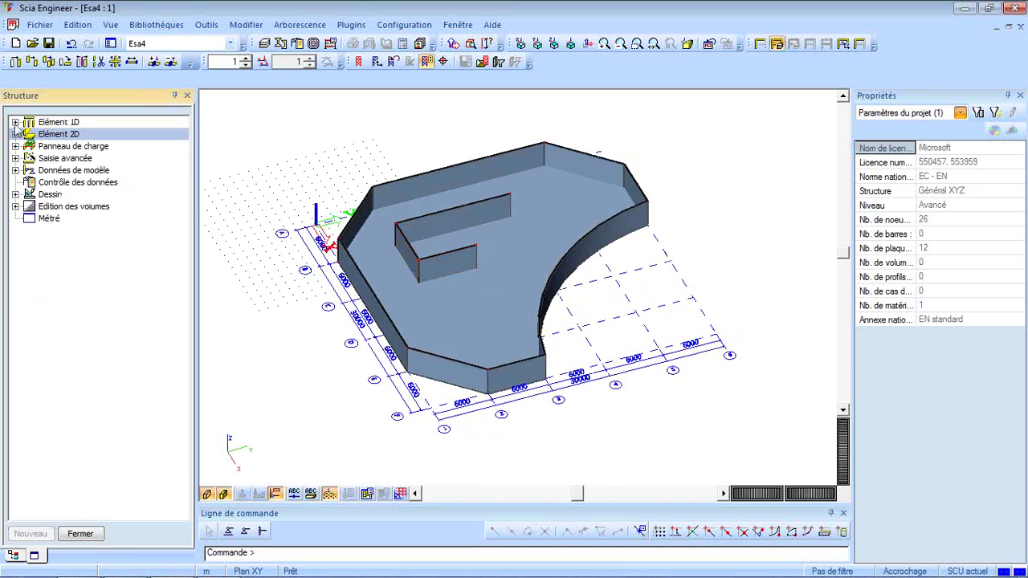
{"action": "left_click", "coordinate": [16, 122]}
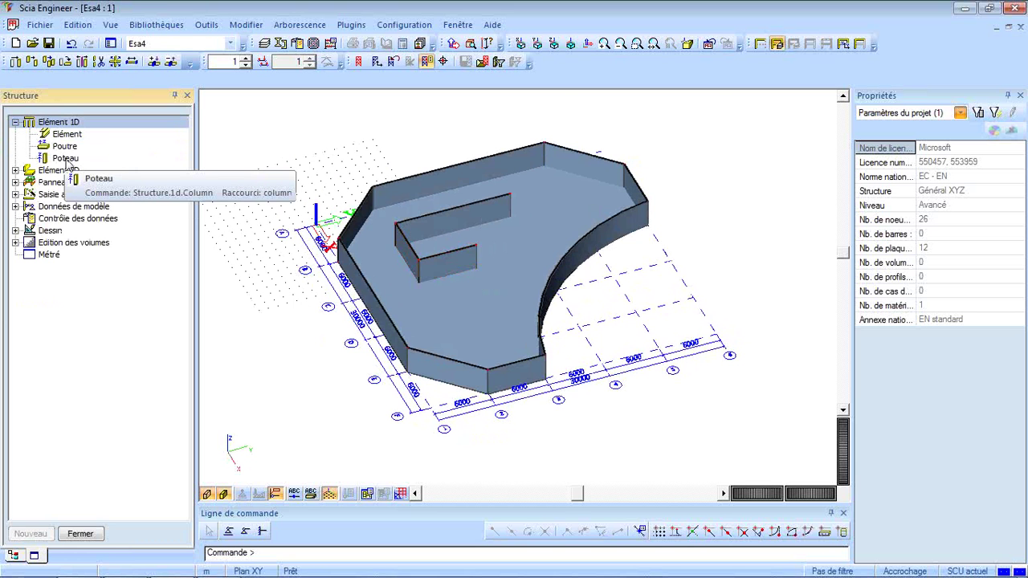
{"action": "double_click", "coordinate": [66, 158]}
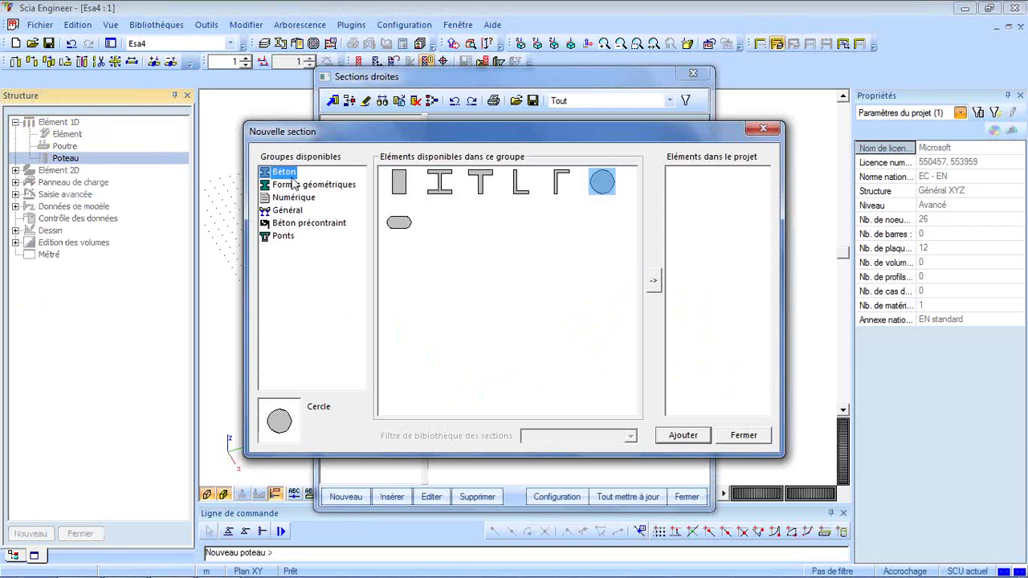
{"action": "left_click", "coordinate": [654, 285]}
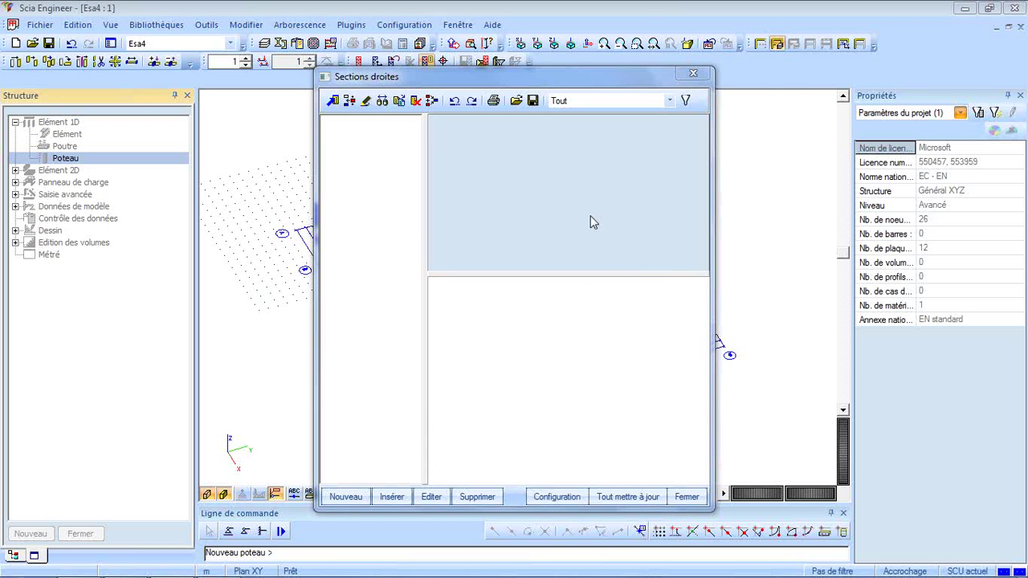
{"action": "left_click_drag", "start_coordinate": [600, 102], "coordinate": [564, 66]}
{"action": "left_click", "coordinate": [665, 174]}
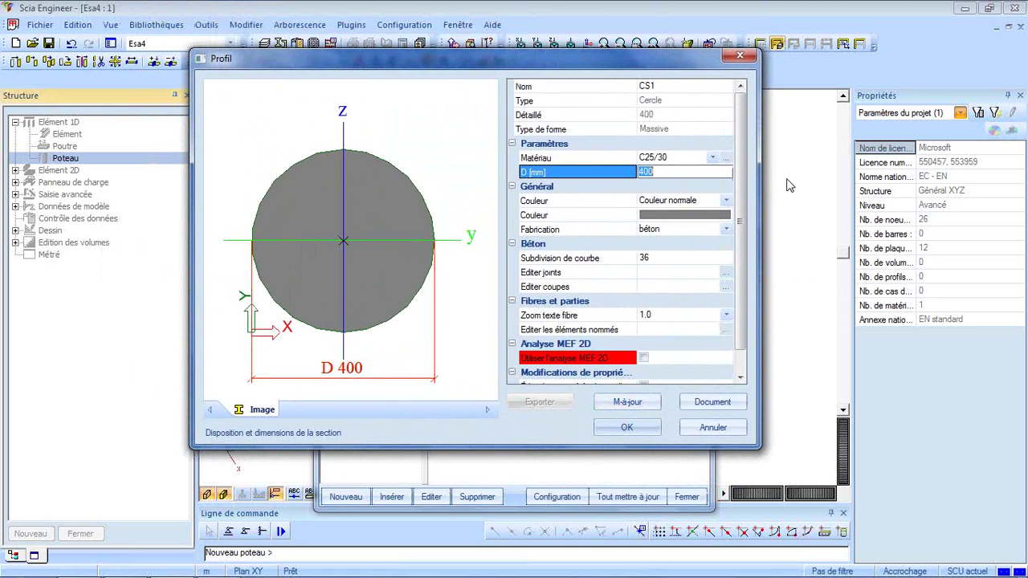
{"action": "type", "text": "350"}
{"action": "key", "text": "Return"}
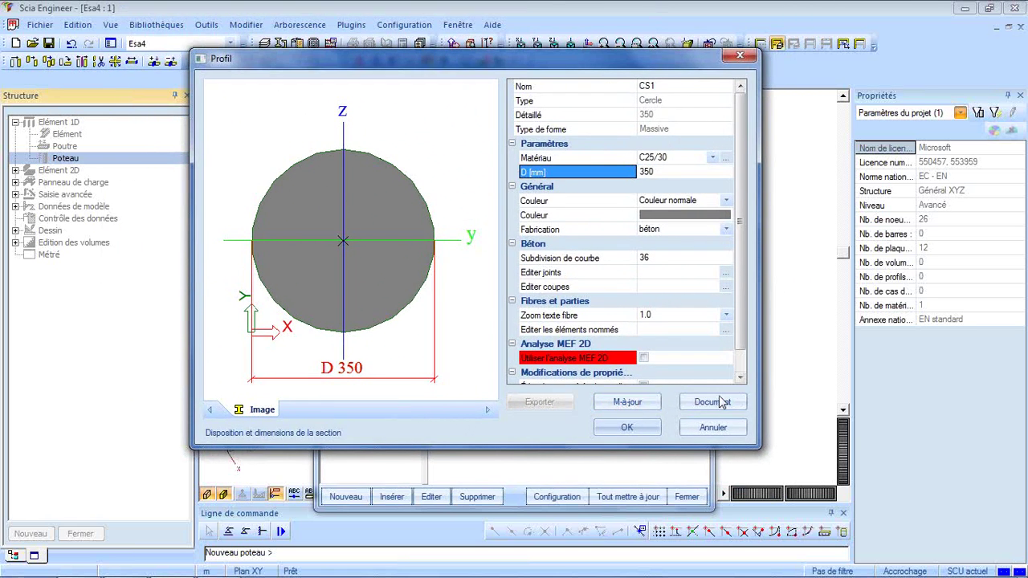
{"action": "left_click", "coordinate": [627, 429]}
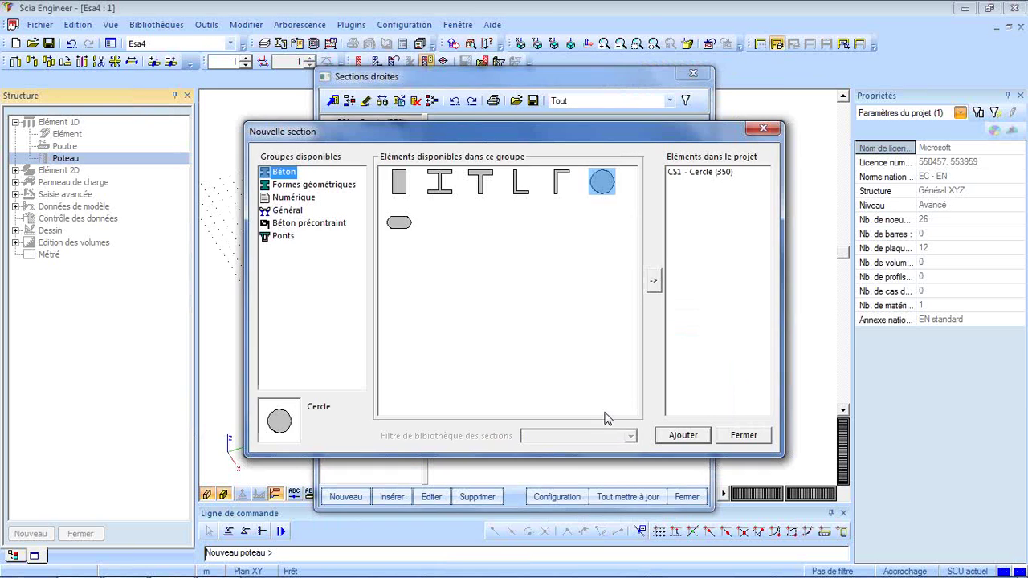
{"action": "left_click", "coordinate": [742, 436]}
{"action": "left_click", "coordinate": [687, 497]}
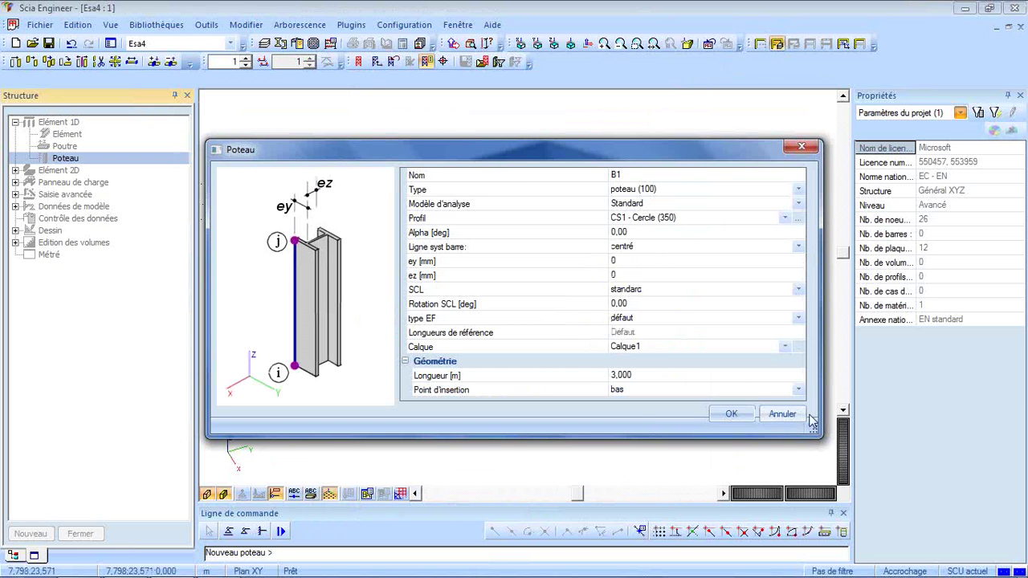
Place 3 m long columns at grid points (18;12), (12;18), (6;24), (18;6) and (24;6) m, and finish the command
{"action": "left_click_drag", "start_coordinate": [818, 434], "coordinate": [810, 456]}
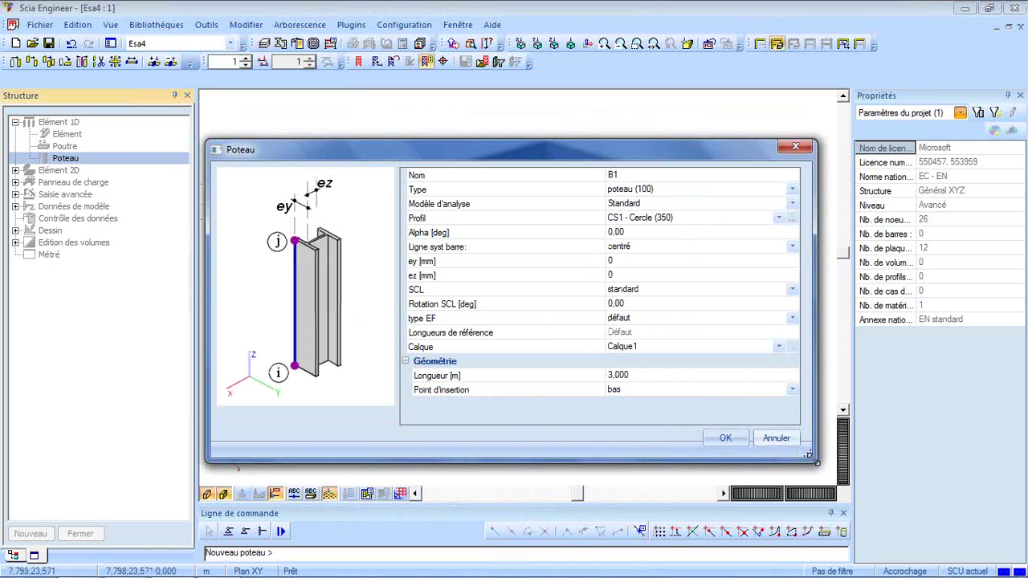
{"action": "left_click", "coordinate": [635, 375]}
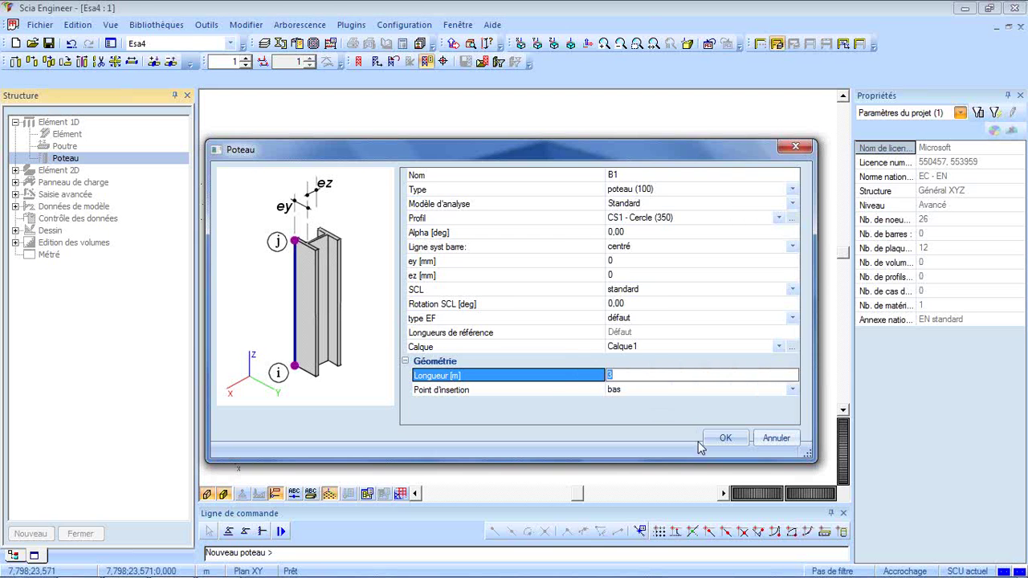
{"action": "left_click", "coordinate": [723, 438]}
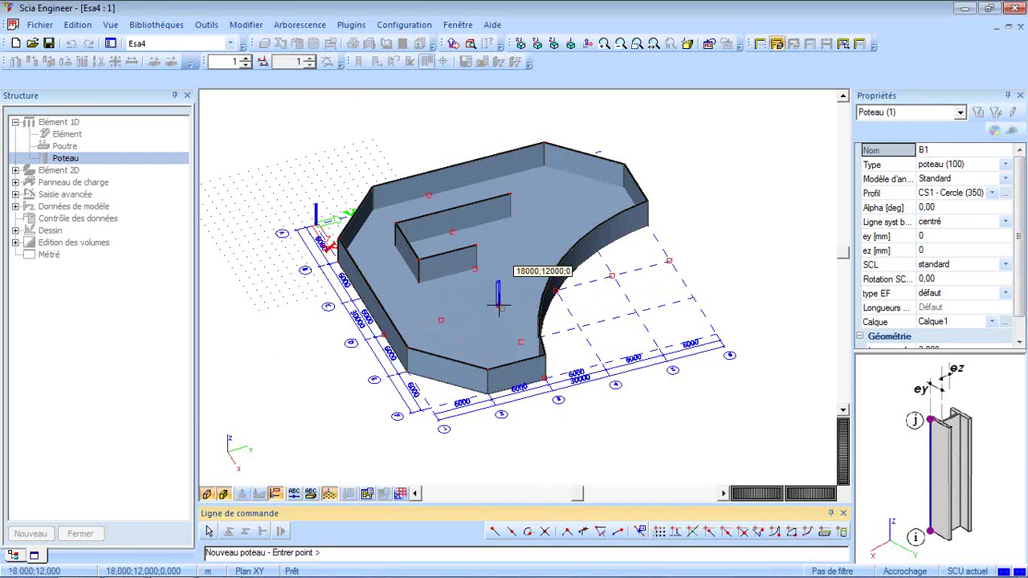
{"action": "left_click", "coordinate": [499, 305]}
{"action": "left_click", "coordinate": [532, 254]}
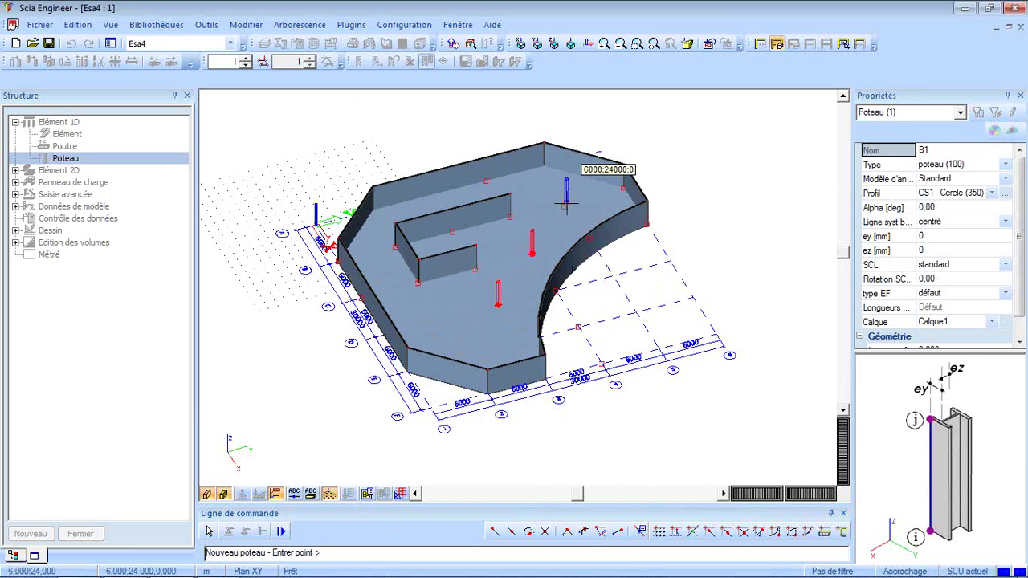
{"action": "left_click", "coordinate": [566, 205]}
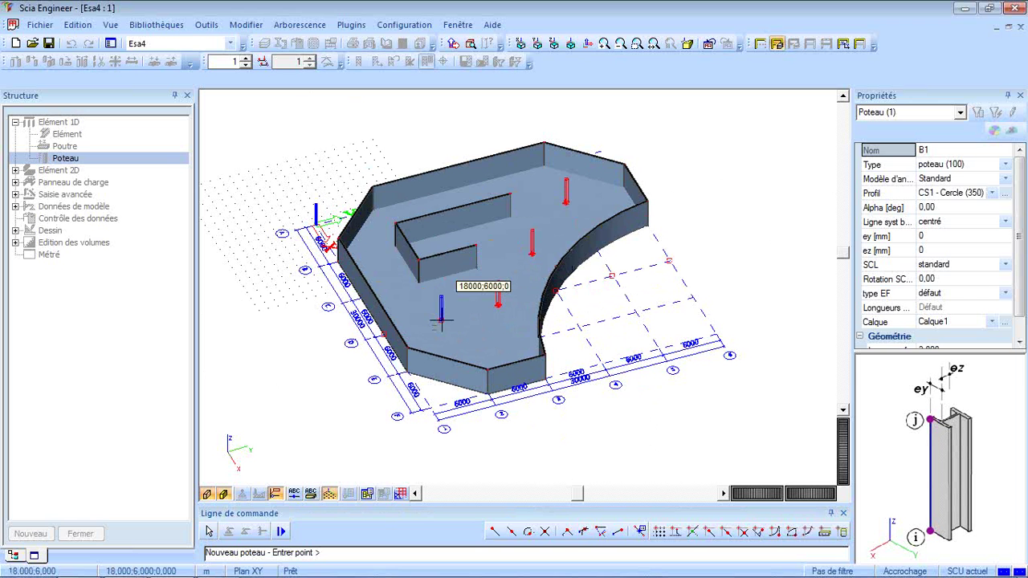
{"action": "left_click", "coordinate": [441, 321]}
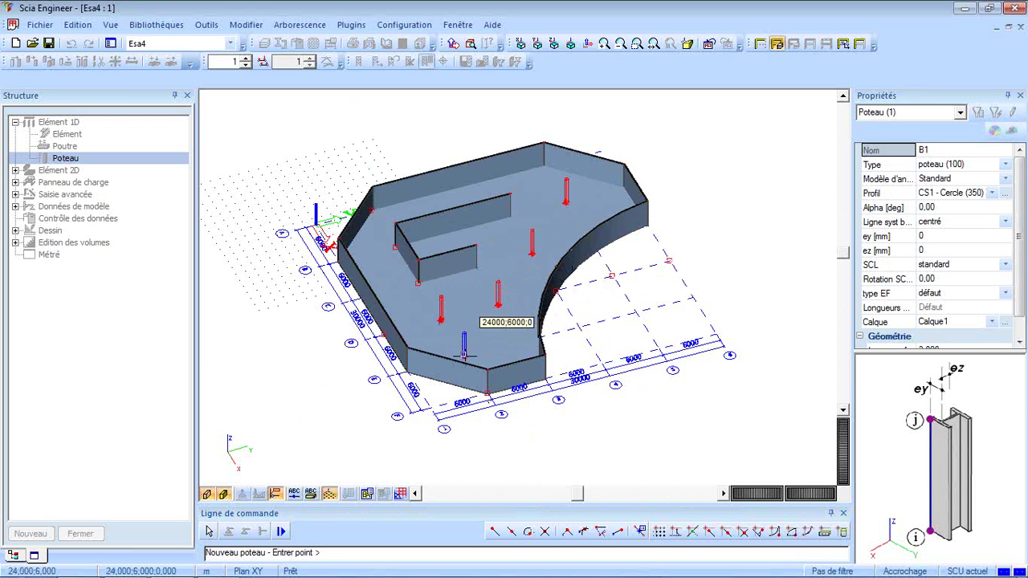
{"action": "left_click", "coordinate": [463, 354]}
{"action": "right_click_drag", "start_coordinate": [470, 352], "coordinate": [526, 318], "text": "ctrl"}
{"action": "key", "text": "Escape"}
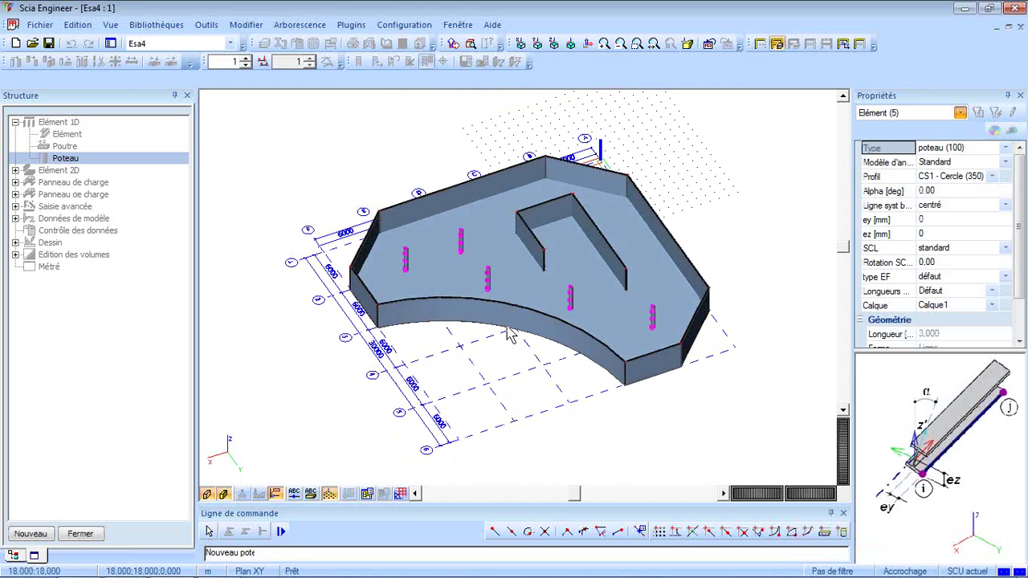
{"action": "key", "text": "Escape"}
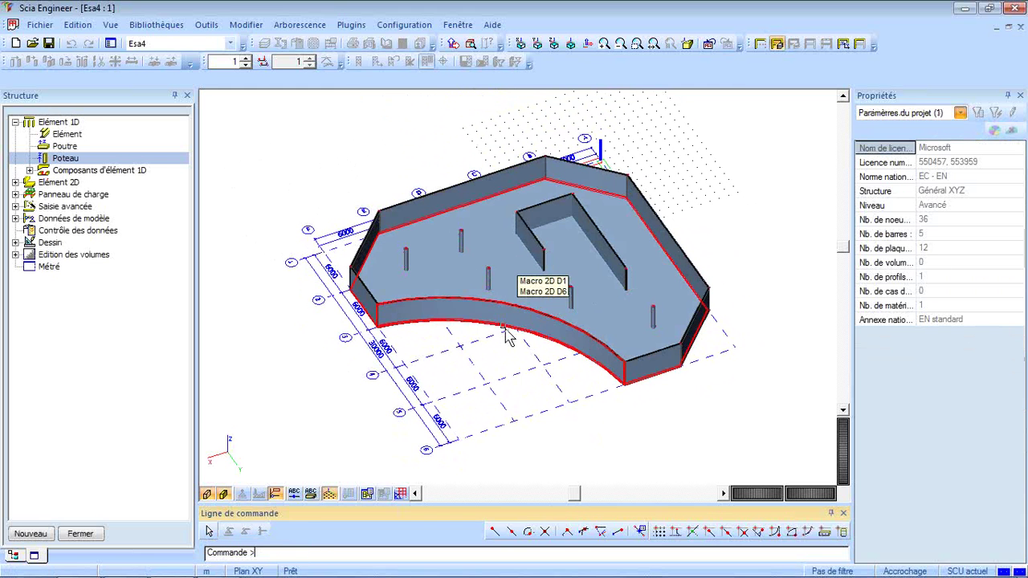
Copy the base plate D1 from its corner to the wall's upper corner at (30;12;3) m as the upper slab, and finish the command
{"action": "left_click", "coordinate": [423, 331]}
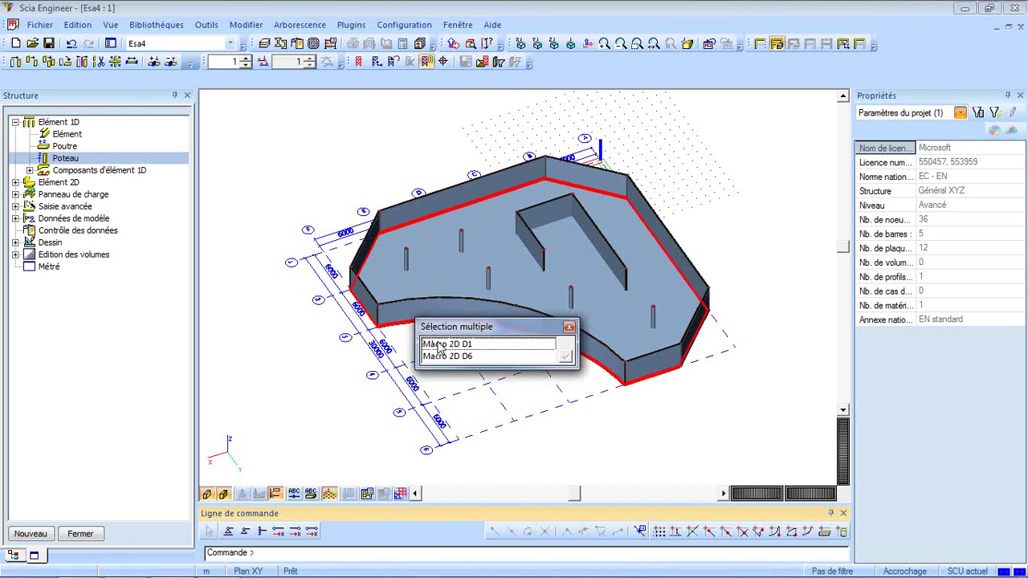
{"action": "left_click", "coordinate": [446, 346]}
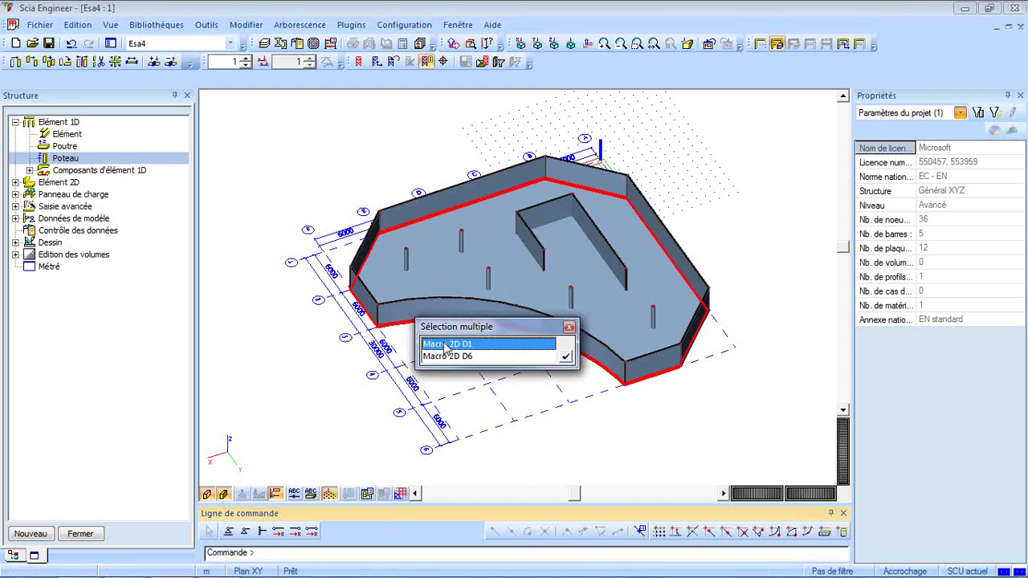
{"action": "double_click", "coordinate": [446, 346]}
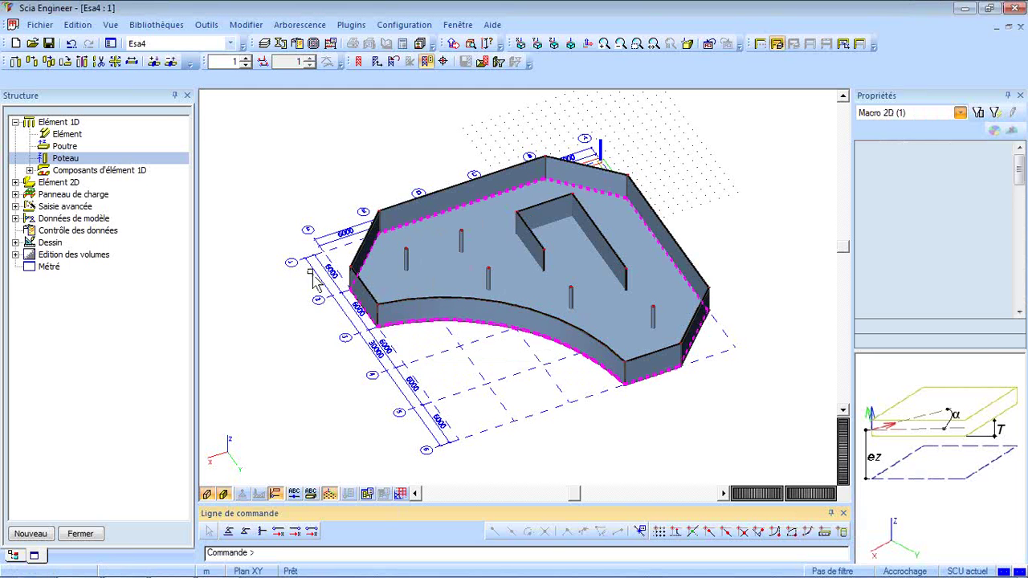
{"action": "left_click", "coordinate": [32, 64]}
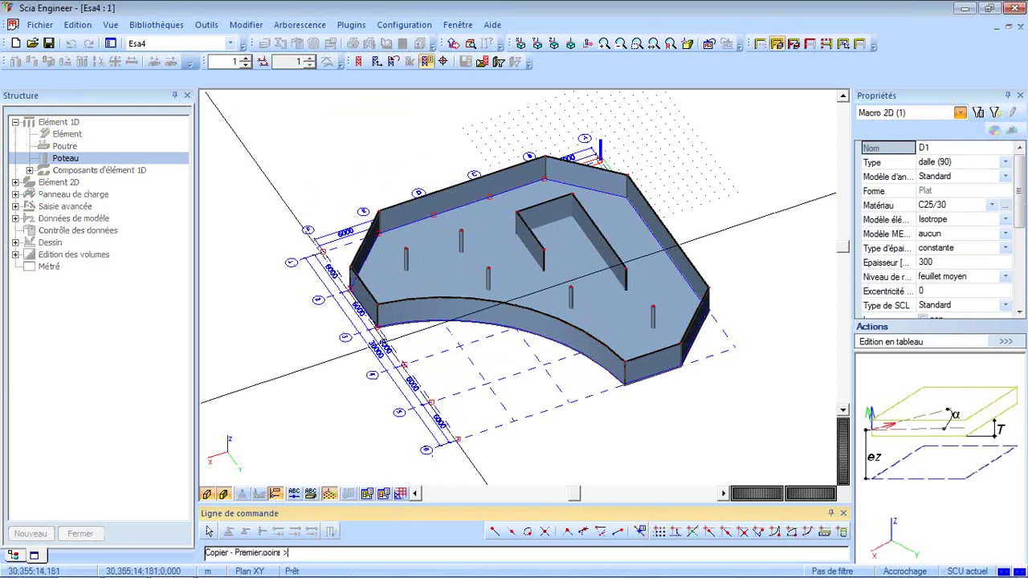
{"action": "left_click", "coordinate": [378, 330]}
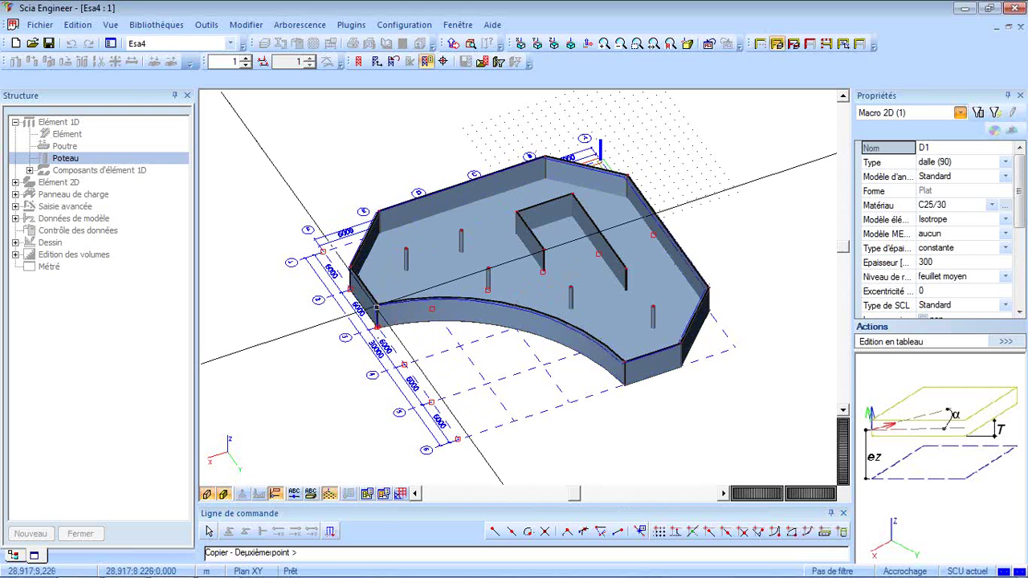
{"action": "left_click", "coordinate": [709, 531]}
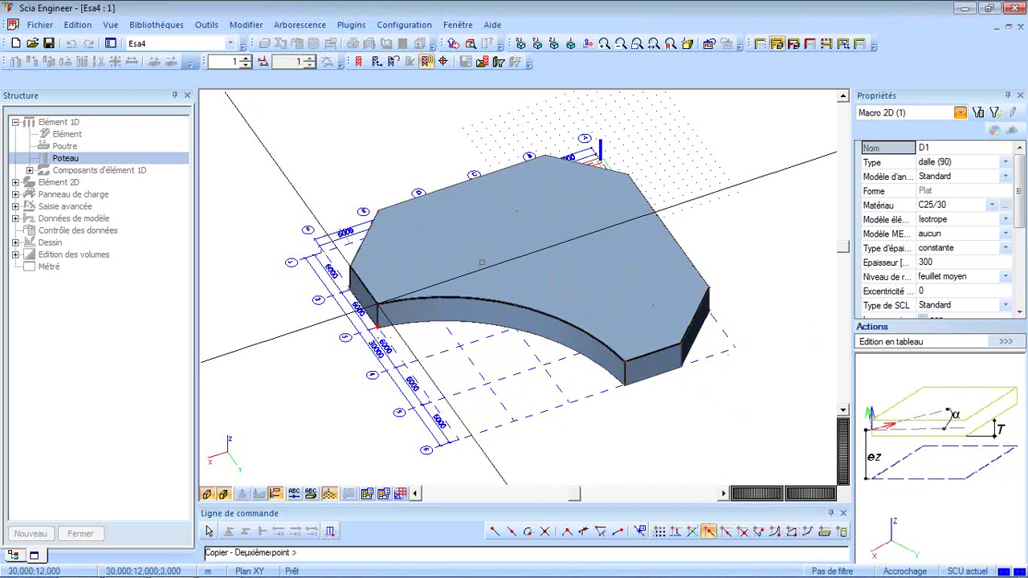
{"action": "key", "text": "Escape"}
{"action": "key", "text": "Escape"}
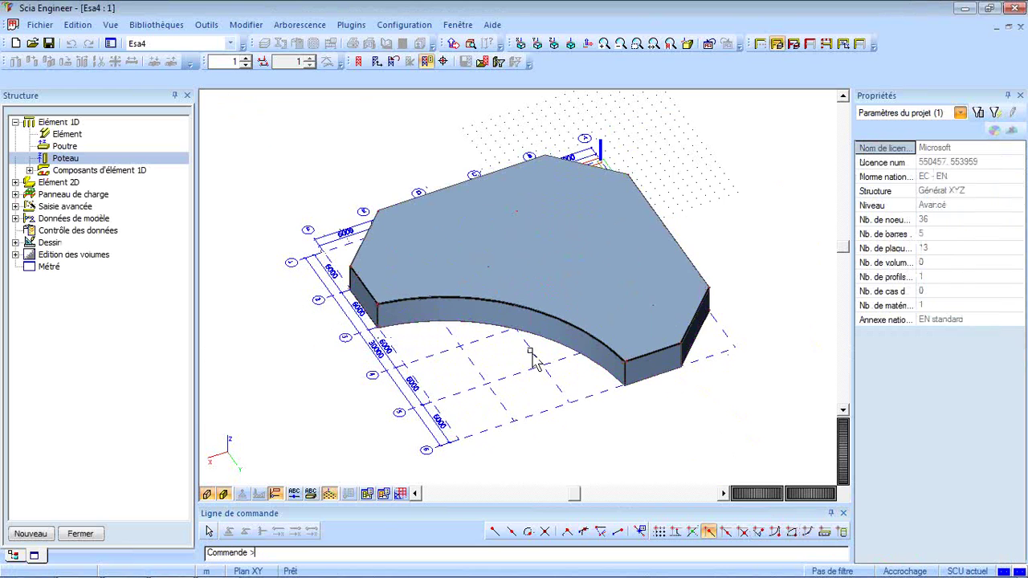
Select the upper slab D13 and start an opening (Ouverture) in it with the panel and bar options left off
{"action": "right_click_drag", "start_coordinate": [606, 404], "coordinate": [358, 443], "text": "ctrl"}
{"action": "left_click", "coordinate": [206, 493]}
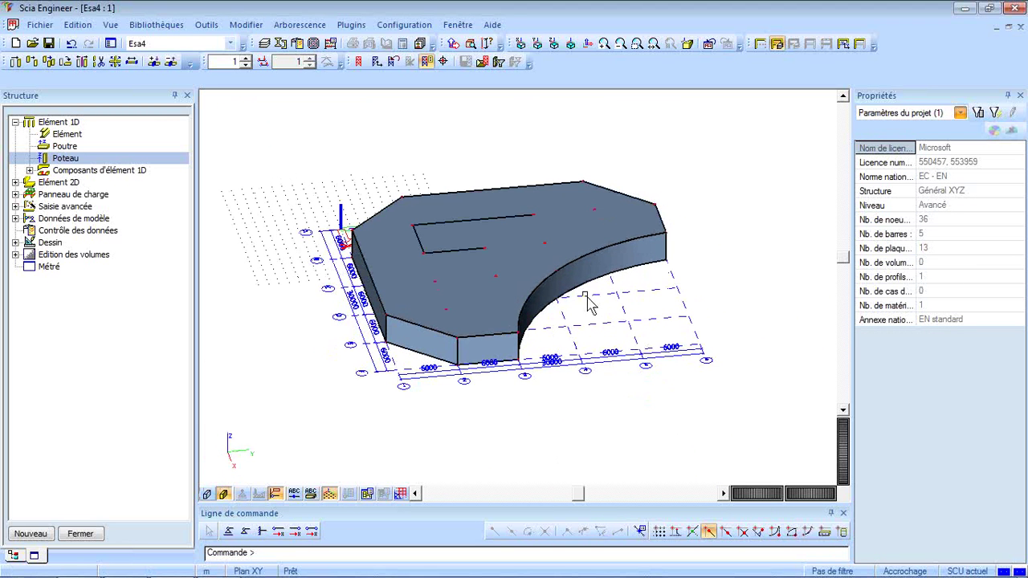
{"action": "left_click", "coordinate": [528, 306]}
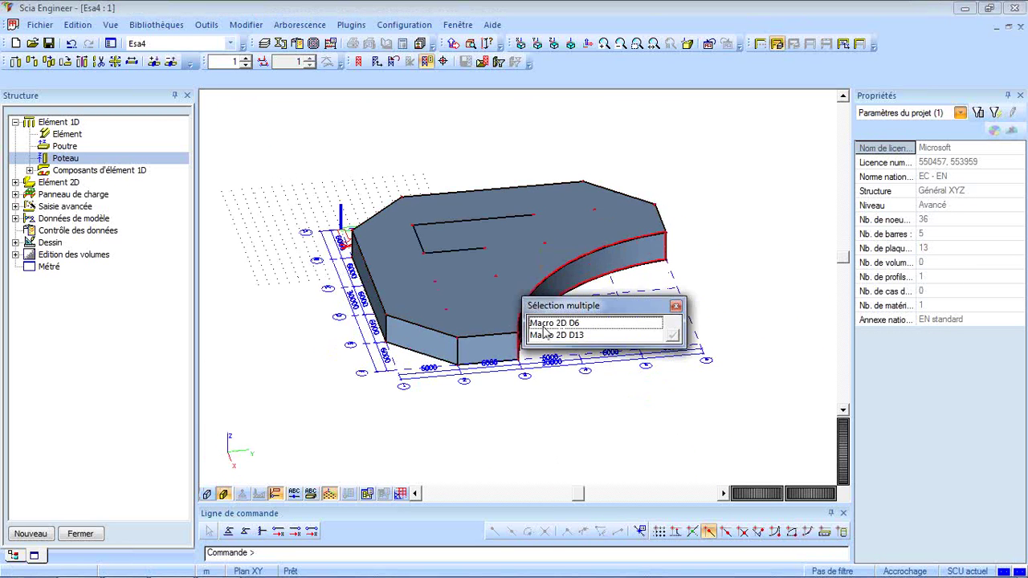
{"action": "left_click", "coordinate": [546, 327]}
{"action": "left_click", "coordinate": [16, 183]}
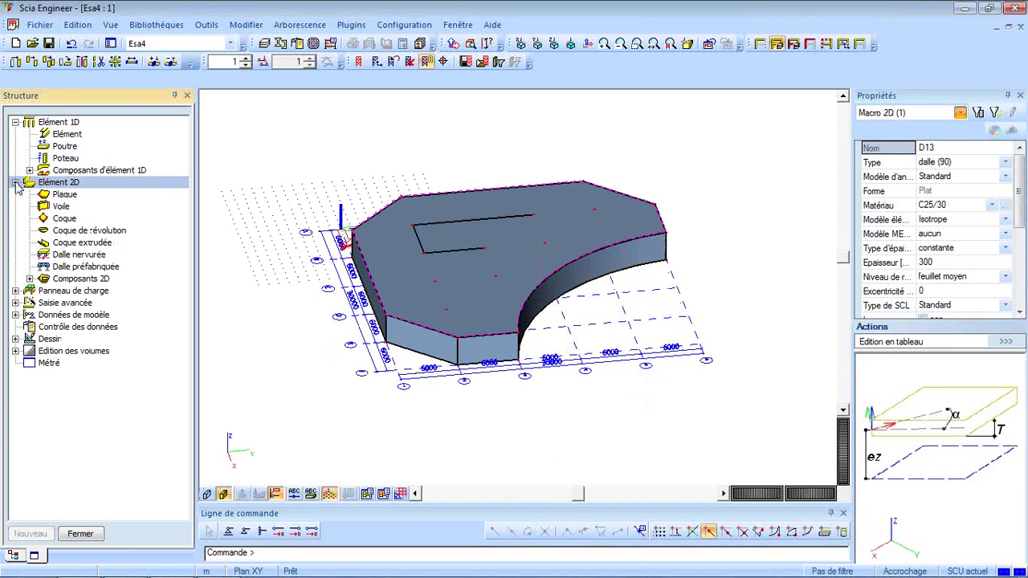
{"action": "left_click", "coordinate": [30, 279]}
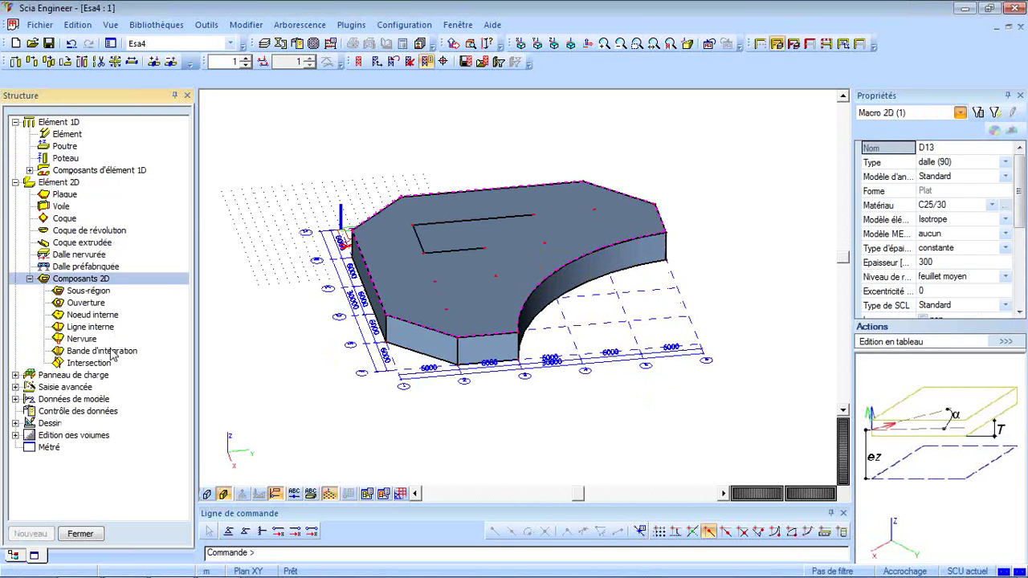
{"action": "double_click", "coordinate": [85, 303]}
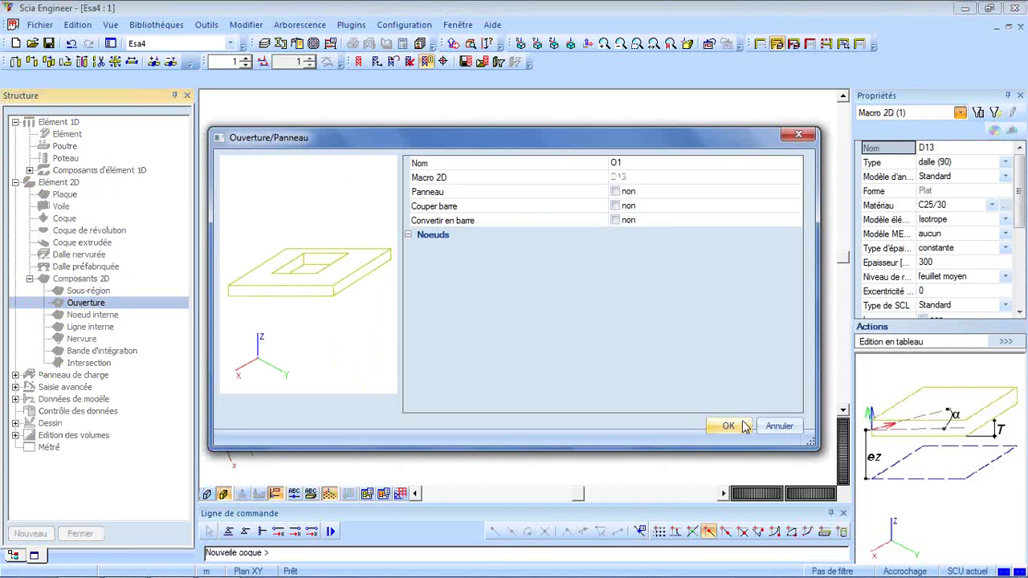
{"action": "left_click", "coordinate": [720, 425]}
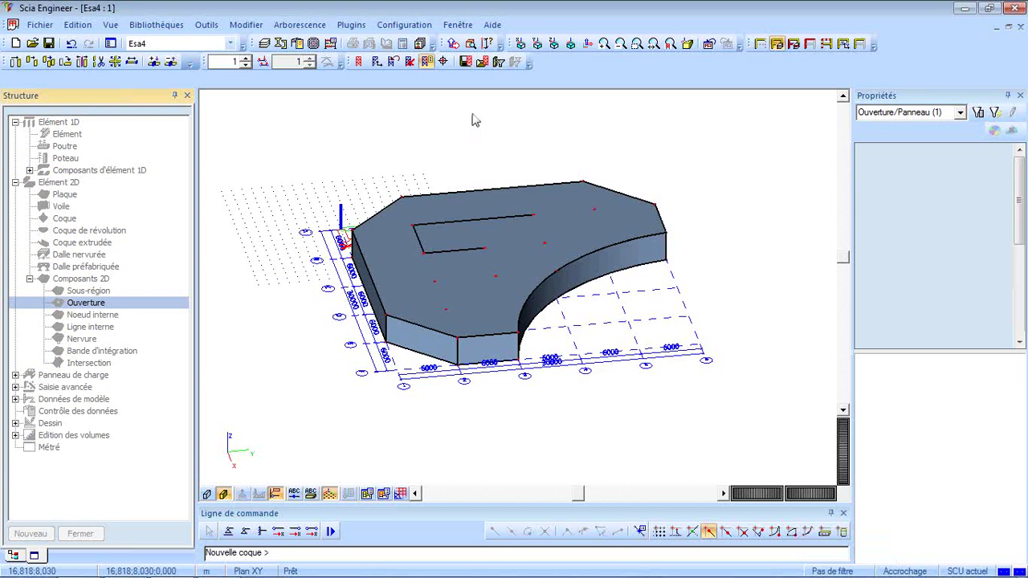
Draw the square opening in plan view with corners (6;6), (6;12), (12;12) and (12;6) m, and finish the command
{"action": "left_click", "coordinate": [554, 44]}
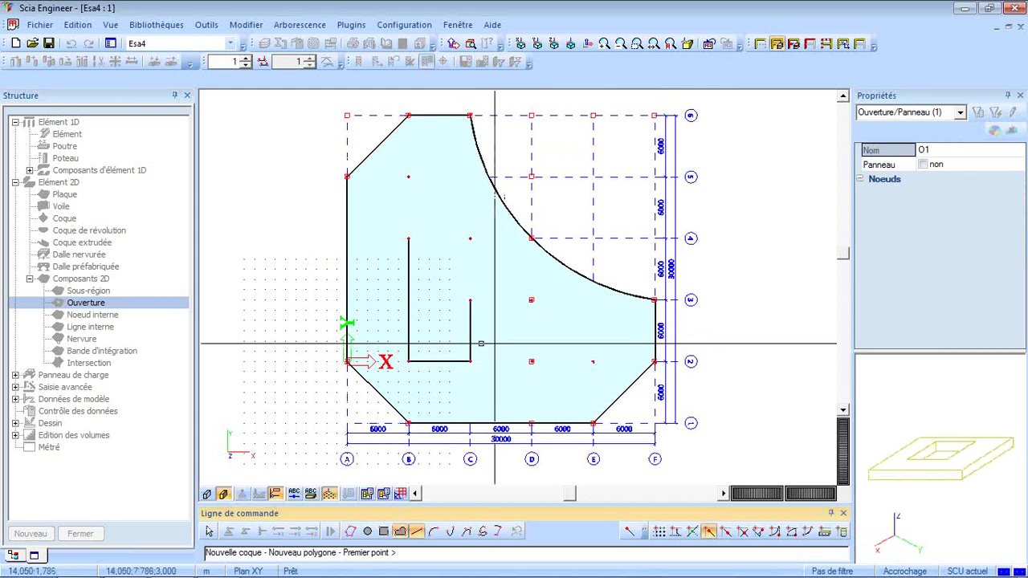
{"action": "left_click", "coordinate": [417, 357]}
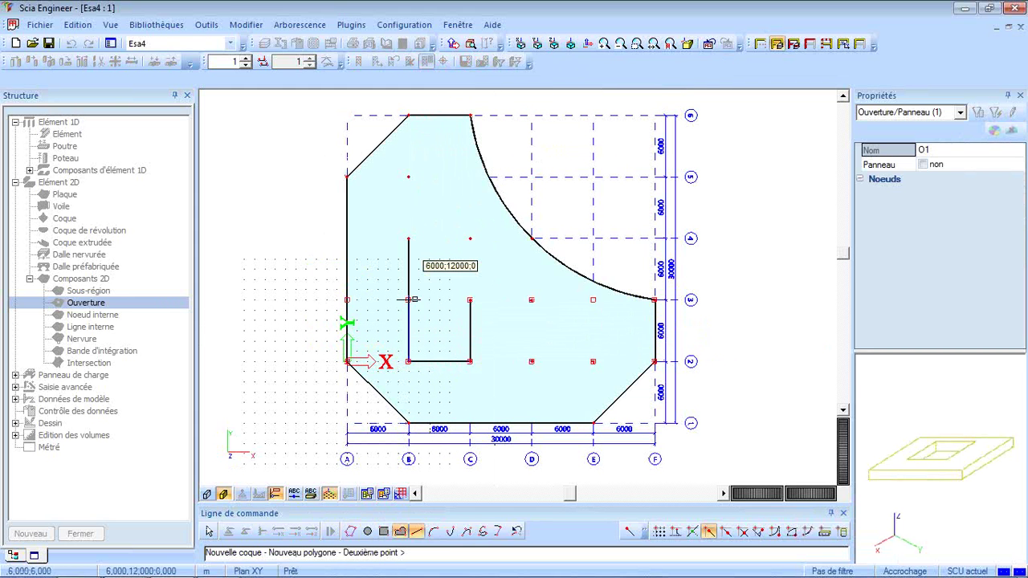
{"action": "left_click", "coordinate": [471, 362]}
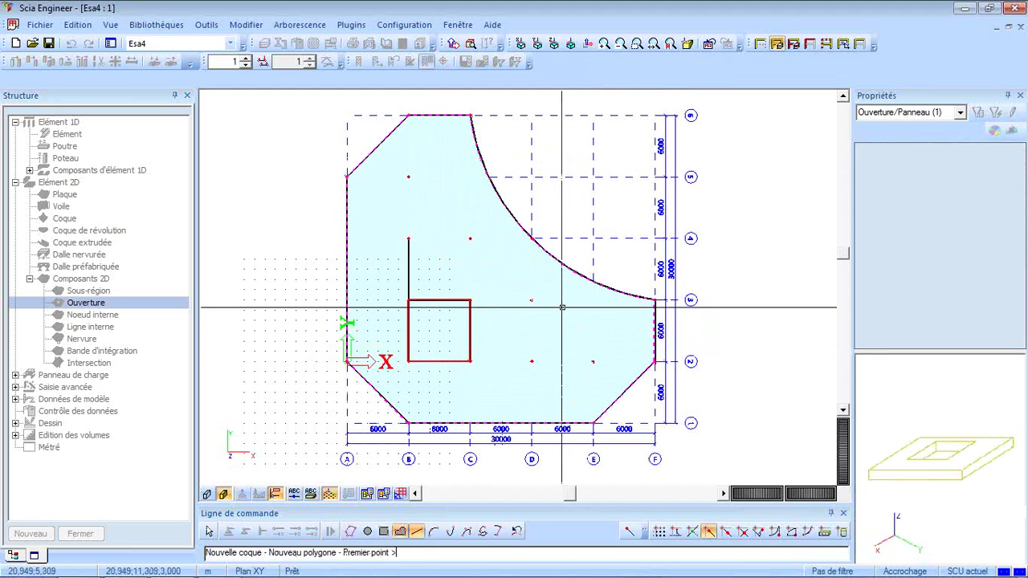
{"action": "key", "text": "Escape"}
{"action": "key", "text": "Escape"}
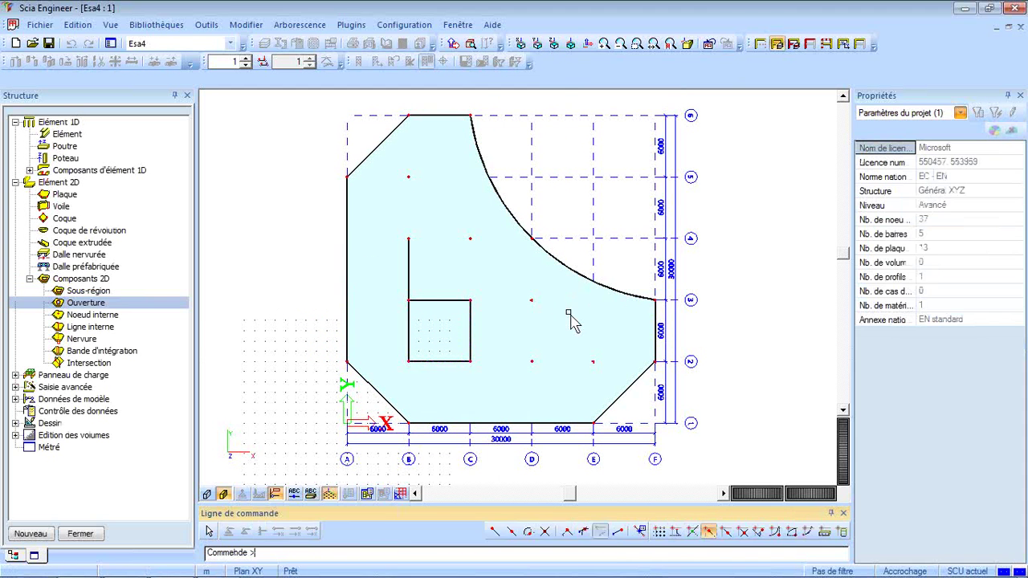
{"action": "right_click_drag", "start_coordinate": [601, 287], "coordinate": [498, 211], "text": "ctrl"}
{"action": "scroll", "coordinate": [452, 277], "scroll_direction": "up", "scroll_amount": 3}
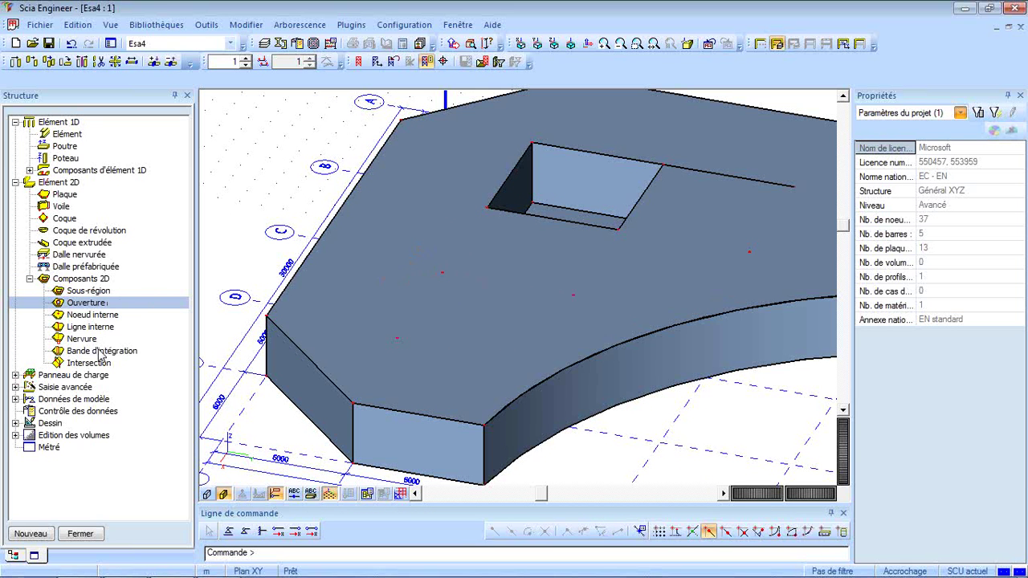
Move the user coordinate system's origin to the column head at (24;6;3) m
{"action": "scroll", "coordinate": [291, 225], "scroll_direction": "down", "scroll_amount": 2}
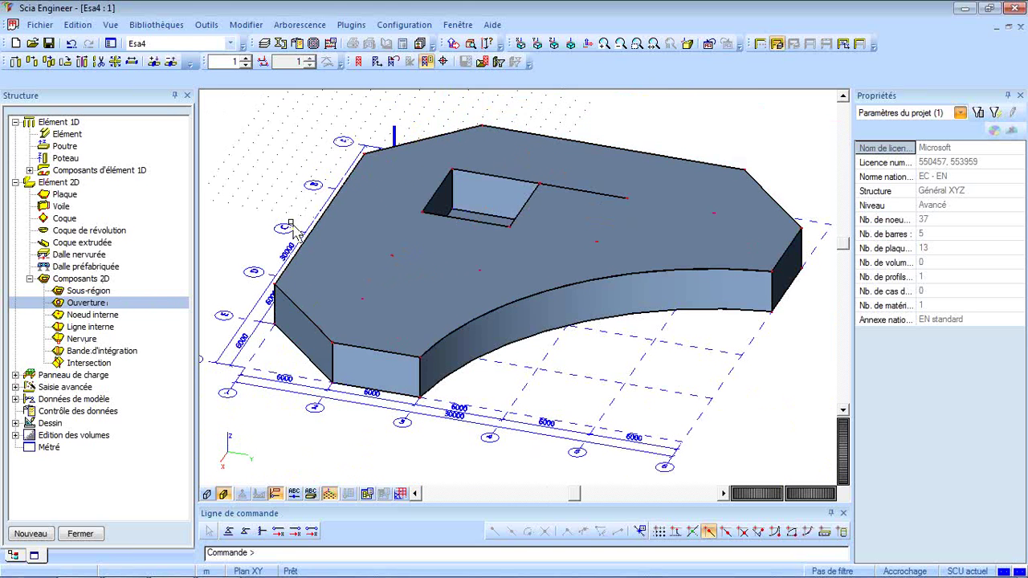
{"action": "left_click", "coordinate": [455, 44]}
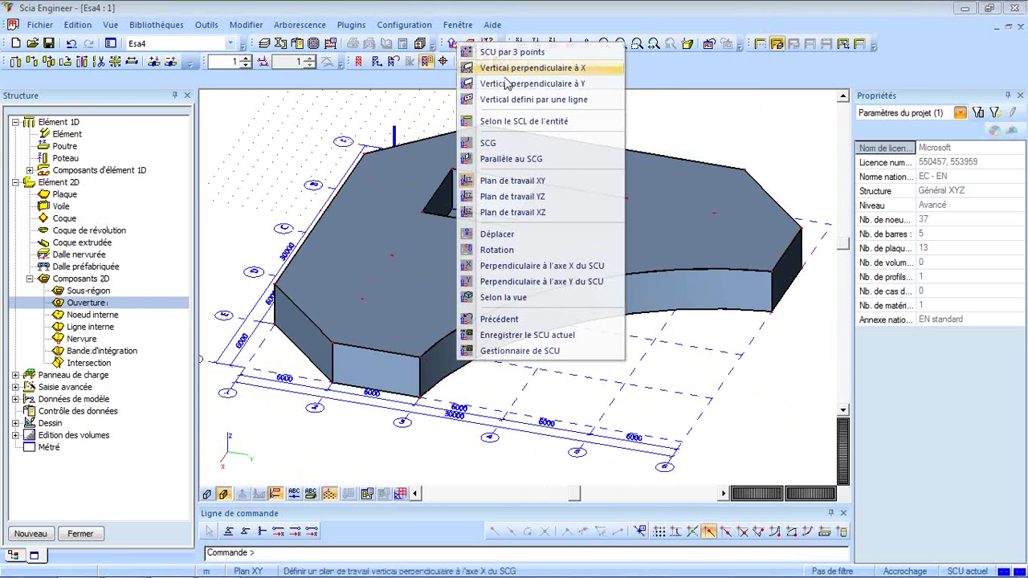
{"action": "left_click", "coordinate": [511, 233]}
{"action": "left_click", "coordinate": [362, 301]}
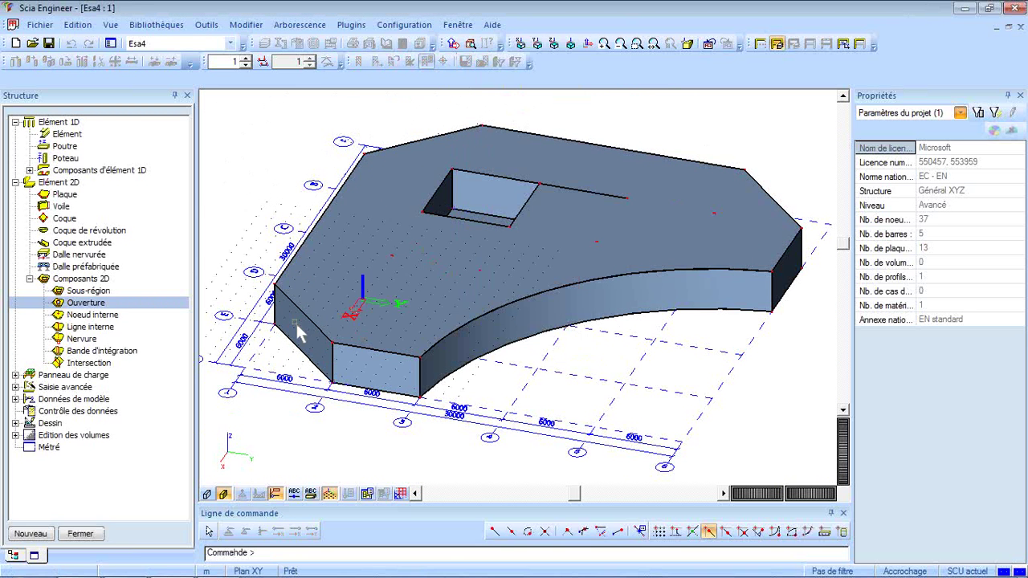
Start a subregion (Sous-région) in the upper slab D13 with a thickness of 300 mm and the reference level set to face supérieure
{"action": "scroll", "coordinate": [356, 320], "scroll_direction": "up", "scroll_amount": 3}
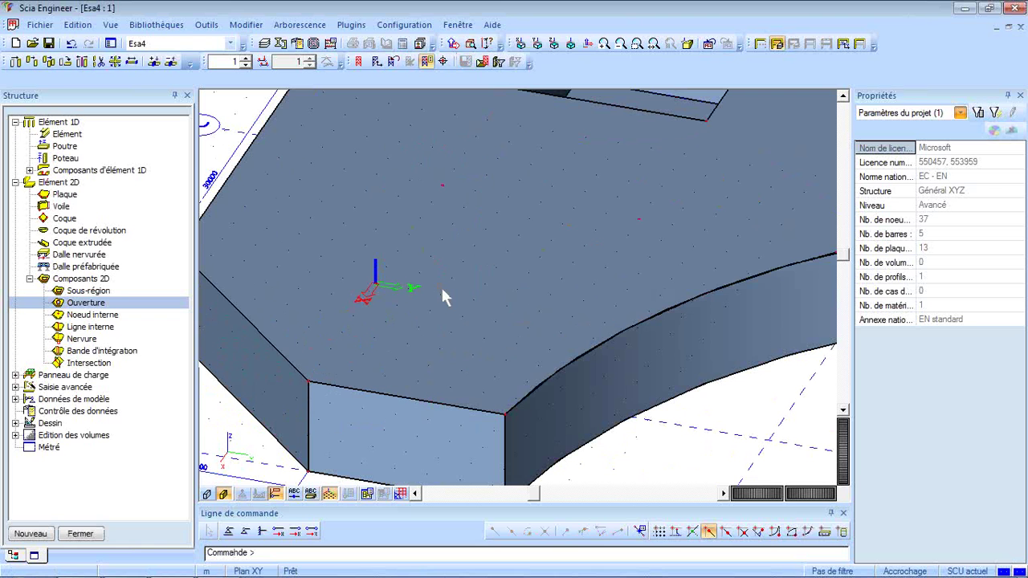
{"action": "left_click", "coordinate": [67, 294]}
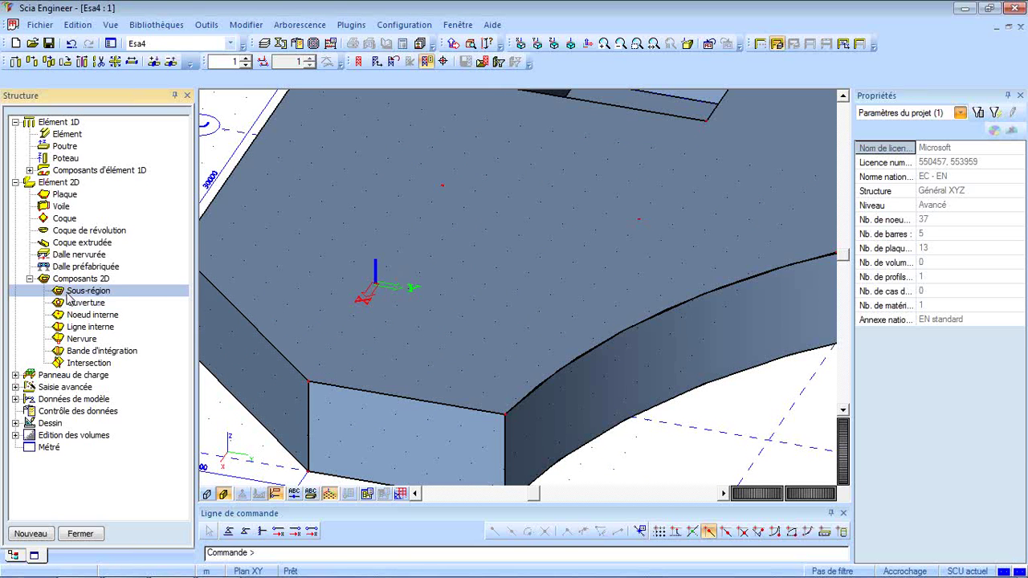
{"action": "double_click", "coordinate": [67, 293]}
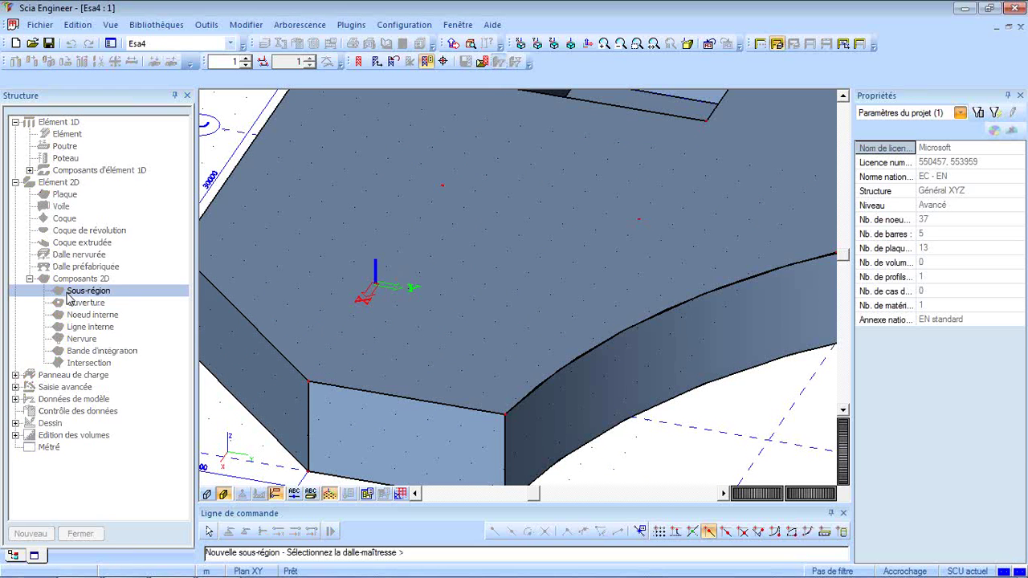
{"action": "left_click", "coordinate": [365, 392]}
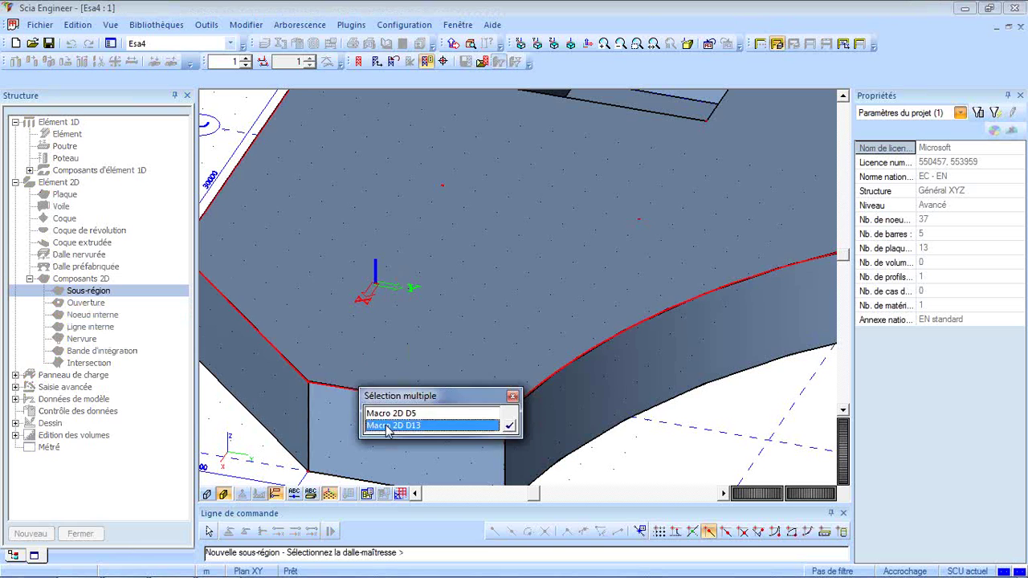
{"action": "left_click", "coordinate": [389, 426]}
{"action": "left_click", "coordinate": [565, 207]}
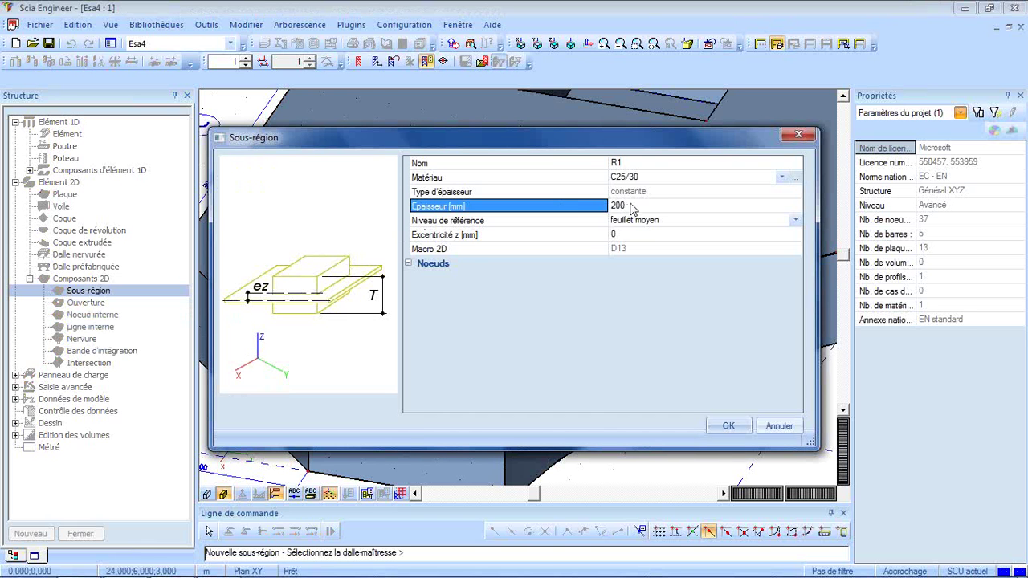
{"action": "left_click", "coordinate": [632, 208]}
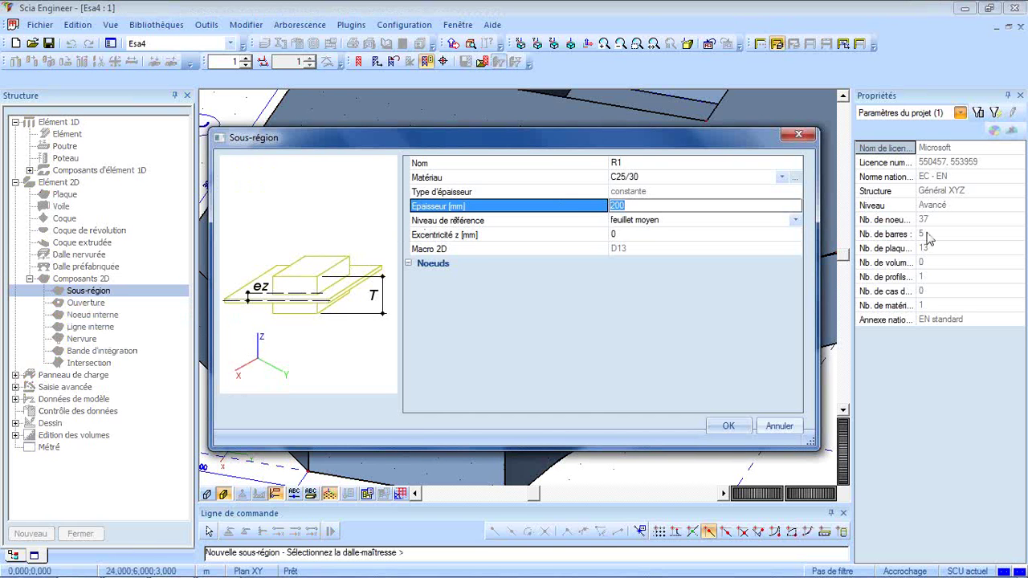
{"action": "type", "text": "3"}
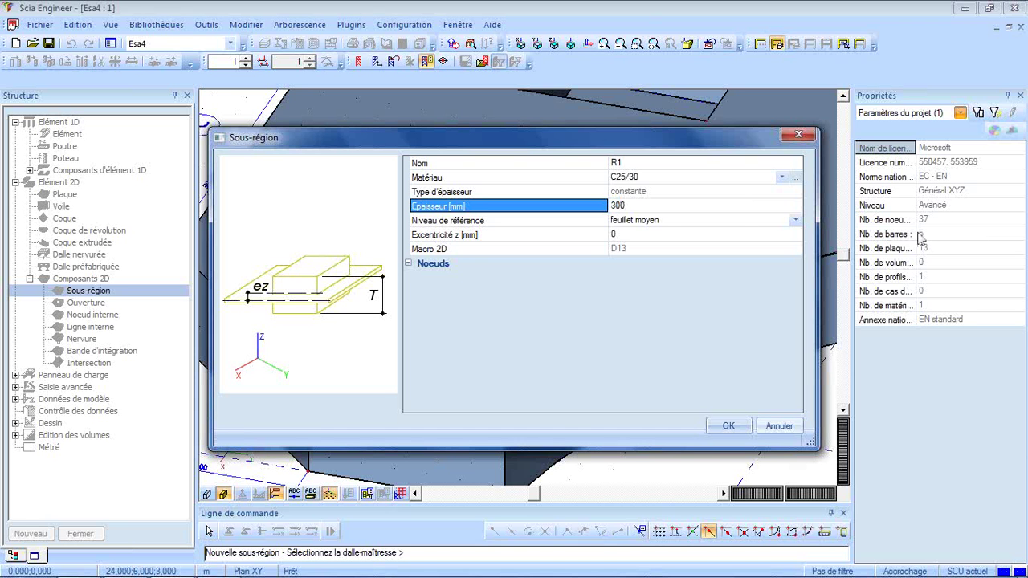
{"action": "left_click", "coordinate": [660, 222]}
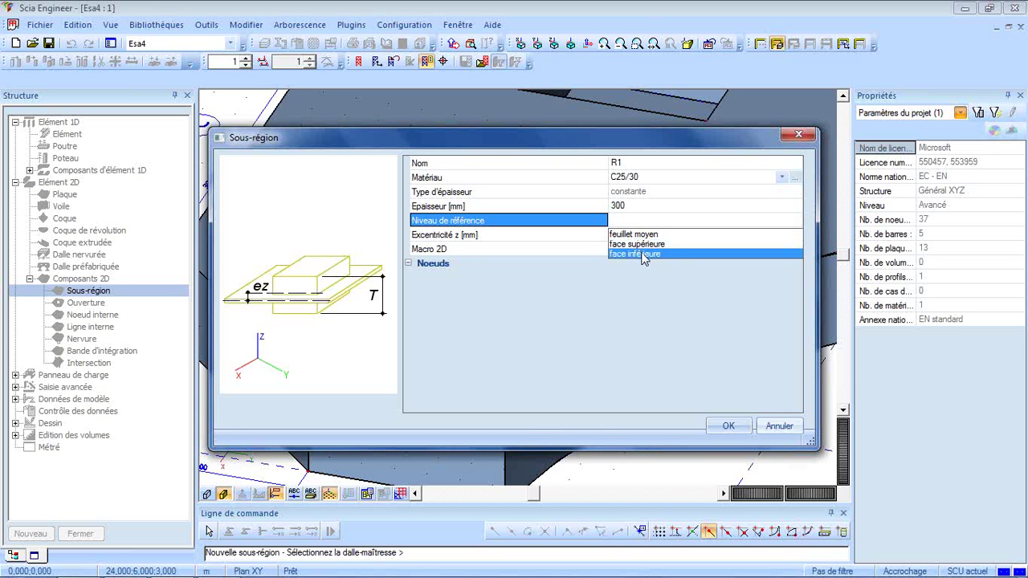
{"action": "left_click", "coordinate": [673, 245]}
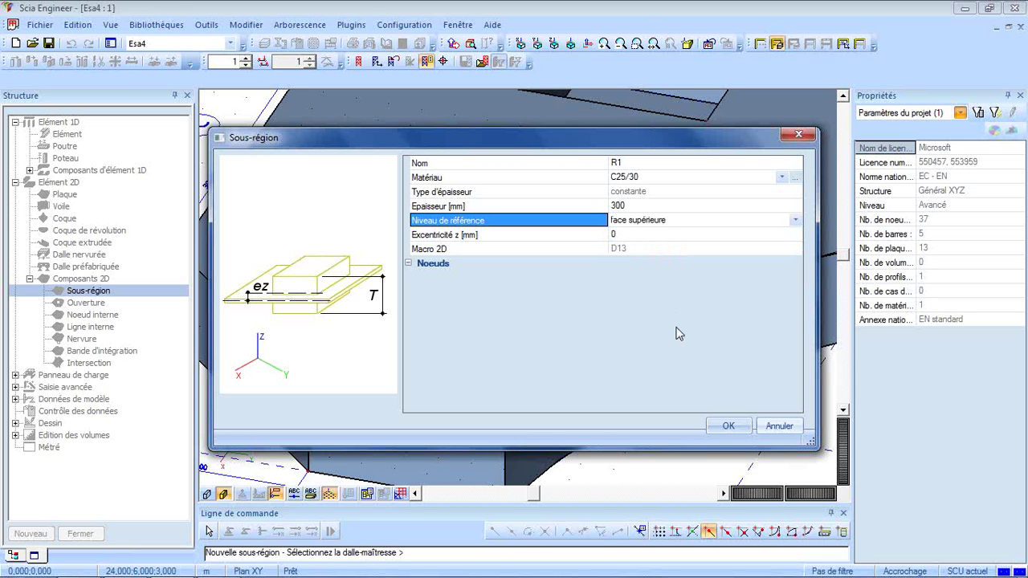
{"action": "left_click", "coordinate": [723, 426]}
Draw the subregion's rectangular outline around the column head from (-1;-1) to (1;1) m relative to the moved coordinate origin
{"action": "left_click", "coordinate": [392, 247]}
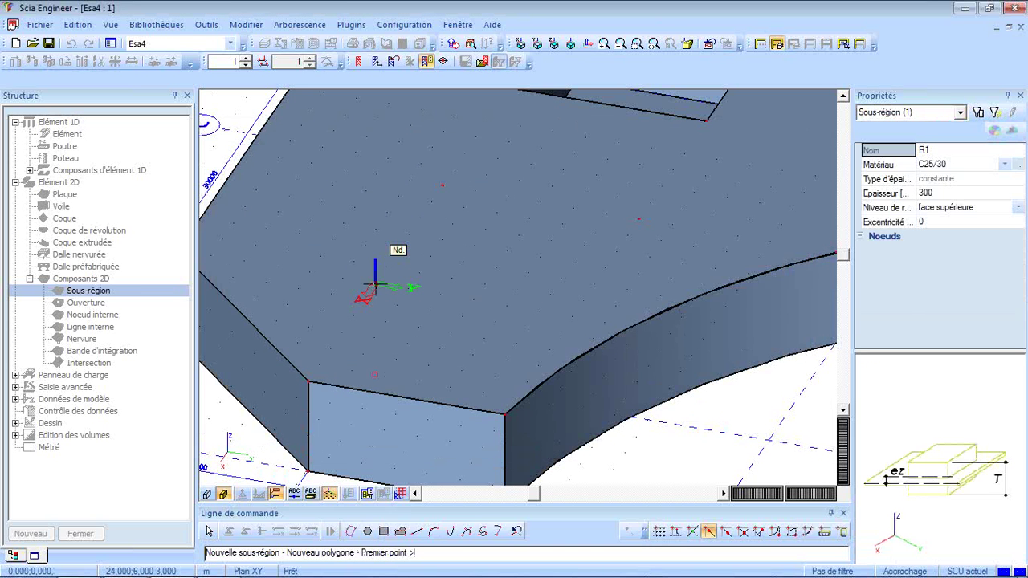
{"action": "left_click", "coordinate": [384, 533]}
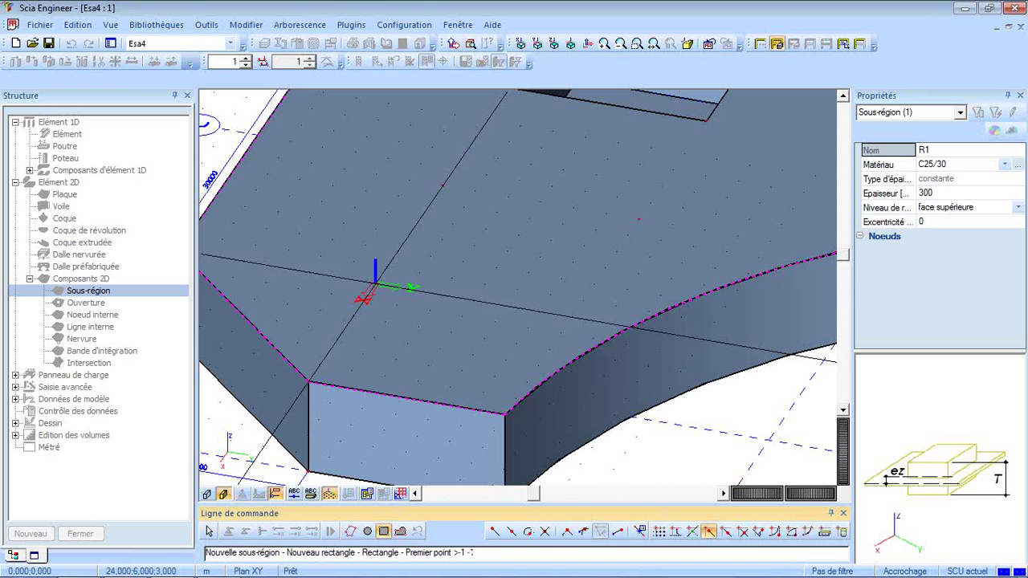
{"action": "left_click", "coordinate": [352, 262]}
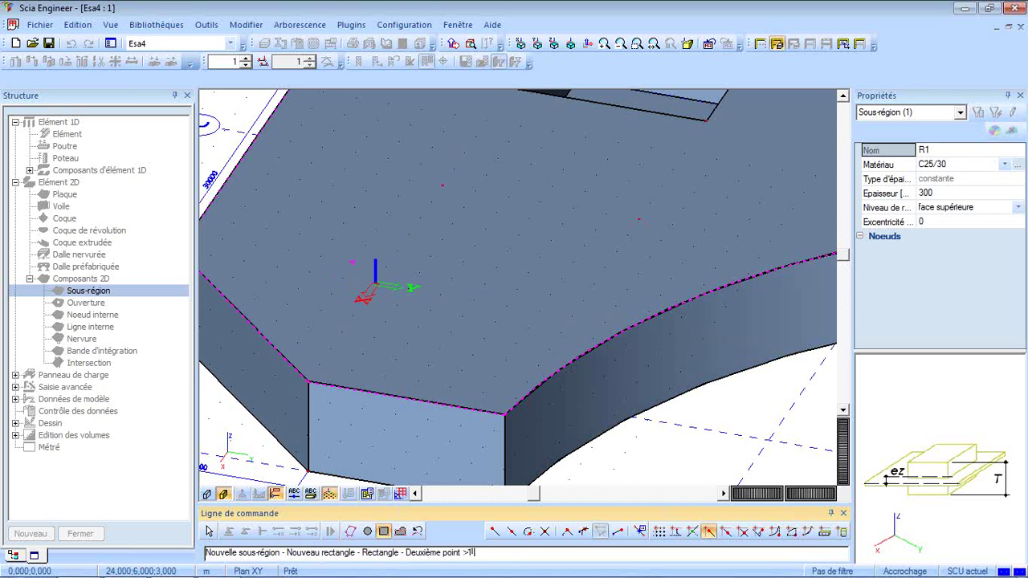
{"action": "key", "text": "Return"}
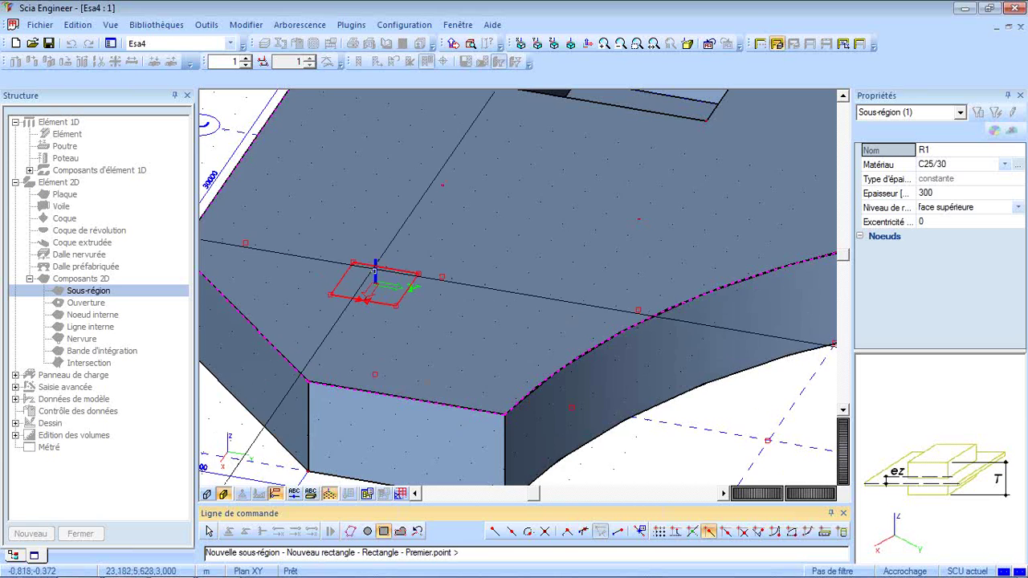
{"action": "scroll", "coordinate": [370, 267], "scroll_direction": "up", "scroll_amount": 3}
{"action": "scroll", "coordinate": [382, 287], "scroll_direction": "down", "scroll_amount": 5}
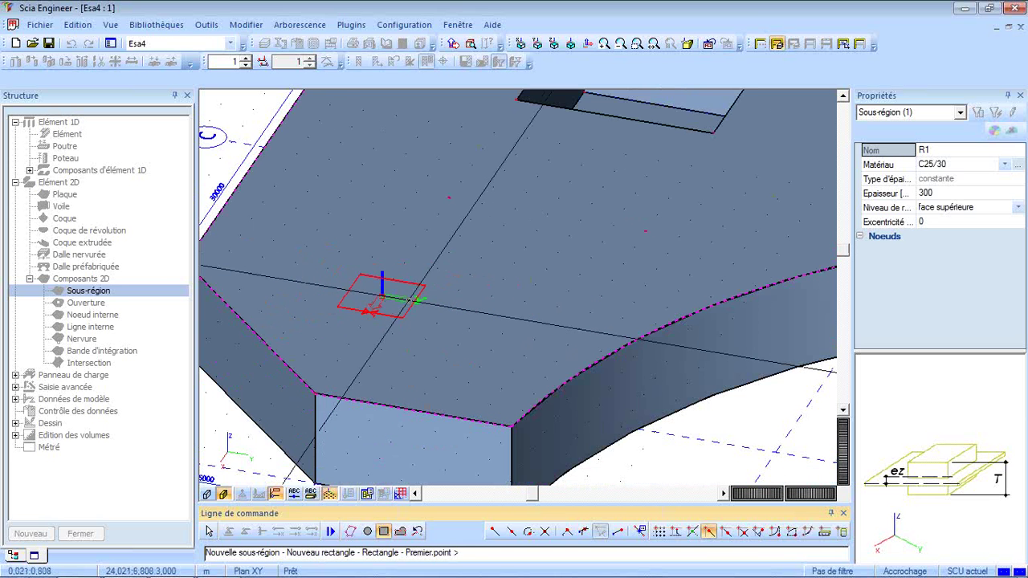
Finish the subregion and copy it from its column head at (24;6;3) m to the heads of the other four columns
{"action": "key", "text": "Escape"}
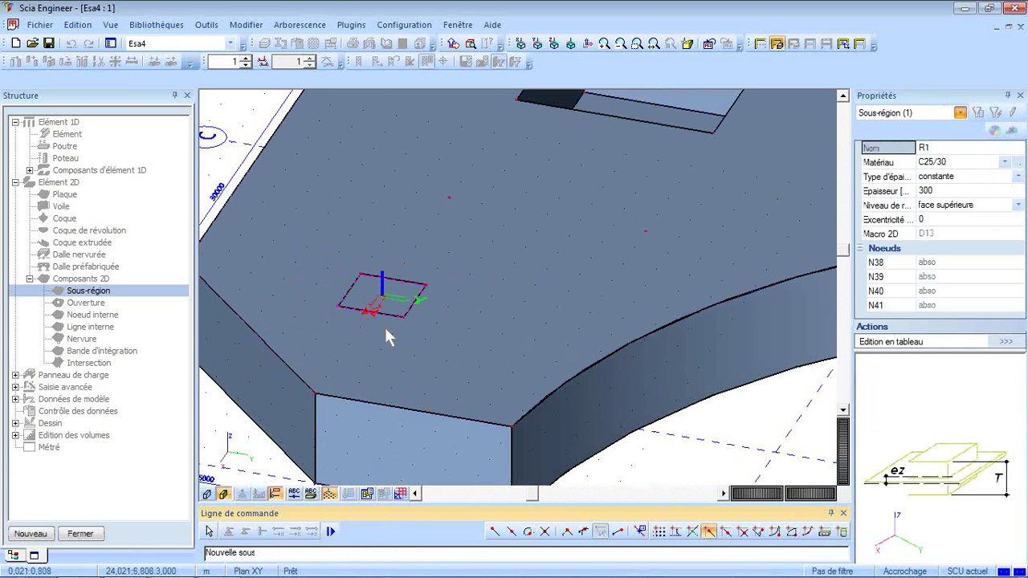
{"action": "left_click", "coordinate": [222, 494]}
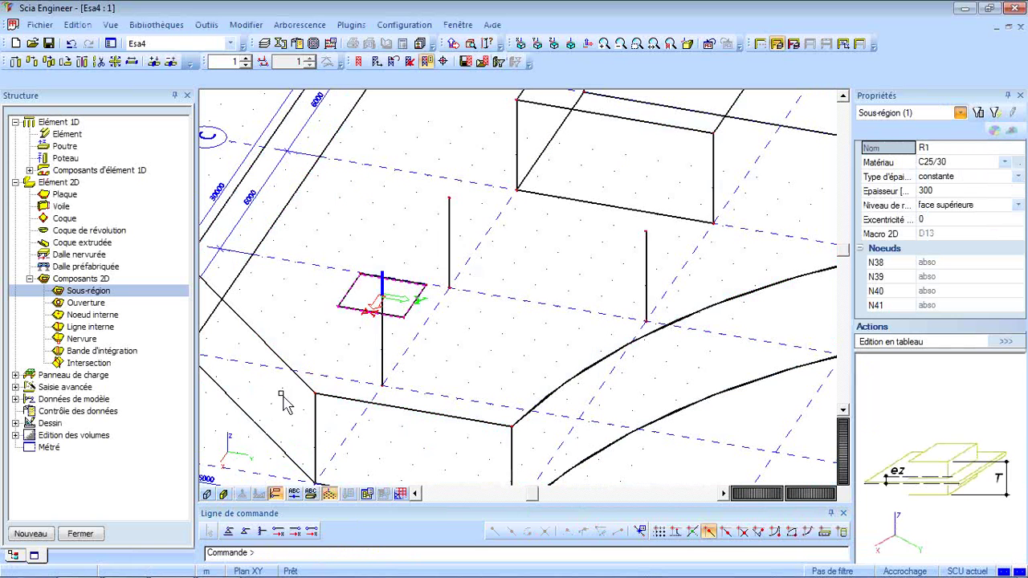
{"action": "left_click", "coordinate": [34, 62]}
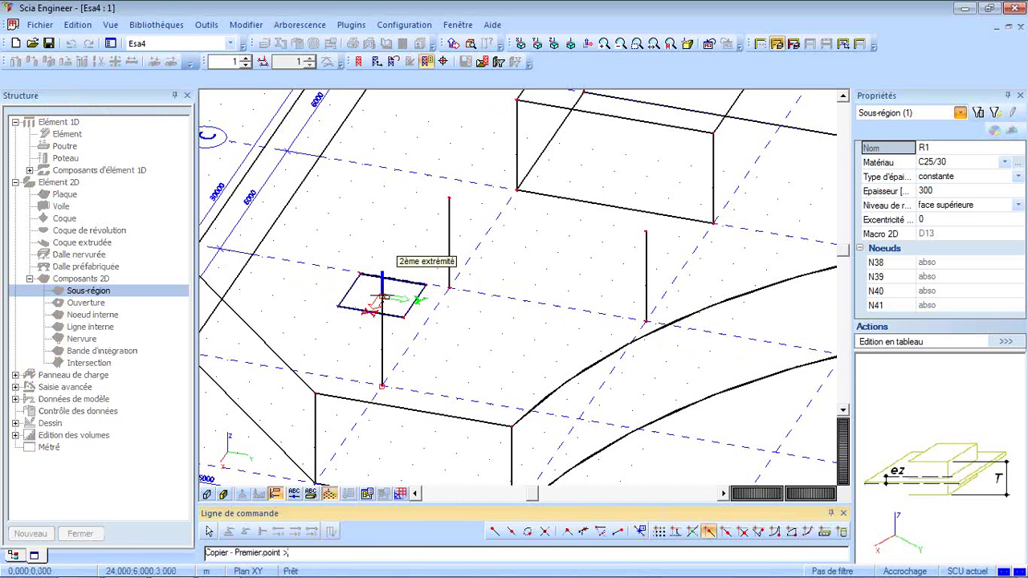
{"action": "left_click", "coordinate": [384, 296]}
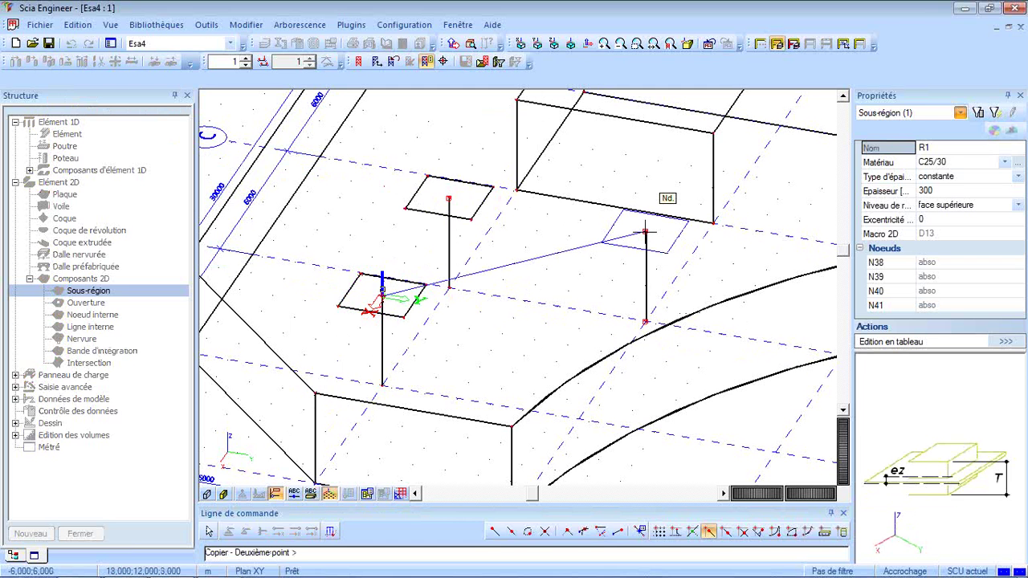
{"action": "left_click", "coordinate": [645, 233]}
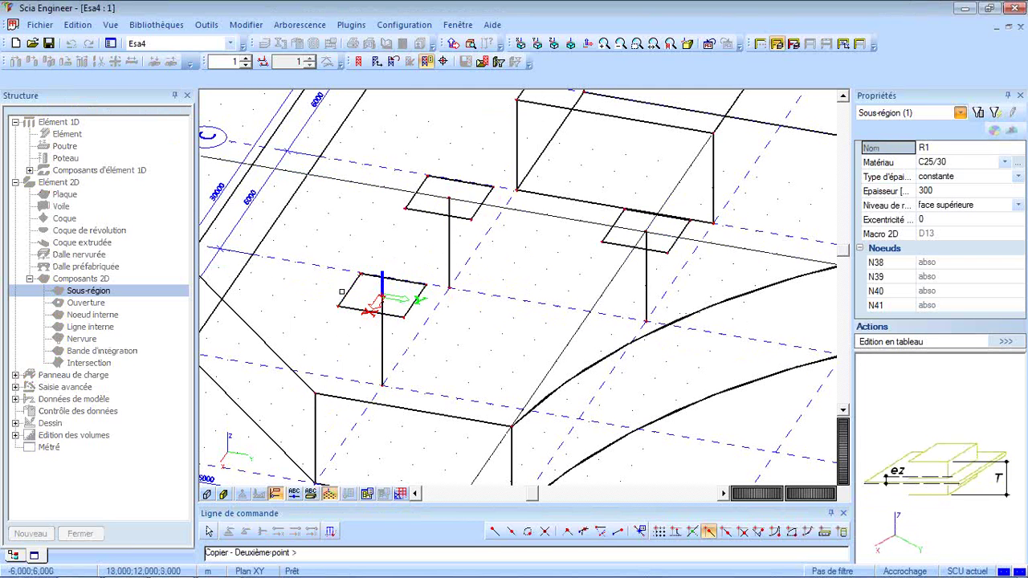
{"action": "scroll", "coordinate": [342, 293], "scroll_direction": "down", "scroll_amount": 3}
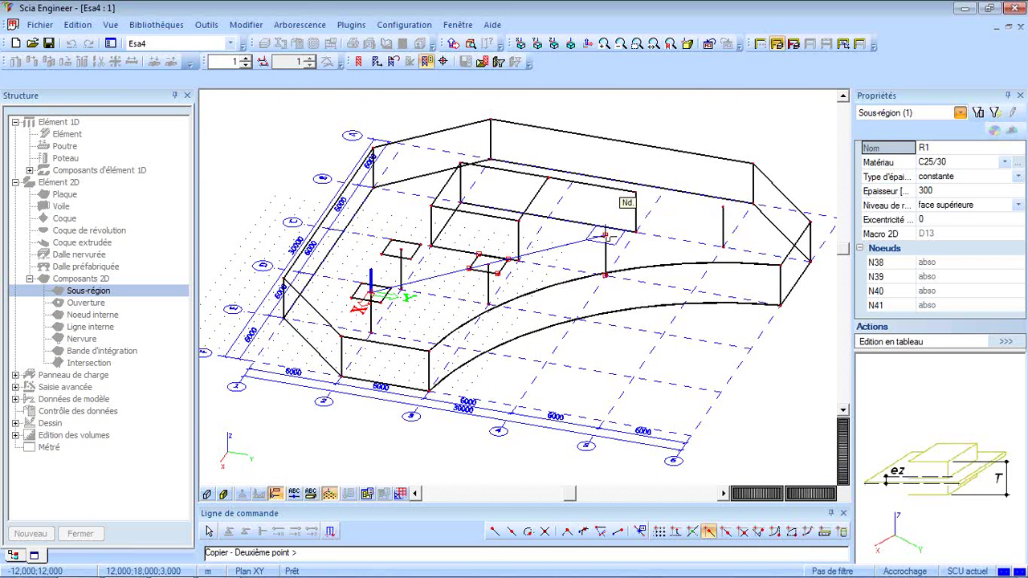
{"action": "left_click", "coordinate": [606, 235]}
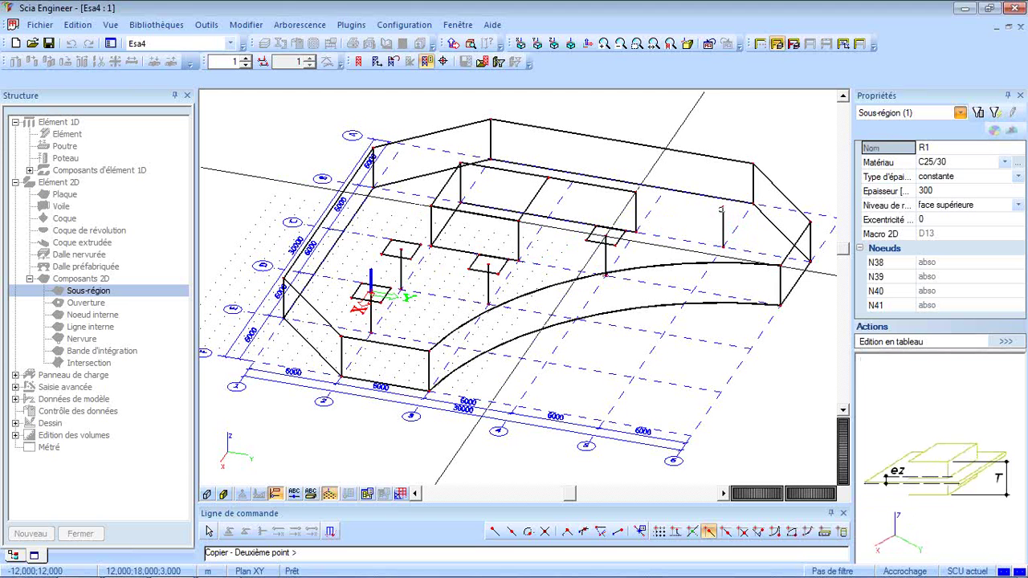
{"action": "left_click", "coordinate": [721, 208]}
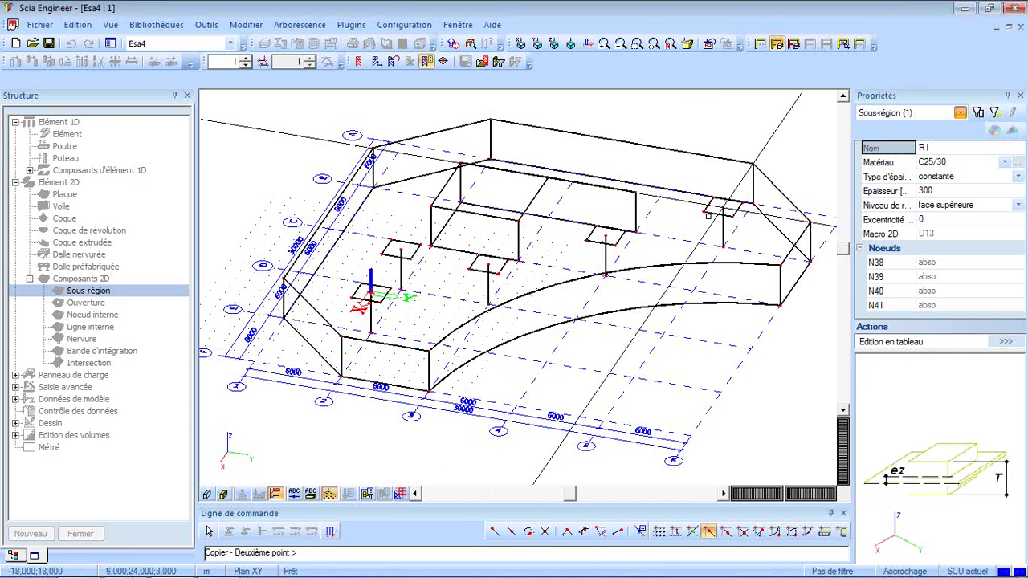
{"action": "key", "text": "Escape"}
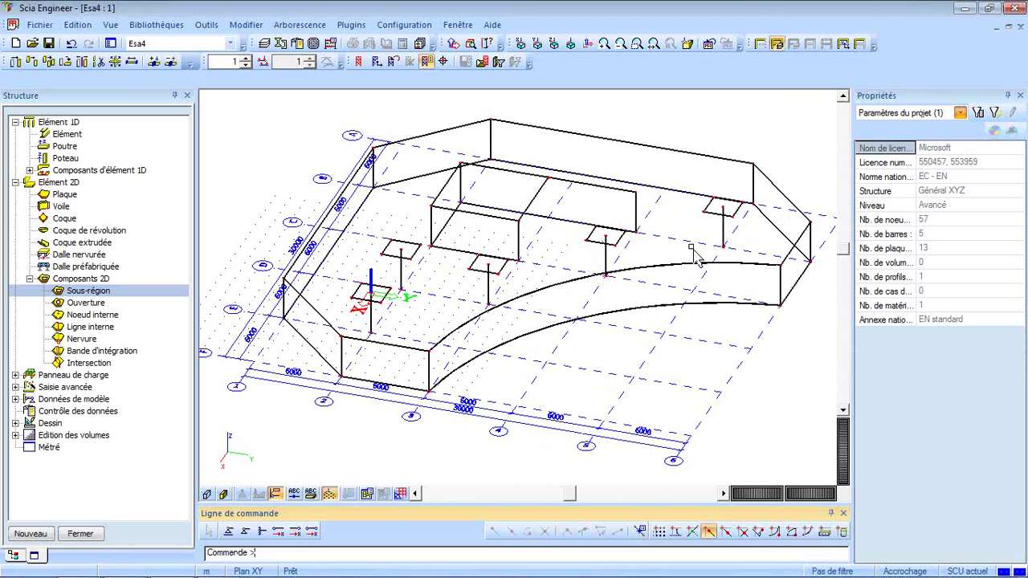
Set the thickness of the upper slab D13 to 200 mm
{"action": "right_click_drag", "start_coordinate": [692, 255], "coordinate": [520, 186], "text": "ctrl"}
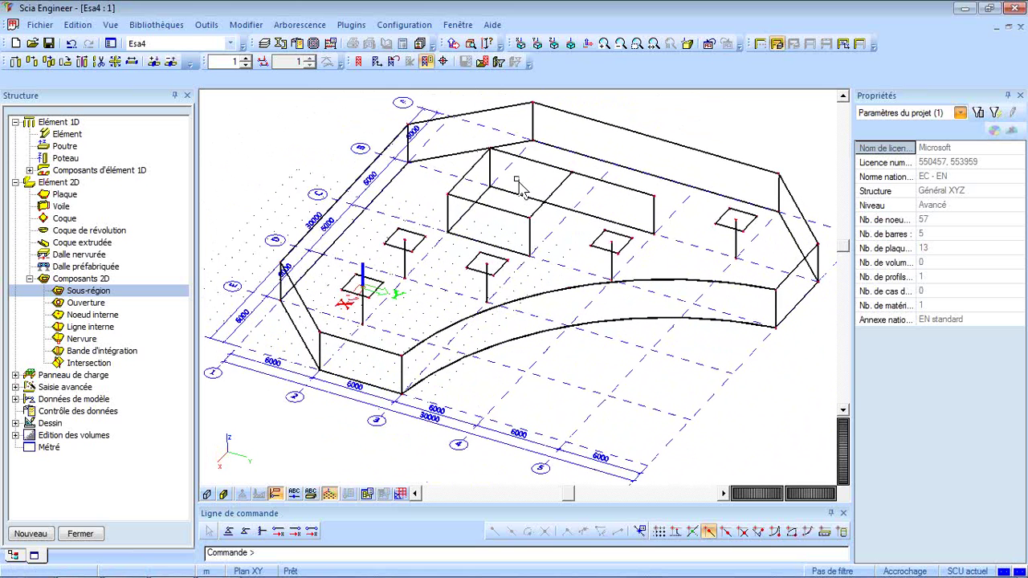
{"action": "left_click", "coordinate": [390, 355]}
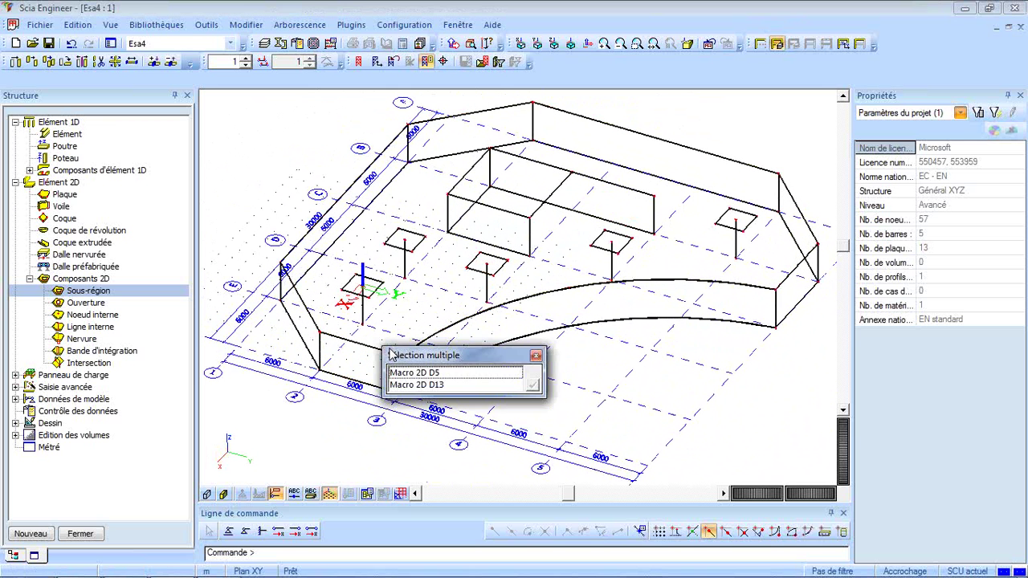
{"action": "left_click", "coordinate": [423, 385]}
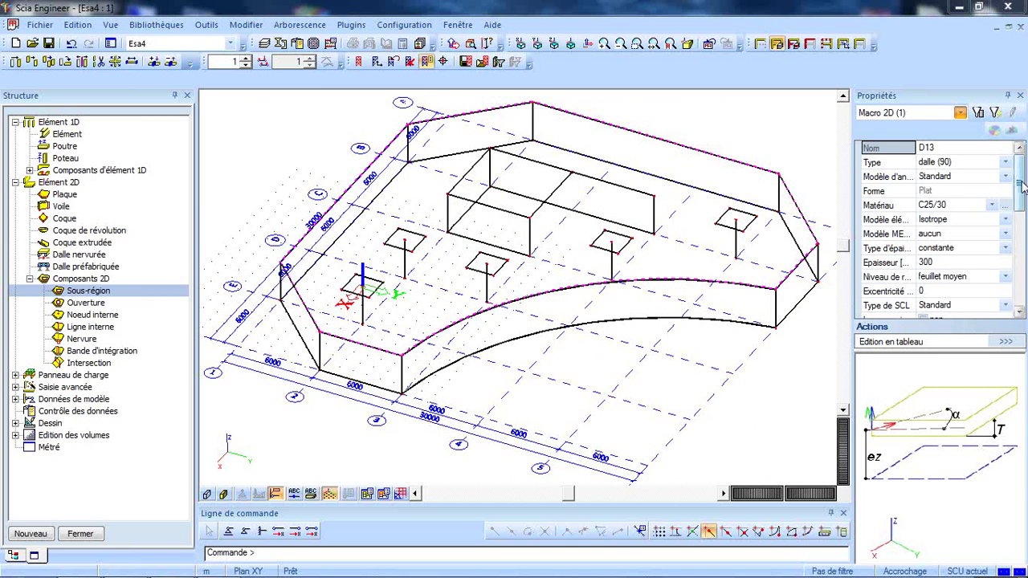
{"action": "left_click_drag", "start_coordinate": [1021, 173], "coordinate": [1021, 121]}
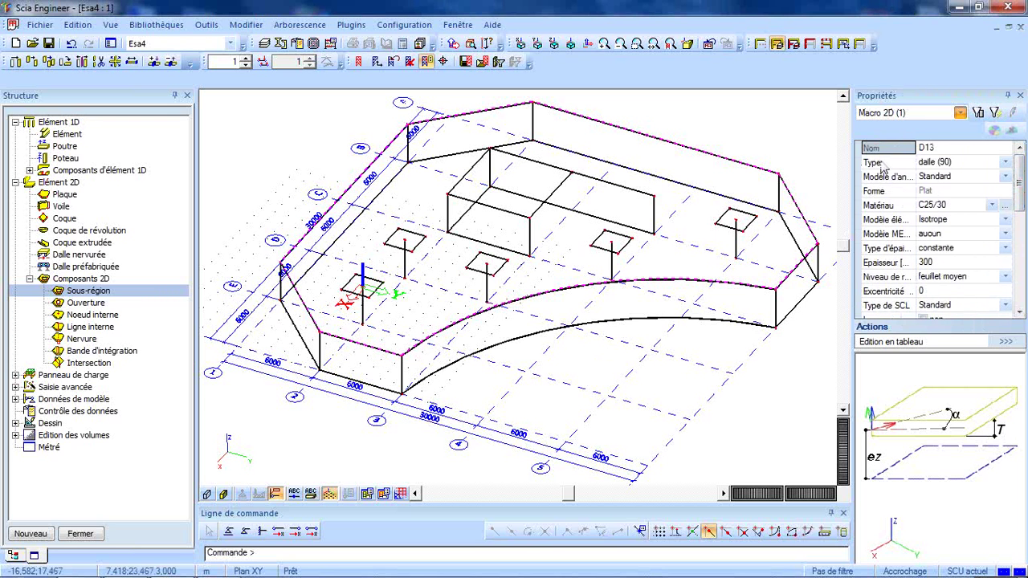
{"action": "left_click", "coordinate": [887, 262]}
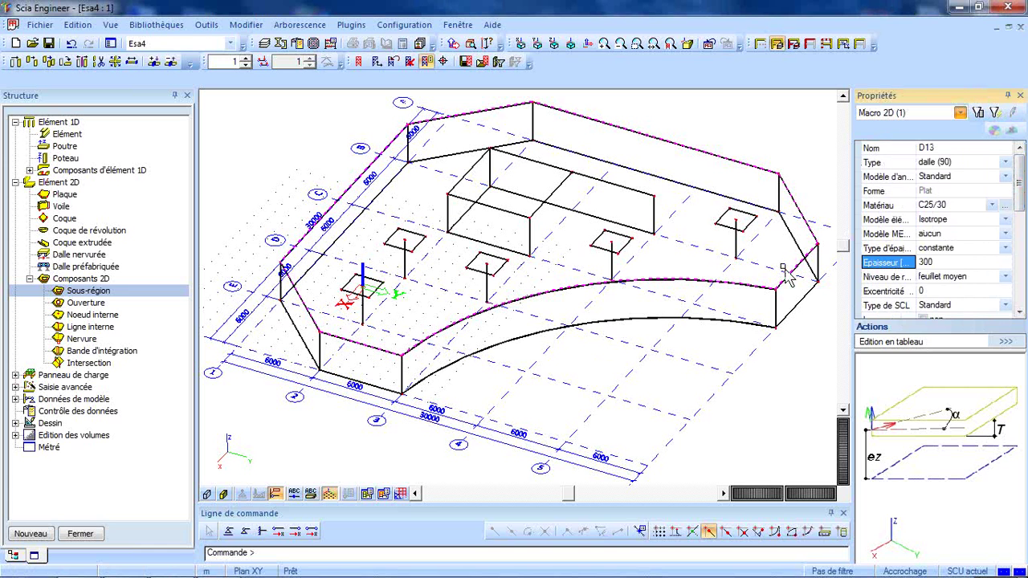
{"action": "left_click", "coordinate": [949, 261]}
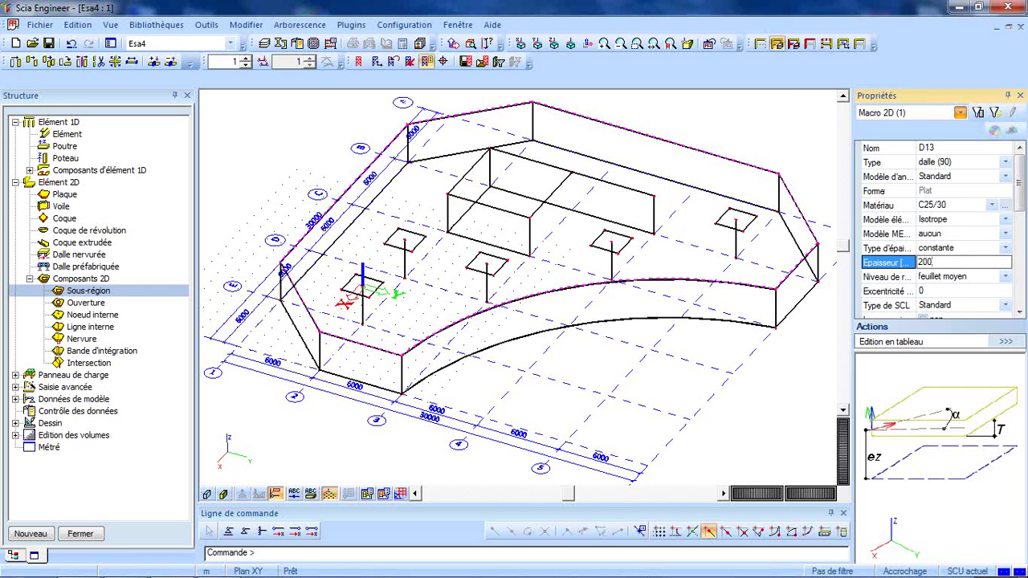
{"action": "type", "text": "200"}
{"action": "key", "text": "Return"}
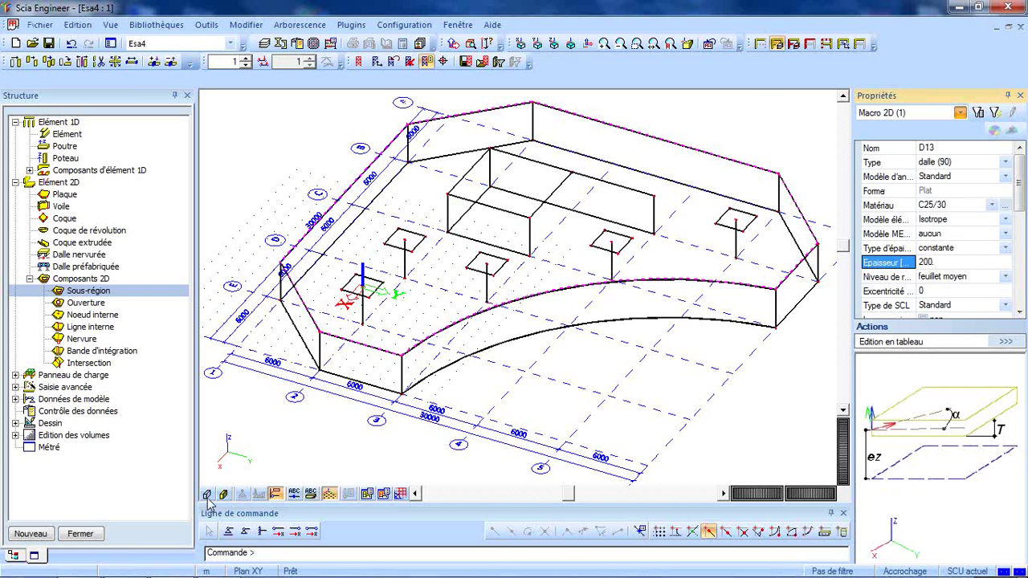
Display the model as rendered volumes and examine the thickened subregions under the upper slab from several angles
{"action": "left_click", "coordinate": [224, 494]}
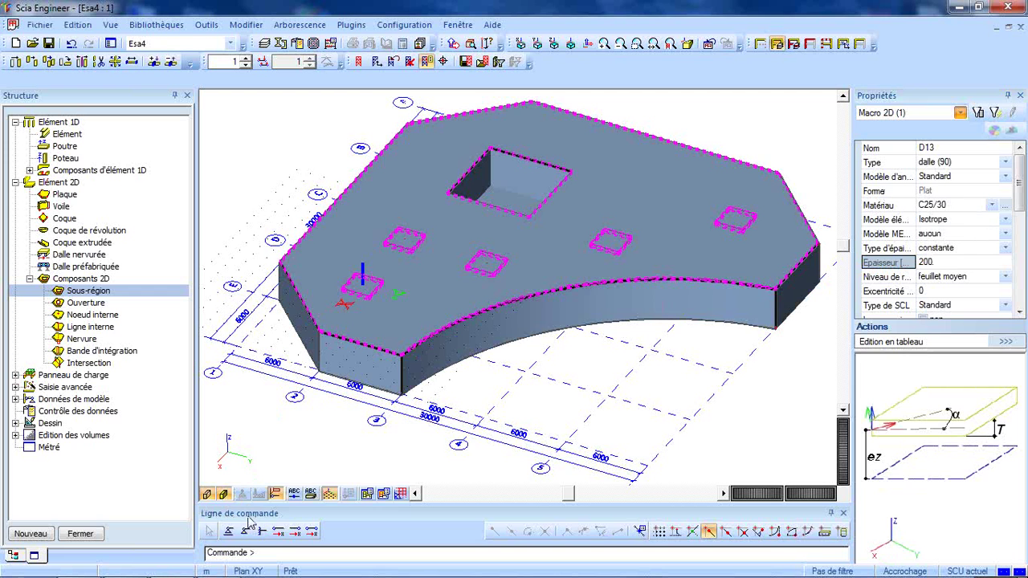
{"action": "right_click_drag", "start_coordinate": [511, 415], "coordinate": [521, 343], "text": "ctrl"}
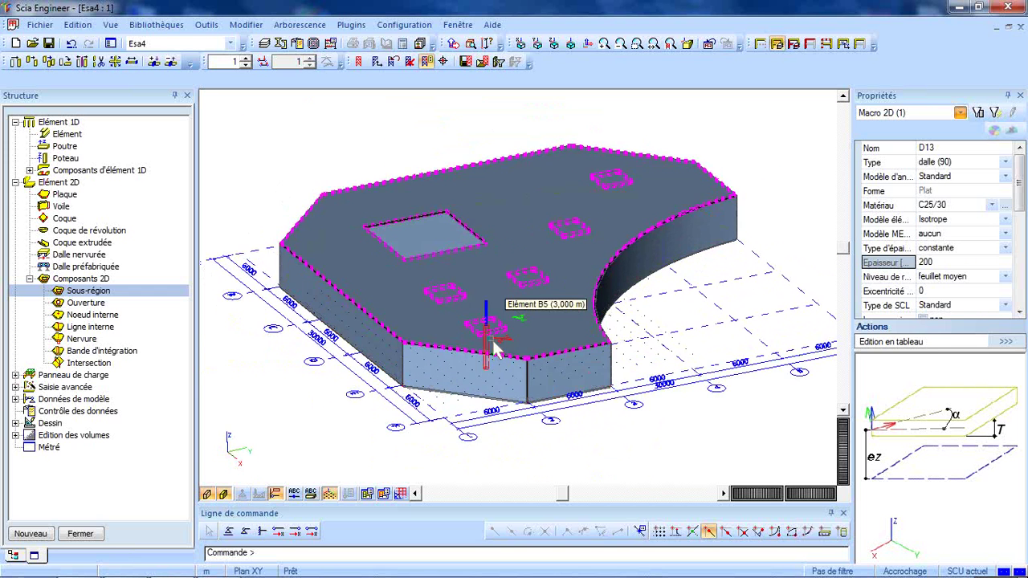
{"action": "scroll", "coordinate": [485, 332], "scroll_direction": "up", "scroll_amount": 3}
{"action": "right_click_drag", "start_coordinate": [359, 237], "coordinate": [482, 280], "text": "ctrl"}
{"action": "scroll", "coordinate": [570, 308], "scroll_direction": "down", "scroll_amount": 3}
{"action": "scroll", "coordinate": [475, 271], "scroll_direction": "up", "scroll_amount": 3}
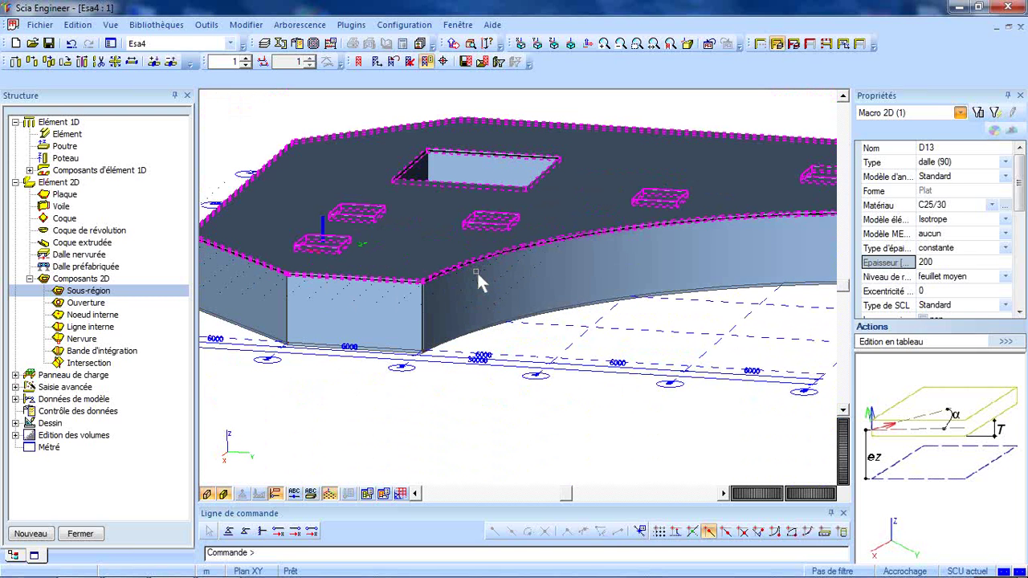
{"action": "key", "text": "Escape"}
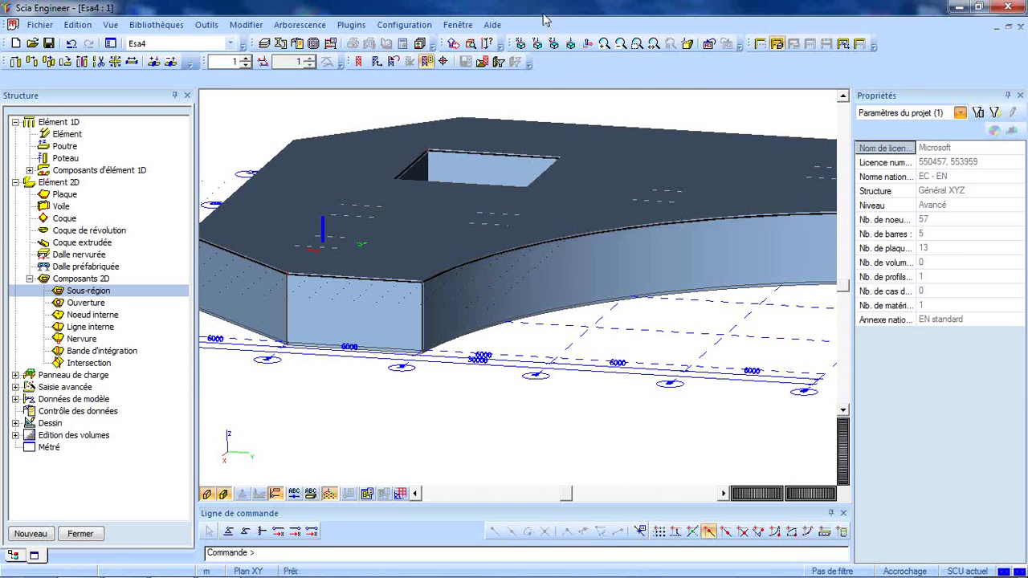
Copy the entire structure up one 3 m storey, from the base corner (30;12;0) to (30;12;3) m
{"action": "left_click", "coordinate": [554, 44]}
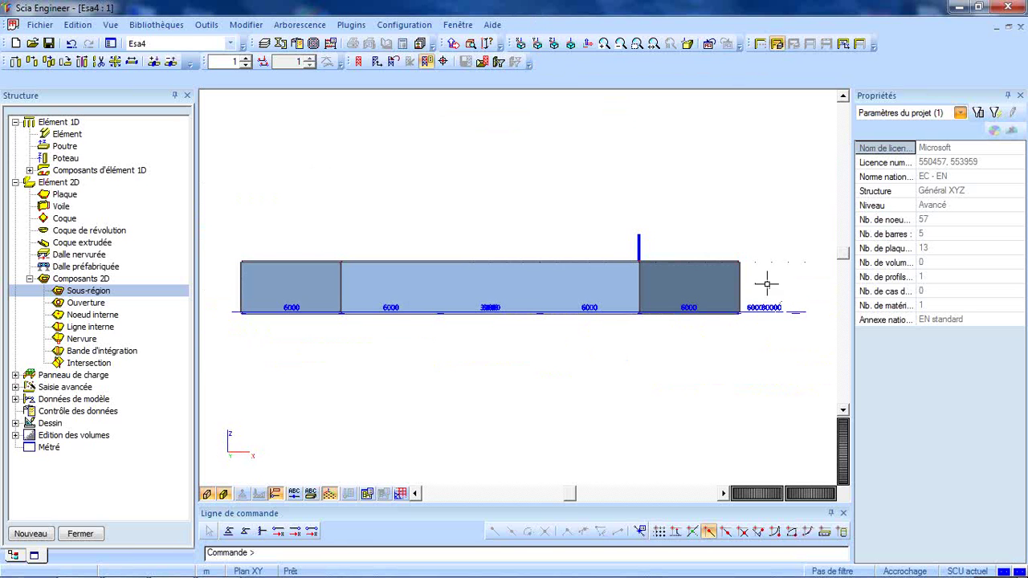
{"action": "key", "text": "ctrl+a"}
{"action": "scroll", "coordinate": [411, 222], "scroll_direction": "down", "scroll_amount": 1}
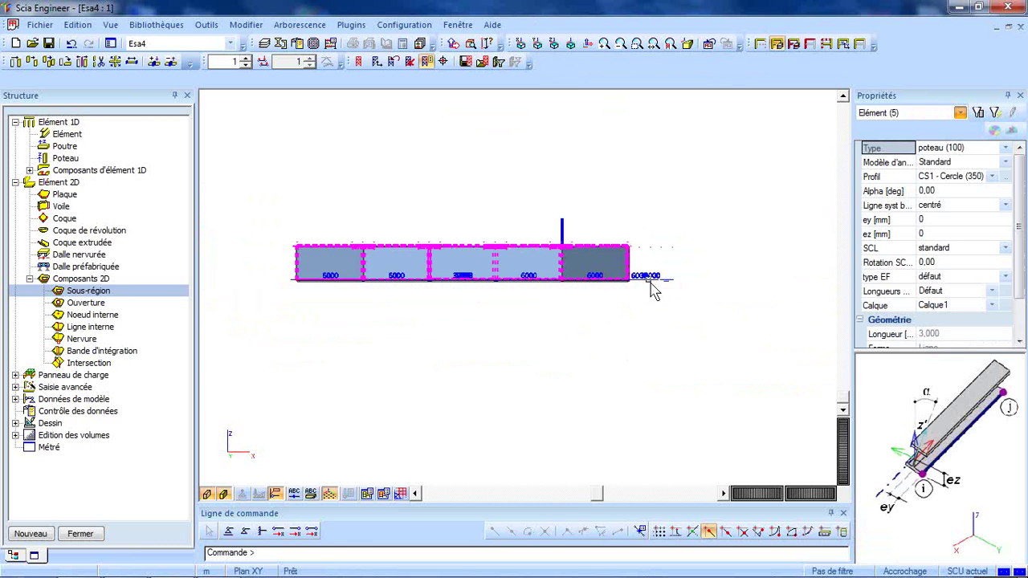
{"action": "right_click_drag", "start_coordinate": [792, 325], "coordinate": [140, 560], "text": "ctrl"}
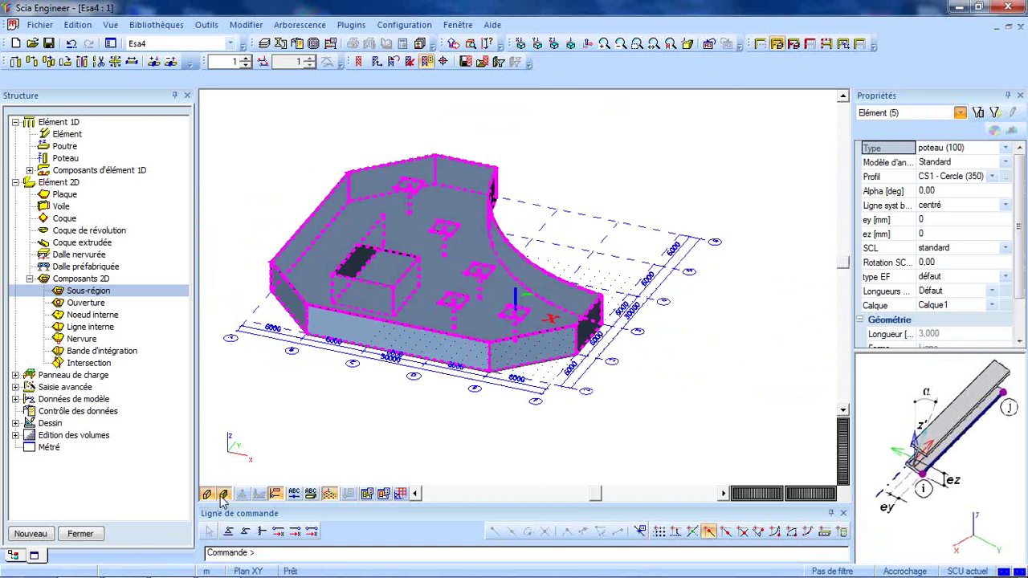
{"action": "right_click_drag", "start_coordinate": [695, 396], "coordinate": [608, 389], "text": "ctrl"}
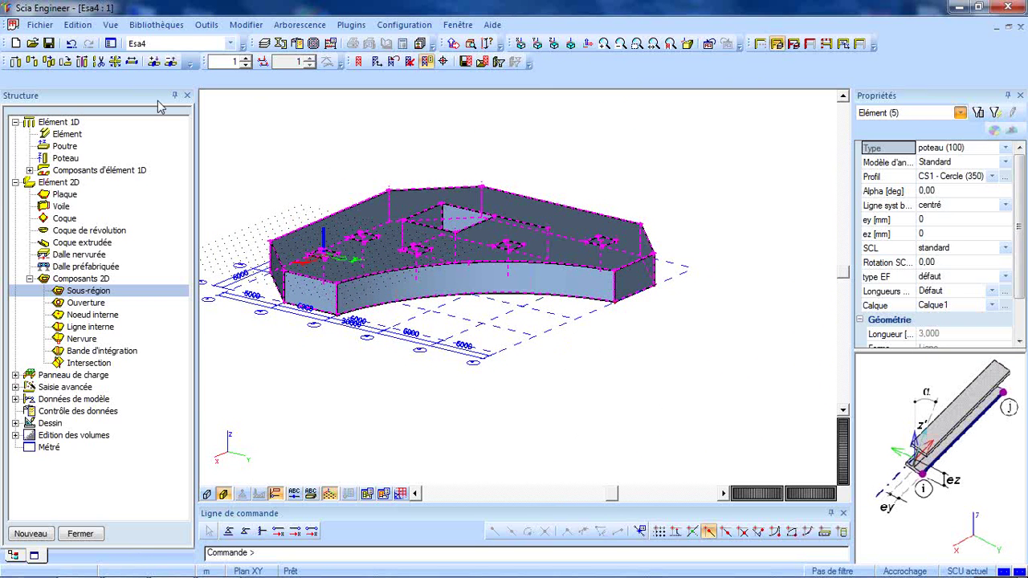
{"action": "left_click", "coordinate": [32, 64]}
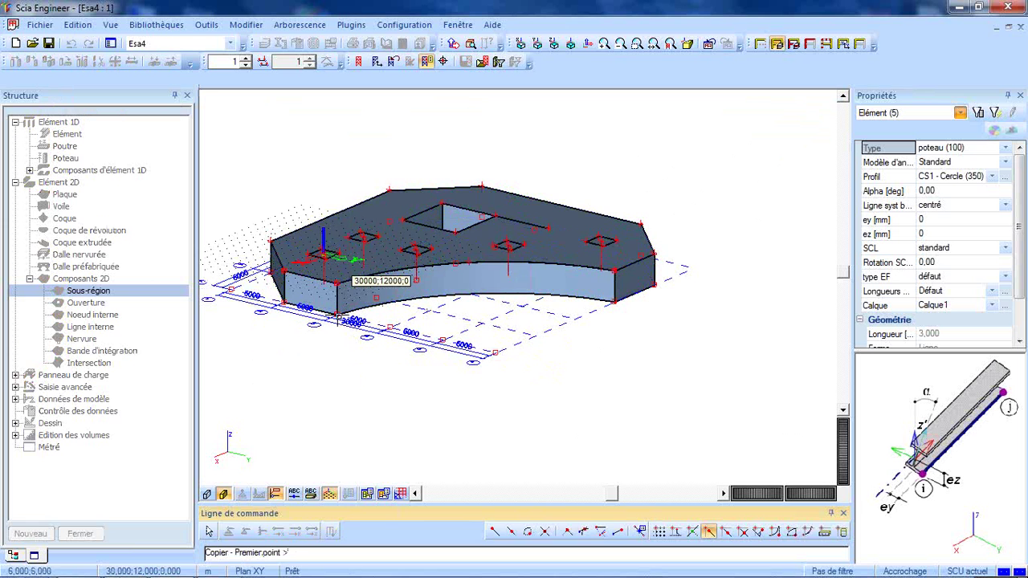
{"action": "left_click", "coordinate": [338, 277]}
{"action": "scroll", "coordinate": [334, 288], "scroll_direction": "up", "scroll_amount": 3}
{"action": "scroll", "coordinate": [334, 288], "scroll_direction": "up", "scroll_amount": 3}
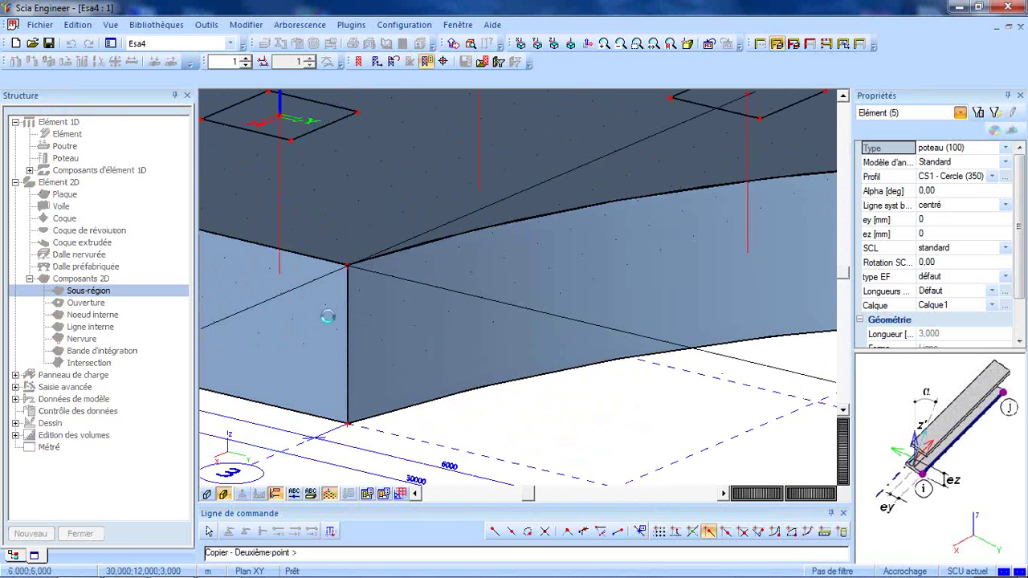
{"action": "left_click", "coordinate": [347, 265]}
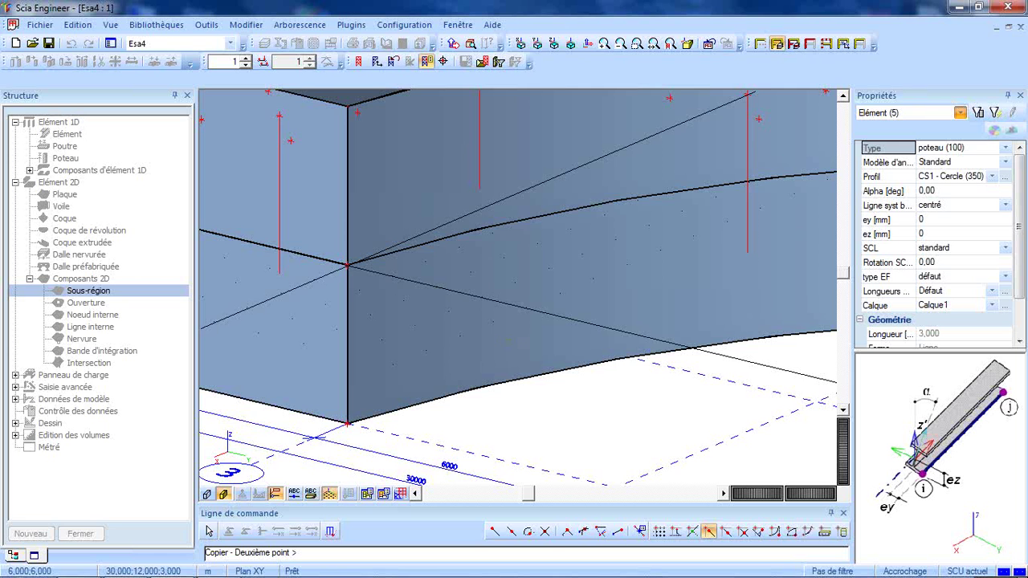
{"action": "scroll", "coordinate": [436, 338], "scroll_direction": "down", "scroll_amount": 5}
{"action": "key", "text": "Escape"}
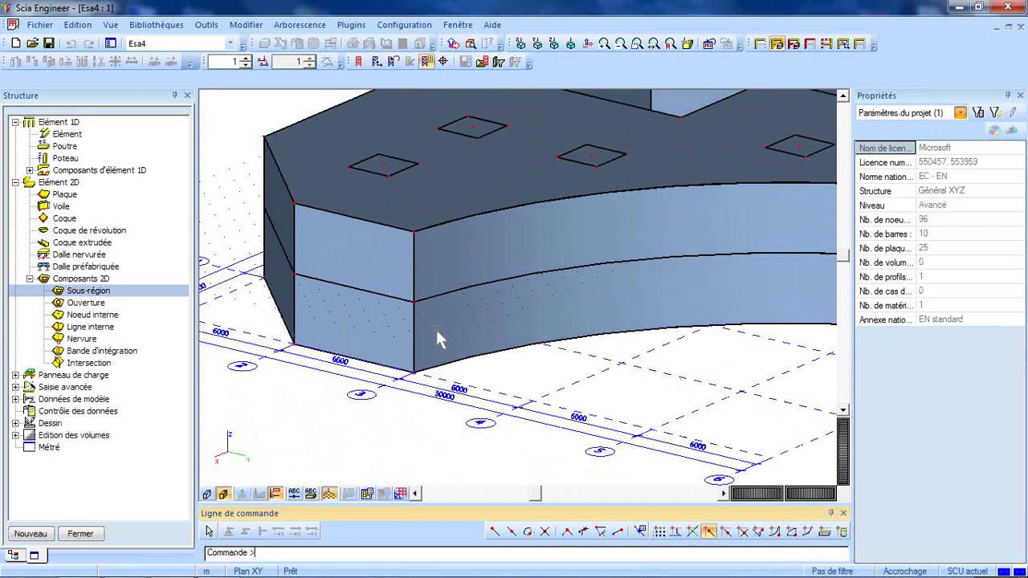
Delete five upper-storey walls: the curved wall, the two short walls adjoining it and the two long straight outer walls
{"action": "scroll", "coordinate": [436, 337], "scroll_direction": "down", "scroll_amount": 3}
{"action": "mouse_move", "coordinate": [470, 340]}
{"action": "right_mouse_down", "text": "ctrl"}
{"action": "mouse_move", "coordinate": [474, 353]}
{"action": "mouse_move", "coordinate": [480, 343]}
{"action": "right_mouse_up", "text": "ctrl"}
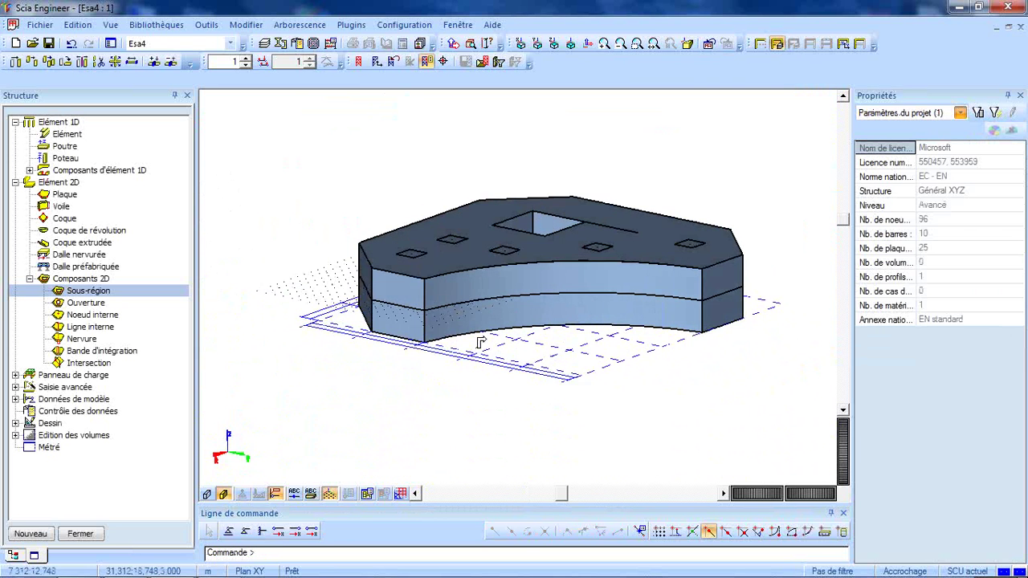
{"action": "left_click", "coordinate": [429, 306]}
{"action": "left_click", "coordinate": [434, 323]}
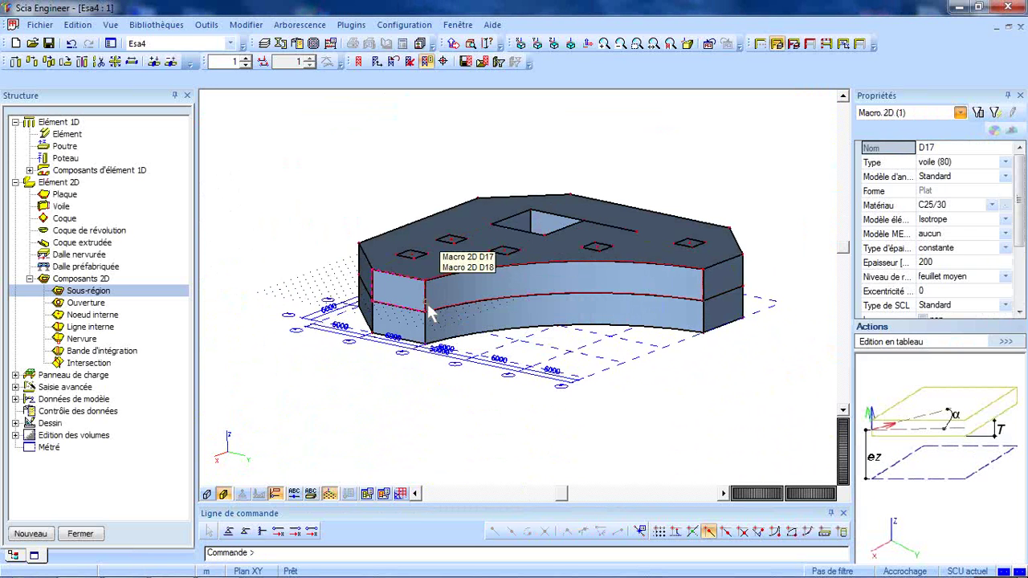
{"action": "left_click", "coordinate": [430, 313]}
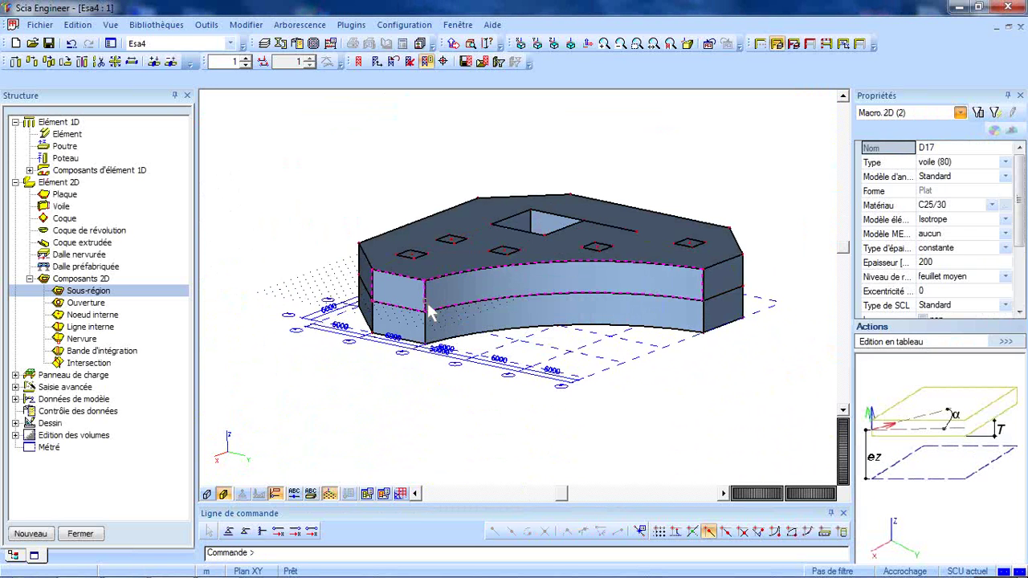
{"action": "left_click", "coordinate": [705, 301]}
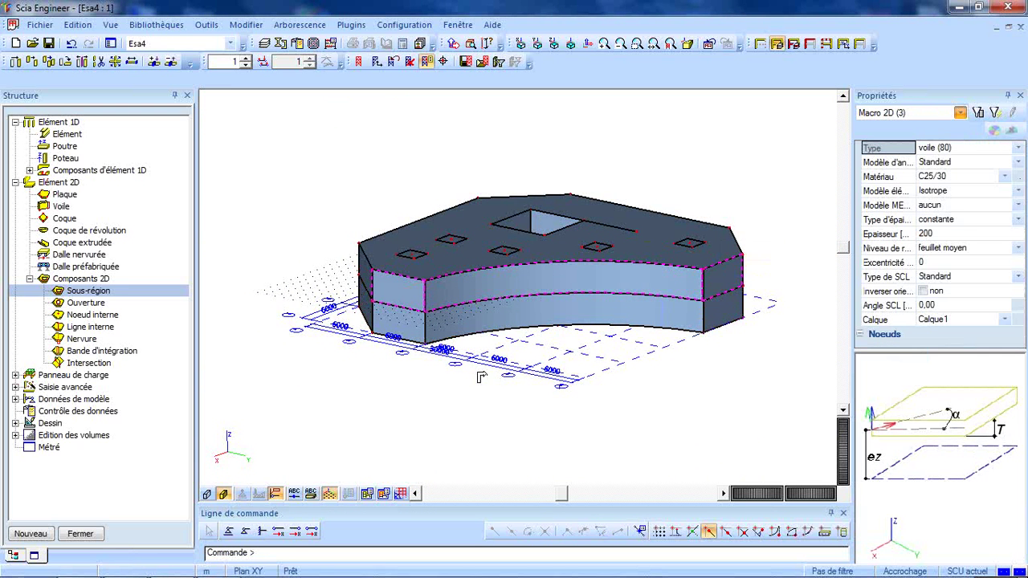
{"action": "right_click_drag", "start_coordinate": [481, 378], "coordinate": [551, 371], "text": "ctrl"}
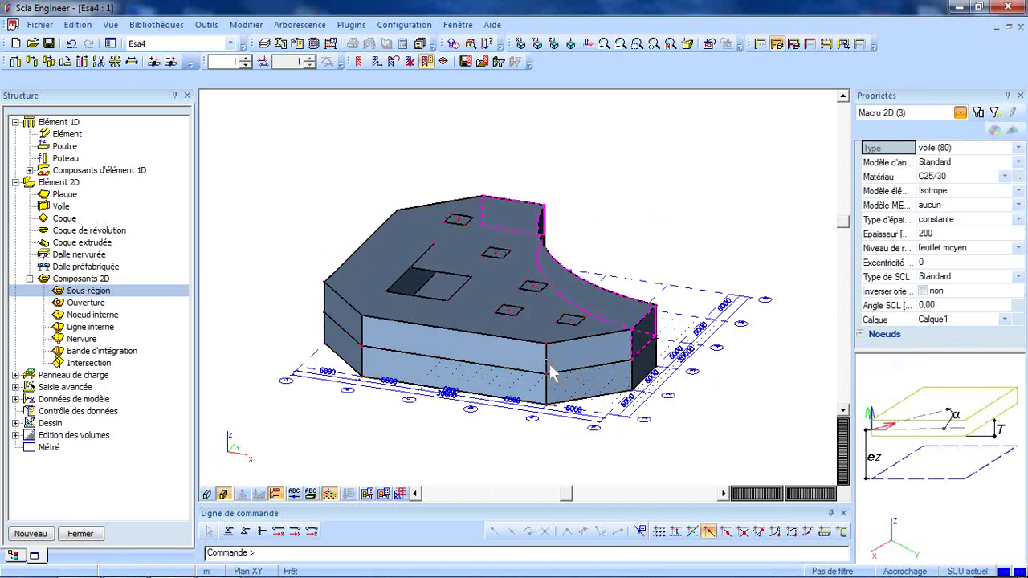
{"action": "left_click", "coordinate": [547, 371]}
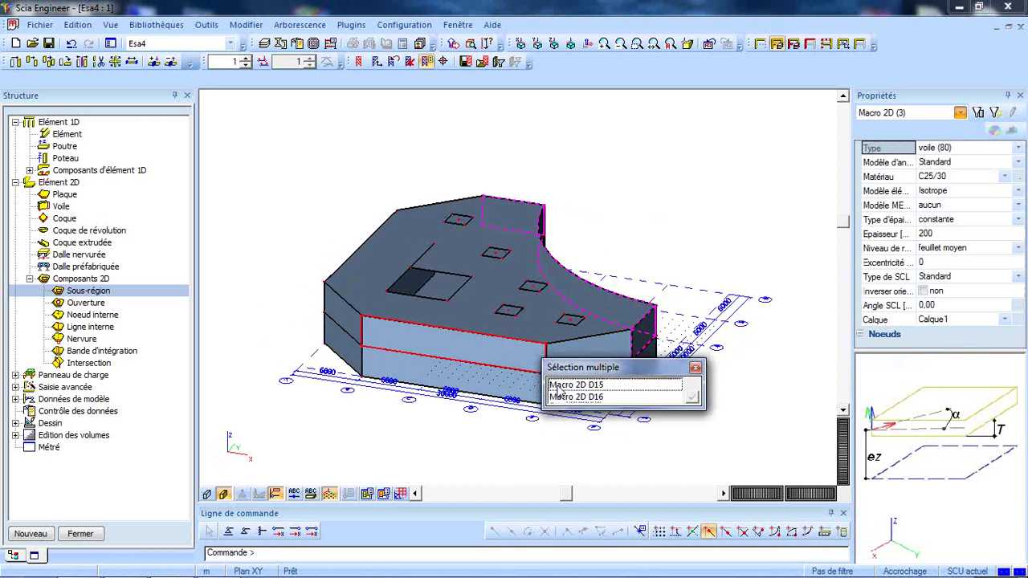
{"action": "left_click", "coordinate": [560, 392]}
{"action": "right_click_drag", "start_coordinate": [459, 420], "coordinate": [471, 392], "text": "ctrl"}
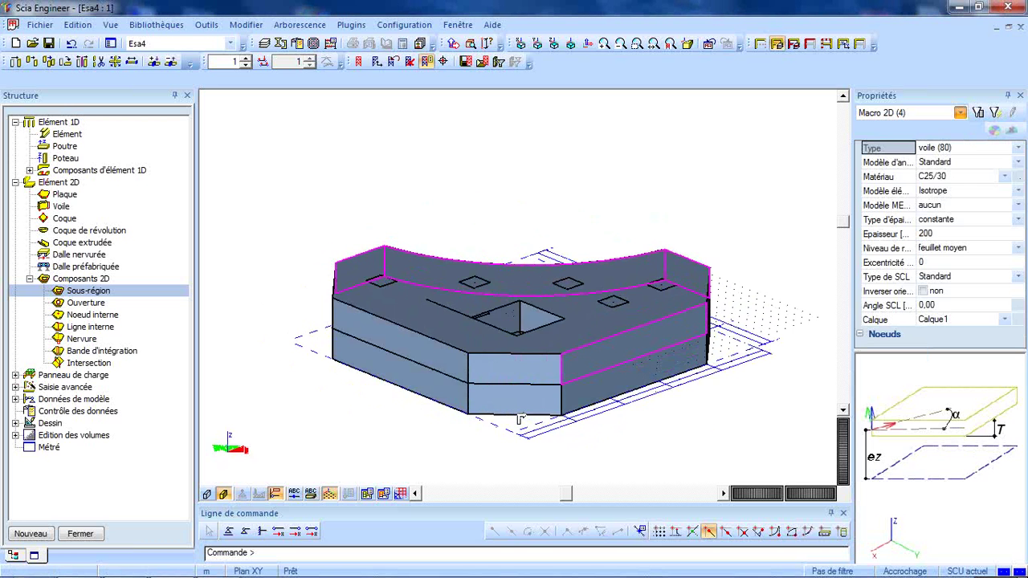
{"action": "left_click", "coordinate": [469, 379]}
{"action": "left_click", "coordinate": [487, 409]}
{"action": "right_click_drag", "start_coordinate": [682, 376], "coordinate": [715, 347], "text": "ctrl"}
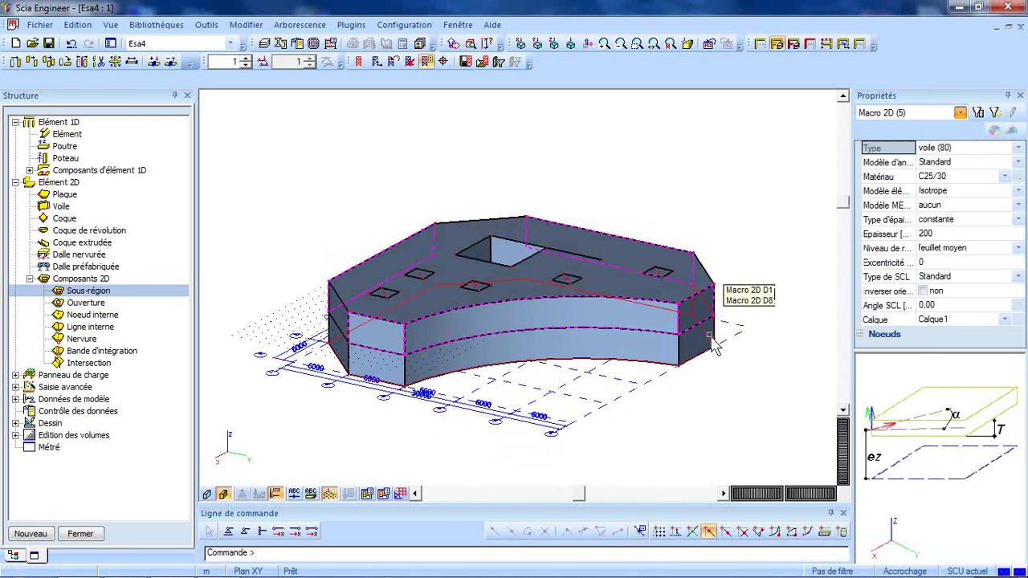
{"action": "key", "text": "Delete"}
{"action": "key", "text": "Return"}
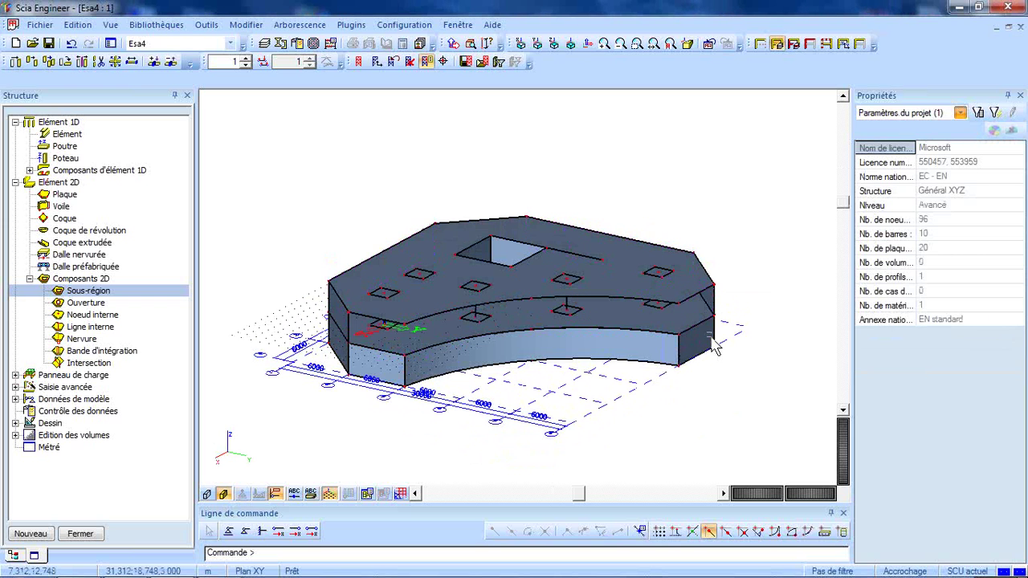
Copy upper-storey column B7 from its foot at (12;18;3) m to the end corner of the curved slab edge at (30;12;3) m
{"action": "mouse_move", "coordinate": [734, 366]}
{"action": "right_mouse_down", "text": "ctrl"}
{"action": "mouse_move", "coordinate": [737, 335]}
{"action": "mouse_move", "coordinate": [732, 353]}
{"action": "mouse_move", "coordinate": [721, 354]}
{"action": "right_mouse_up", "text": "ctrl"}
{"action": "scroll", "coordinate": [578, 315], "scroll_direction": "up", "scroll_amount": 4}
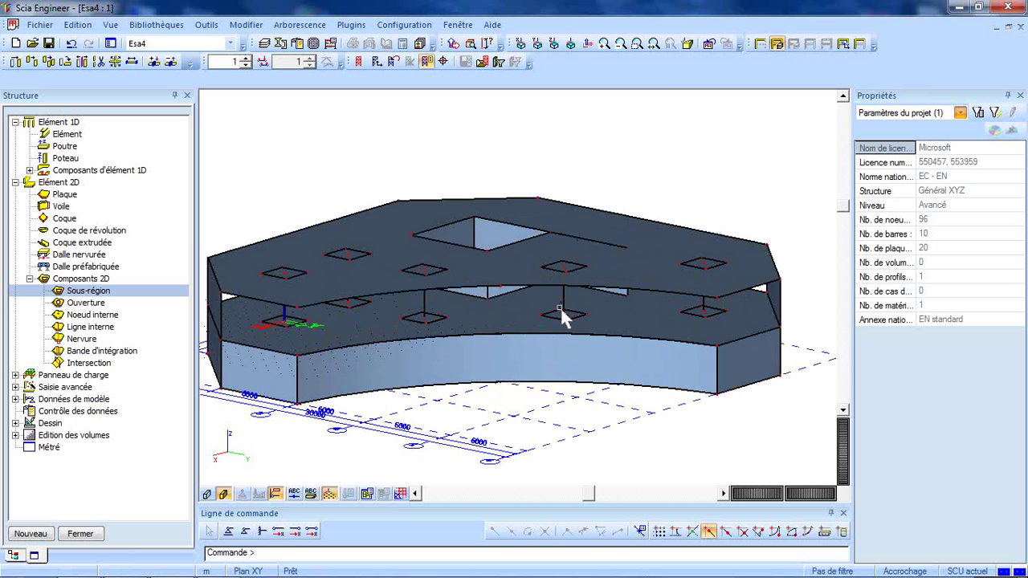
{"action": "scroll", "coordinate": [570, 308], "scroll_direction": "up", "scroll_amount": 4}
{"action": "left_click", "coordinate": [570, 296]}
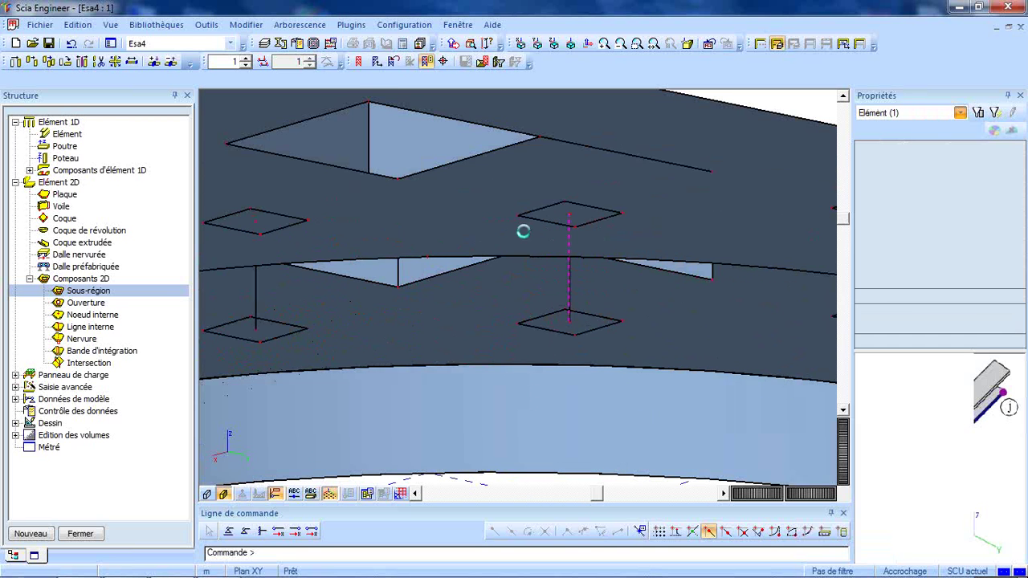
{"action": "scroll", "coordinate": [556, 221], "scroll_direction": "down", "scroll_amount": 8}
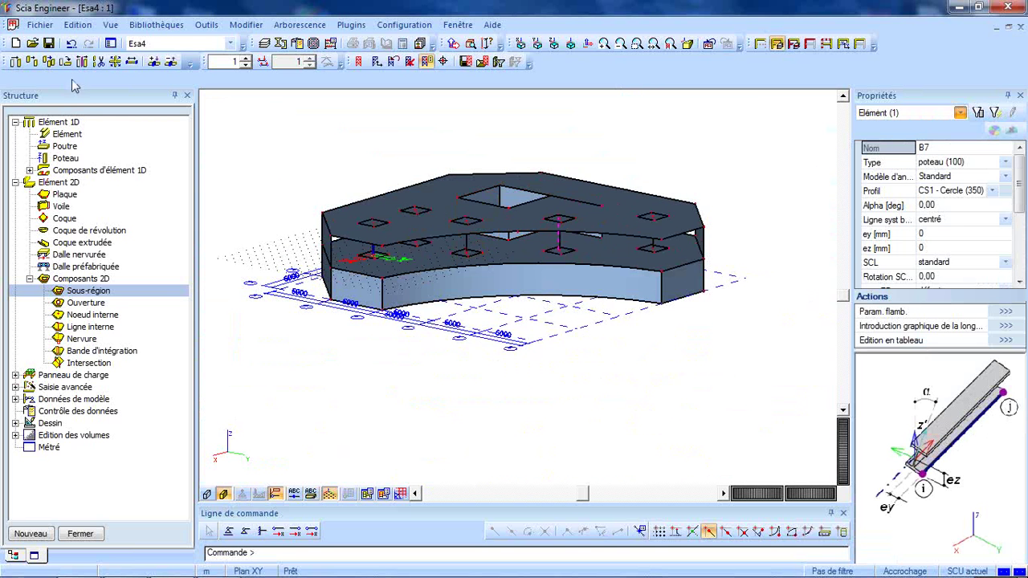
{"action": "left_click", "coordinate": [33, 67]}
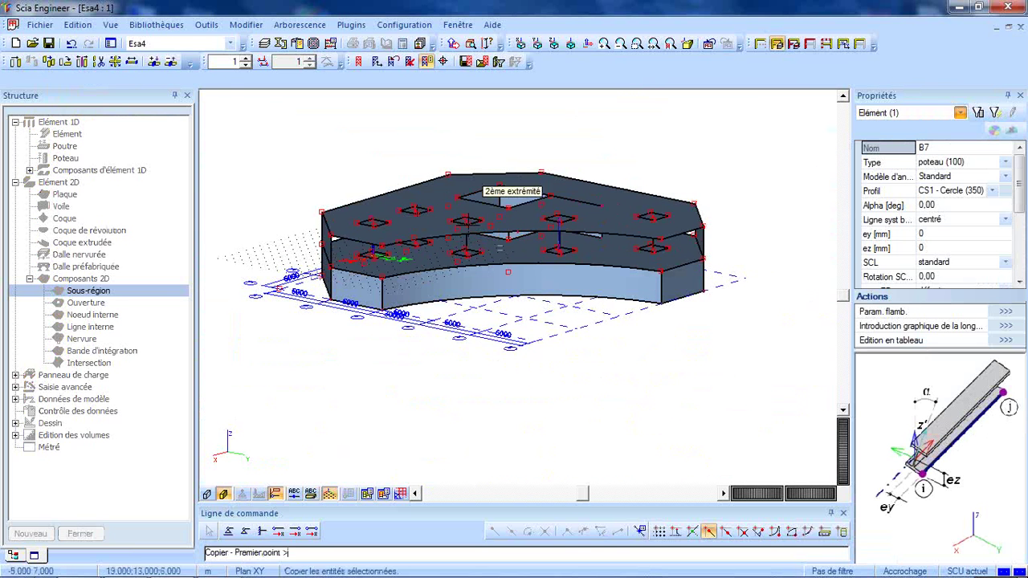
{"action": "scroll", "coordinate": [514, 241], "scroll_direction": "up", "scroll_amount": 5}
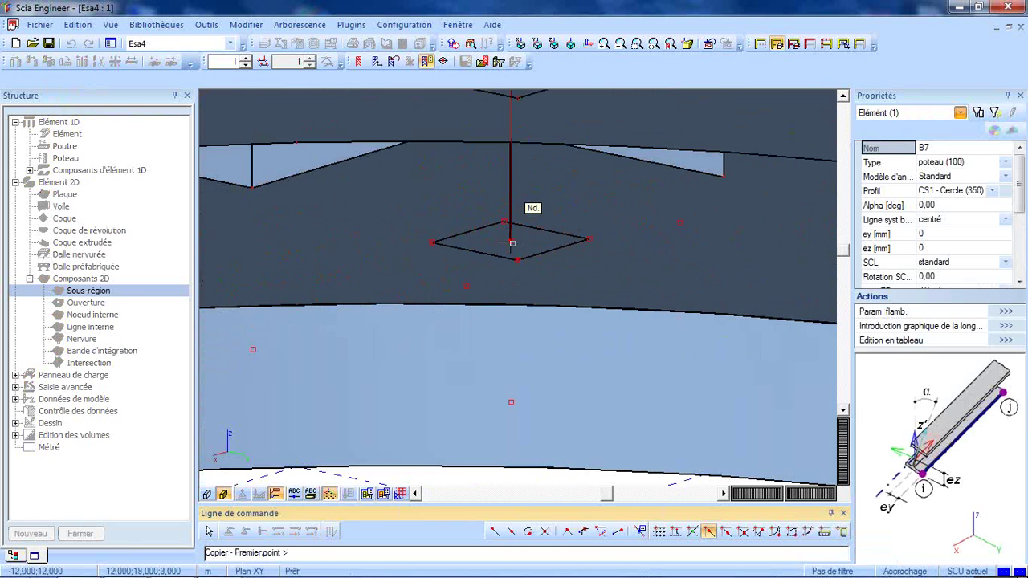
{"action": "left_click", "coordinate": [513, 242]}
{"action": "scroll", "coordinate": [514, 249], "scroll_direction": "down", "scroll_amount": 5}
{"action": "scroll", "coordinate": [506, 286], "scroll_direction": "up", "scroll_amount": 5}
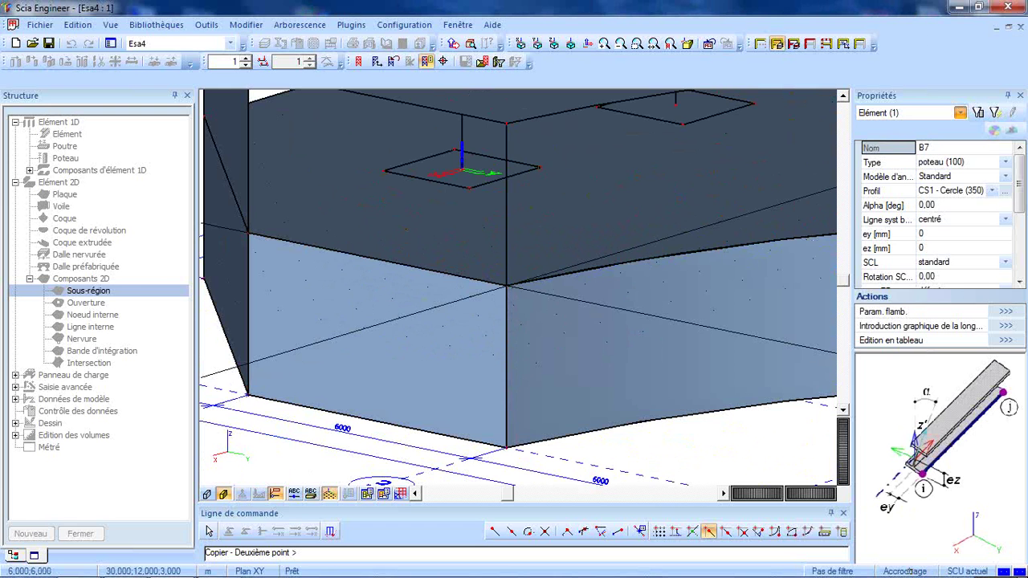
{"action": "scroll", "coordinate": [506, 285], "scroll_direction": "down", "scroll_amount": 3}
Enable snapping to quarter points (N = 4) and copy the column to the curved edge's three quarter points and its end corner (12;30;3) m
{"action": "left_click", "coordinate": [905, 571]}
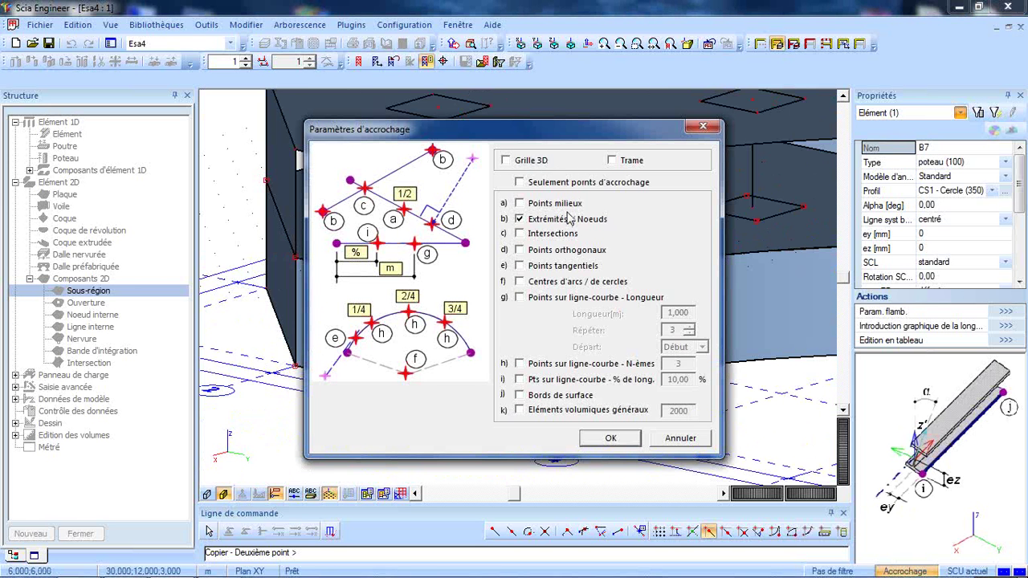
{"action": "left_click", "coordinate": [579, 365]}
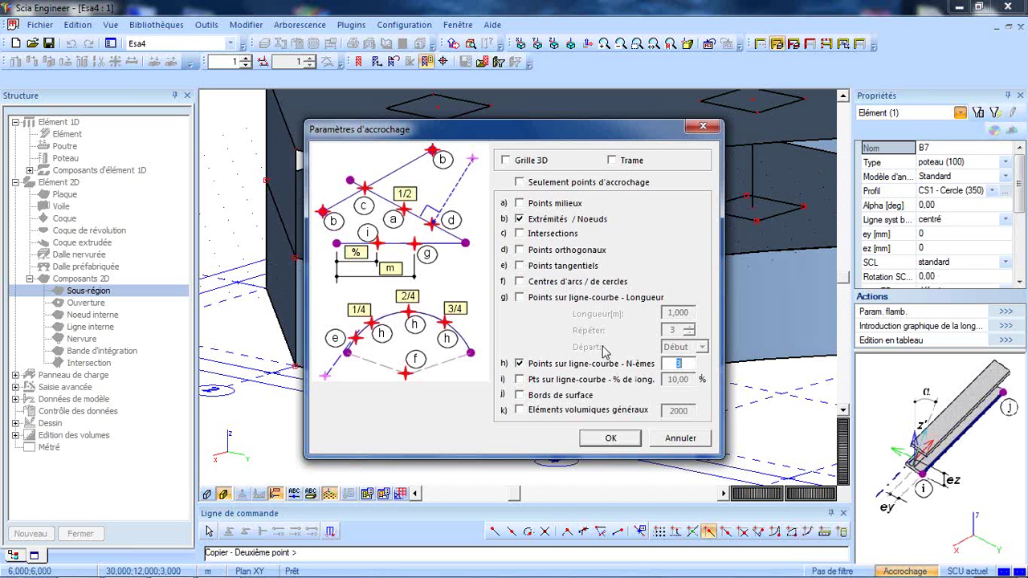
{"action": "left_click", "coordinate": [609, 438]}
{"action": "scroll", "coordinate": [453, 246], "scroll_direction": "down", "scroll_amount": 2}
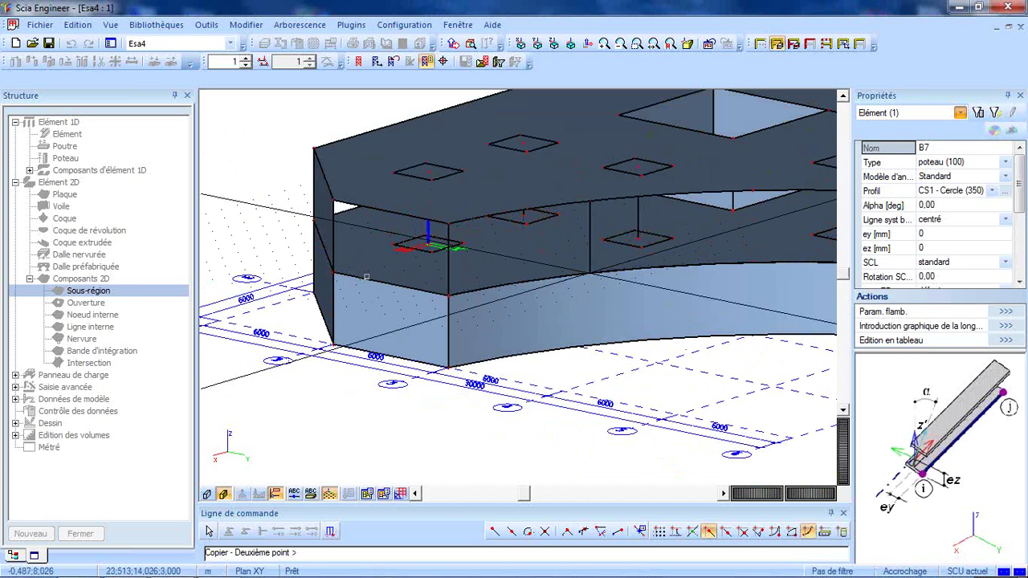
{"action": "middle_click_drag", "start_coordinate": [608, 230], "coordinate": [470, 235]}
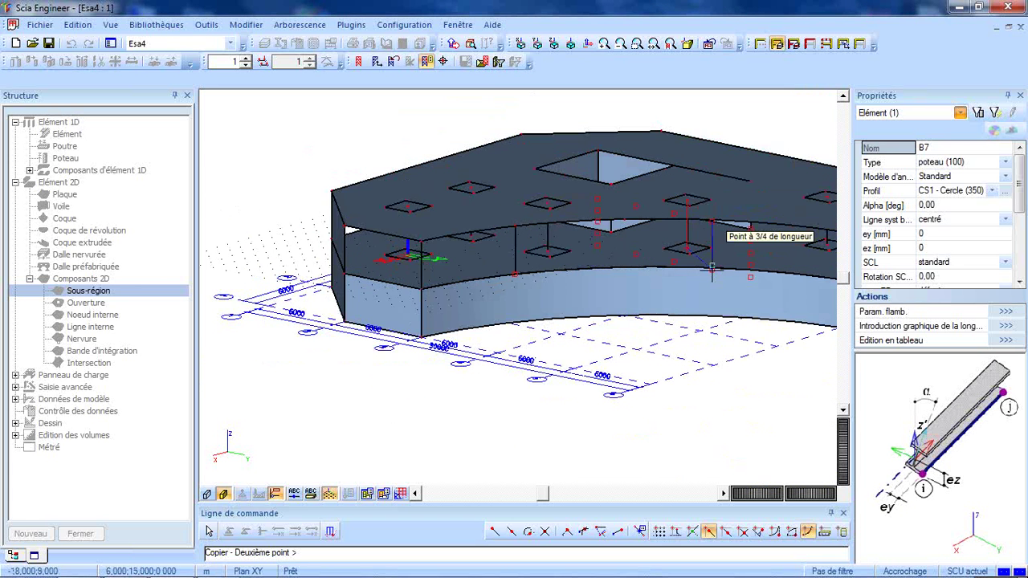
{"action": "scroll", "coordinate": [634, 268], "scroll_direction": "up", "scroll_amount": 3}
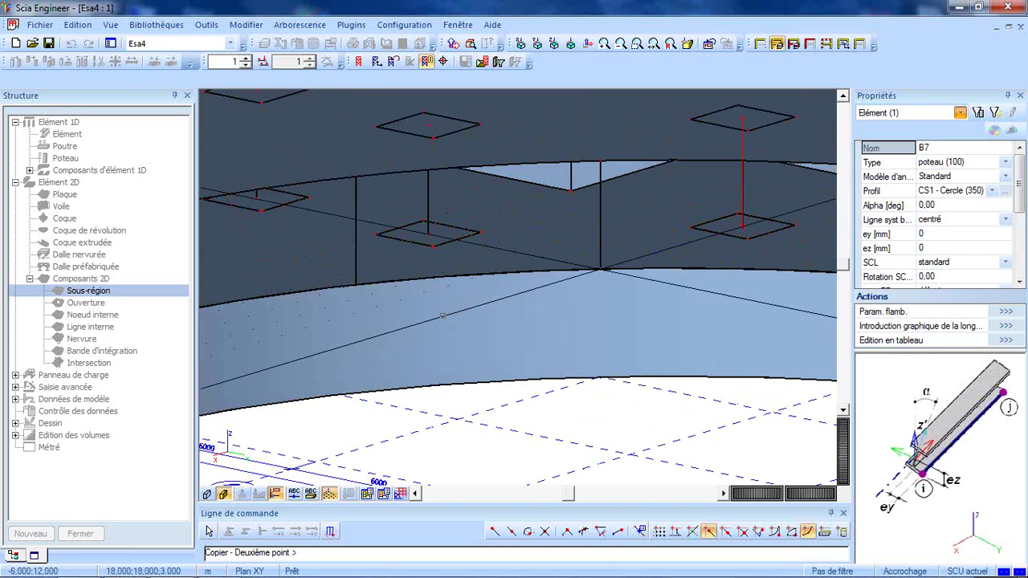
{"action": "scroll", "coordinate": [443, 316], "scroll_direction": "down", "scroll_amount": 4}
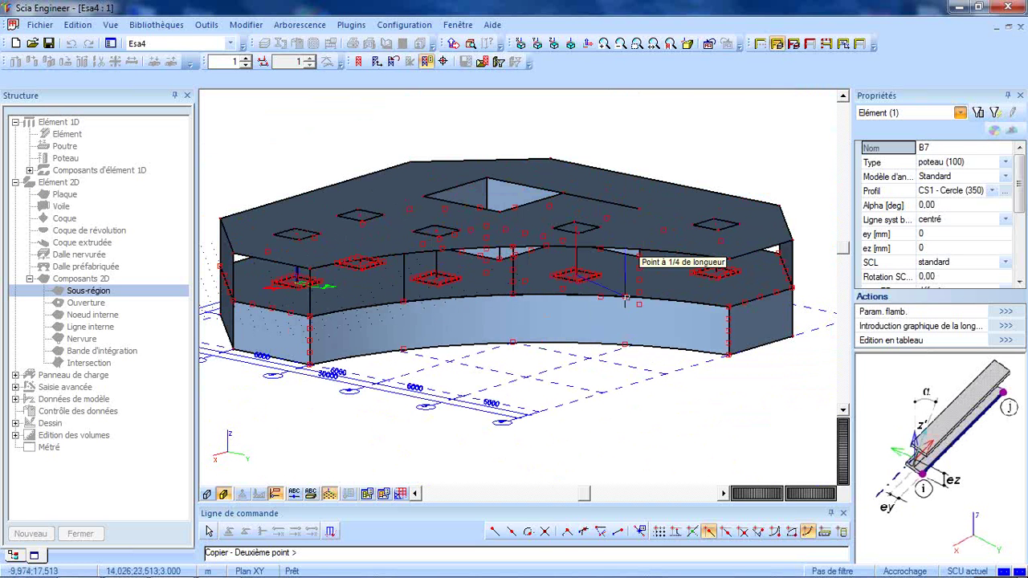
{"action": "left_click", "coordinate": [626, 298]}
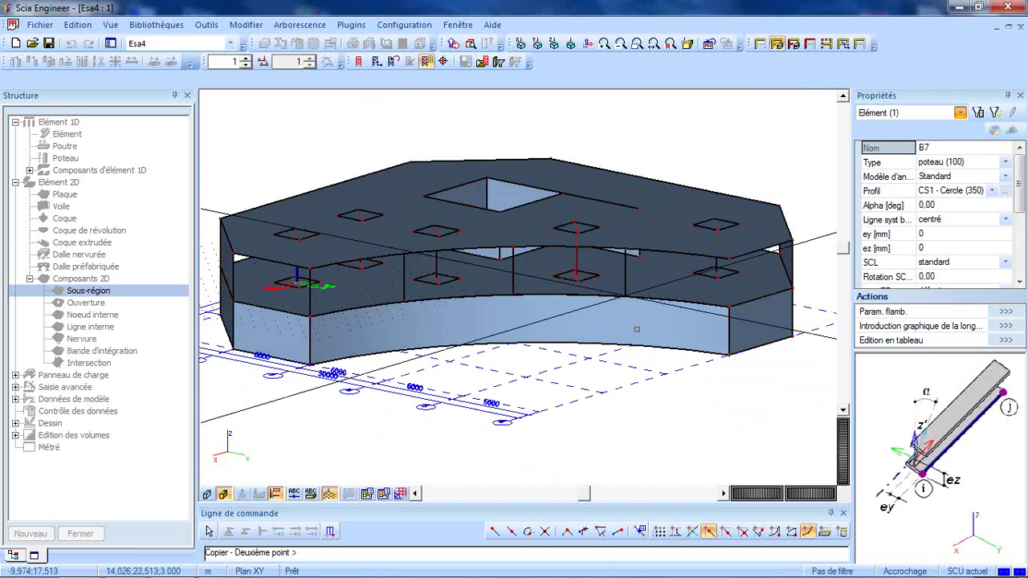
{"action": "scroll", "coordinate": [707, 320], "scroll_direction": "up", "scroll_amount": 5}
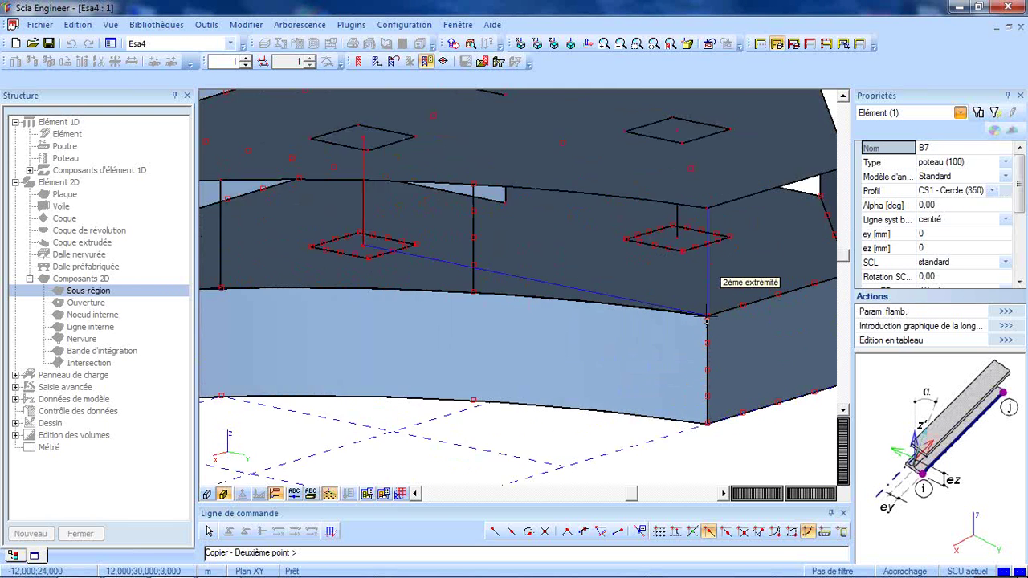
{"action": "scroll", "coordinate": [707, 320], "scroll_direction": "up", "scroll_amount": 2}
{"action": "left_click", "coordinate": [707, 318]}
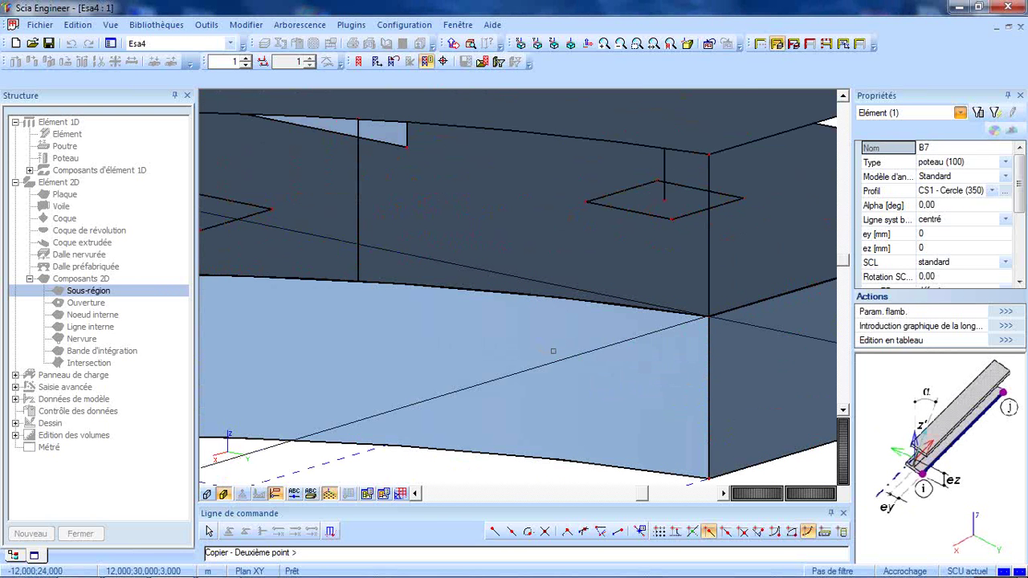
Set the line-division snap to thirds (N = 3) and copy the column to both third points of the long straight edge through (12;0;3) m
{"action": "scroll", "coordinate": [553, 351], "scroll_direction": "down", "scroll_amount": 10}
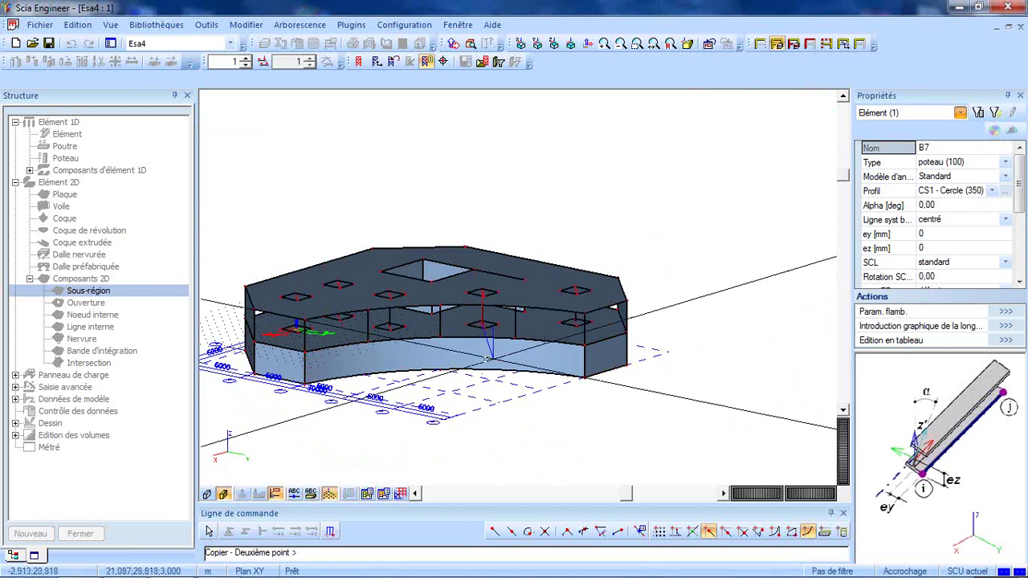
{"action": "right_click_drag", "start_coordinate": [488, 359], "coordinate": [591, 361], "text": "ctrl"}
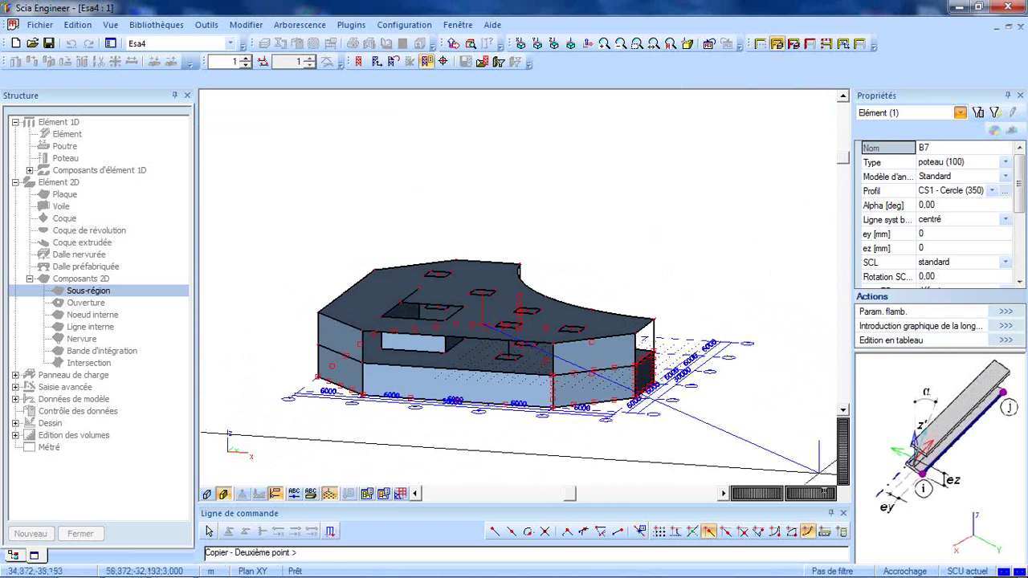
{"action": "left_click", "coordinate": [905, 572]}
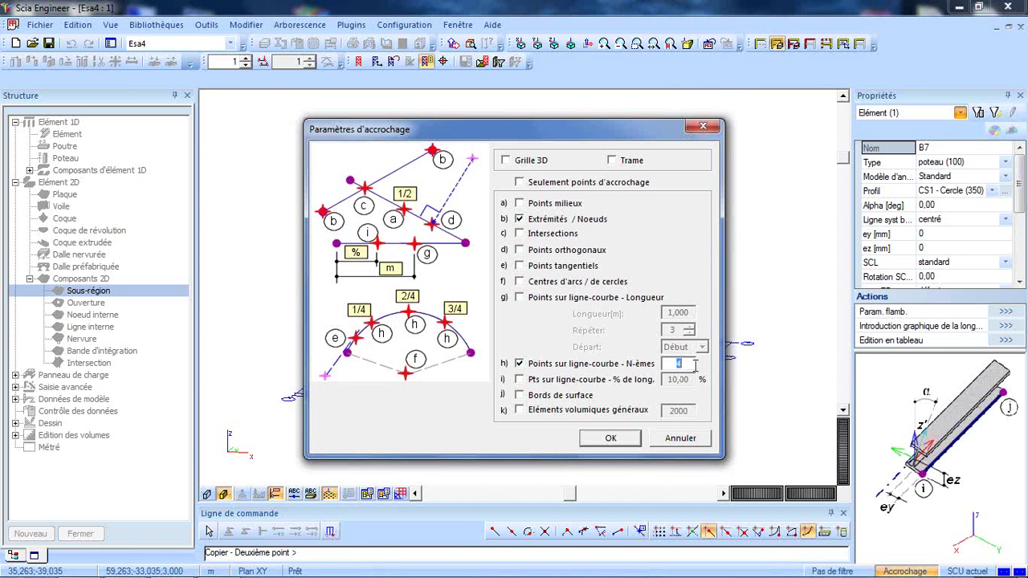
{"action": "left_click", "coordinate": [625, 444]}
{"action": "scroll", "coordinate": [514, 372], "scroll_direction": "up", "scroll_amount": 4}
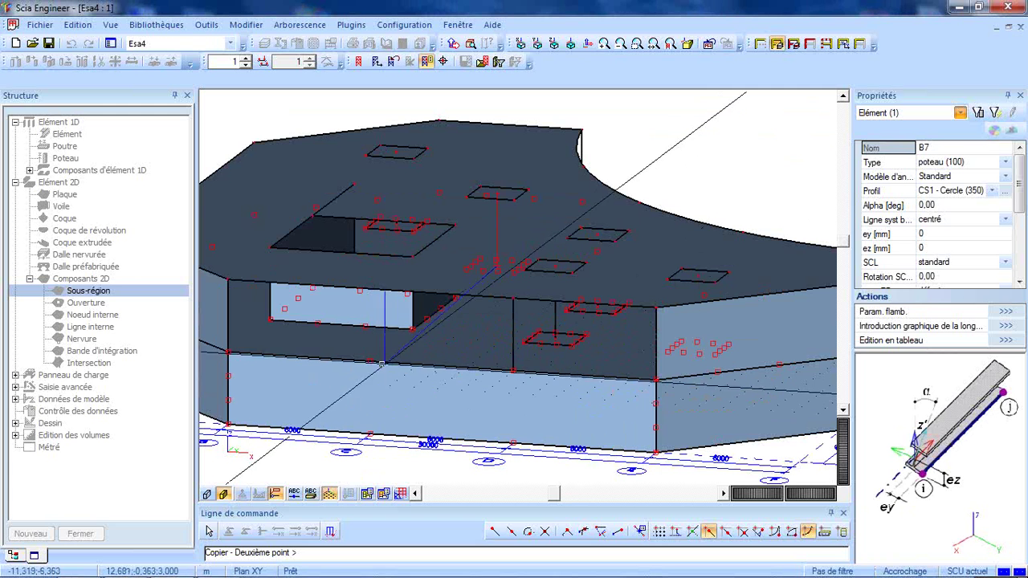
{"action": "left_click", "coordinate": [491, 370]}
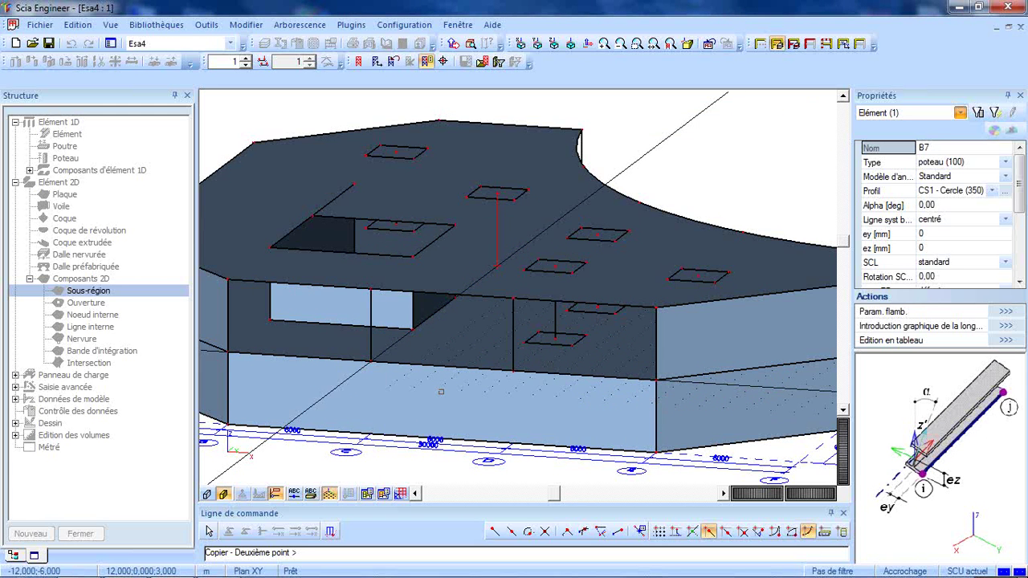
Copy the column to the other long straight edge's third points at (0;12;3) and (0;18;3) m and end the copying
{"action": "scroll", "coordinate": [441, 392], "scroll_direction": "down", "scroll_amount": 2}
{"action": "scroll", "coordinate": [436, 392], "scroll_direction": "down", "scroll_amount": 1}
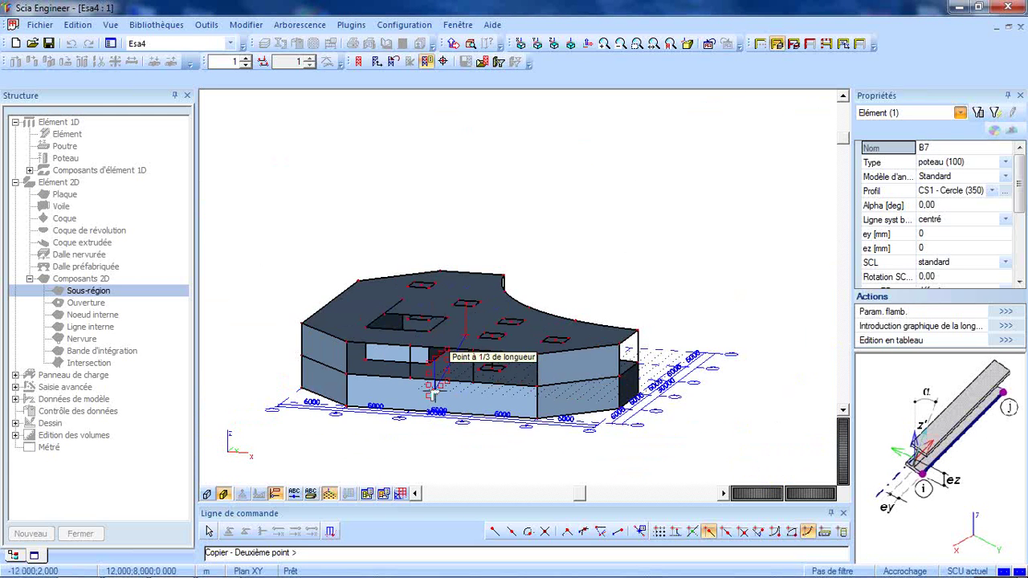
{"action": "right_click_drag", "start_coordinate": [434, 390], "coordinate": [510, 384], "text": "ctrl"}
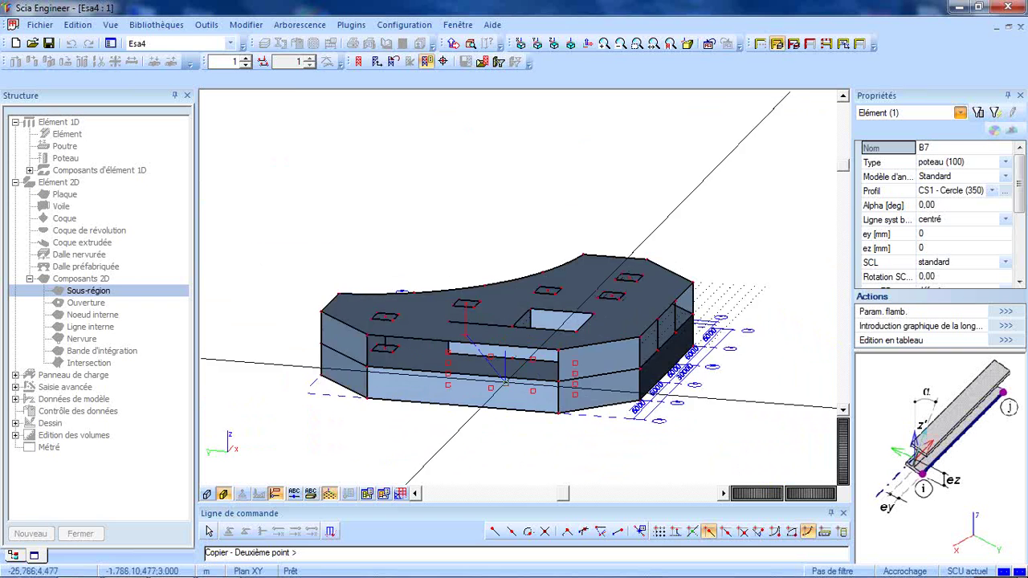
{"action": "scroll", "coordinate": [510, 384], "scroll_direction": "up", "scroll_amount": 3}
{"action": "left_click", "coordinate": [480, 371]}
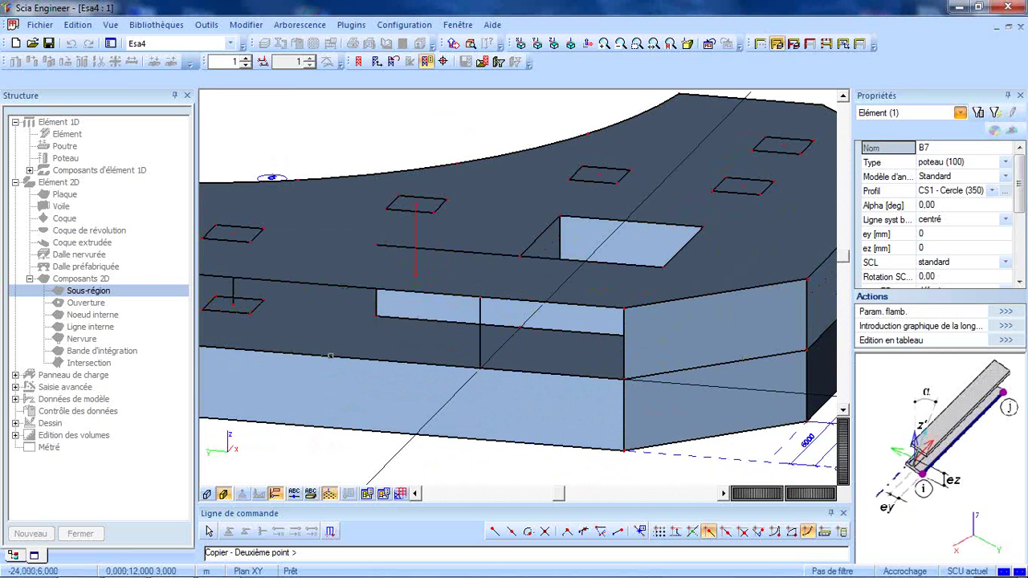
{"action": "scroll", "coordinate": [372, 370], "scroll_direction": "down", "scroll_amount": 5}
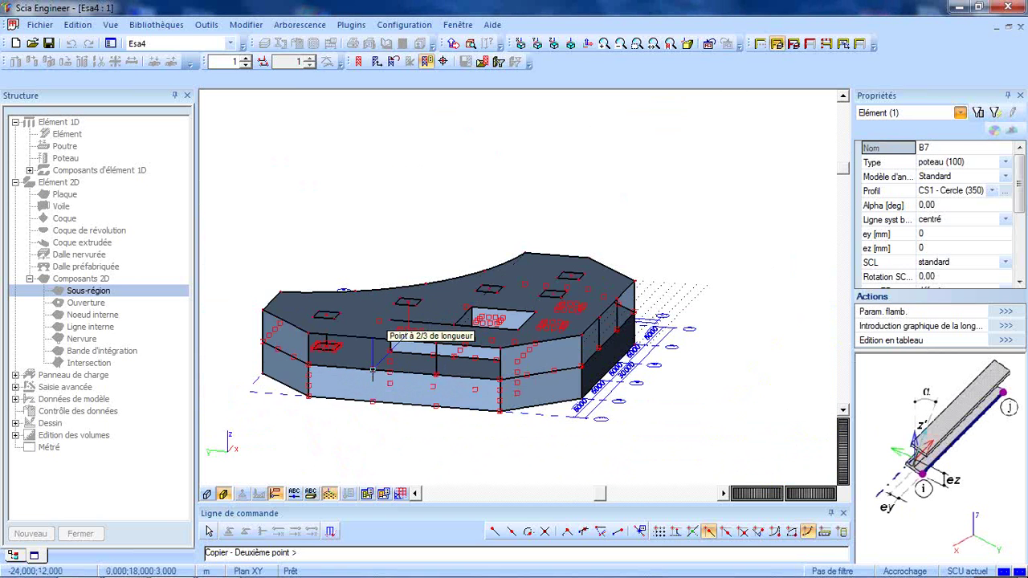
{"action": "left_click", "coordinate": [372, 369]}
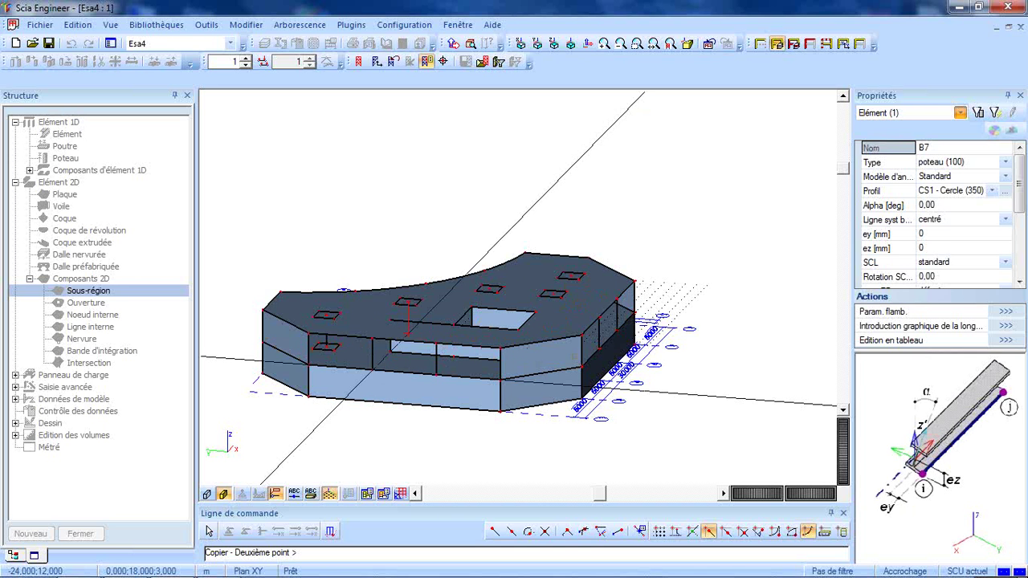
{"action": "key", "text": "Escape"}
{"action": "right_click_drag", "start_coordinate": [702, 301], "coordinate": [492, 317], "text": "ctrl"}
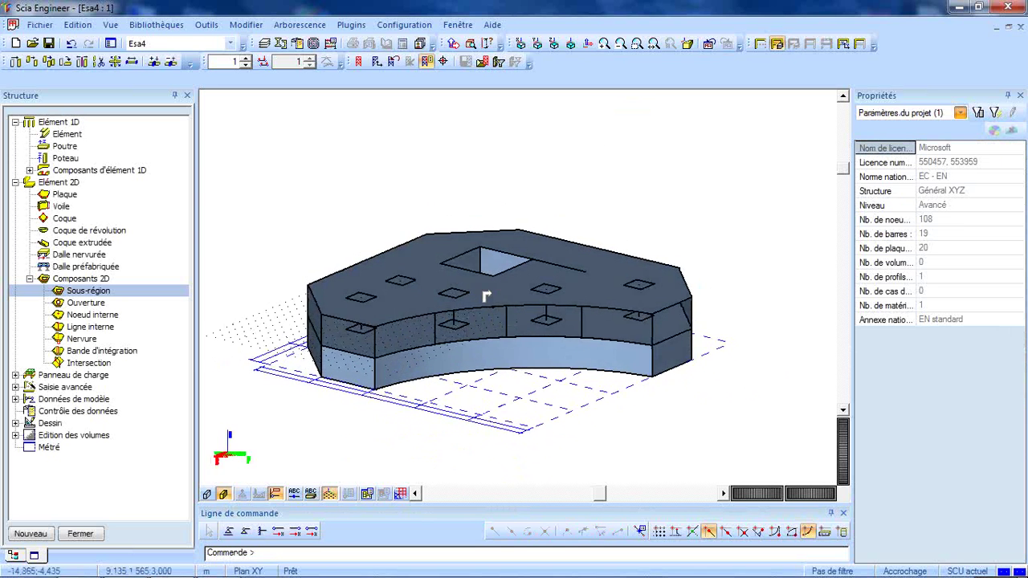
Hide the 3D grid 2Grille together with its orthogonal line grid LG1
{"action": "left_click", "coordinate": [401, 492]}
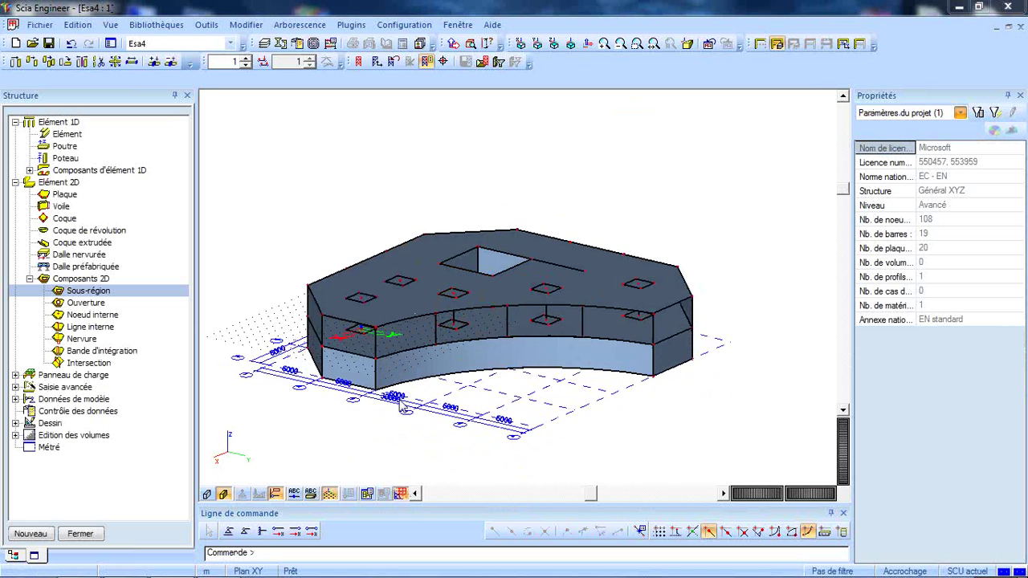
{"action": "left_click", "coordinate": [400, 145]}
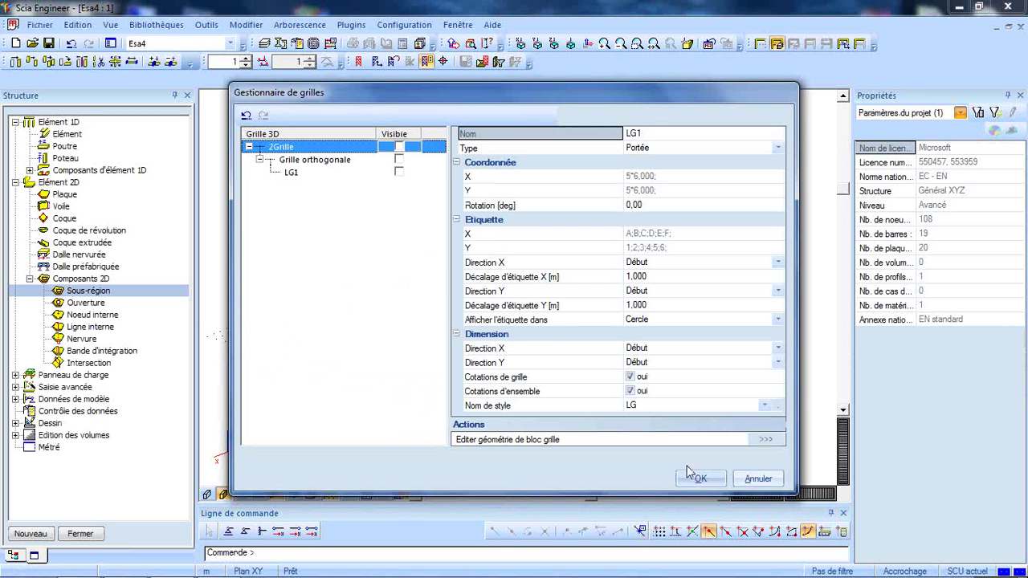
{"action": "left_click", "coordinate": [690, 476]}
{"action": "left_click", "coordinate": [654, 45]}
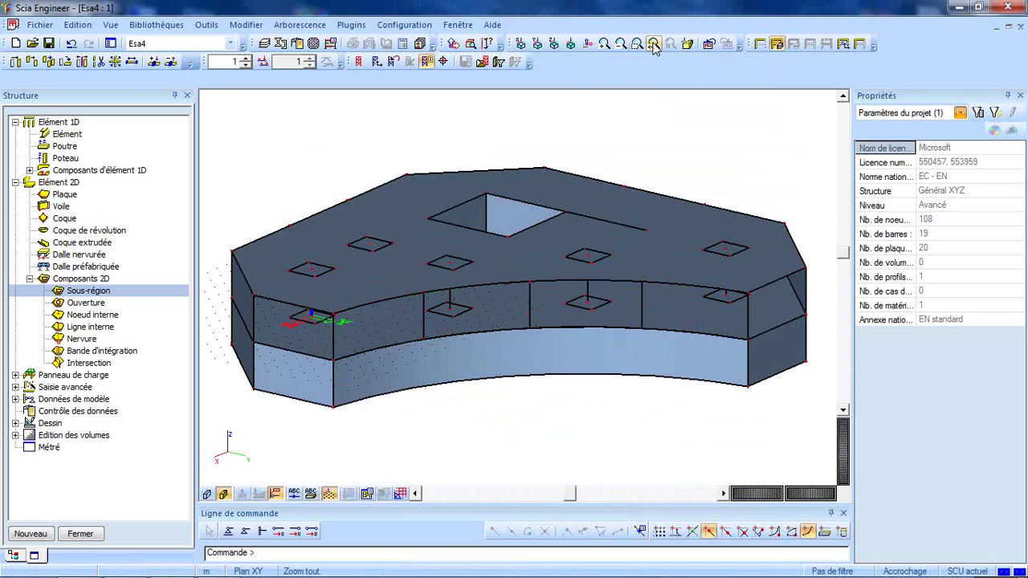
Delete the five 300 mm thick subregions from the top slab, leaving the slab, its opening, the walls and the columns in place
{"action": "left_click", "coordinate": [541, 47]}
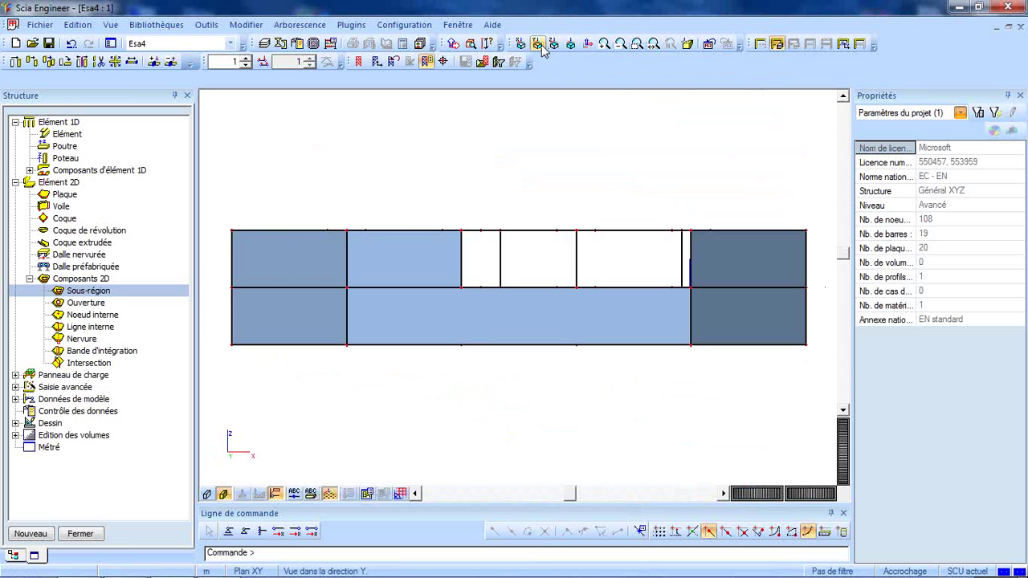
{"action": "left_click_drag", "start_coordinate": [268, 184], "coordinate": [727, 253]}
{"action": "right_click_drag", "start_coordinate": [652, 175], "coordinate": [404, 245], "text": "ctrl"}
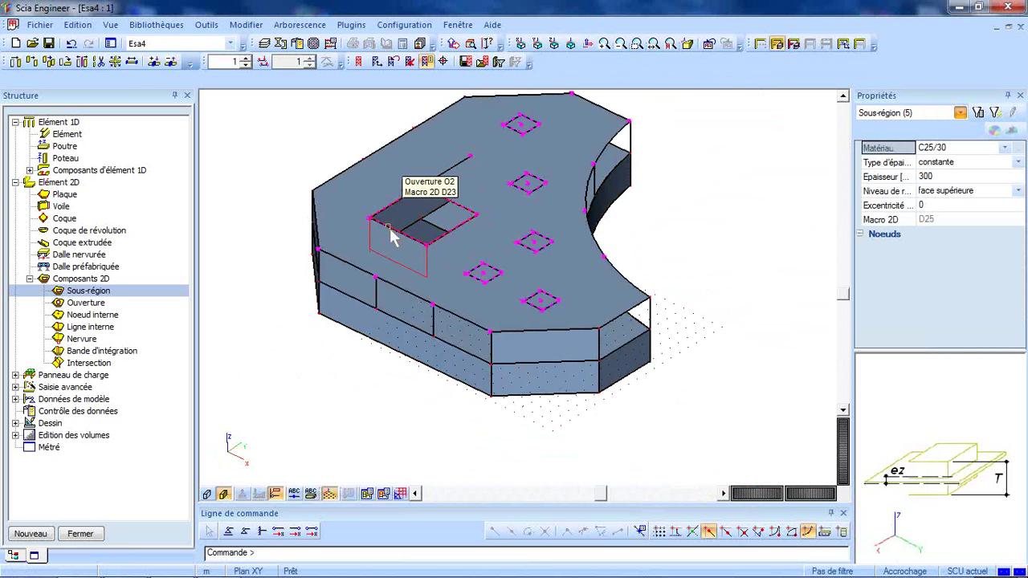
{"action": "left_click", "coordinate": [394, 234]}
{"action": "left_click", "coordinate": [394, 235]}
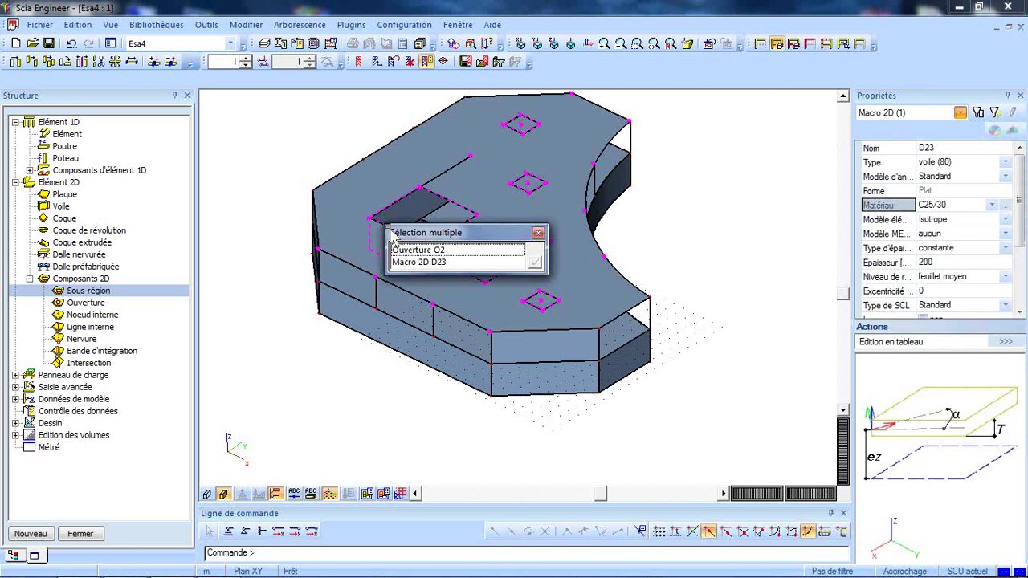
{"action": "left_click", "coordinate": [418, 263]}
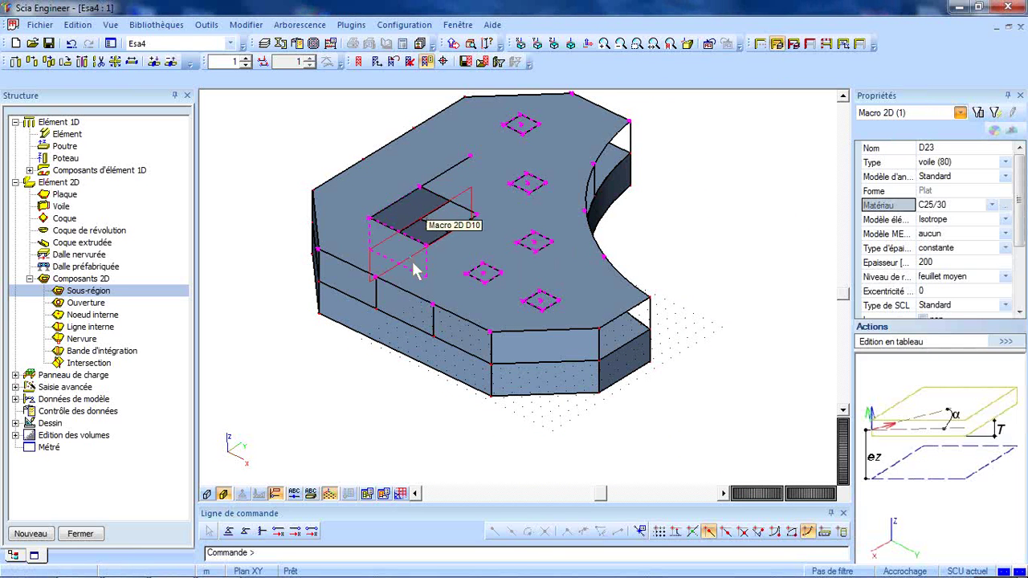
{"action": "left_click", "coordinate": [383, 231]}
{"action": "left_click", "coordinate": [411, 261]}
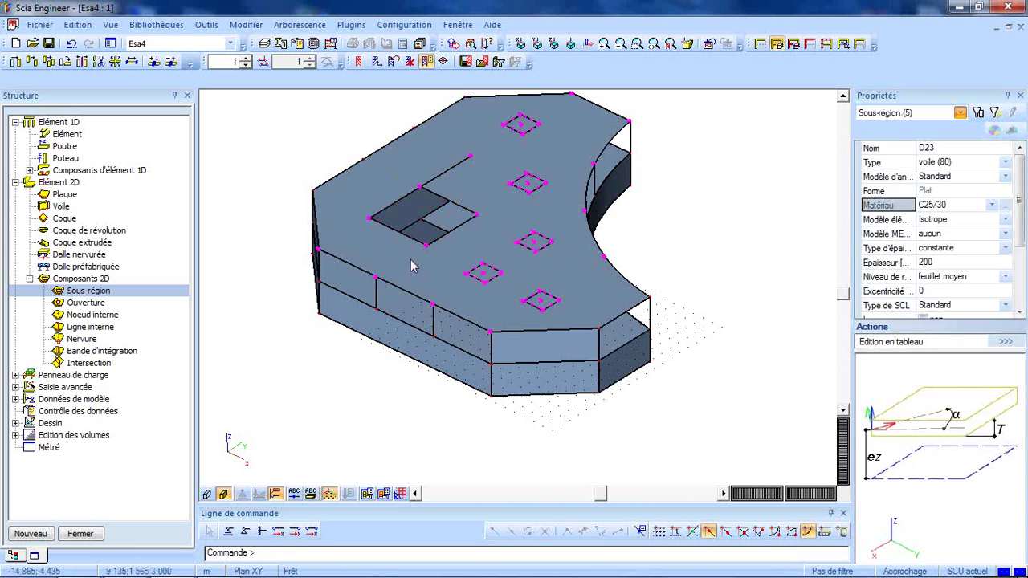
{"action": "key", "text": "Escape"}
{"action": "scroll", "coordinate": [431, 257], "scroll_direction": "down", "scroll_amount": 2}
{"action": "right_click_drag", "start_coordinate": [559, 256], "coordinate": [586, 256], "text": "ctrl"}
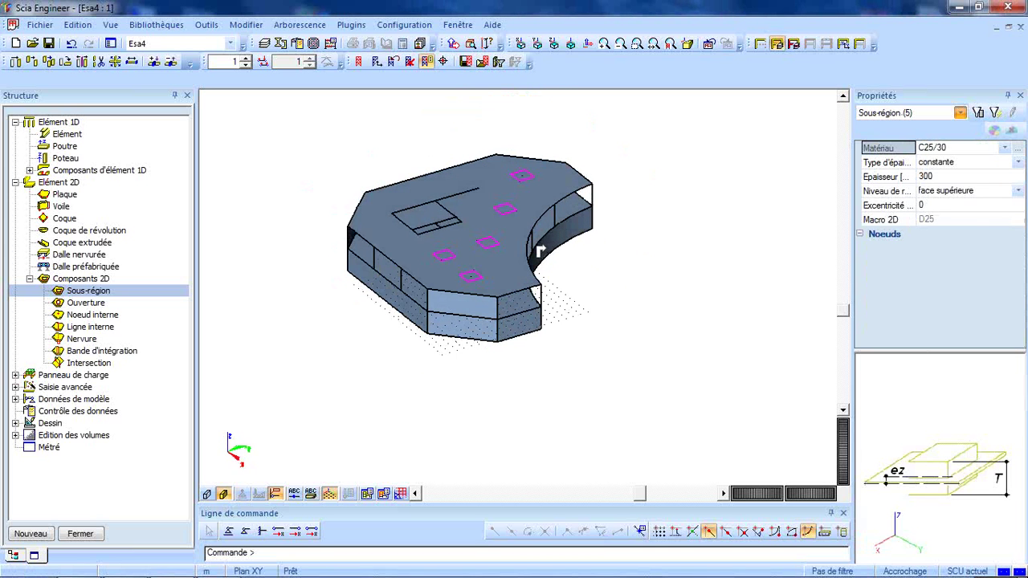
{"action": "key", "text": "Delete"}
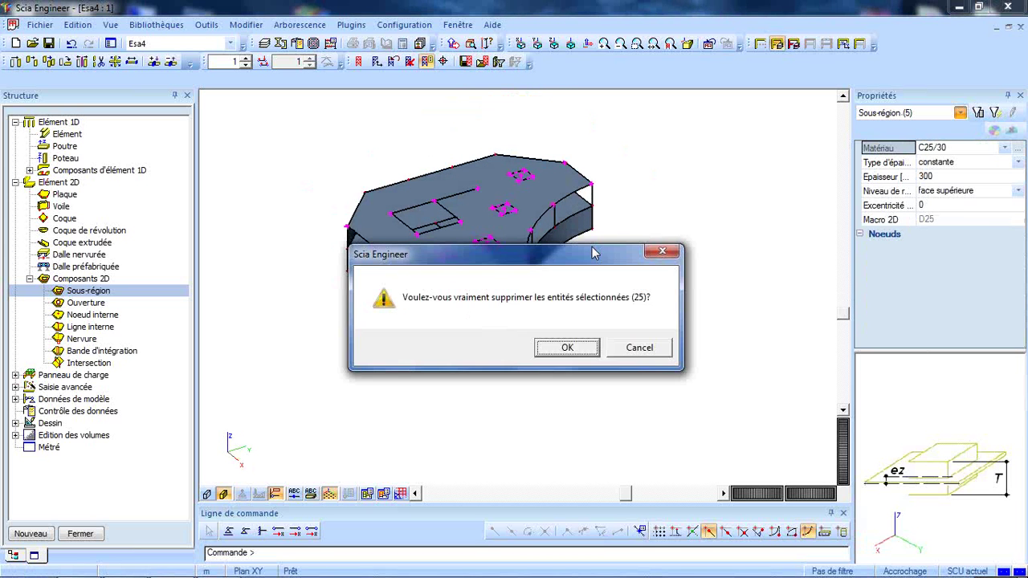
{"action": "left_click", "coordinate": [575, 348]}
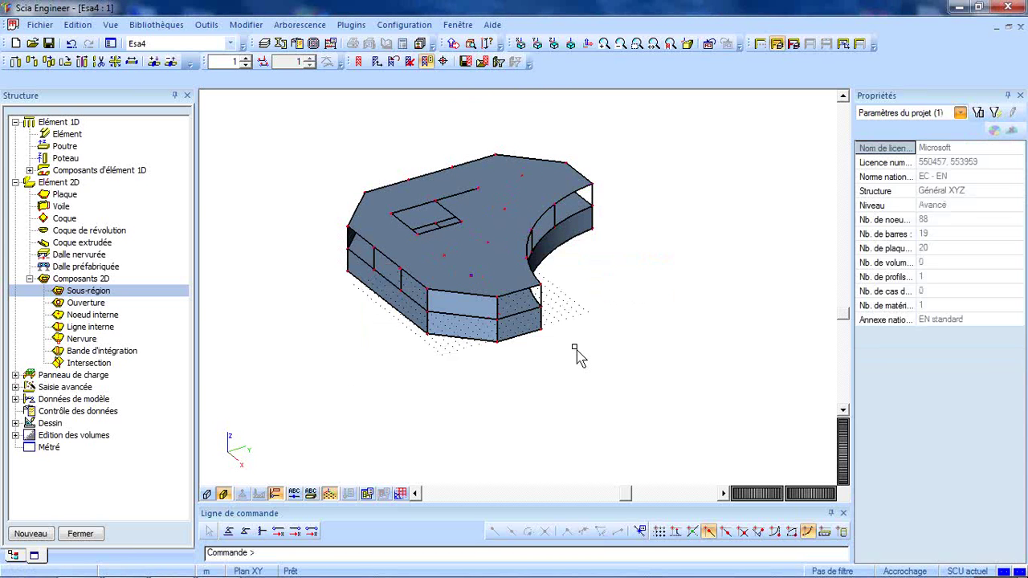
Make three multiple copies of the upper storey's columns, walls and slab, spaced 3 m apart in z, and clear the selection
{"action": "right_click_drag", "start_coordinate": [659, 238], "coordinate": [608, 62], "text": "ctrl"}
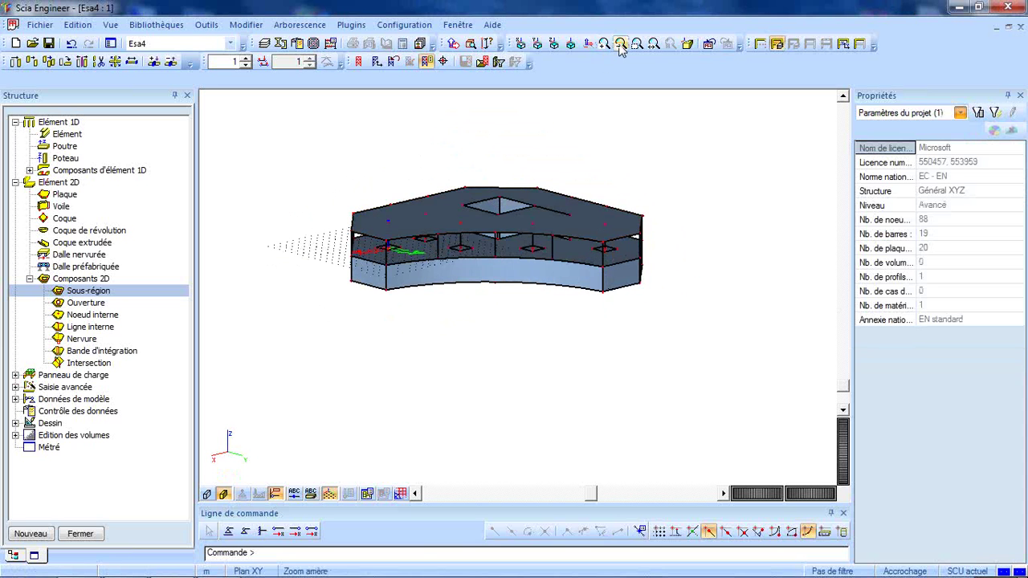
{"action": "left_click", "coordinate": [653, 44]}
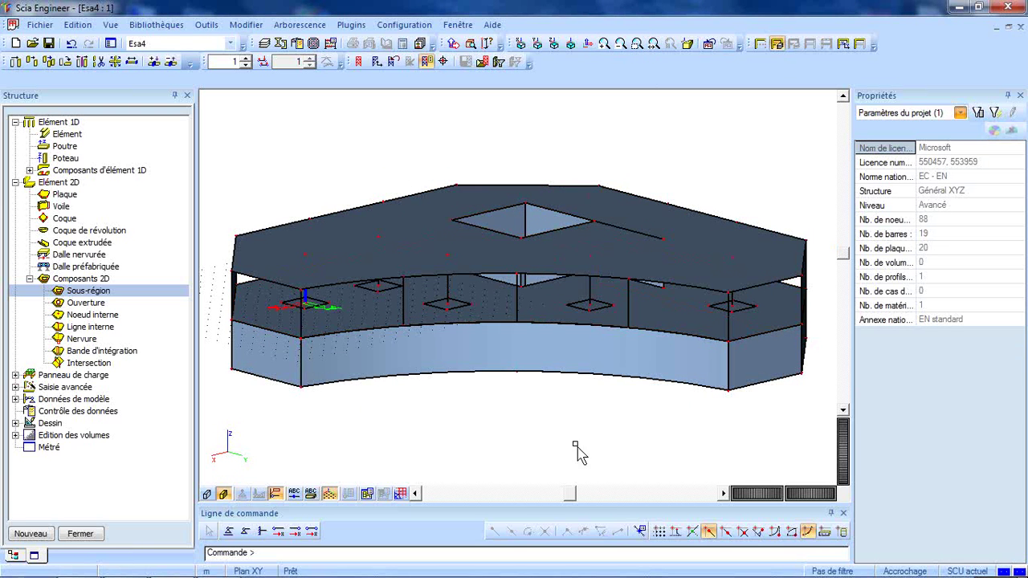
{"action": "right_click_drag", "start_coordinate": [568, 419], "coordinate": [563, 120], "text": "ctrl"}
{"action": "left_click", "coordinate": [537, 43]}
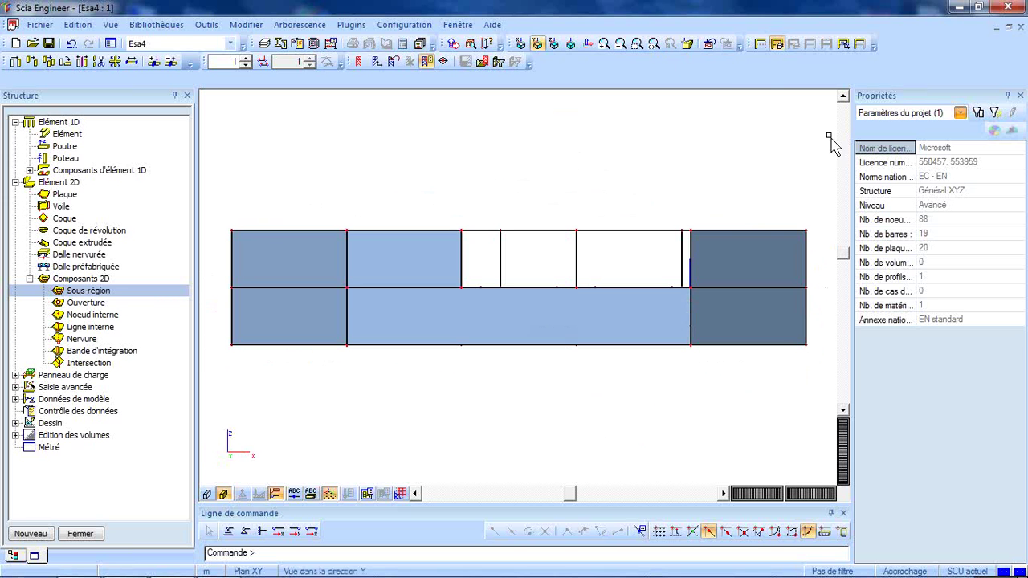
{"action": "left_click_drag", "start_coordinate": [224, 178], "coordinate": [224, 185]}
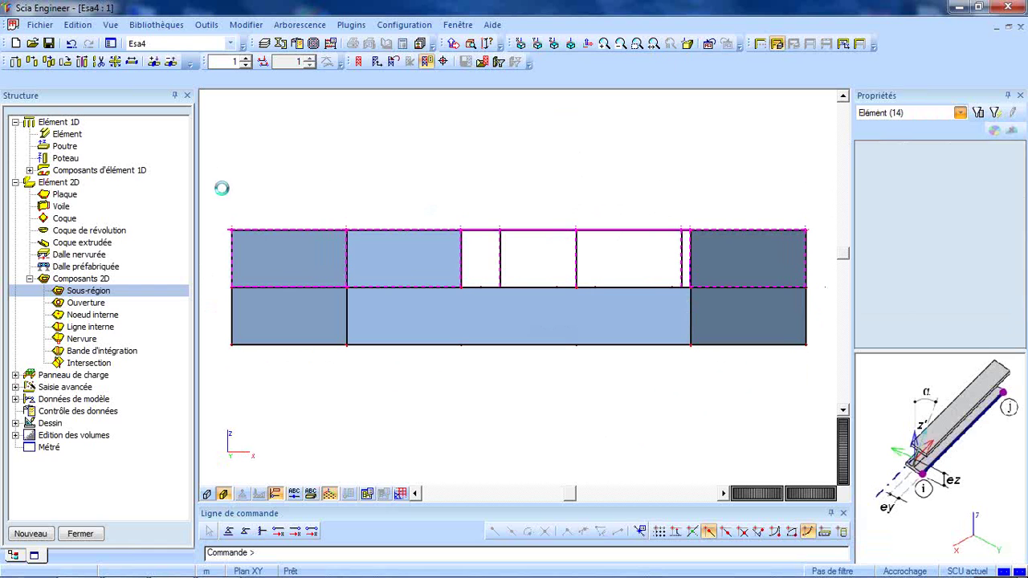
{"action": "left_click", "coordinate": [49, 64]}
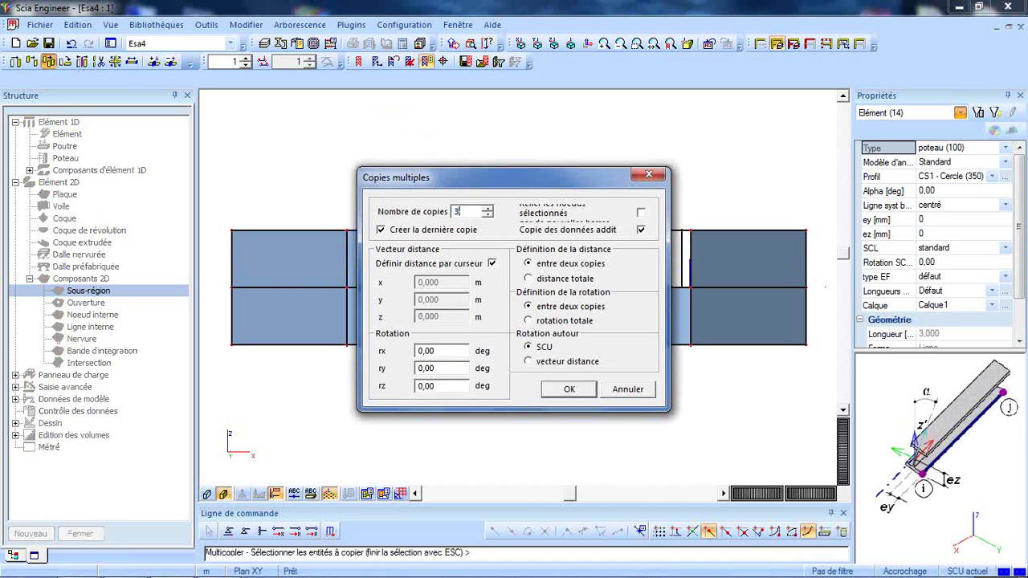
{"action": "left_click", "coordinate": [491, 264]}
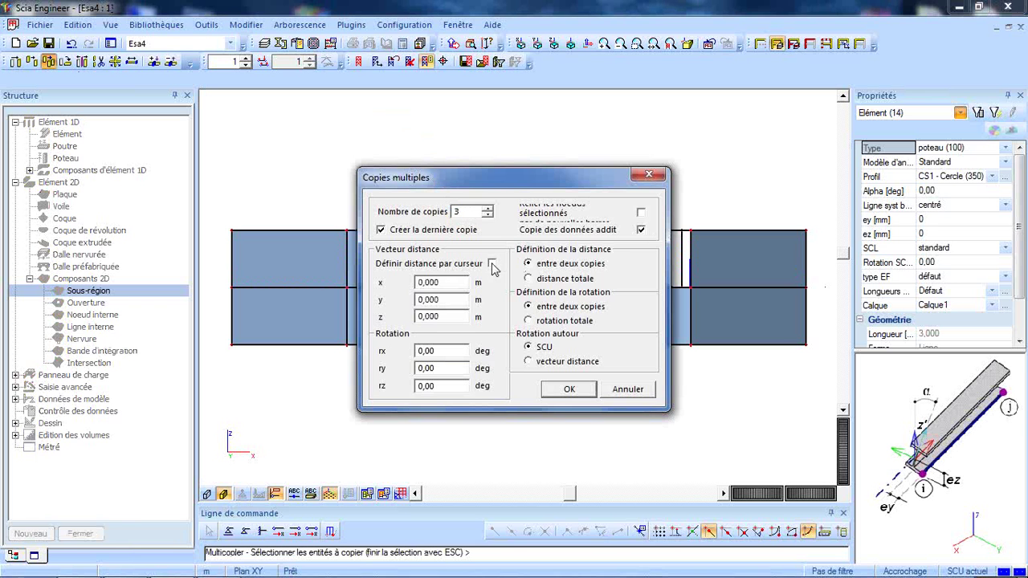
{"action": "double_click", "coordinate": [442, 317]}
{"action": "type", "text": "3"}
{"action": "left_click", "coordinate": [560, 394]}
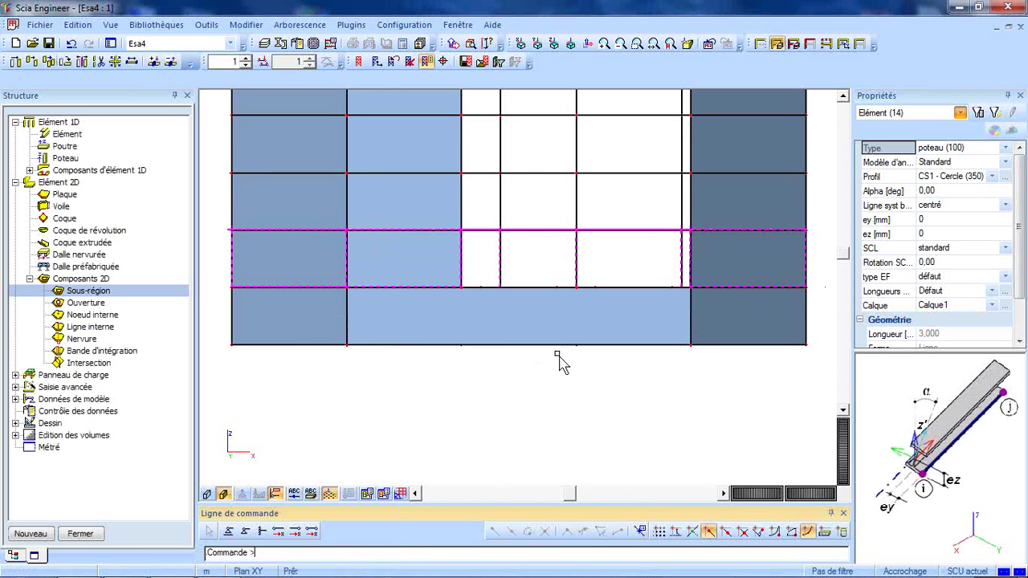
{"action": "scroll", "coordinate": [422, 351], "scroll_direction": "down", "scroll_amount": 1}
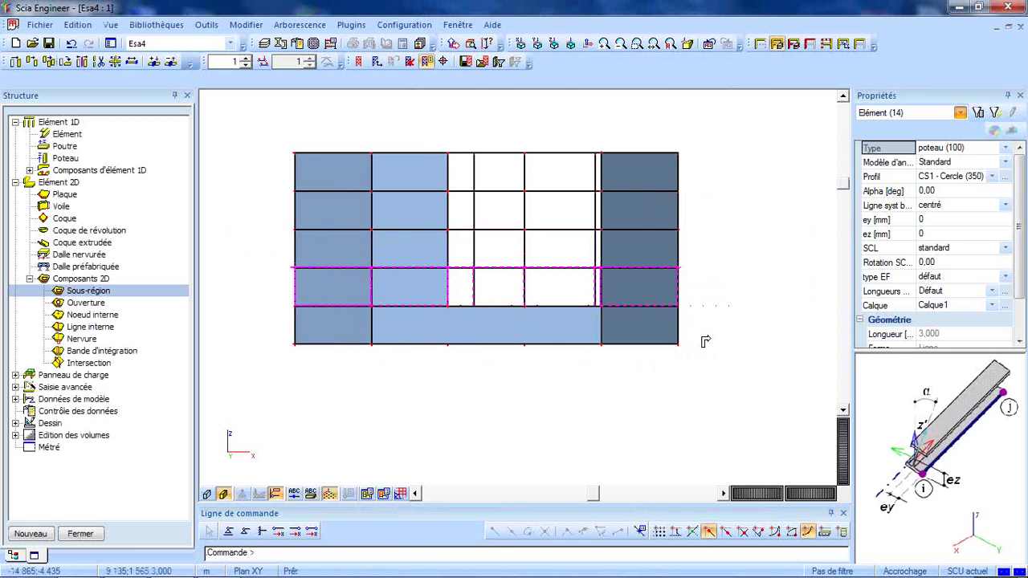
{"action": "right_click_drag", "start_coordinate": [704, 337], "coordinate": [580, 352], "text": "ctrl"}
{"action": "key", "text": "Escape"}
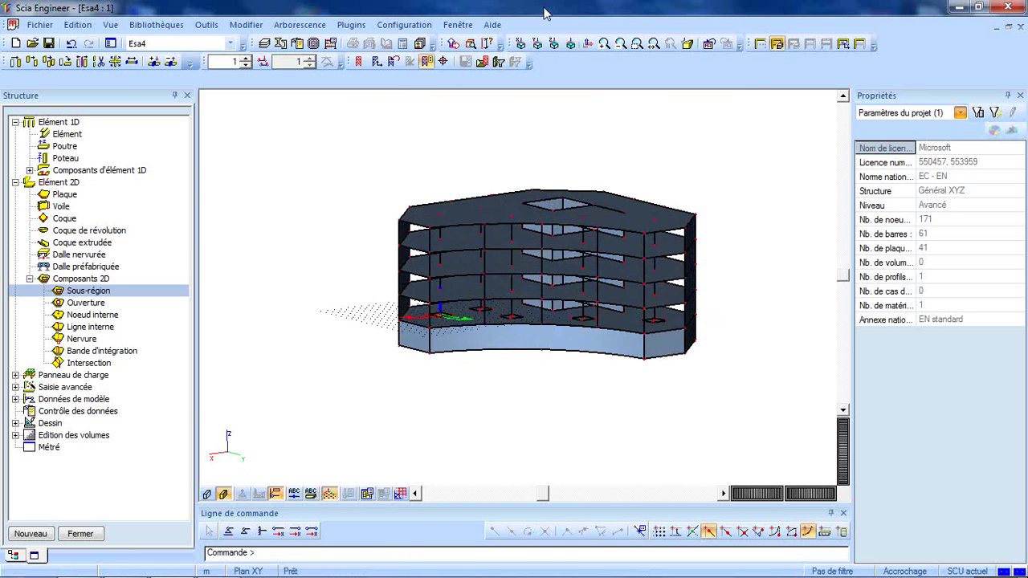
Delete the three copied storeys above the second storey
{"action": "left_click", "coordinate": [537, 44]}
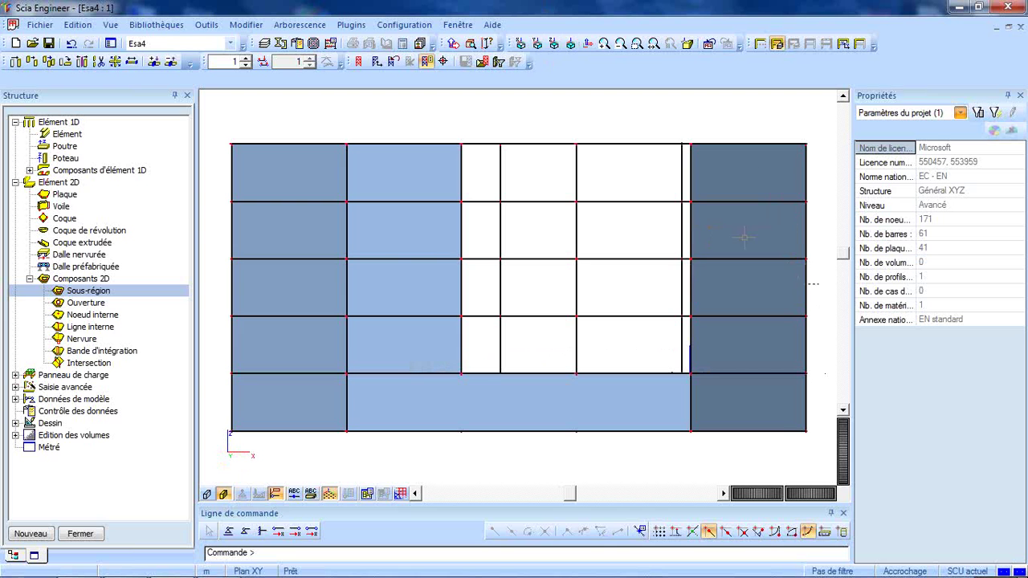
{"action": "left_click_drag", "start_coordinate": [184, 103], "coordinate": [819, 338]}
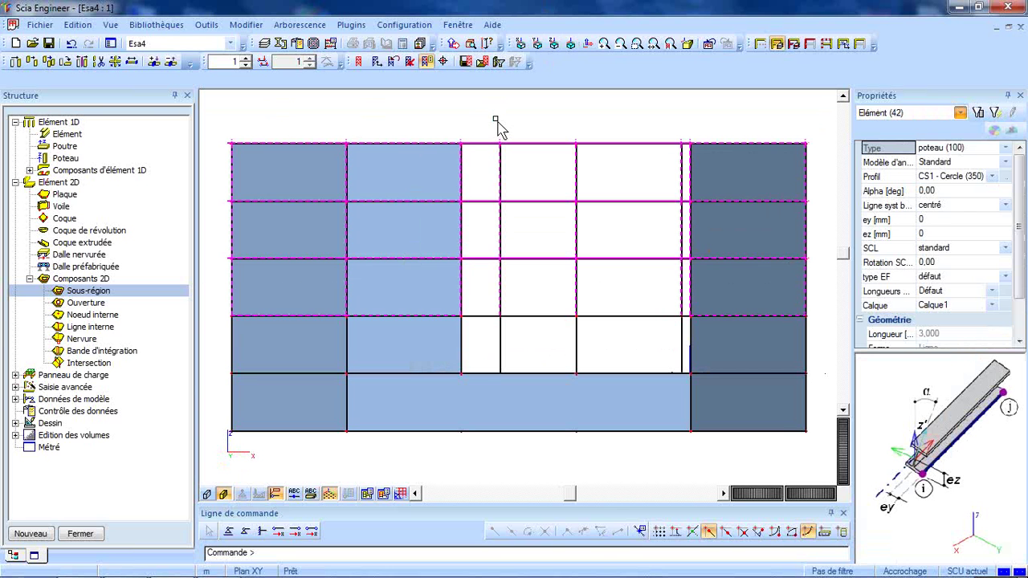
{"action": "key", "text": "Delete"}
{"action": "key", "text": "Return"}
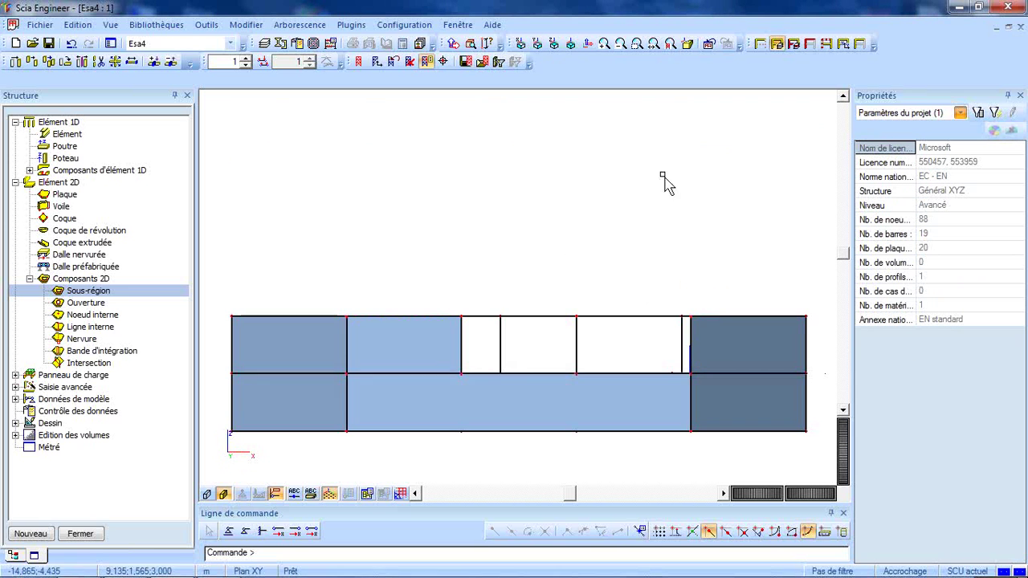
{"action": "right_click_drag", "start_coordinate": [758, 222], "coordinate": [599, 198], "text": "ctrl"}
{"action": "left_click", "coordinate": [653, 43]}
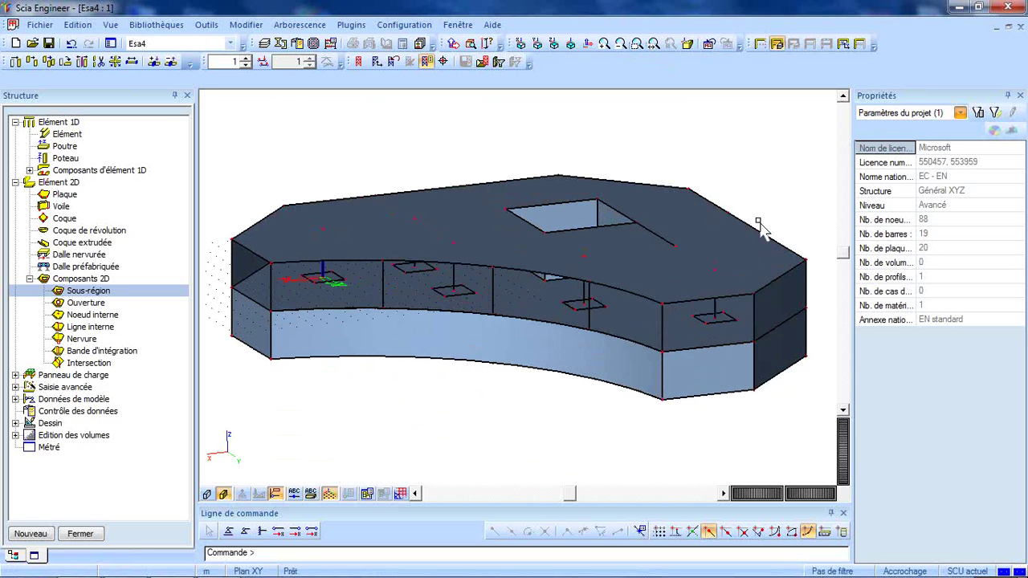
{"action": "mouse_move", "coordinate": [759, 225]}
{"action": "right_mouse_down", "text": "ctrl"}
{"action": "mouse_move", "coordinate": [751, 193]}
{"action": "mouse_move", "coordinate": [765, 210]}
{"action": "right_mouse_up", "text": "ctrl"}
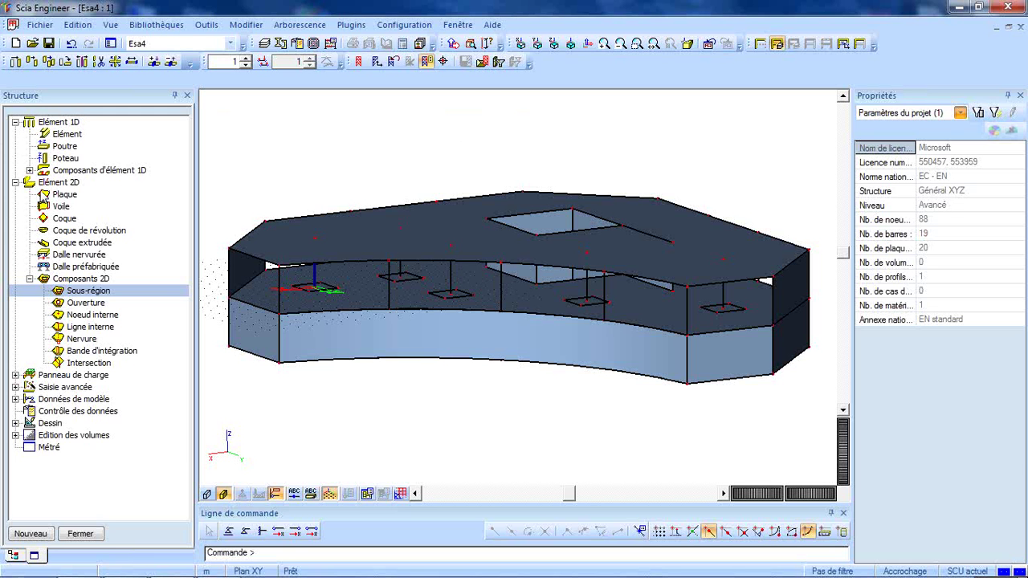
Start defining a new surface support (elastic foundation) in the model data
{"action": "left_click", "coordinate": [15, 182]}
{"action": "left_click", "coordinate": [15, 122]}
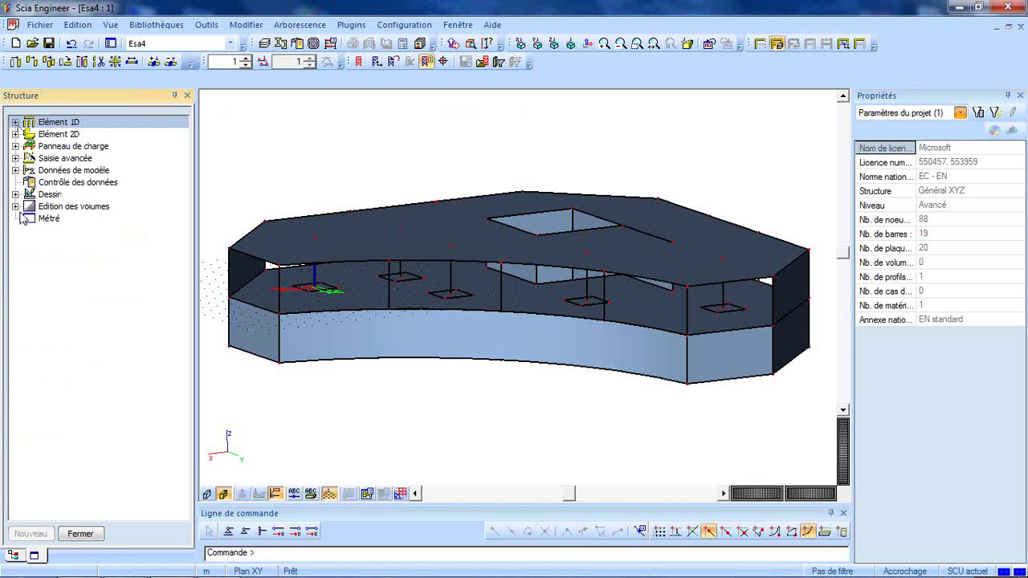
{"action": "left_click", "coordinate": [15, 170]}
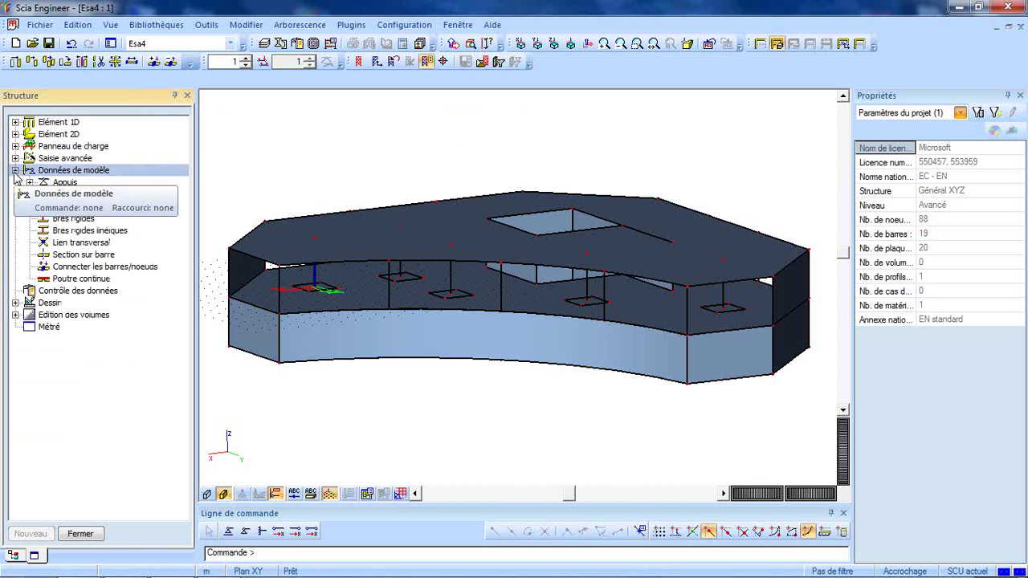
{"action": "left_click", "coordinate": [30, 182]}
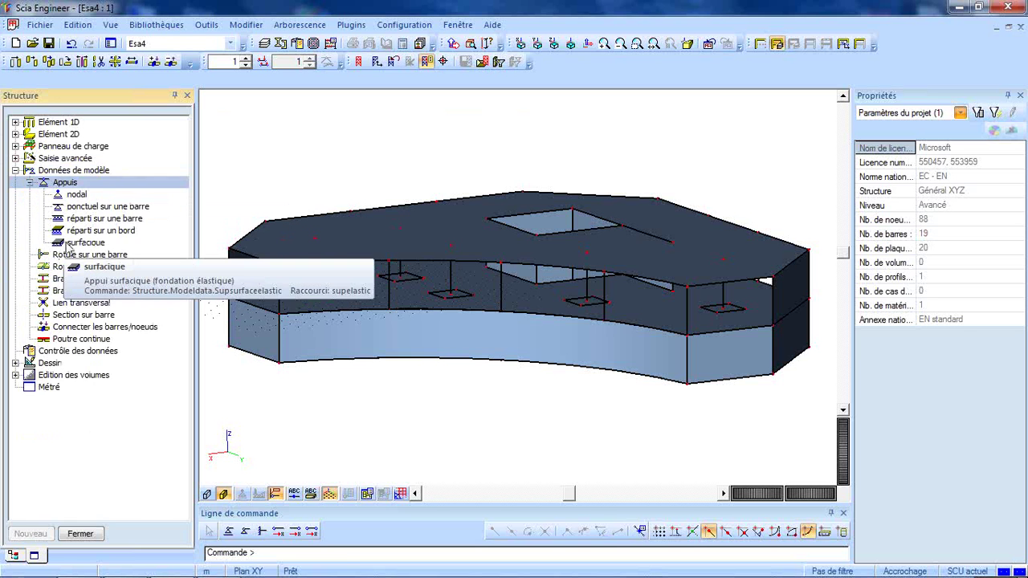
{"action": "double_click", "coordinate": [85, 242]}
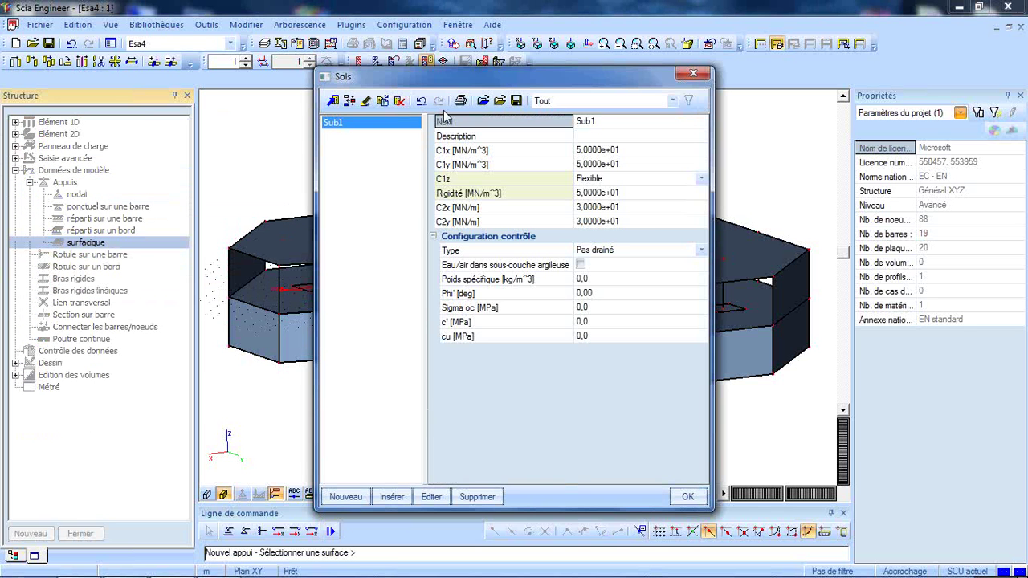
Examine the stiffness setting of soil Sub1 and browse the system database of NEN 6740 soils without copying any
{"action": "left_click", "coordinate": [498, 194]}
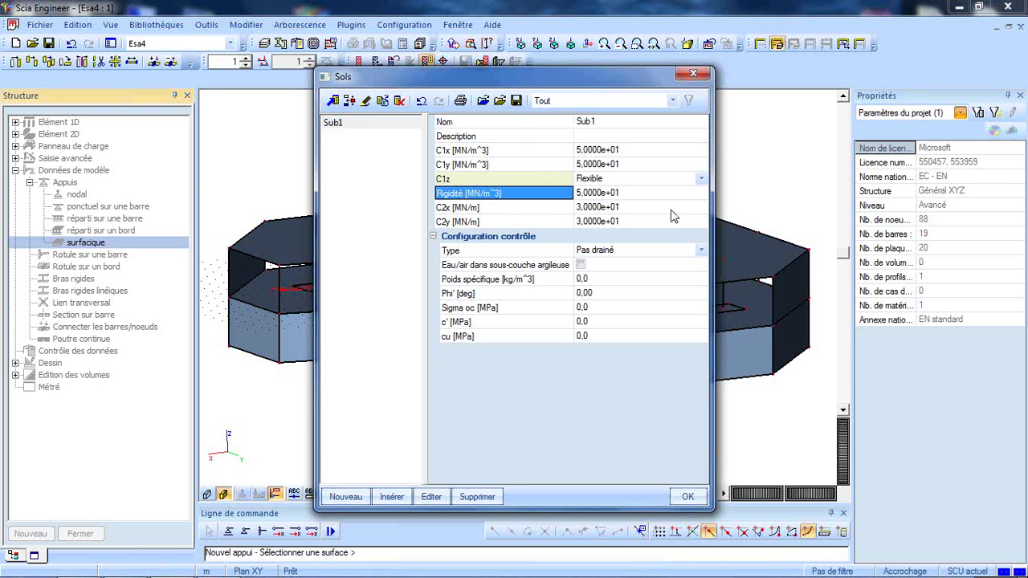
{"action": "left_click", "coordinate": [483, 102]}
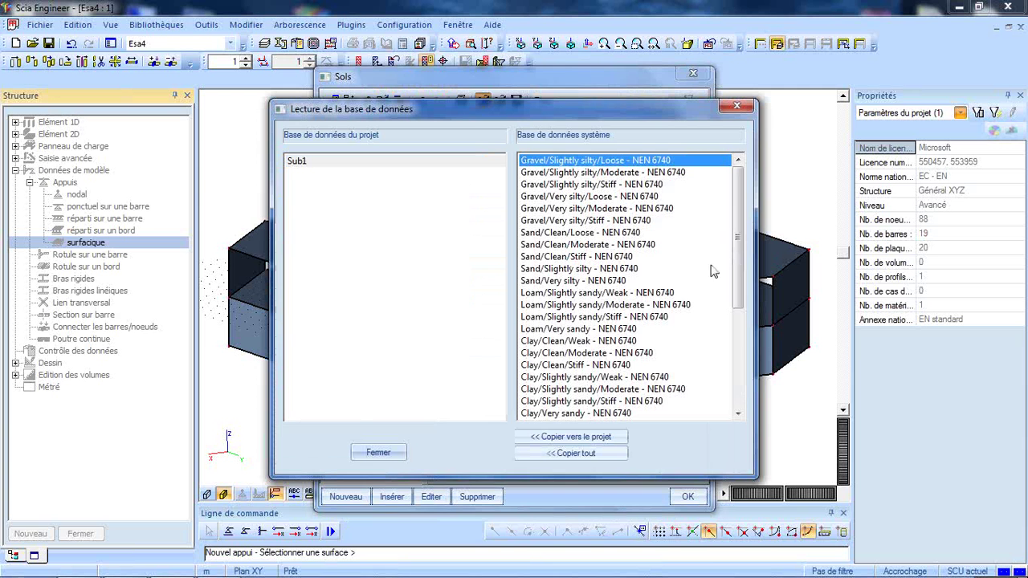
{"action": "mouse_move", "coordinate": [739, 245]}
{"action": "left_mouse_down"}
{"action": "mouse_move", "coordinate": [742, 359]}
{"action": "mouse_move", "coordinate": [739, 227]}
{"action": "left_mouse_up"}
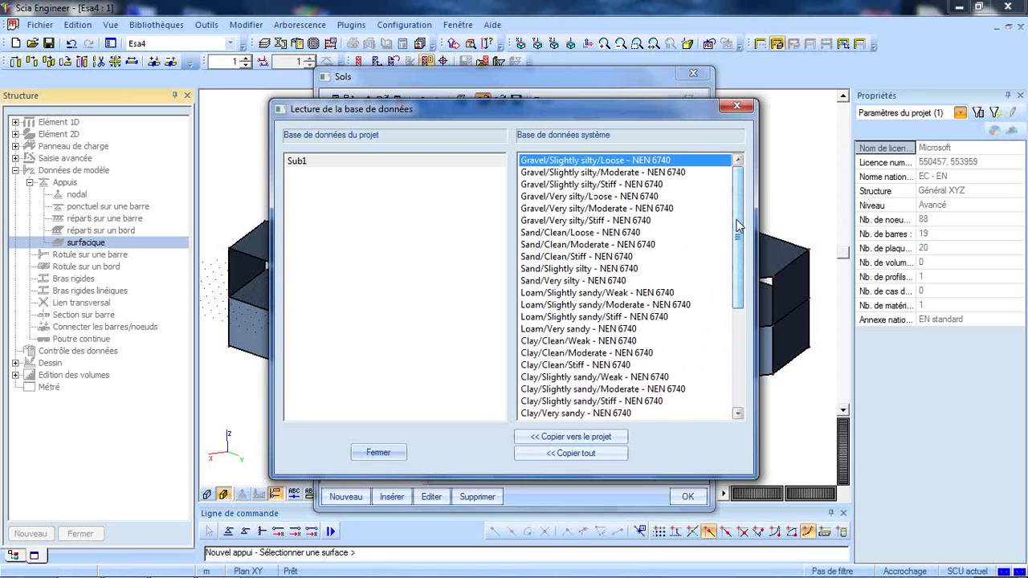
{"action": "left_click", "coordinate": [737, 105]}
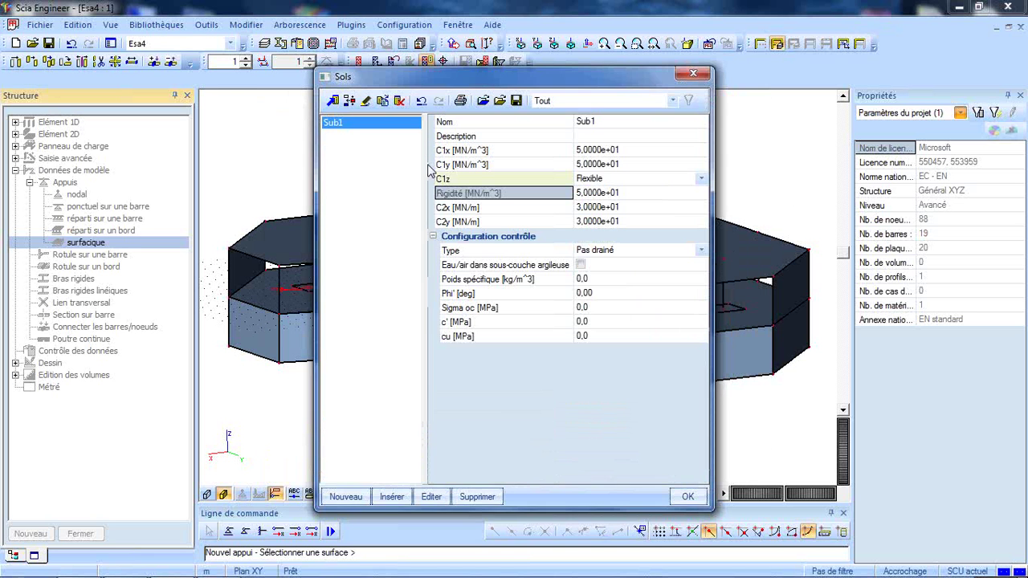
Apply an individual elastic-soil surface support with soil Sub1 to base slab D1, and end the support command
{"action": "left_click", "coordinate": [688, 497]}
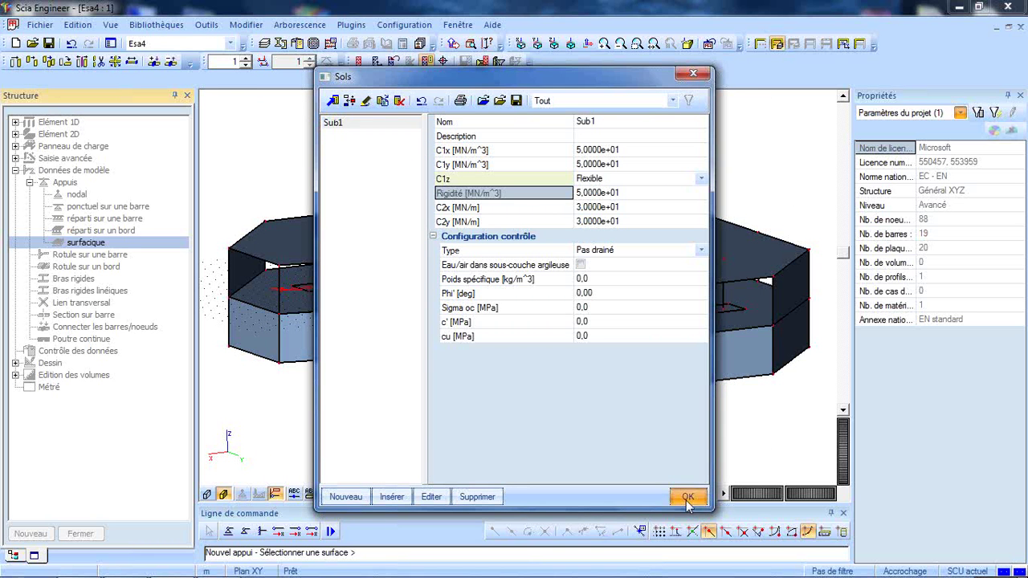
{"action": "left_click", "coordinate": [735, 426]}
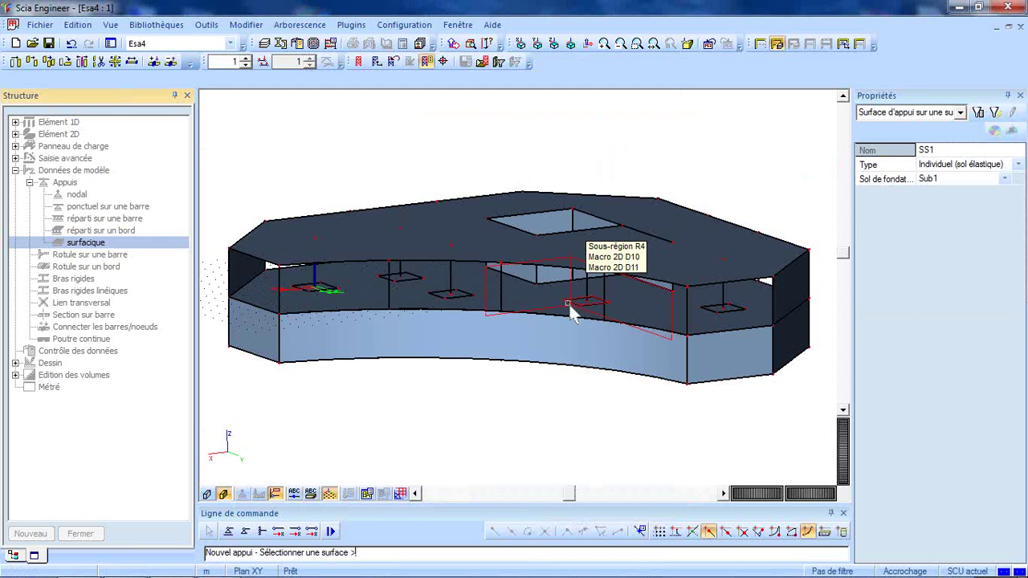
{"action": "left_click", "coordinate": [496, 367]}
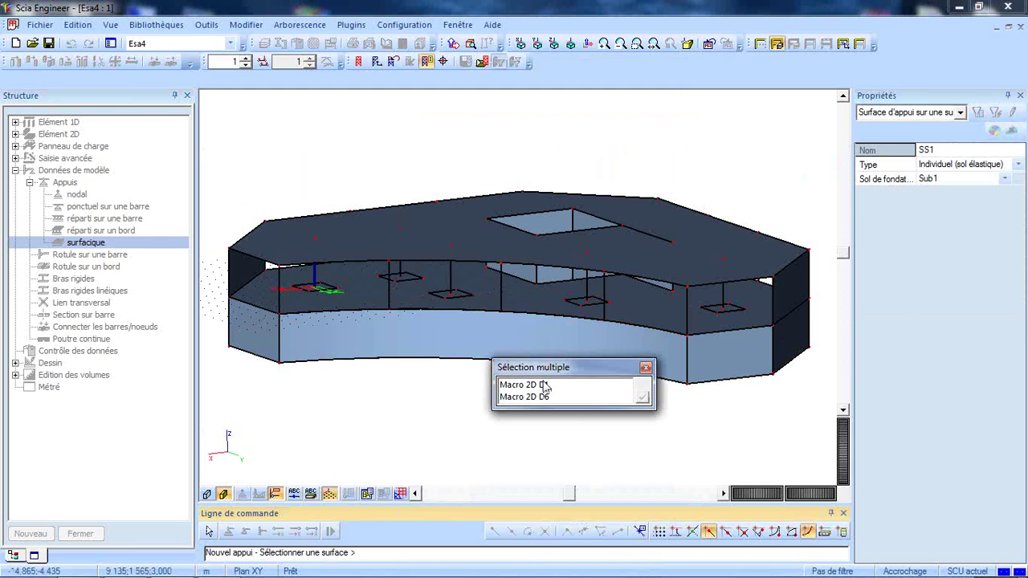
{"action": "left_click", "coordinate": [518, 398]}
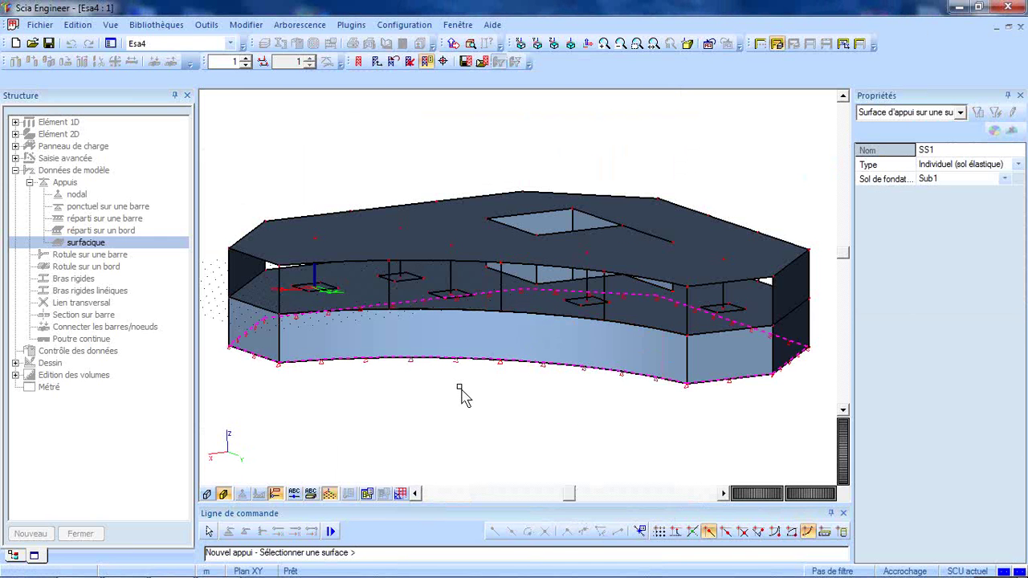
{"action": "scroll", "coordinate": [464, 397], "scroll_direction": "down", "scroll_amount": 2}
{"action": "key", "text": "Escape"}
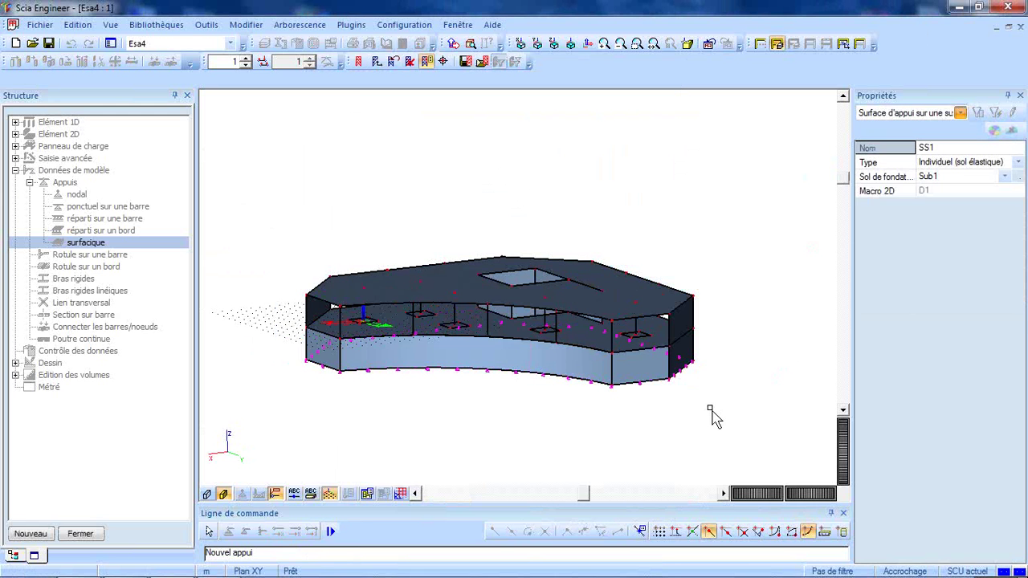
{"action": "key", "text": "Escape"}
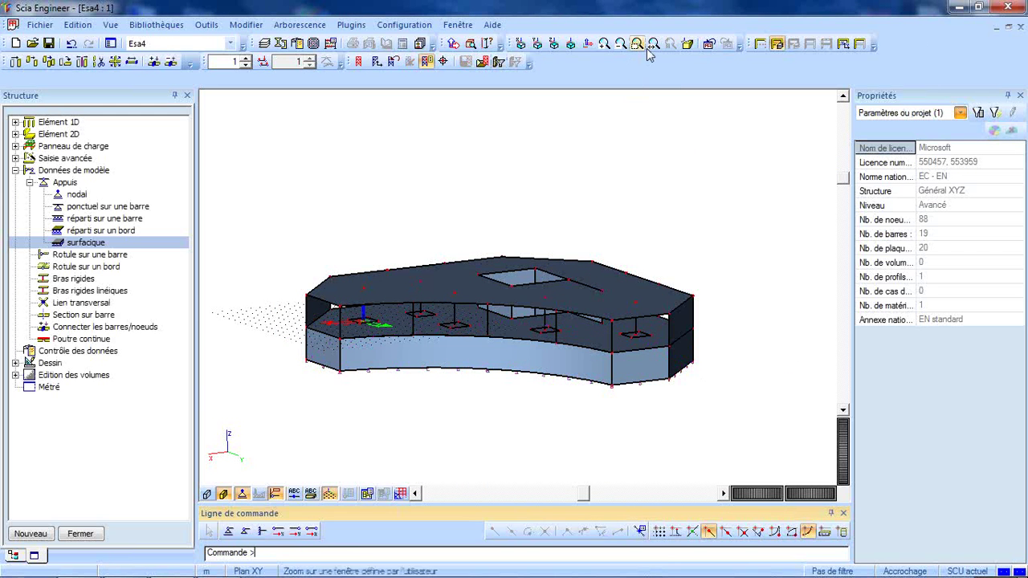
Connect all structural entities of the model, with connection enabled and a 0.001 m minimum distance between nodes
{"action": "right_click_drag", "start_coordinate": [708, 190], "coordinate": [684, 187], "text": "ctrl"}
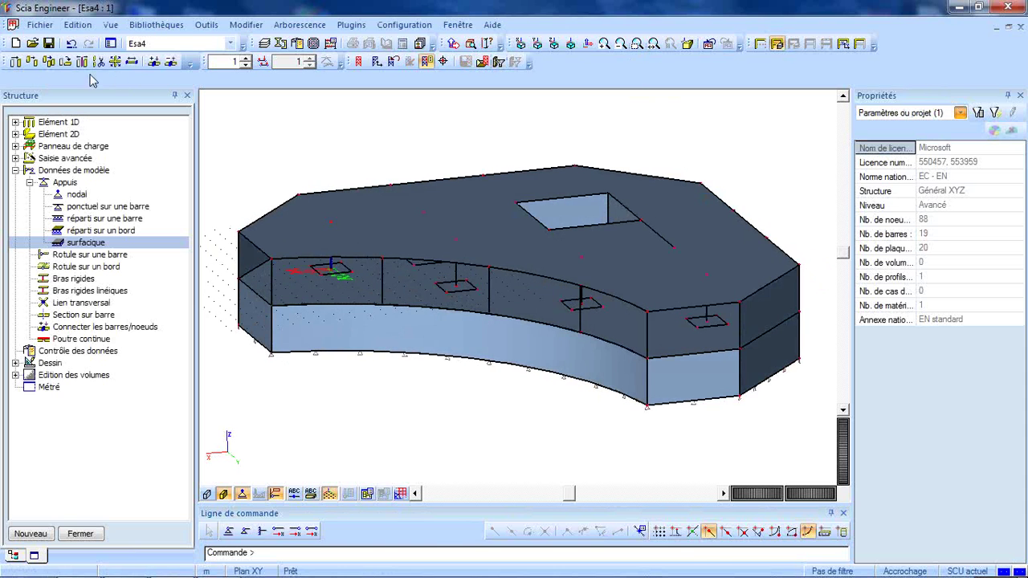
{"action": "left_click", "coordinate": [153, 62]}
{"action": "key", "text": "Escape"}
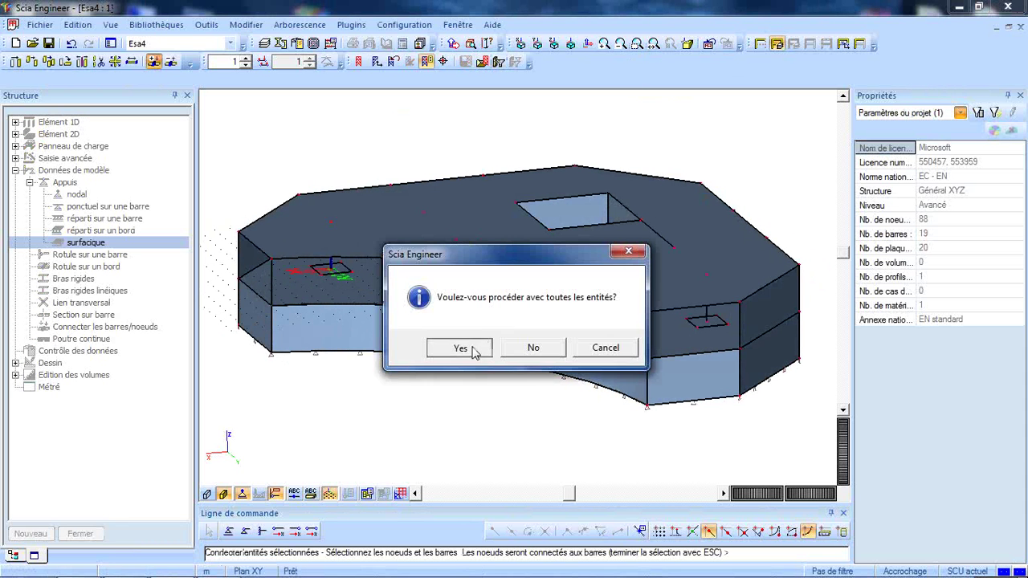
{"action": "left_click", "coordinate": [459, 347]}
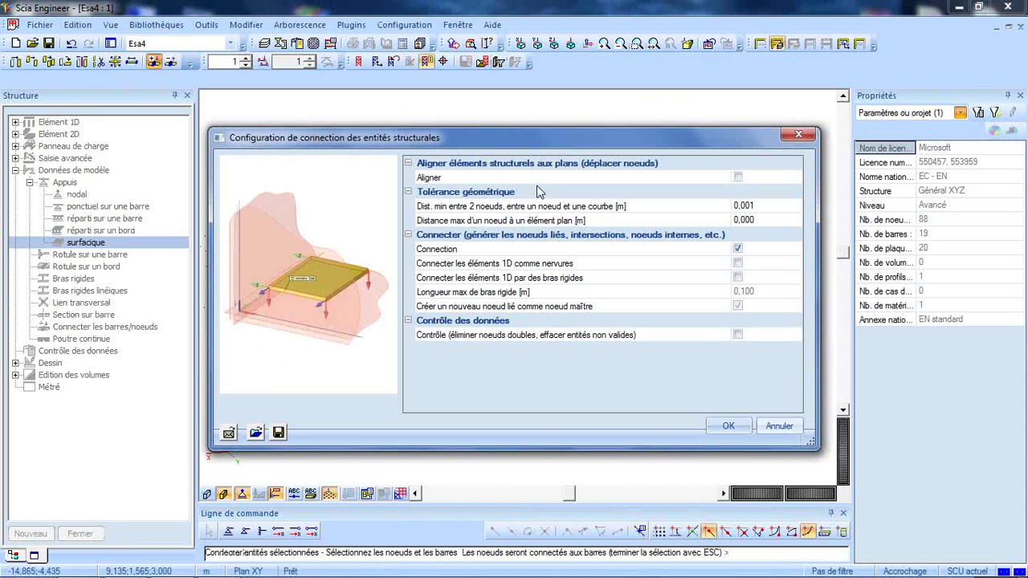
{"action": "left_click", "coordinate": [728, 426]}
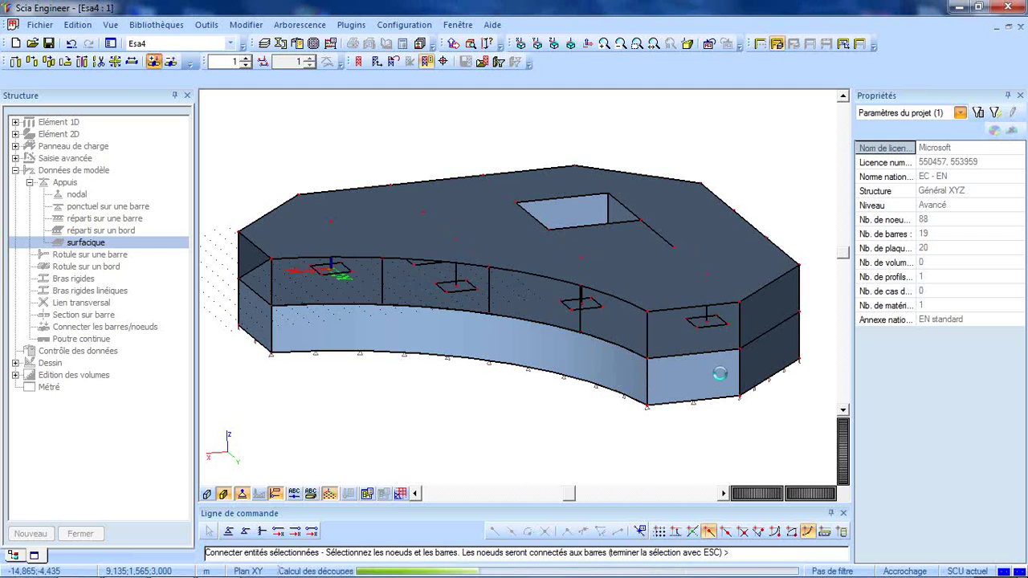
{"action": "left_click", "coordinate": [603, 348]}
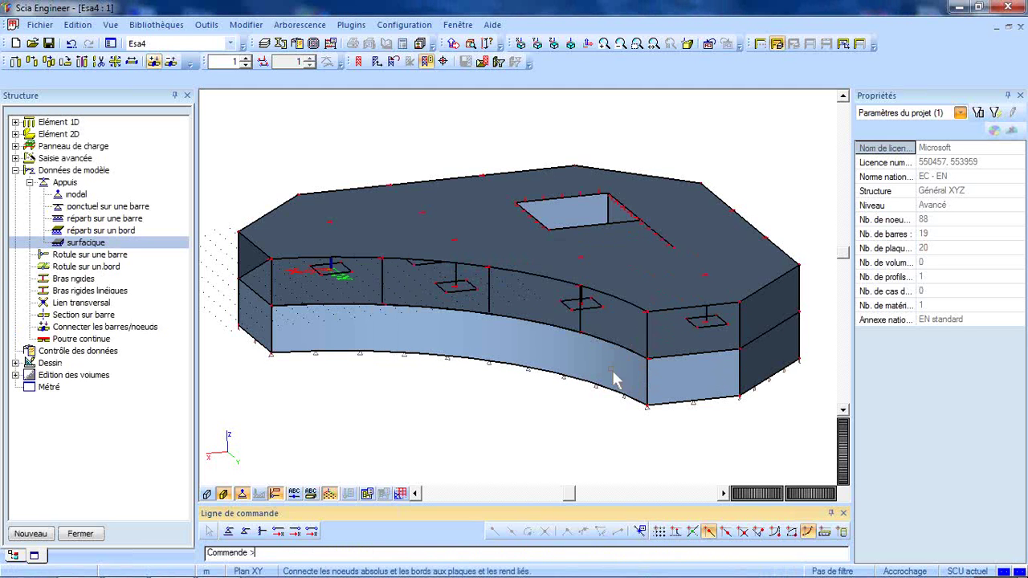
Inspect the generated intersections along the slab opening and inner wall edges and the linked nodes at the column heads
{"action": "right_click_drag", "start_coordinate": [617, 380], "coordinate": [545, 391], "text": "ctrl"}
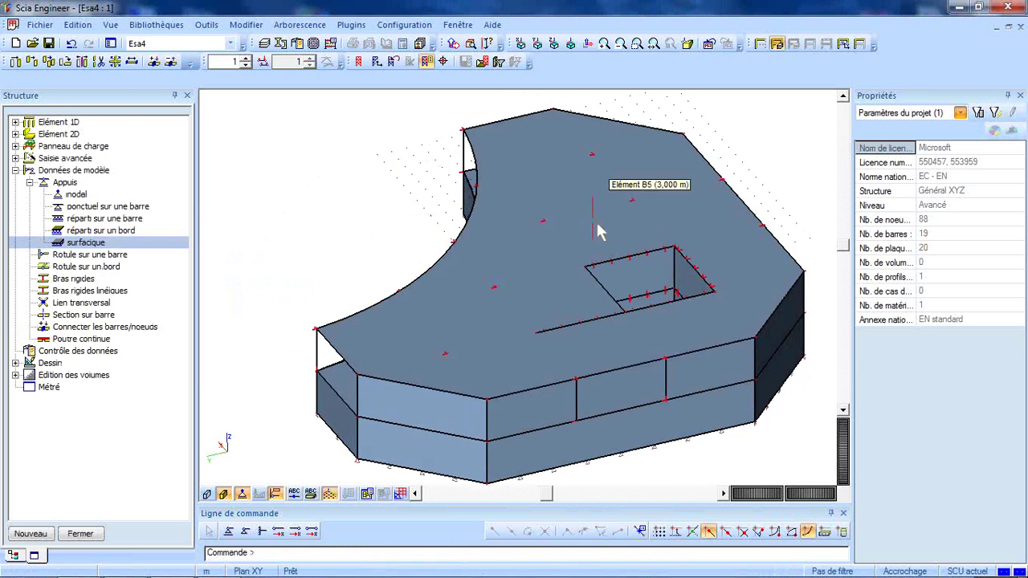
{"action": "scroll", "coordinate": [611, 277], "scroll_direction": "up", "scroll_amount": 8}
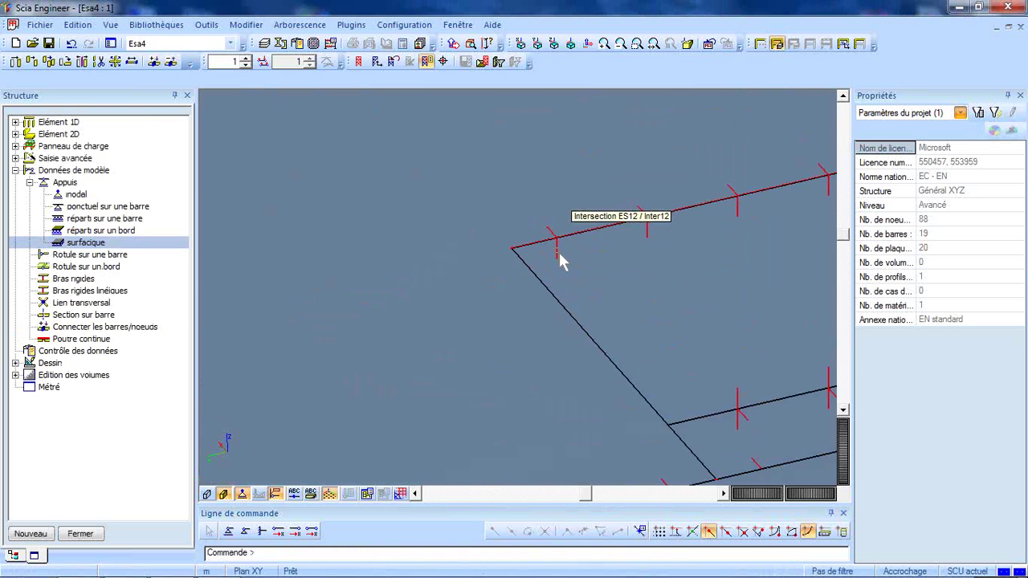
{"action": "scroll", "coordinate": [532, 207], "scroll_direction": "down", "scroll_amount": 4}
{"action": "scroll", "coordinate": [603, 206], "scroll_direction": "up", "scroll_amount": 2}
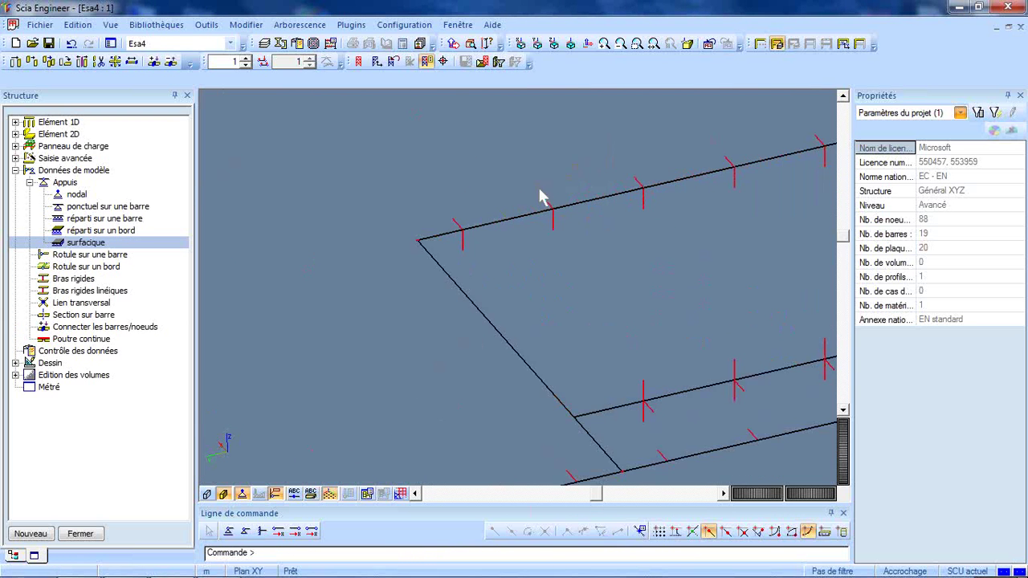
{"action": "scroll", "coordinate": [473, 196], "scroll_direction": "down", "scroll_amount": 2}
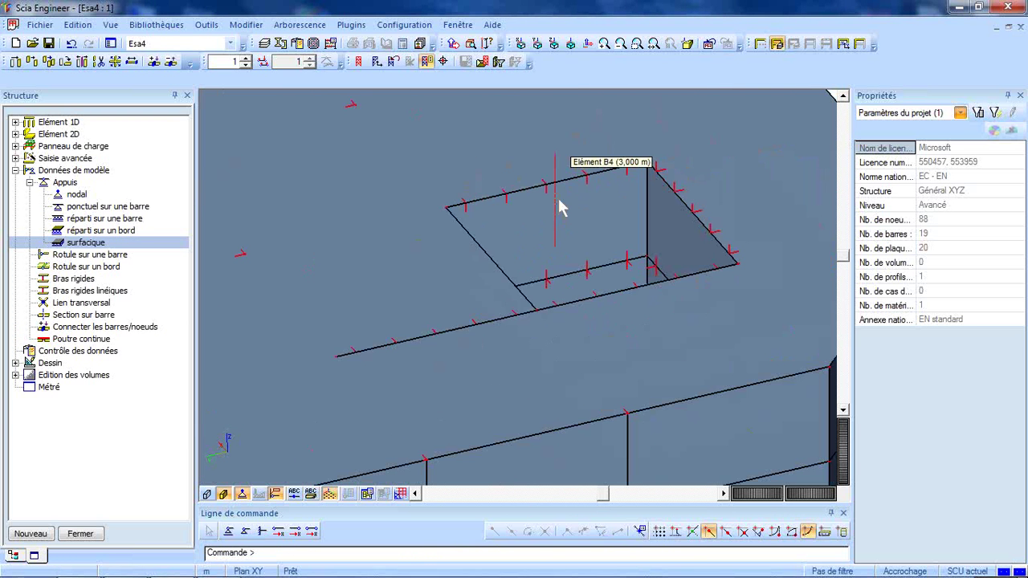
{"action": "scroll", "coordinate": [560, 204], "scroll_direction": "down", "scroll_amount": 4}
{"action": "scroll", "coordinate": [418, 229], "scroll_direction": "up", "scroll_amount": 5}
{"action": "scroll", "coordinate": [423, 233], "scroll_direction": "up", "scroll_amount": 2}
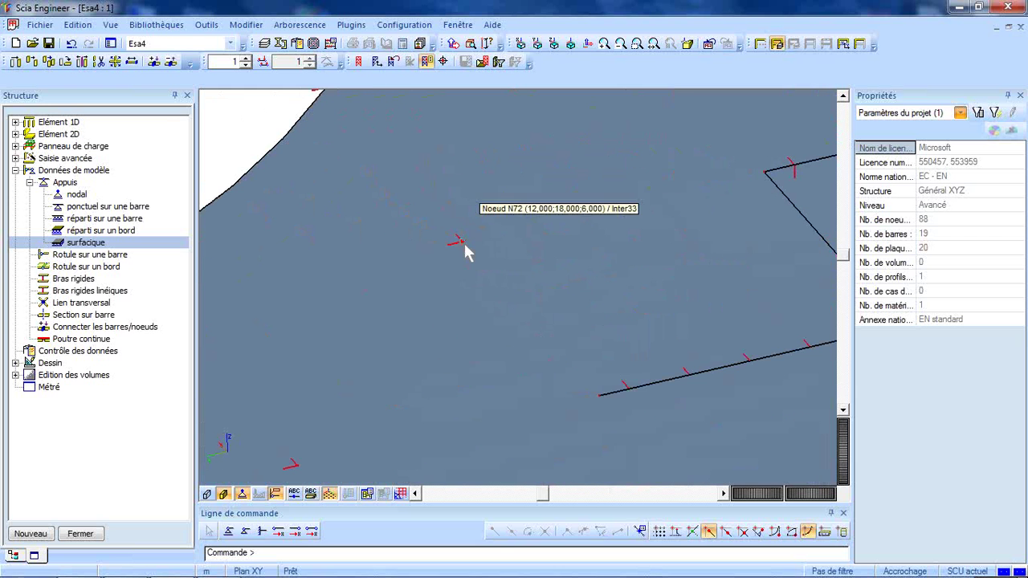
{"action": "scroll", "coordinate": [454, 251], "scroll_direction": "down", "scroll_amount": 1}
{"action": "scroll", "coordinate": [438, 258], "scroll_direction": "down", "scroll_amount": 3}
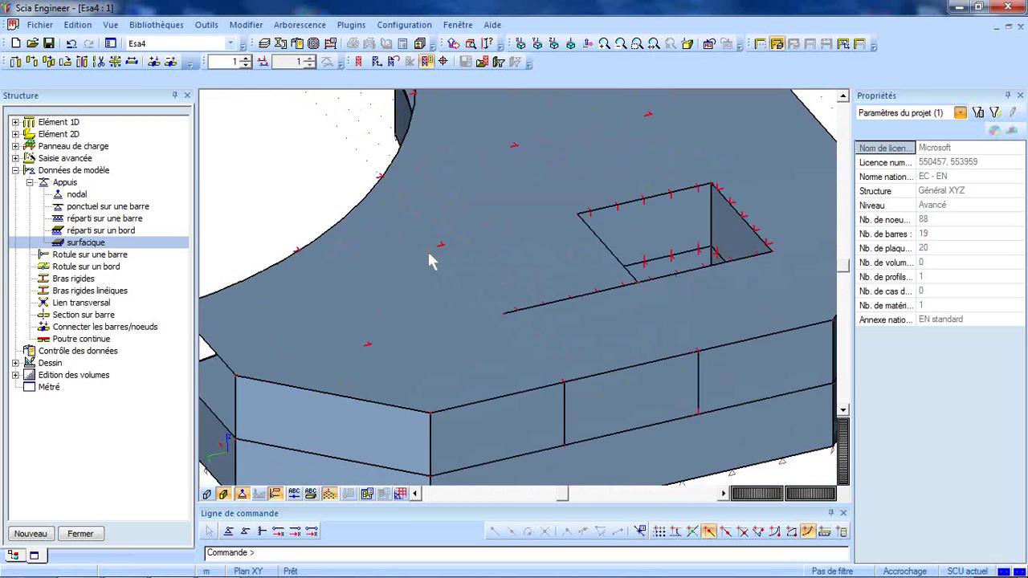
{"action": "scroll", "coordinate": [441, 252], "scroll_direction": "up", "scroll_amount": 2}
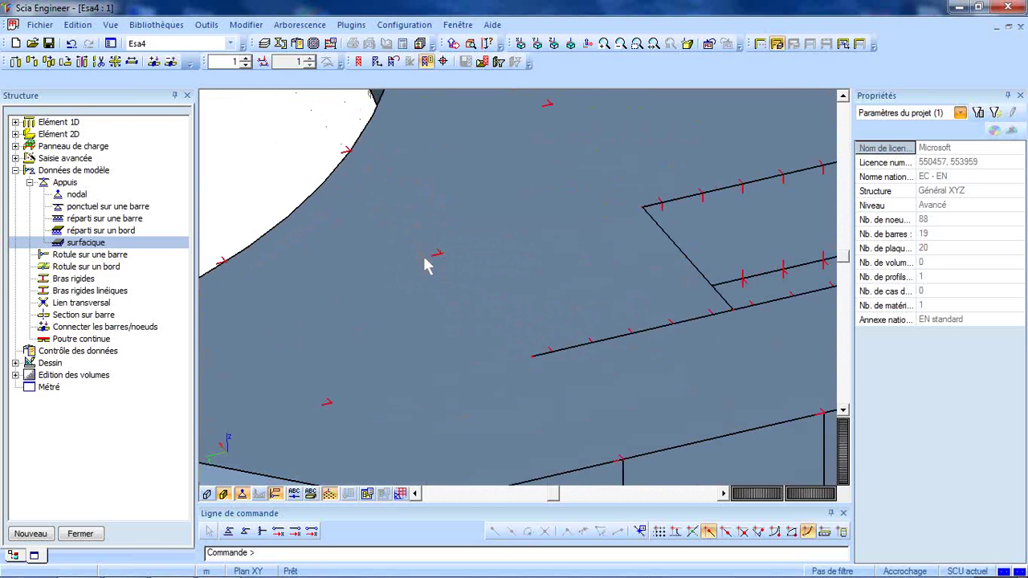
{"action": "scroll", "coordinate": [429, 269], "scroll_direction": "down", "scroll_amount": 2}
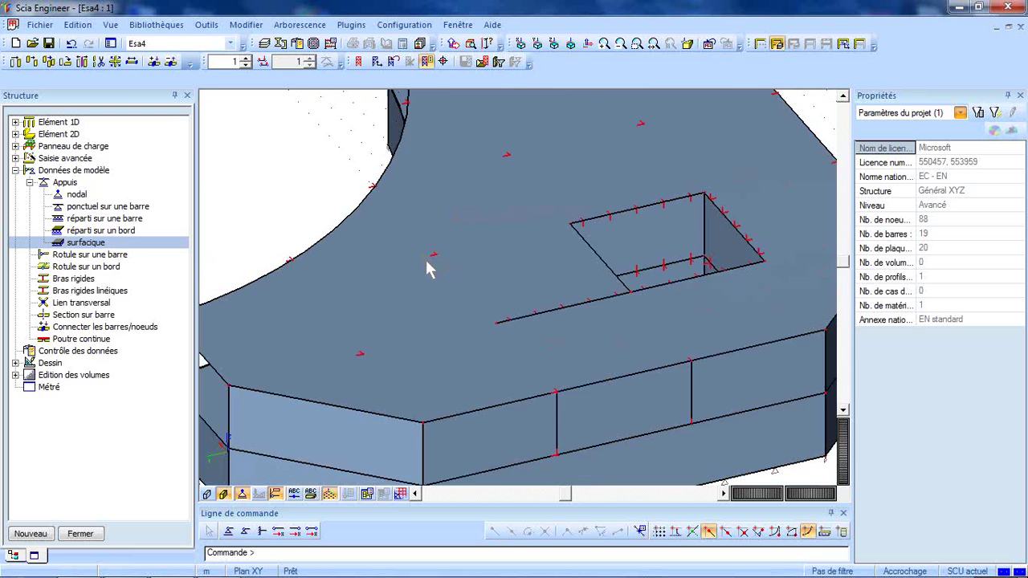
{"action": "scroll", "coordinate": [429, 269], "scroll_direction": "down", "scroll_amount": 3}
{"action": "right_click_drag", "start_coordinate": [583, 278], "coordinate": [668, 276], "text": "ctrl"}
{"action": "scroll", "coordinate": [654, 280], "scroll_direction": "up", "scroll_amount": 2}
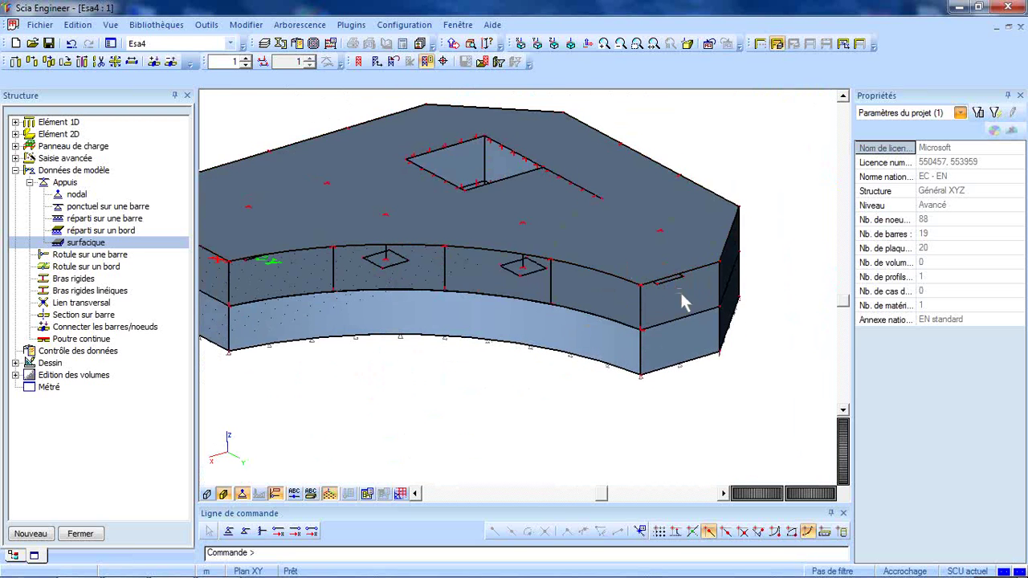
{"action": "scroll", "coordinate": [682, 301], "scroll_direction": "down", "scroll_amount": 2}
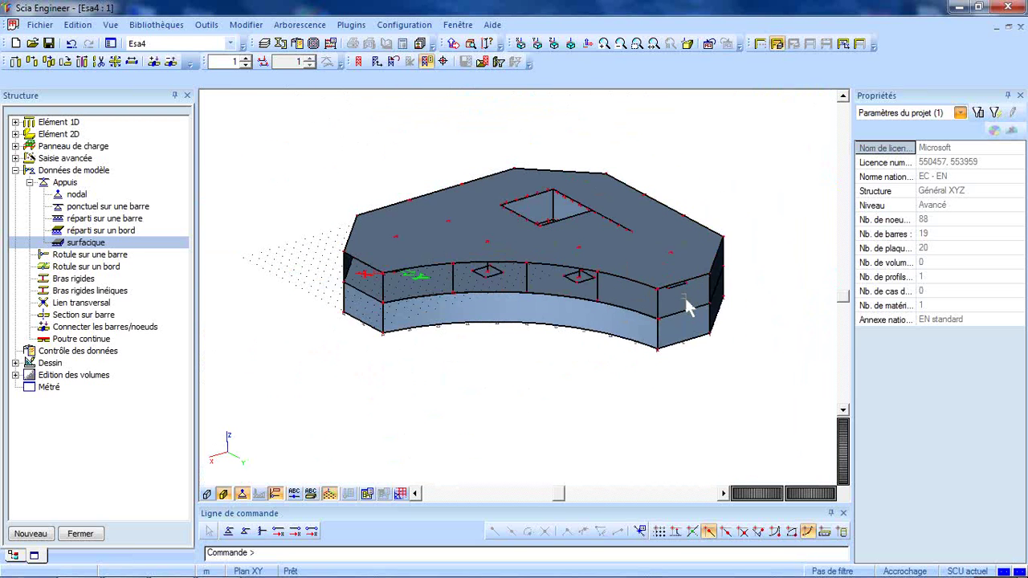
Run the structure data check on double nodes, members, data references and additional data positions, and close its report
{"action": "left_click", "coordinate": [296, 43]}
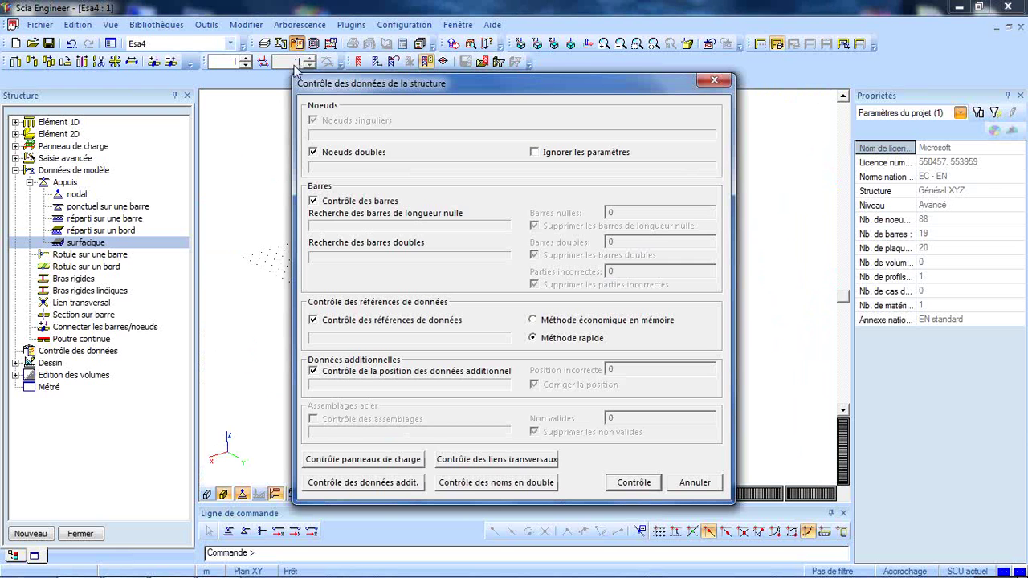
{"action": "left_click", "coordinate": [643, 483]}
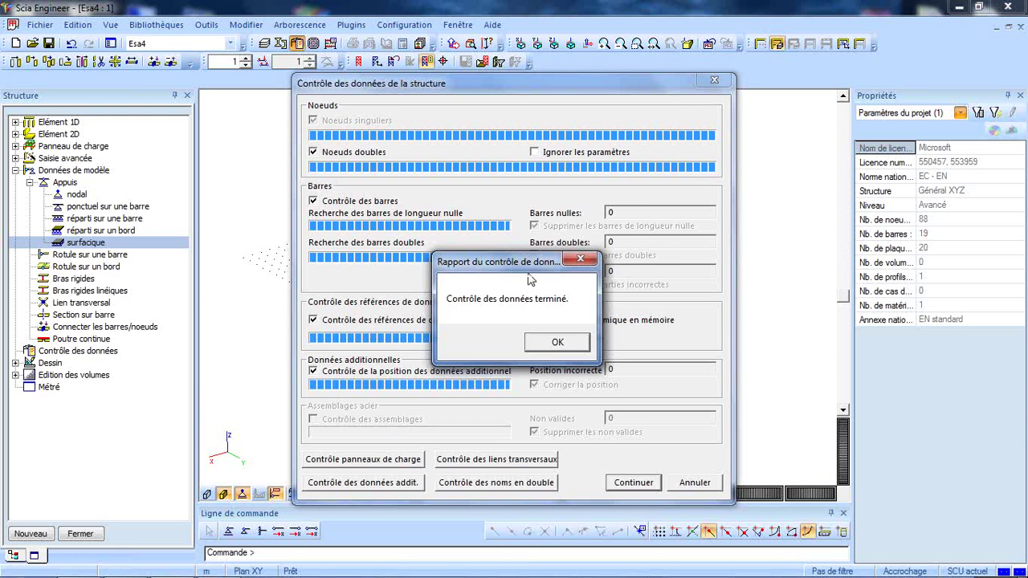
{"action": "left_click_drag", "start_coordinate": [523, 271], "coordinate": [743, 205]}
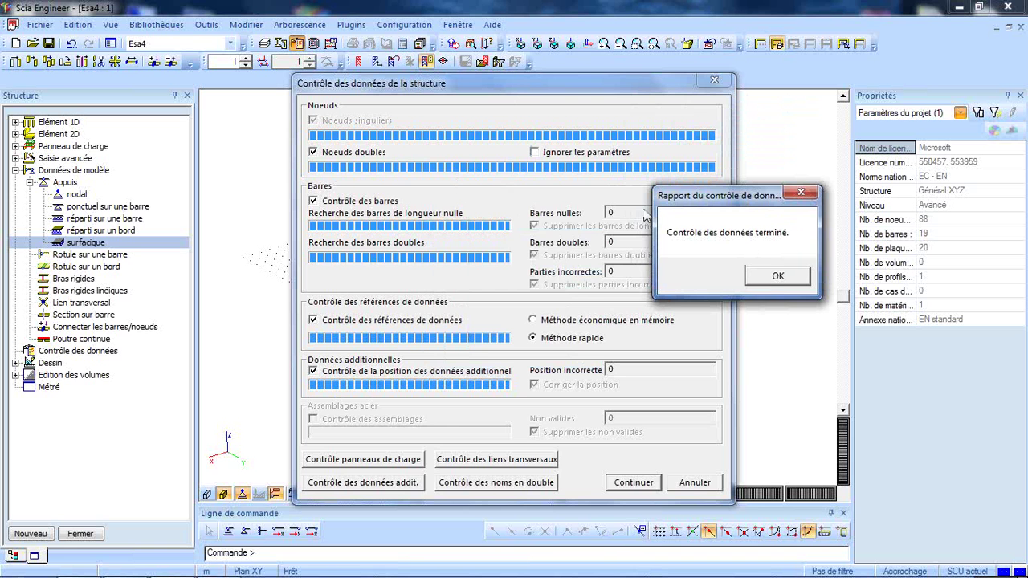
{"action": "left_click", "coordinate": [779, 276]}
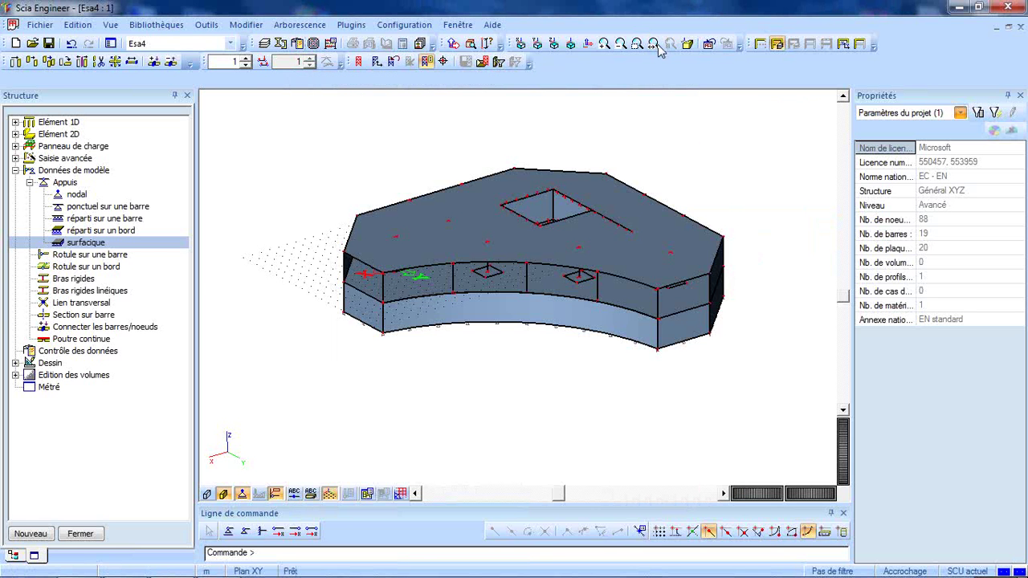
Leave structure input and display the members as rendered volumes across the whole model
{"action": "left_click", "coordinate": [654, 46]}
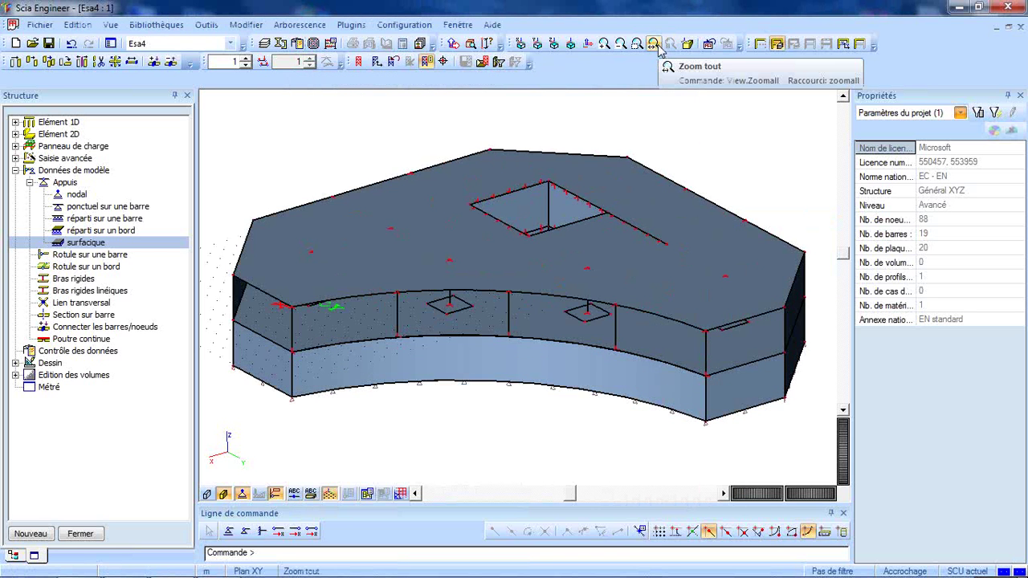
{"action": "left_click", "coordinate": [80, 534]}
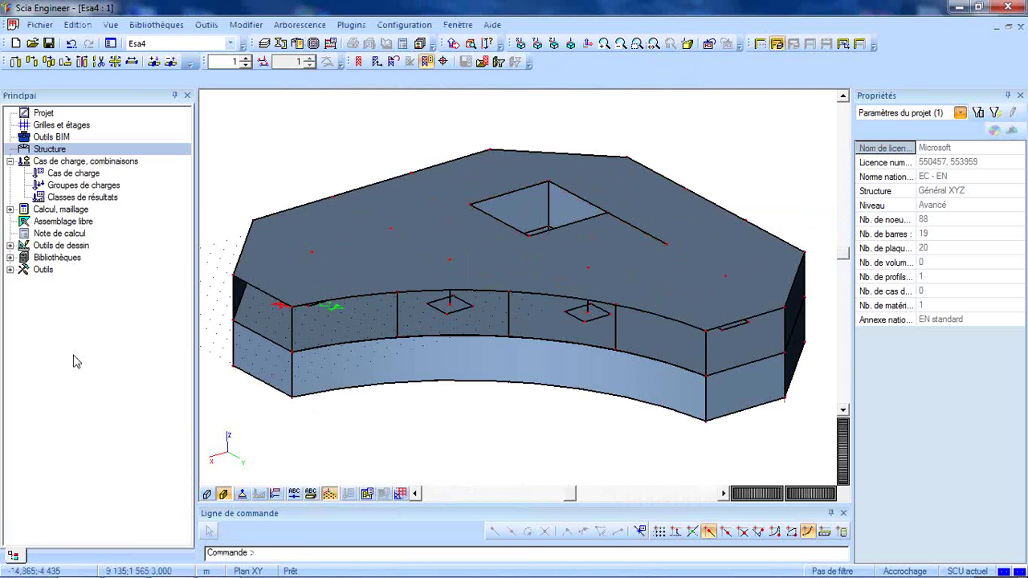
{"action": "left_click", "coordinate": [208, 495]}
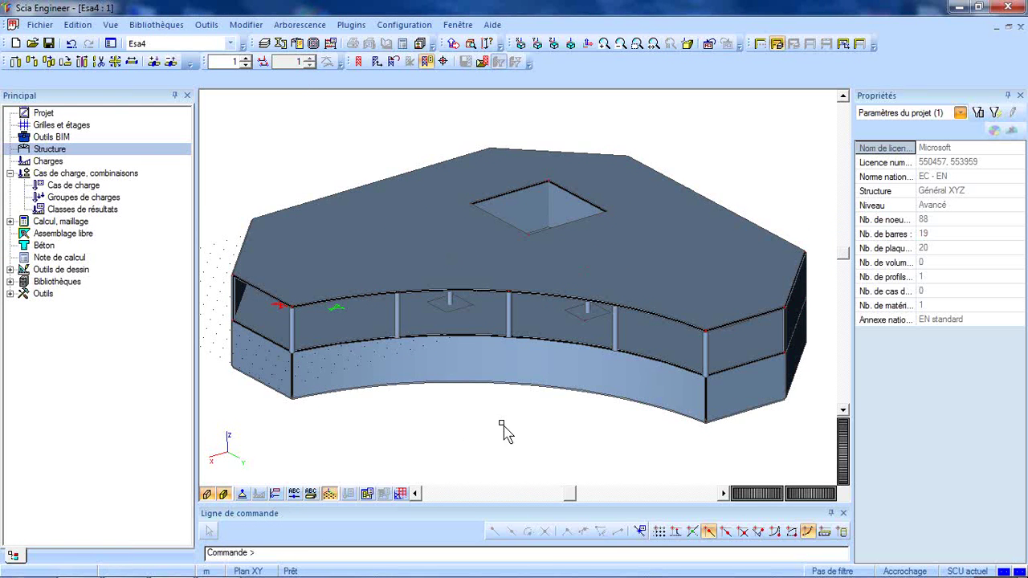
{"action": "right_click_drag", "start_coordinate": [501, 429], "coordinate": [532, 415], "text": "ctrl"}
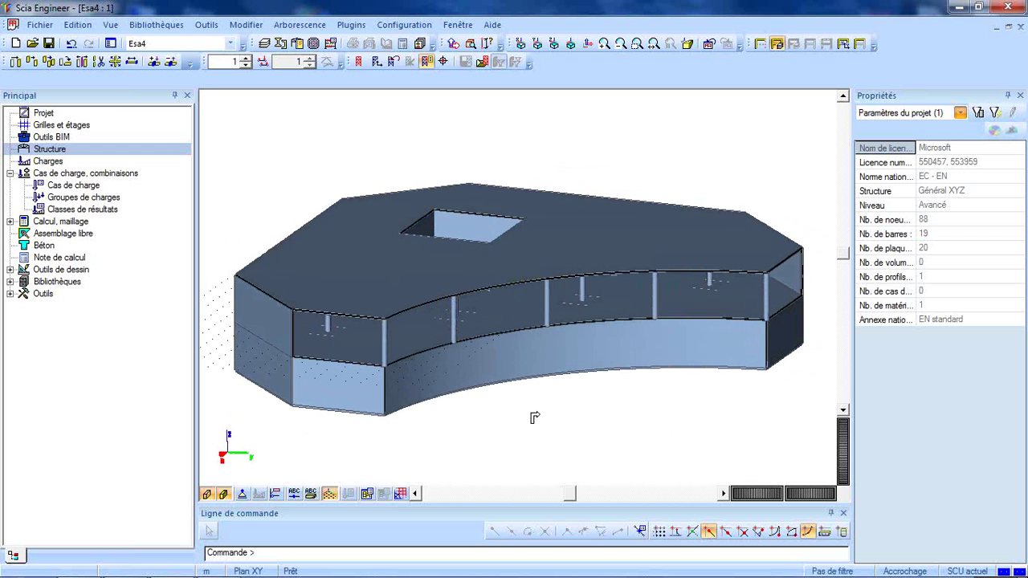
Rename the existing self-weight load case to PP and give it the description "Poids propre"
{"action": "left_click", "coordinate": [64, 186]}
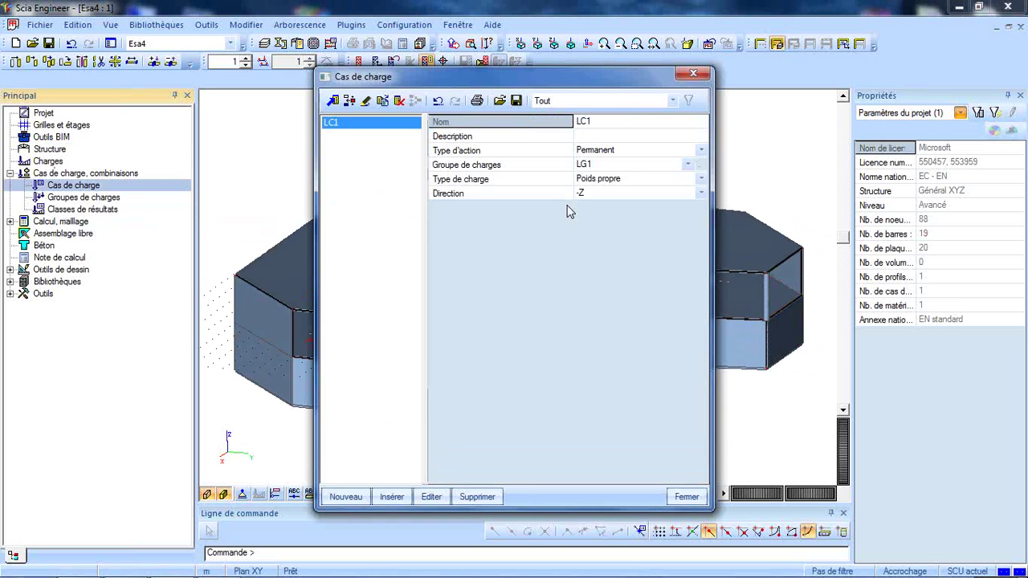
{"action": "left_click", "coordinate": [609, 123]}
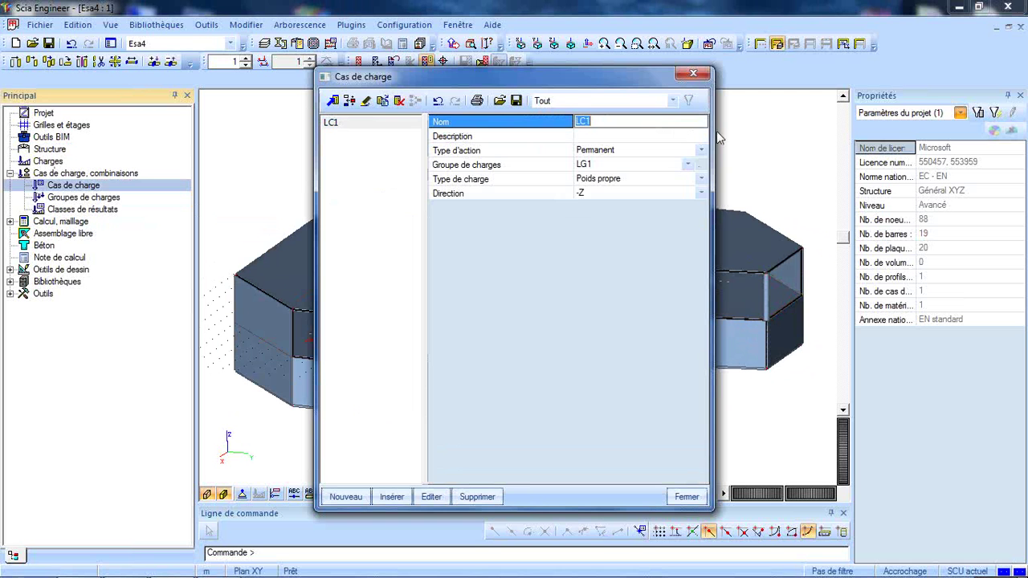
{"action": "type", "text": "PP"}
{"action": "key", "text": "Return"}
{"action": "left_click", "coordinate": [662, 138]}
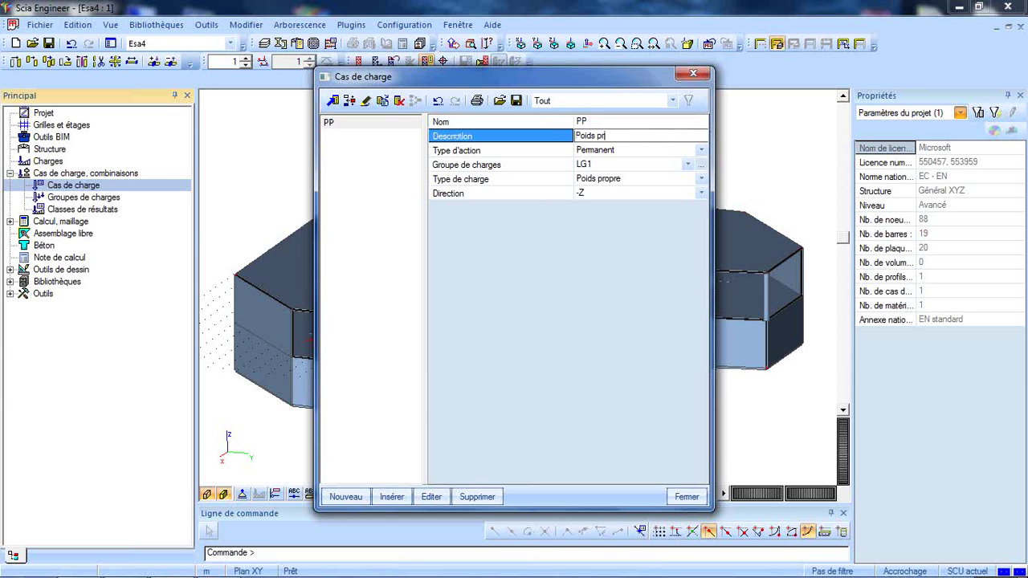
{"action": "key", "text": "Return"}
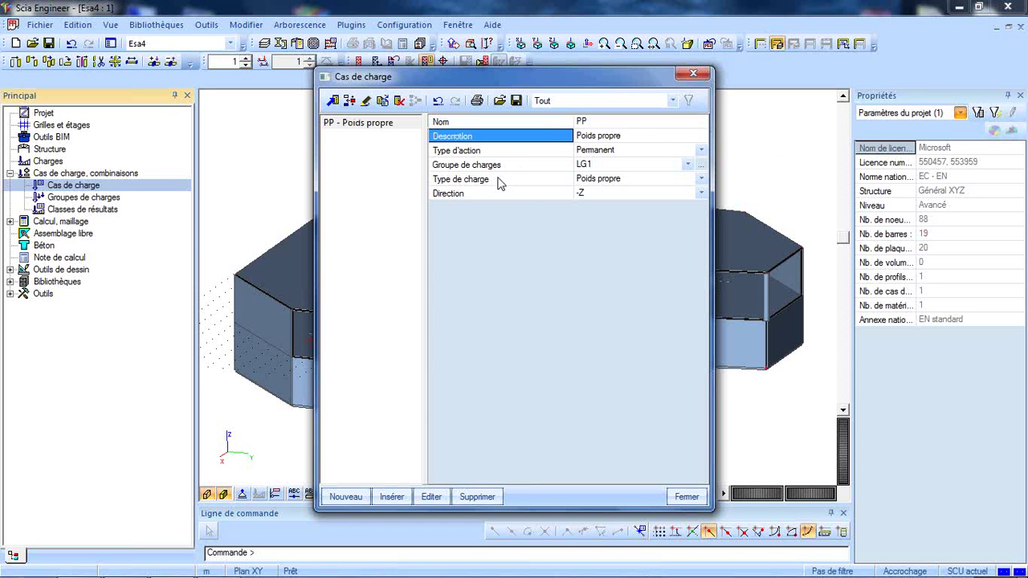
{"action": "left_click", "coordinate": [518, 179]}
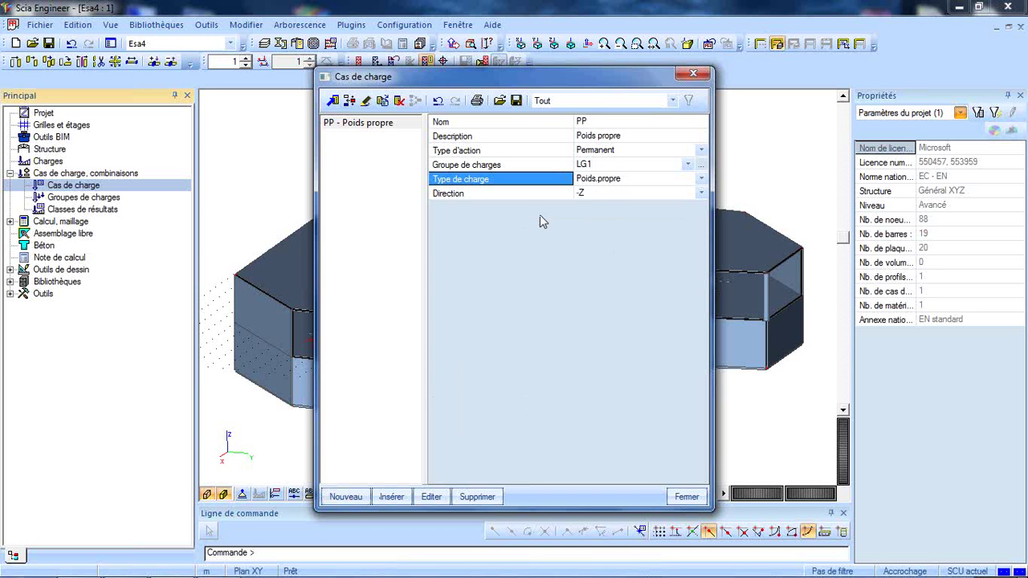
Add a permanent load case named CP with the description "Permanent"
{"action": "left_click", "coordinate": [348, 498]}
{"action": "left_click", "coordinate": [682, 122]}
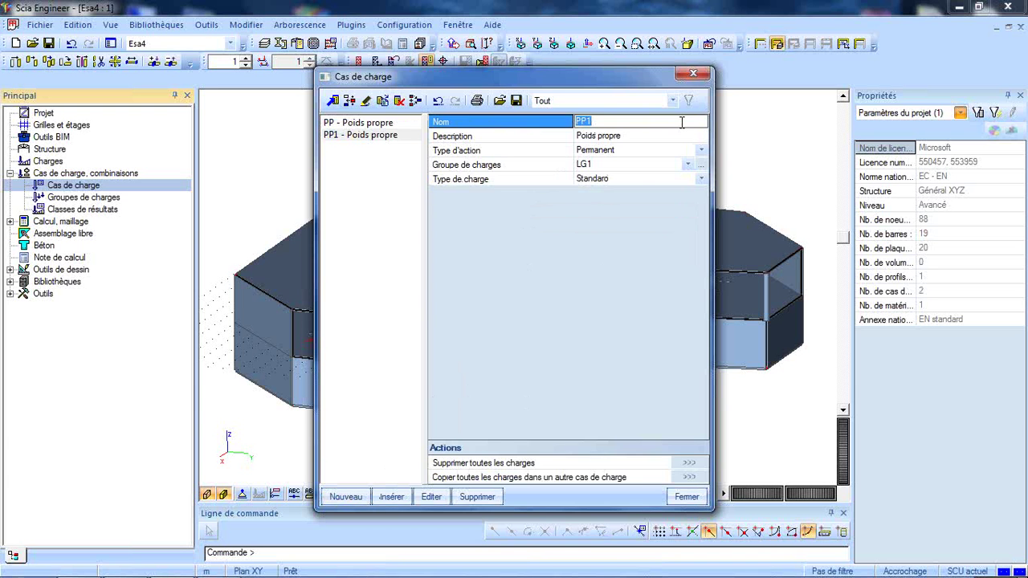
{"action": "type", "text": "CP"}
{"action": "key", "text": "Return"}
{"action": "key", "text": "Tab"}
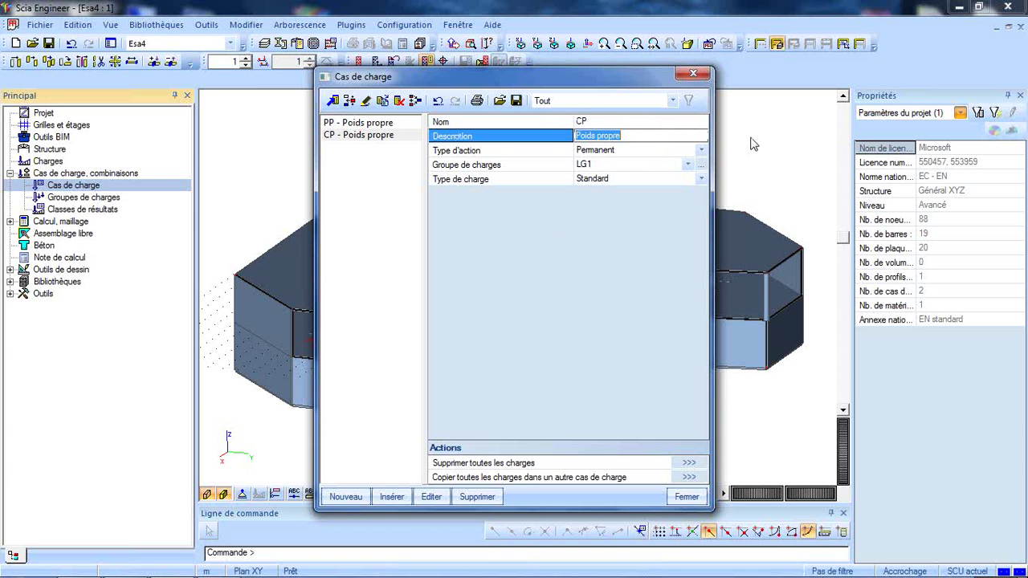
{"action": "type", "text": "Permanent"}
{"action": "key", "text": "Return"}
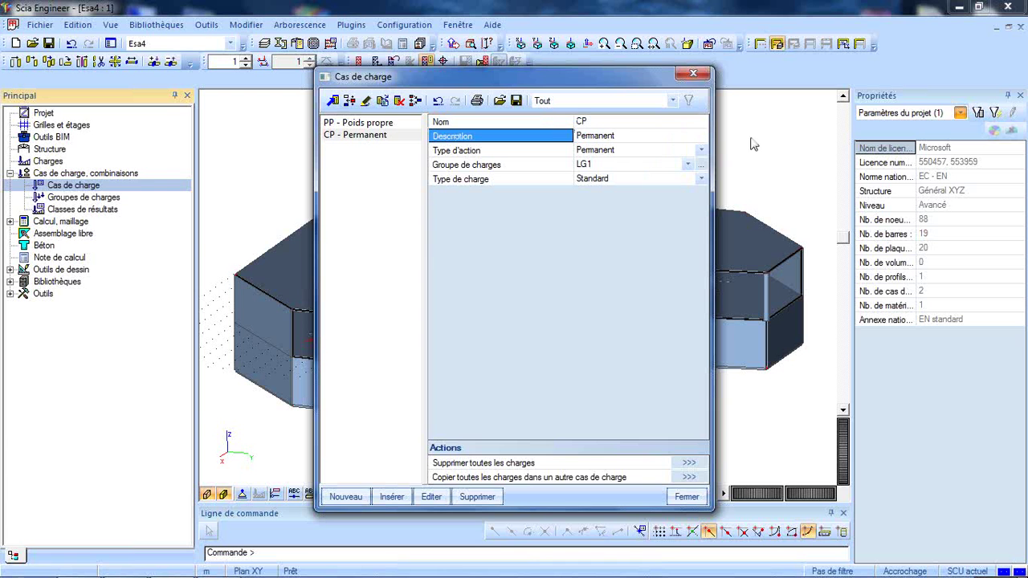
Add a load case named Exp, described as "Variable", set its action type to Variable, and close the load case manager
{"action": "left_click", "coordinate": [341, 496]}
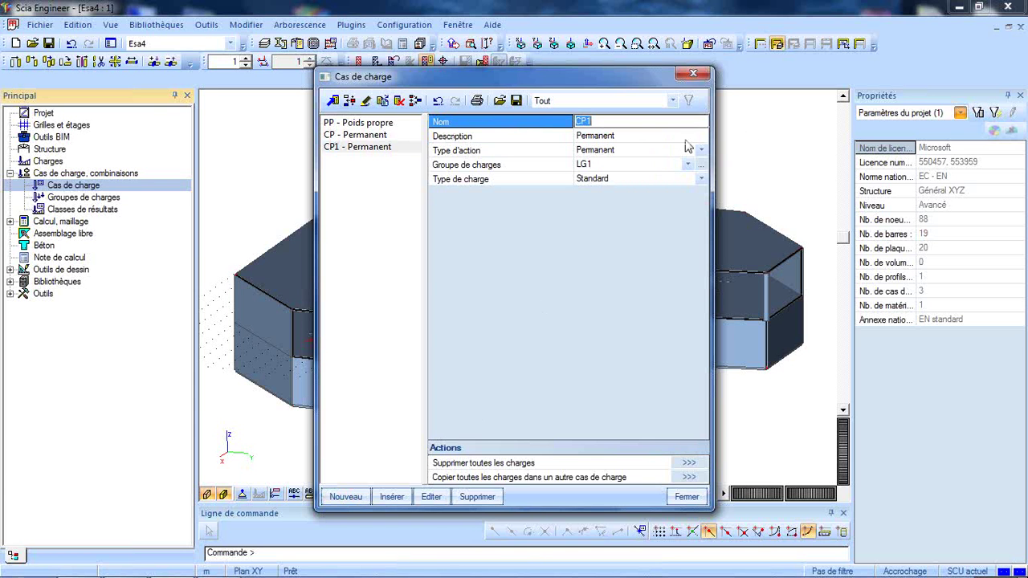
{"action": "type", "text": "Exp"}
{"action": "key", "text": "Return"}
{"action": "key", "text": "Tab"}
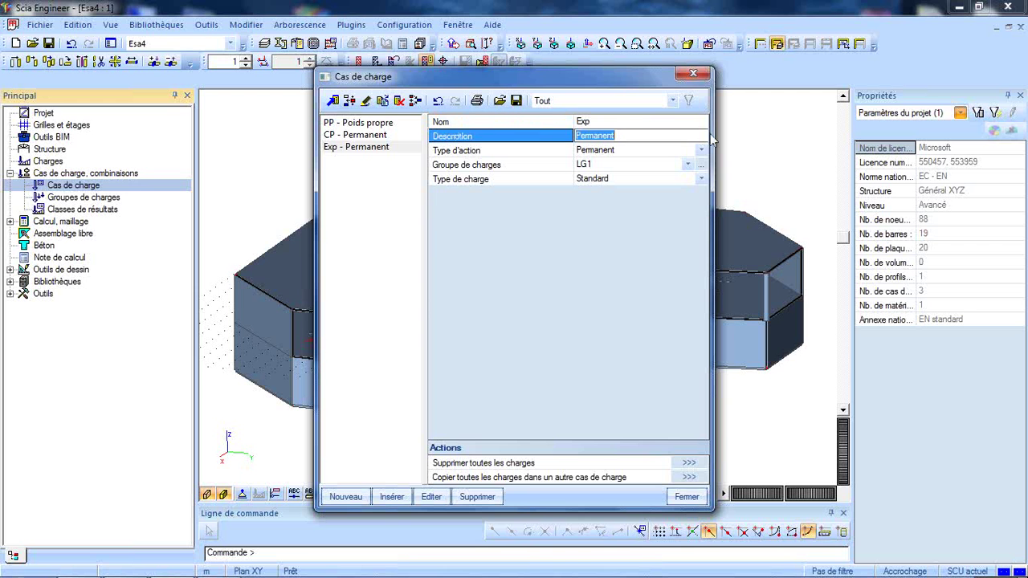
{"action": "key", "text": "BackSpace"}
{"action": "type", "text": "Variable"}
{"action": "key", "text": "Return"}
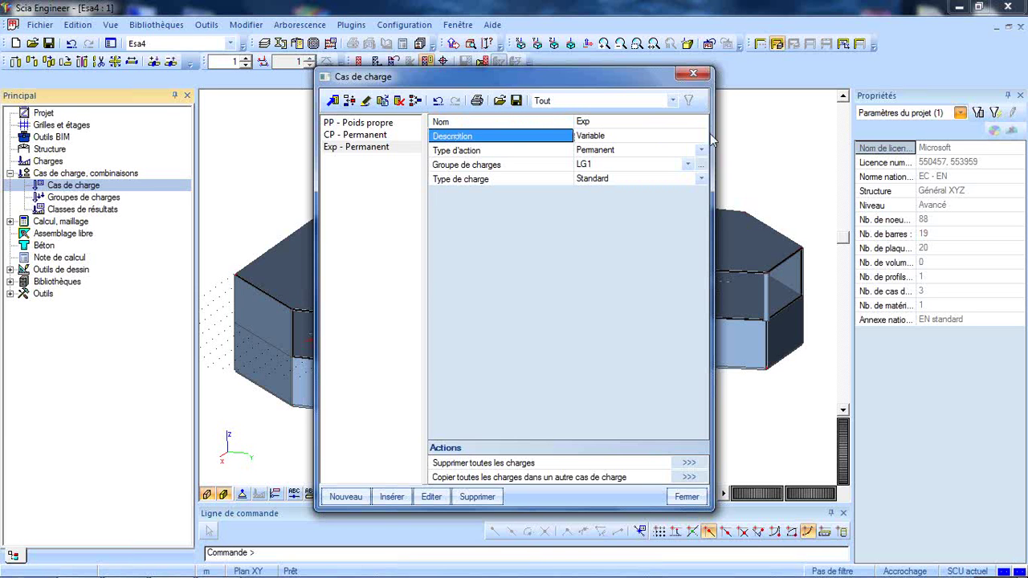
{"action": "left_click", "coordinate": [510, 153]}
{"action": "left_click", "coordinate": [629, 153]}
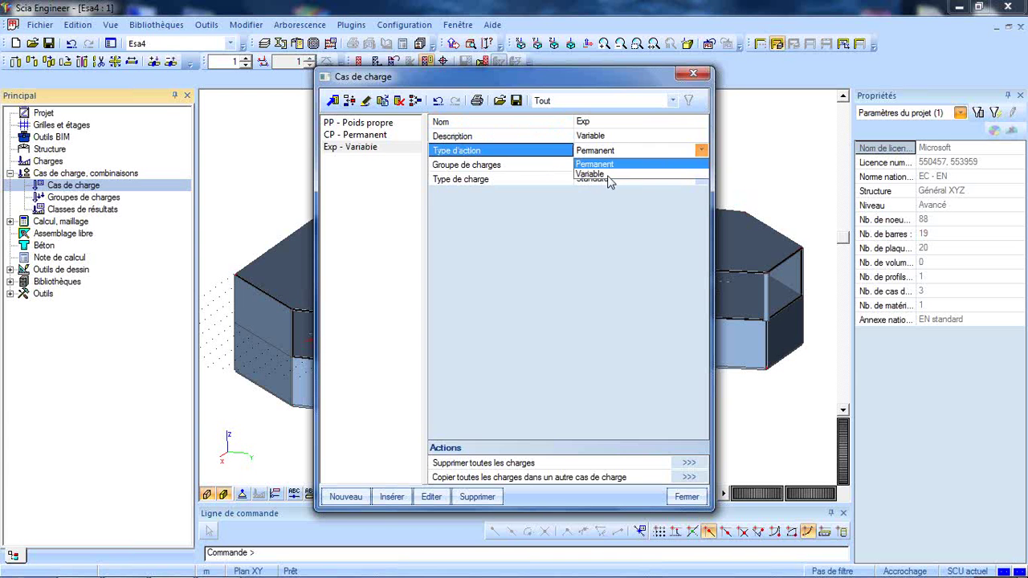
{"action": "left_click", "coordinate": [602, 177]}
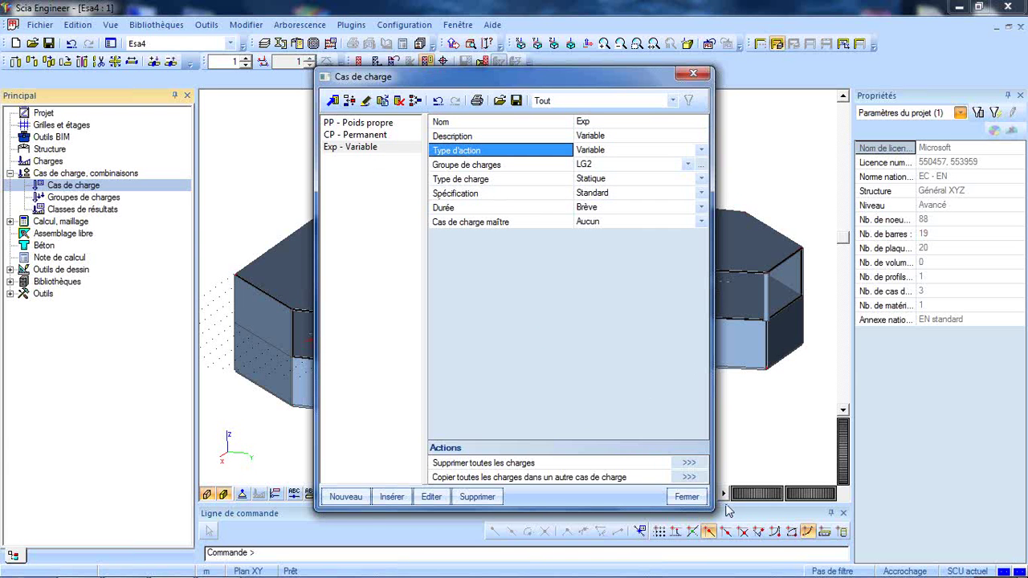
{"action": "left_click", "coordinate": [687, 497]}
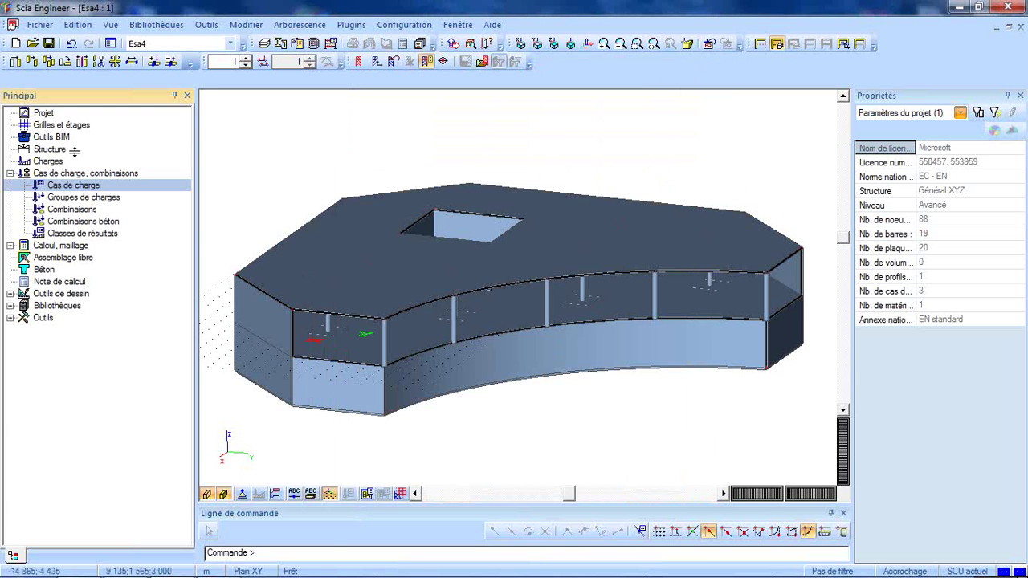
Start load input with CP - Permanent as the active load case
{"action": "left_click", "coordinate": [52, 167]}
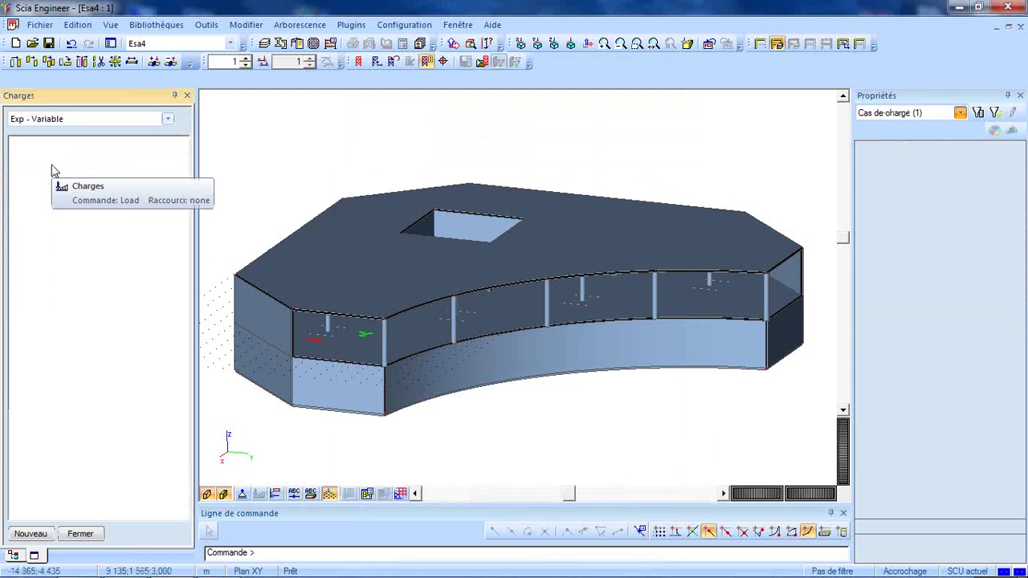
{"action": "left_click", "coordinate": [85, 122]}
{"action": "left_click", "coordinate": [80, 143]}
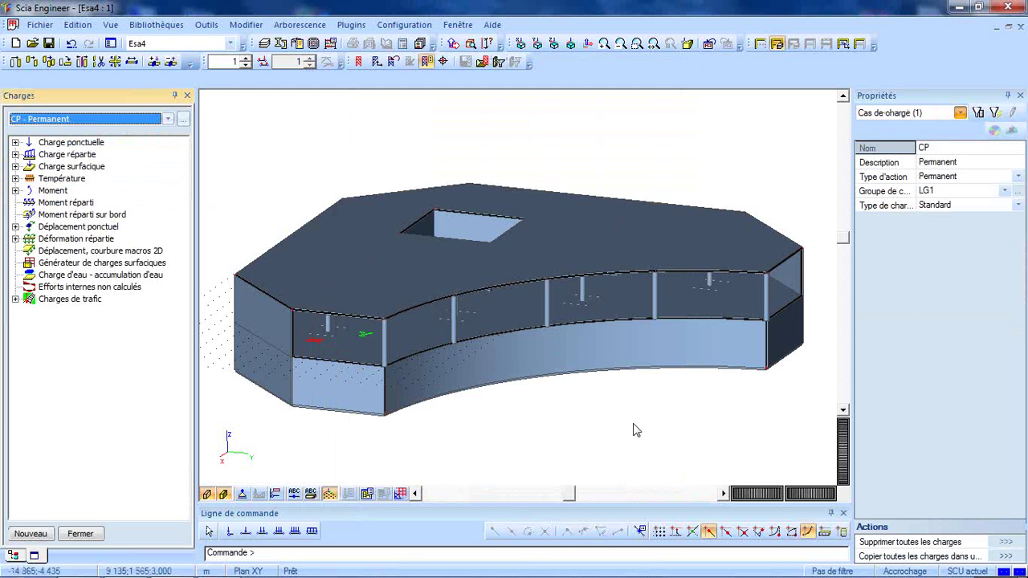
{"action": "right_click_drag", "start_coordinate": [684, 400], "coordinate": [638, 407], "text": "ctrl"}
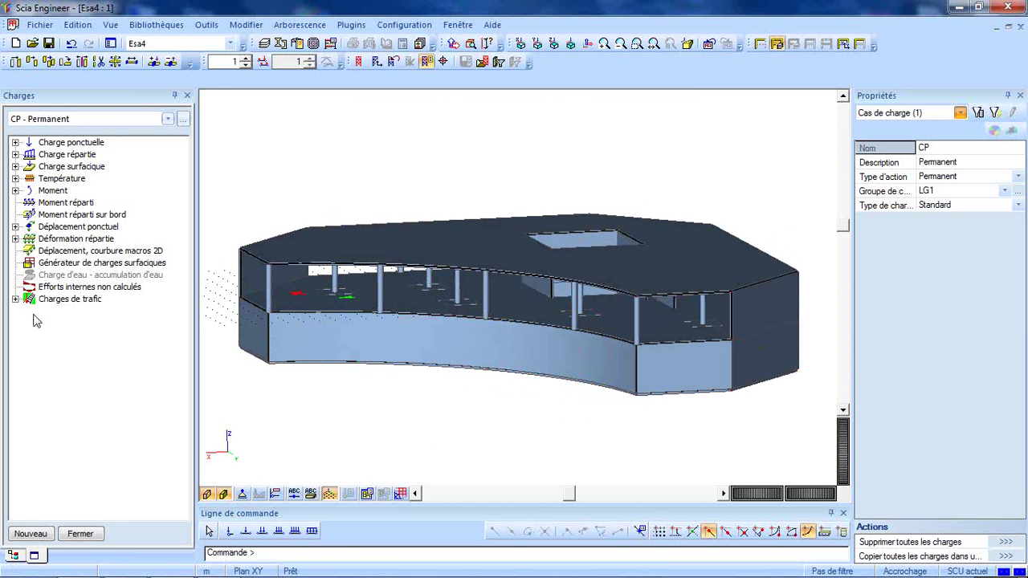
Define a surface force load of -2 kN/m² in direction Z, using the global coordinate system SCG
{"action": "left_click", "coordinate": [15, 166]}
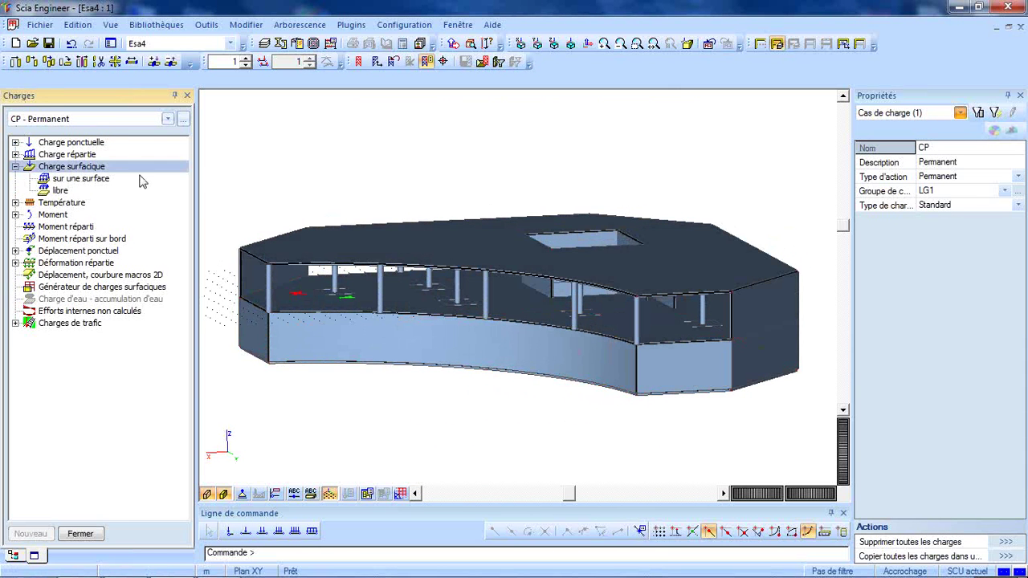
{"action": "double_click", "coordinate": [97, 178]}
{"action": "left_click_drag", "start_coordinate": [538, 139], "coordinate": [529, 97]}
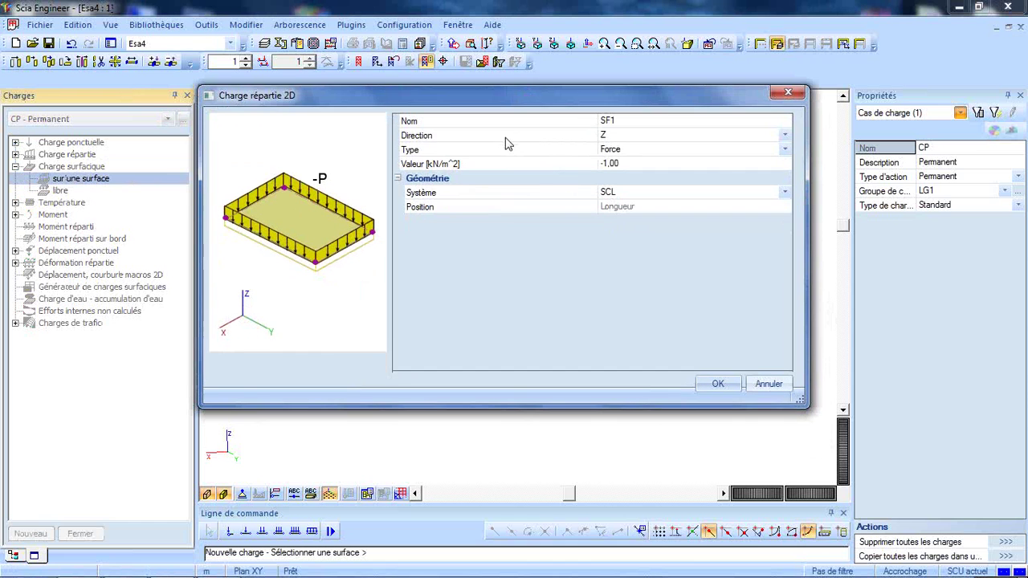
{"action": "left_click", "coordinate": [507, 138]}
{"action": "left_click", "coordinate": [577, 164]}
{"action": "left_click", "coordinate": [647, 164]}
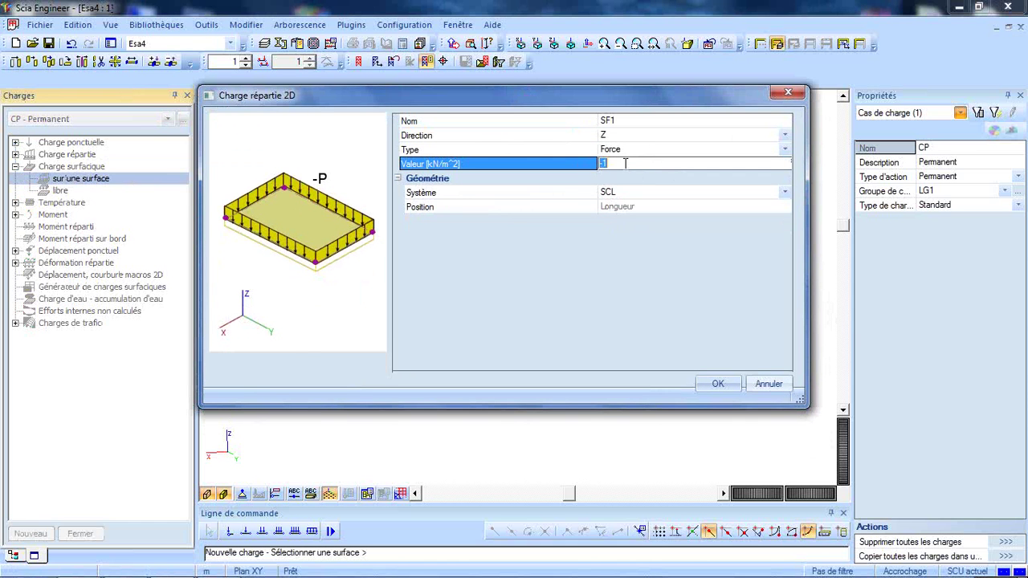
{"action": "left_click", "coordinate": [684, 163]}
{"action": "left_click", "coordinate": [640, 193]}
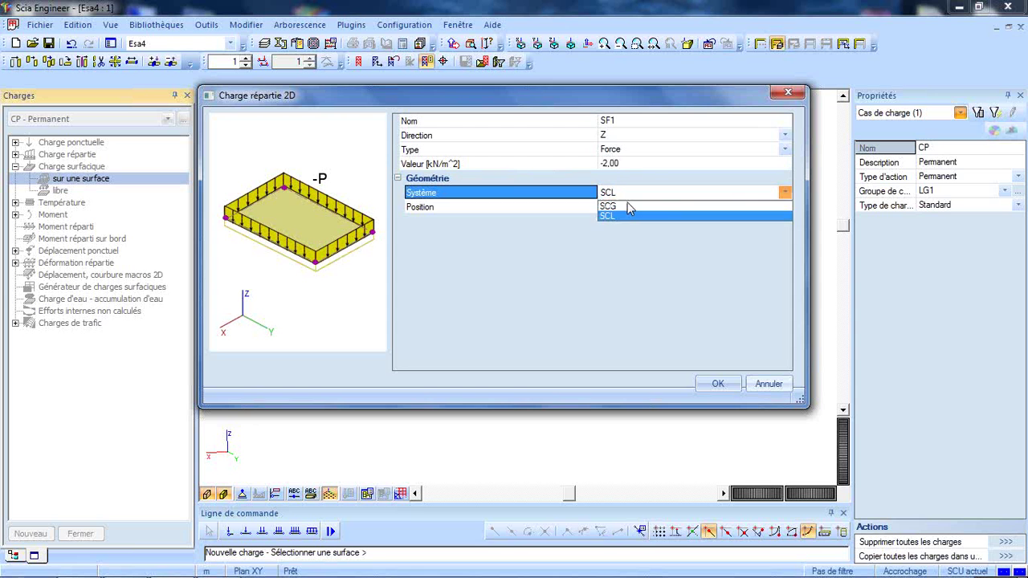
{"action": "left_click", "coordinate": [618, 206]}
{"action": "left_click", "coordinate": [717, 385]}
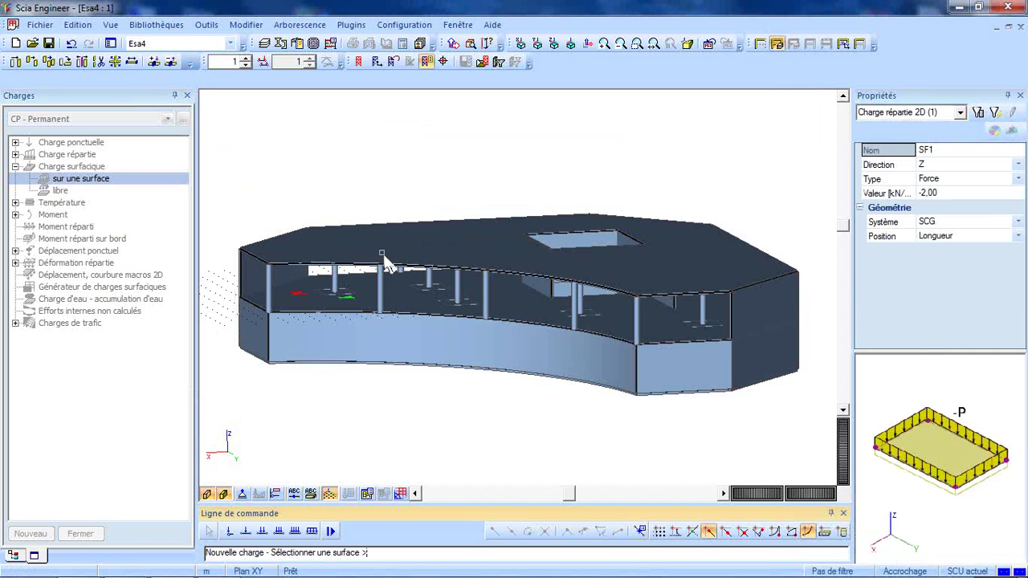
Apply the surface load to the roof slab, the intermediate floor slab and the foundation slab
{"action": "left_click", "coordinate": [359, 274]}
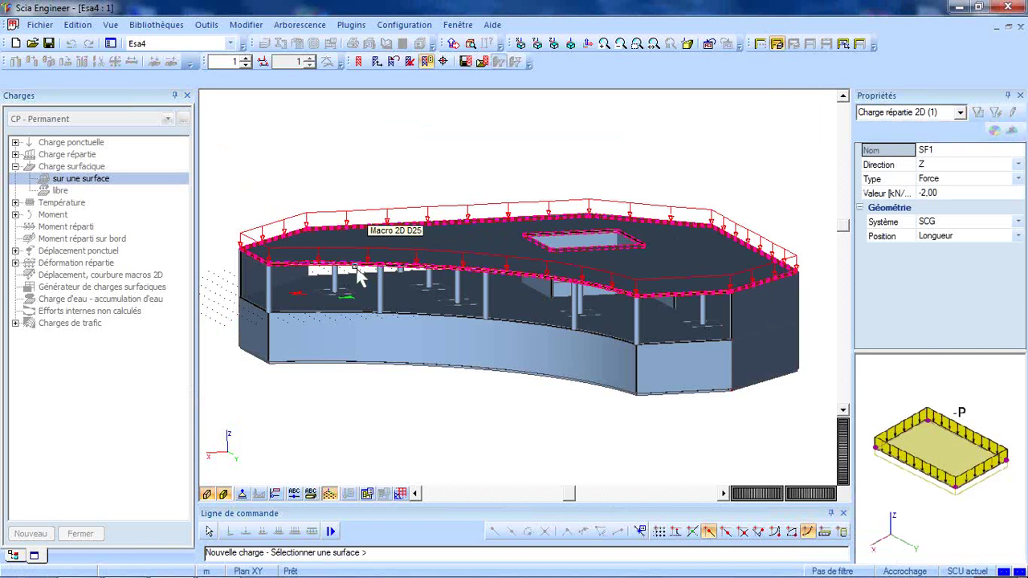
{"action": "left_click", "coordinate": [353, 313]}
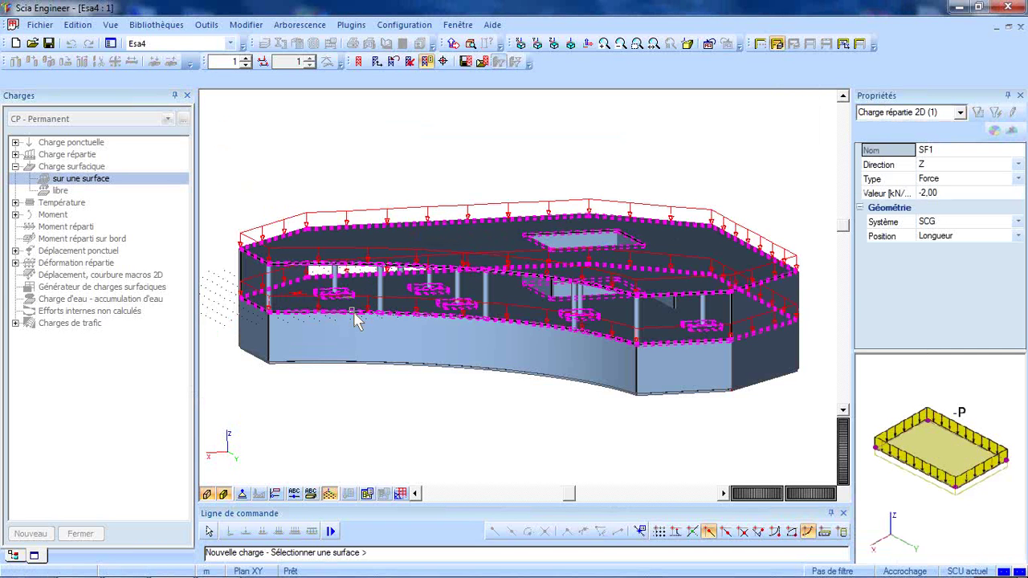
{"action": "left_click", "coordinate": [347, 370]}
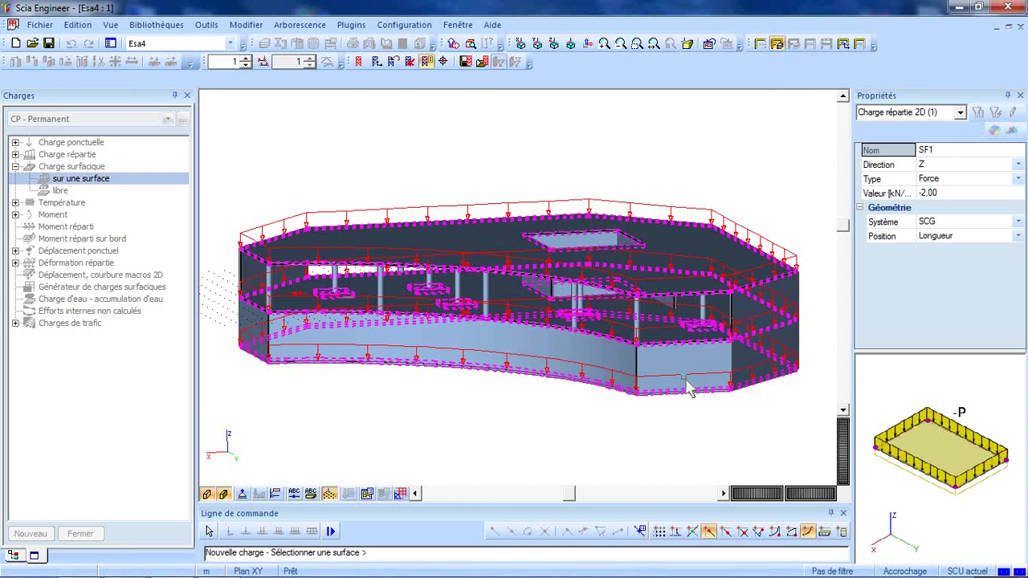
{"action": "key", "text": "Escape"}
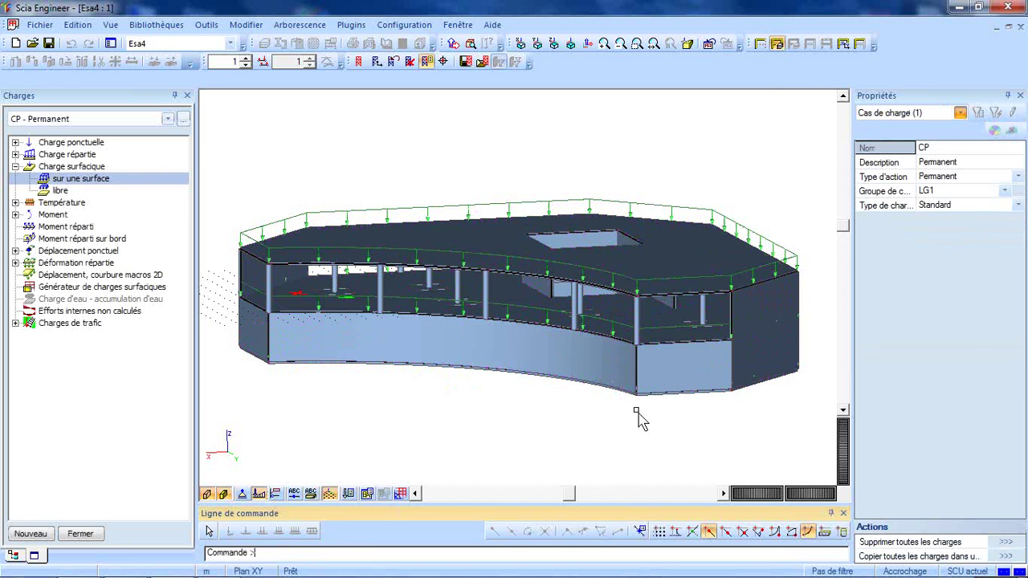
Set the permanent surface load on the roof slab to -1.5 kN/m²
{"action": "mouse_move", "coordinate": [649, 417]}
{"action": "right_mouse_down", "text": "ctrl"}
{"action": "mouse_move", "coordinate": [664, 367]}
{"action": "mouse_move", "coordinate": [704, 407]}
{"action": "mouse_move", "coordinate": [653, 432]}
{"action": "mouse_move", "coordinate": [627, 409]}
{"action": "mouse_move", "coordinate": [631, 418]}
{"action": "mouse_move", "coordinate": [641, 404]}
{"action": "mouse_move", "coordinate": [678, 404]}
{"action": "mouse_move", "coordinate": [688, 390]}
{"action": "mouse_move", "coordinate": [634, 416]}
{"action": "right_mouse_up", "text": "ctrl"}
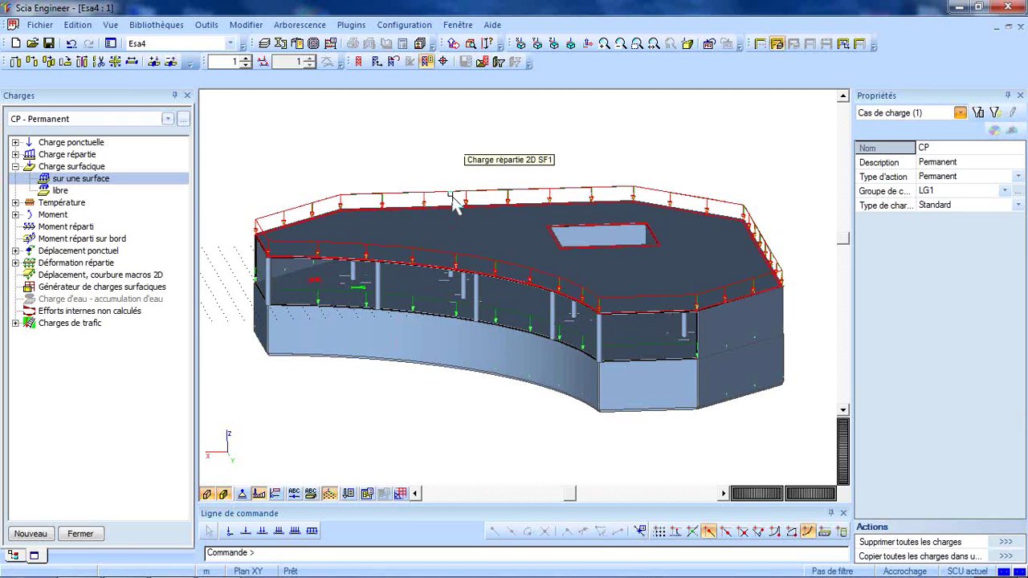
{"action": "left_click", "coordinate": [453, 203]}
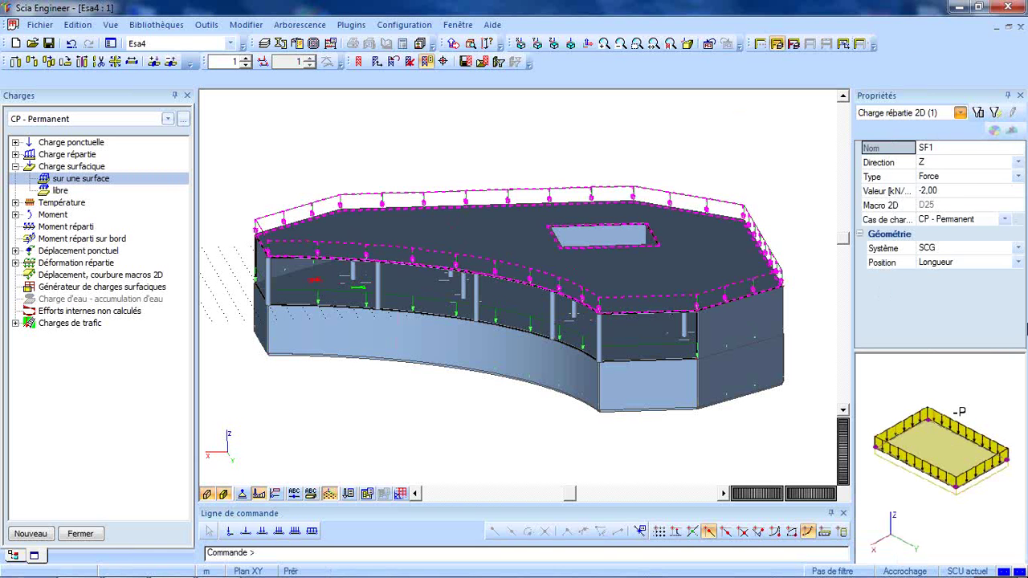
{"action": "left_click", "coordinate": [953, 191]}
{"action": "type", "text": "-2"}
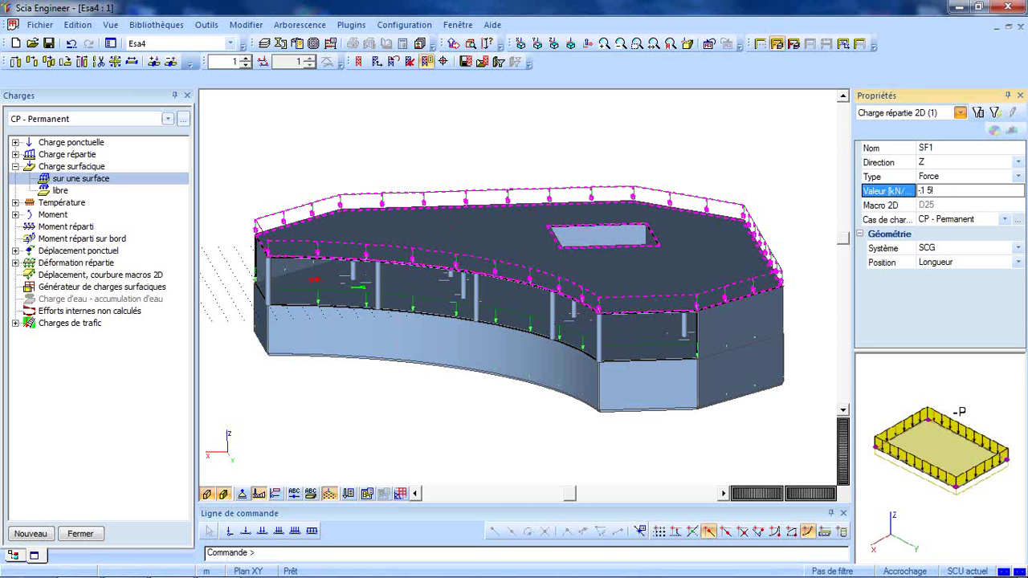
{"action": "key", "text": "Return"}
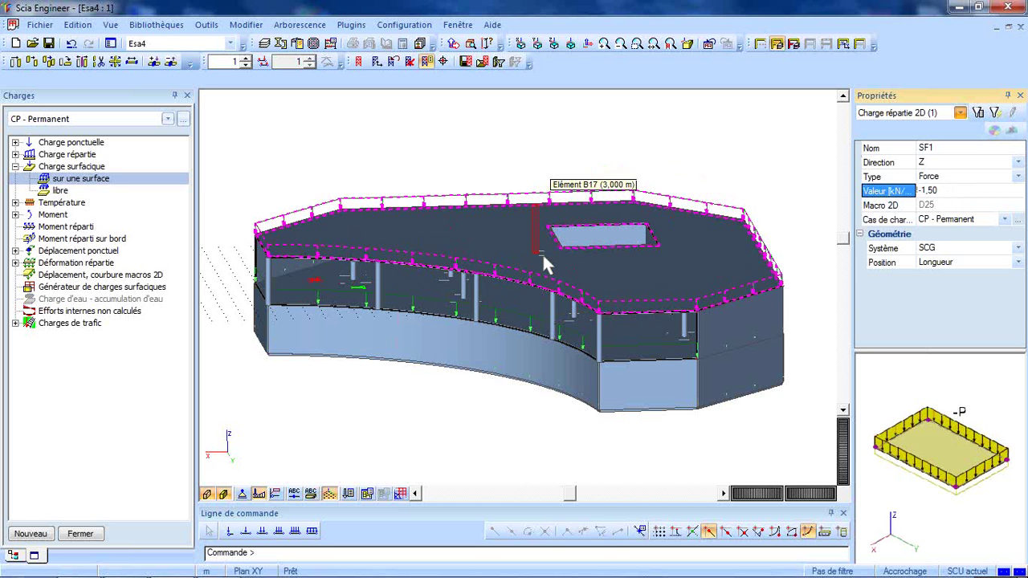
{"action": "key", "text": "Escape"}
Turn off the rendered member volumes and check the permanent loads on all three slabs
{"action": "right_click_drag", "start_coordinate": [551, 420], "coordinate": [619, 402], "text": "ctrl"}
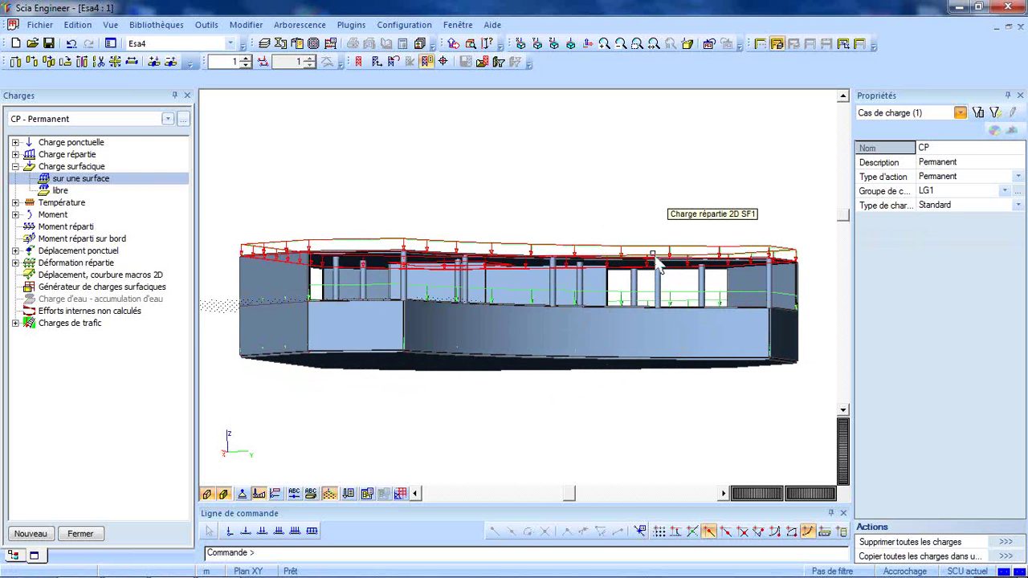
{"action": "left_click", "coordinate": [210, 496]}
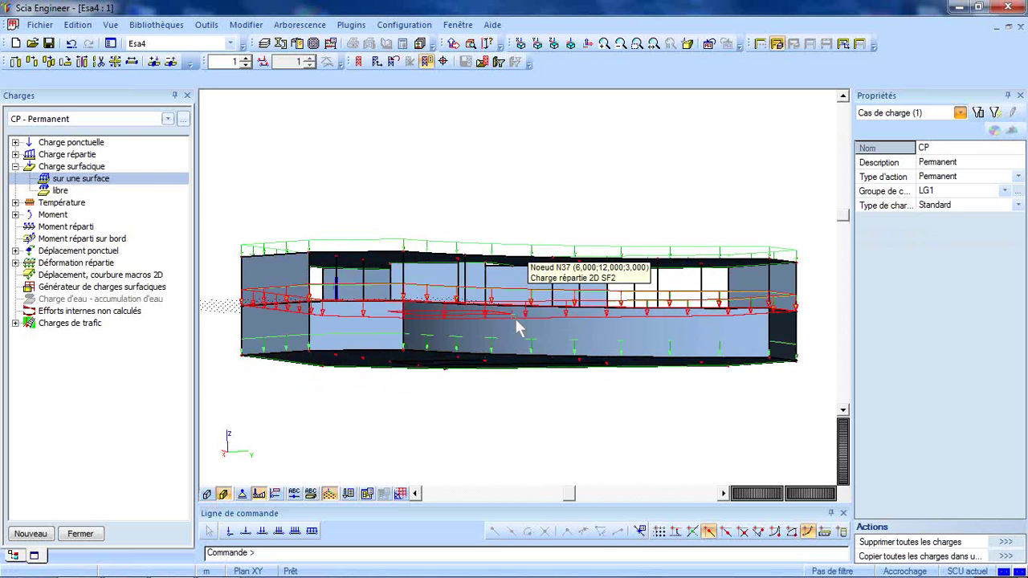
{"action": "right_click_drag", "start_coordinate": [567, 394], "coordinate": [524, 329], "text": "ctrl"}
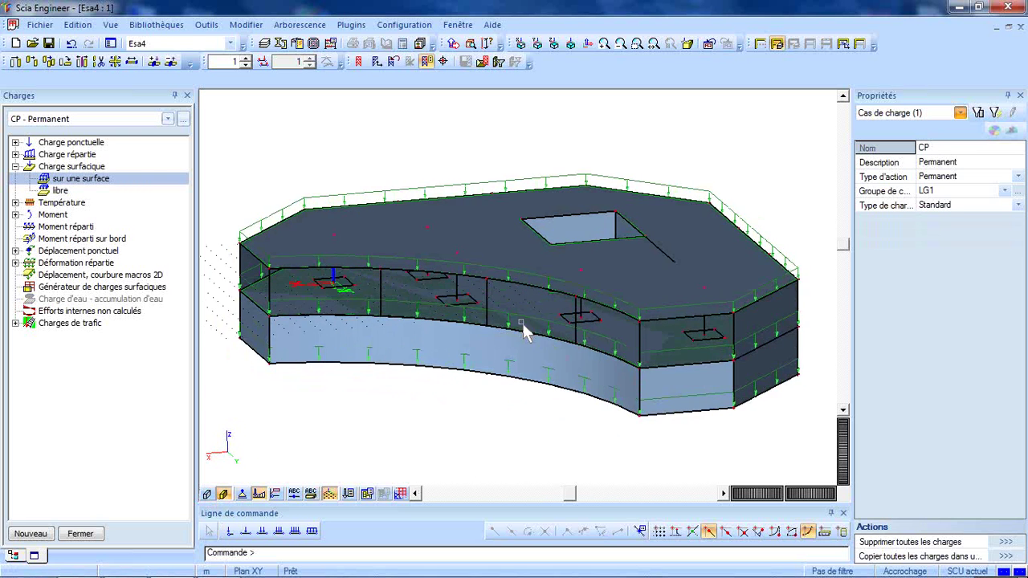
Define a surface force load of -3 kN/m² in direction Z for the variable load case Exp
{"action": "left_click", "coordinate": [167, 119]}
{"action": "left_click", "coordinate": [64, 153]}
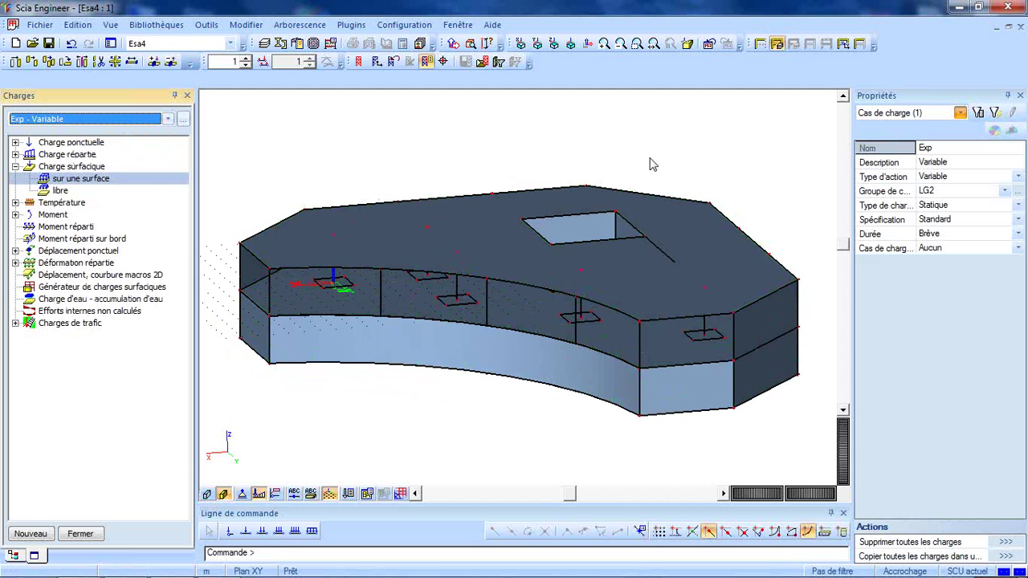
{"action": "double_click", "coordinate": [75, 181]}
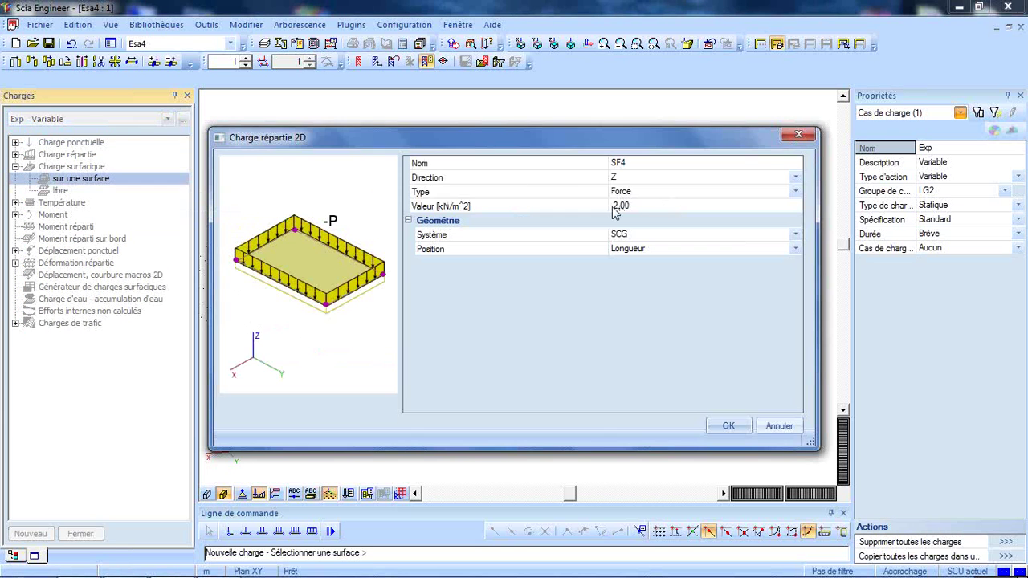
{"action": "left_click", "coordinate": [617, 206]}
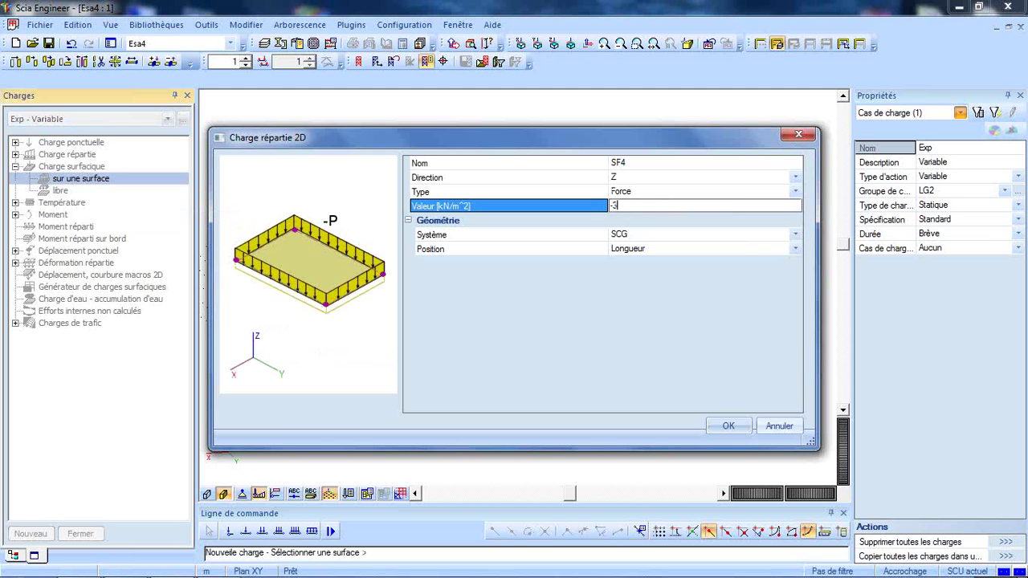
{"action": "left_click", "coordinate": [728, 426]}
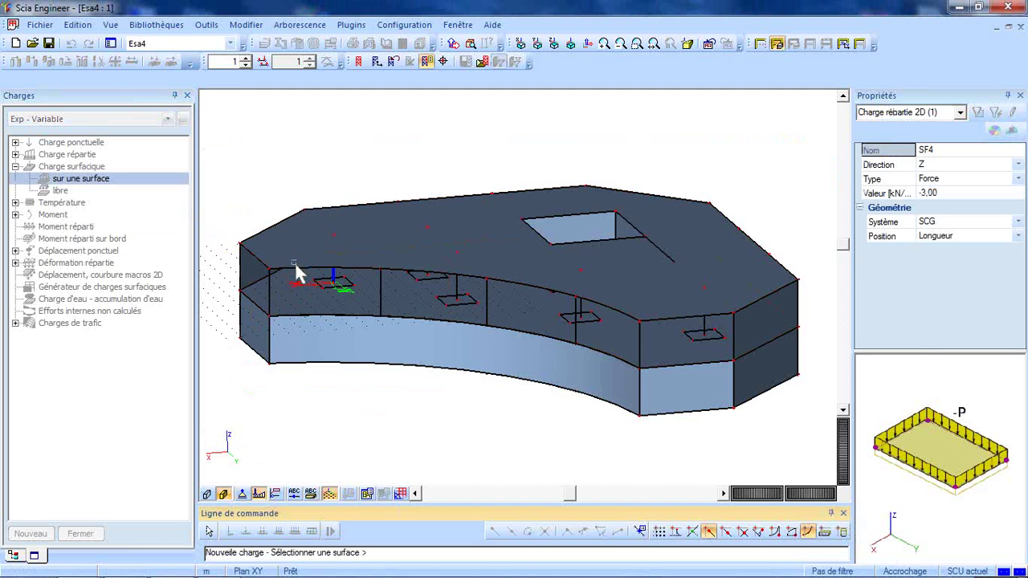
Apply the variable surface load to the roof slab and the intermediate floor slab
{"action": "right_click_drag", "start_coordinate": [459, 420], "coordinate": [466, 413], "text": "ctrl"}
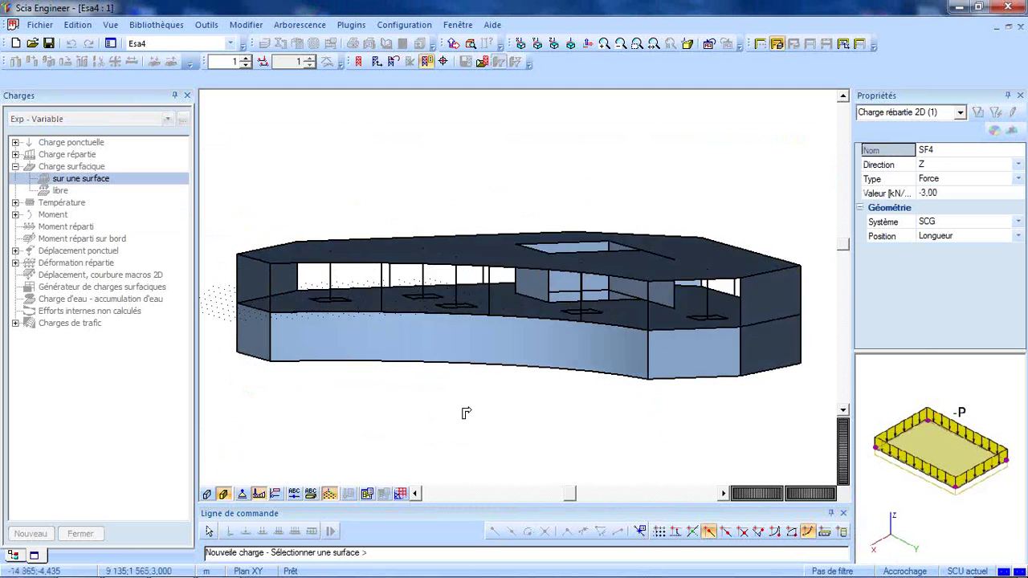
{"action": "left_click", "coordinate": [430, 271]}
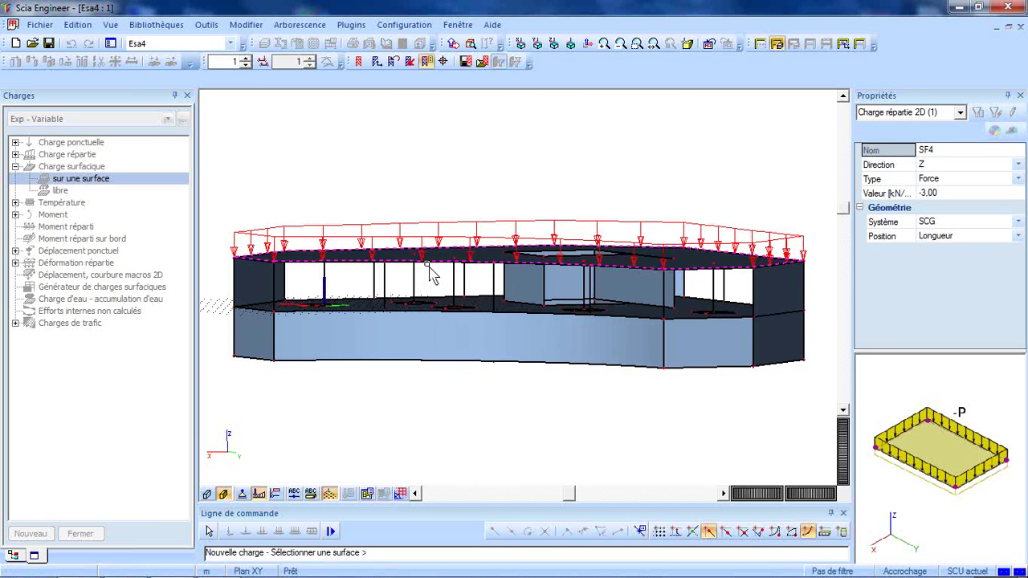
{"action": "left_click", "coordinate": [417, 314]}
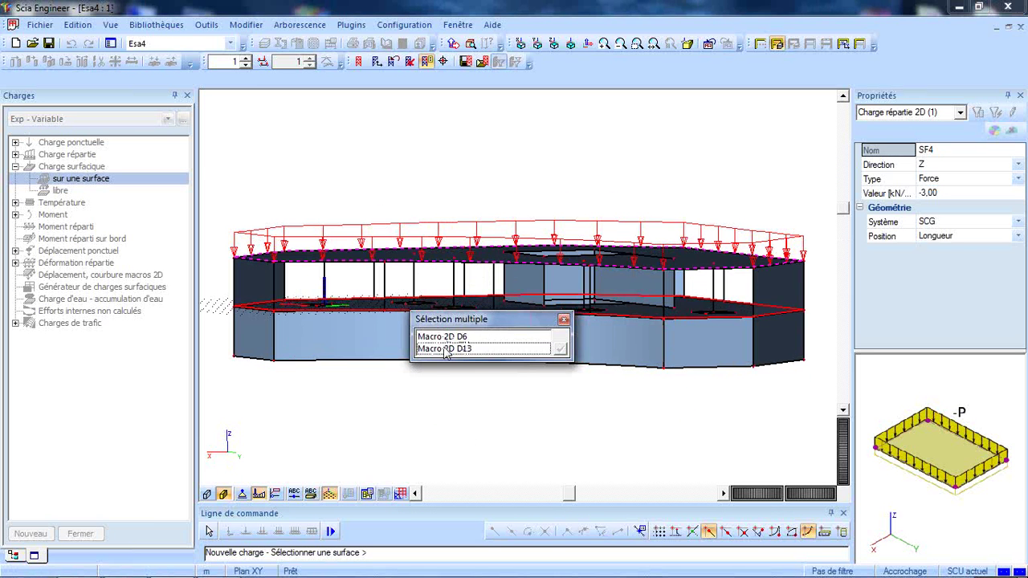
{"action": "left_click", "coordinate": [446, 349]}
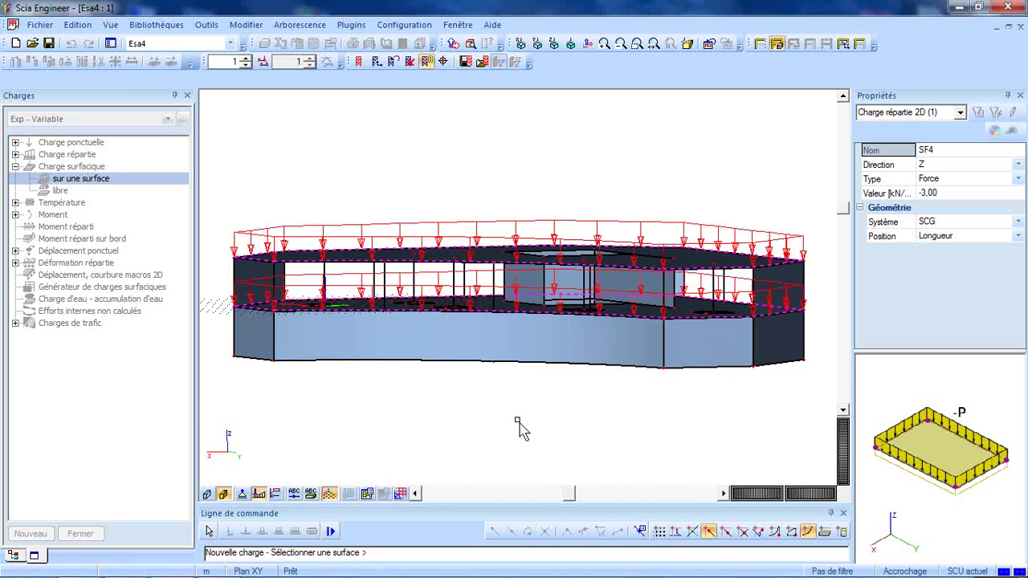
{"action": "key", "text": "Escape"}
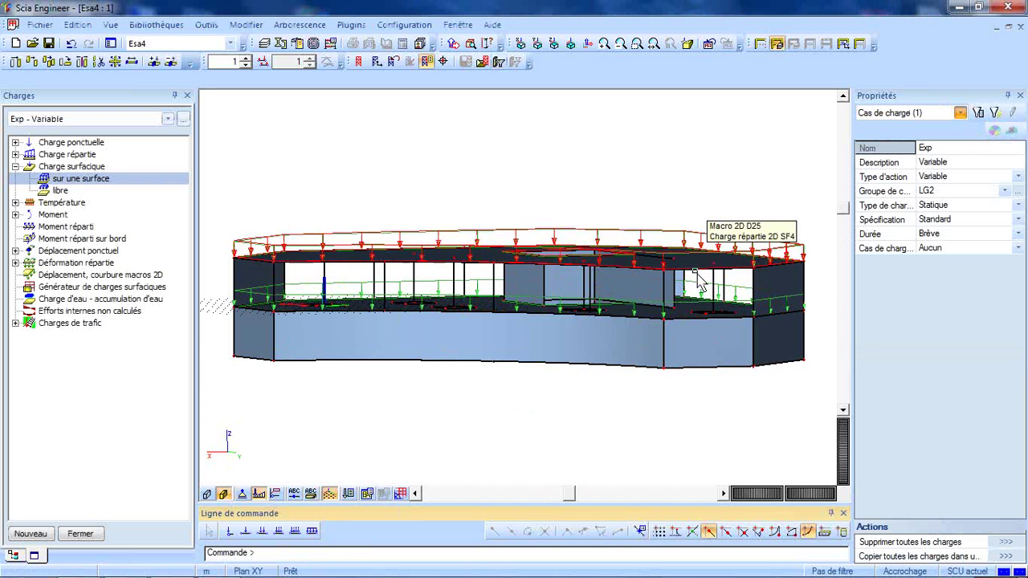
{"action": "right_click_drag", "start_coordinate": [734, 218], "coordinate": [679, 217], "text": "ctrl"}
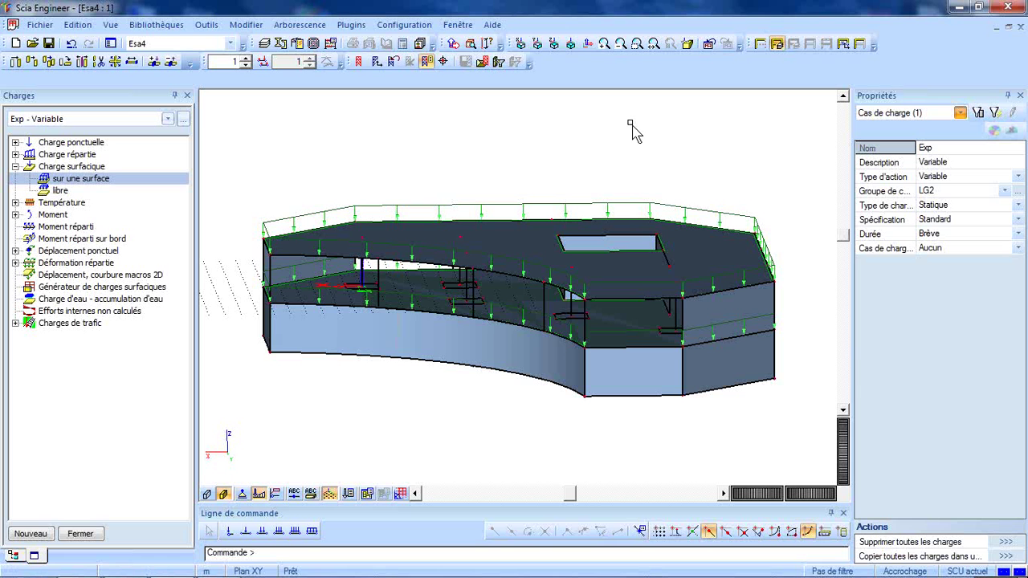
{"action": "left_click", "coordinate": [15, 167]}
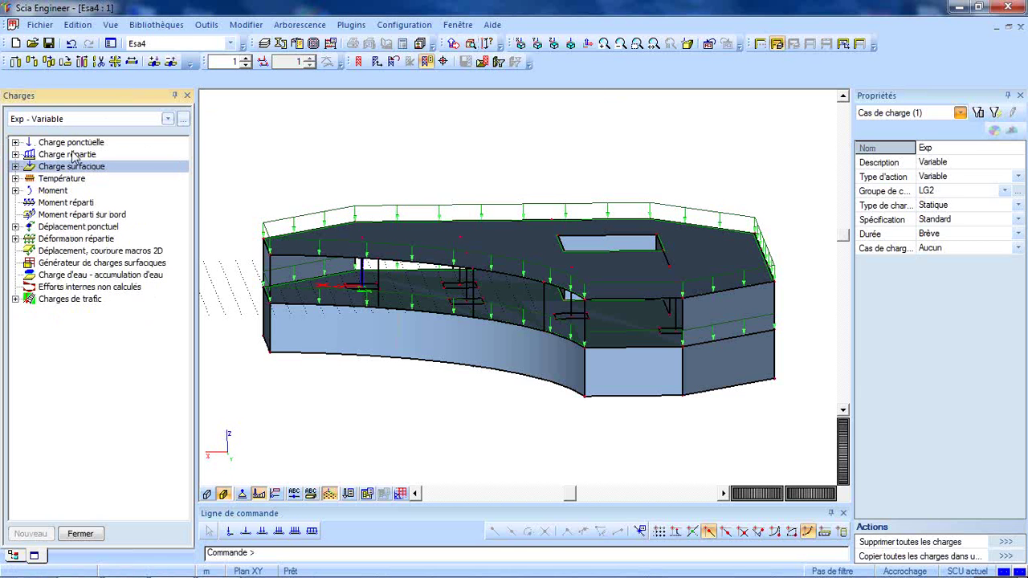
{"action": "left_click", "coordinate": [15, 154]}
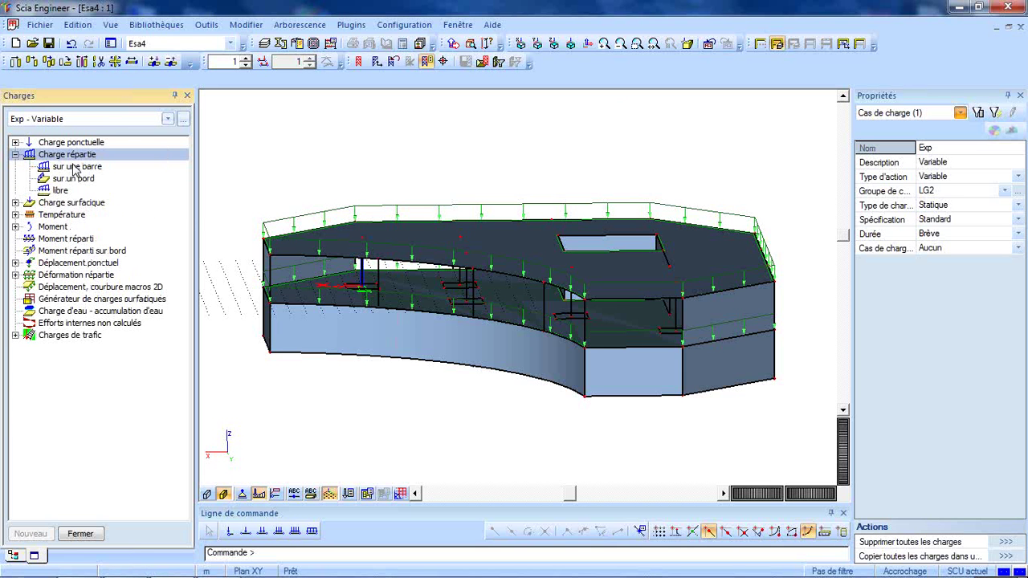
{"action": "double_click", "coordinate": [28, 159]}
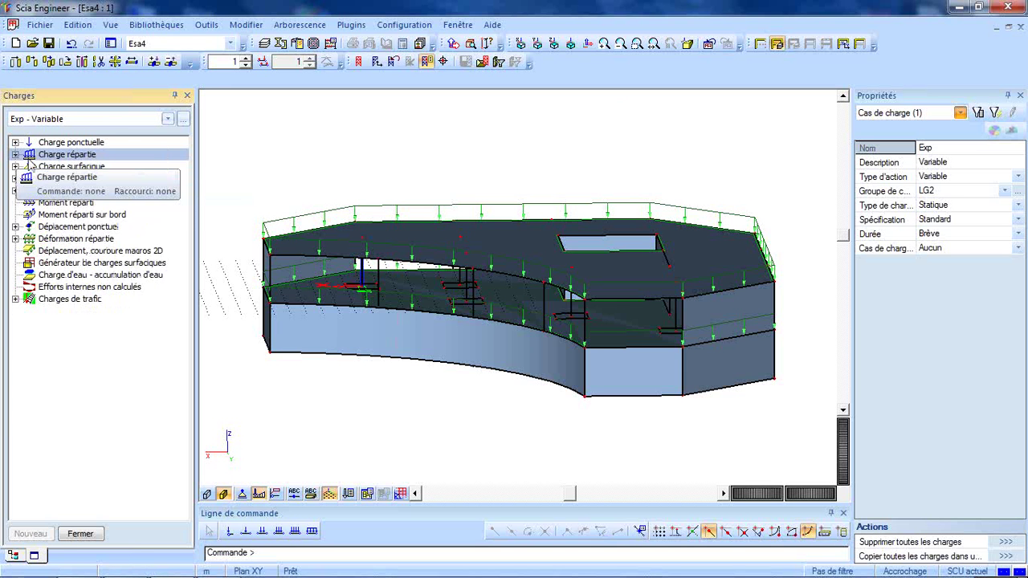
{"action": "left_click", "coordinate": [17, 167]}
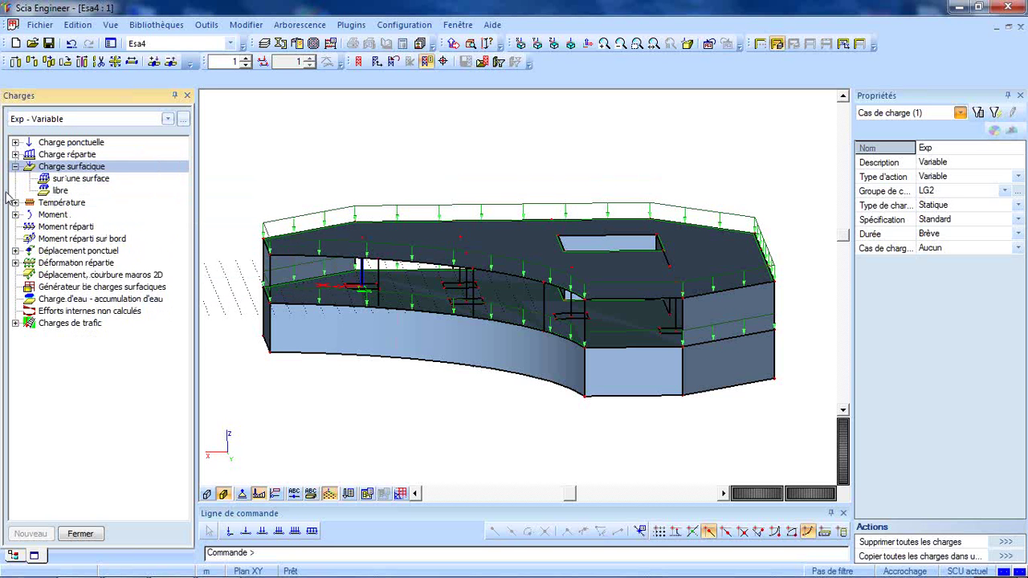
{"action": "left_click", "coordinate": [15, 167]}
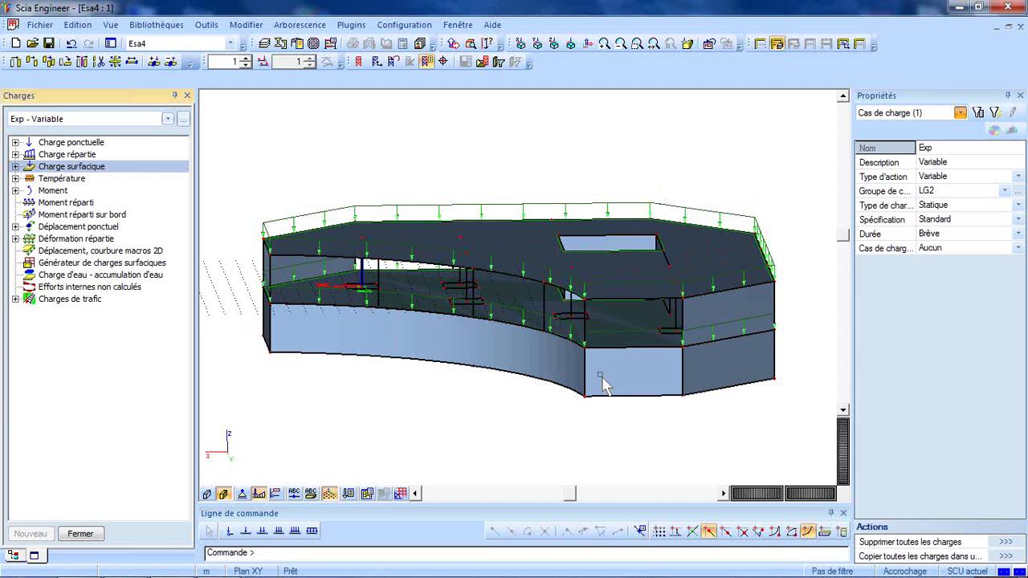
{"action": "mouse_move", "coordinate": [598, 386]}
{"action": "right_mouse_down", "text": "ctrl"}
{"action": "mouse_move", "coordinate": [635, 350]}
{"action": "mouse_move", "coordinate": [661, 394]}
{"action": "mouse_move", "coordinate": [602, 385]}
{"action": "right_mouse_up", "text": "ctrl"}
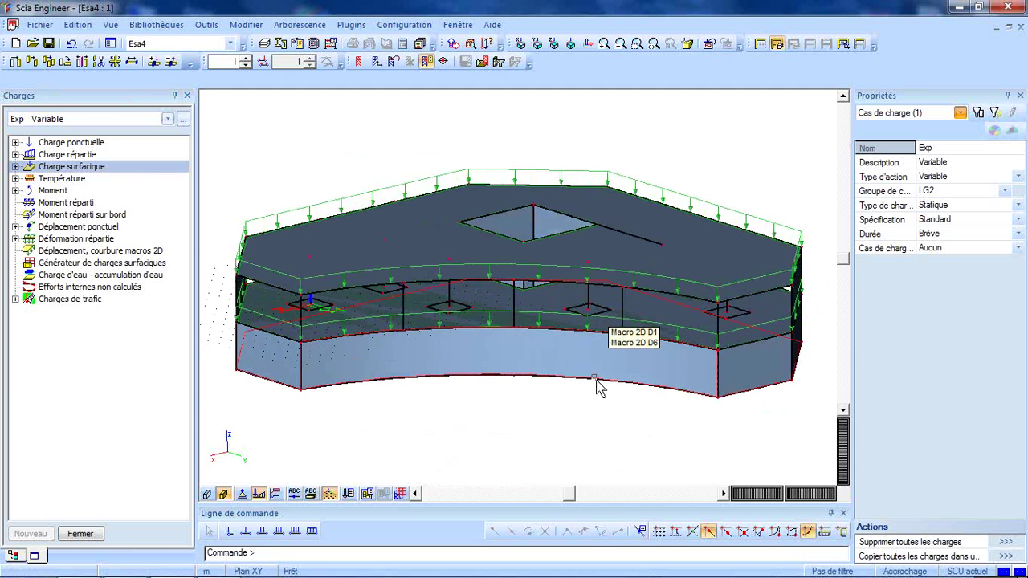
Create a load combination named ELU containing all load cases, with type EN-ELU (STR/GEO) Set B
{"action": "left_click", "coordinate": [82, 534]}
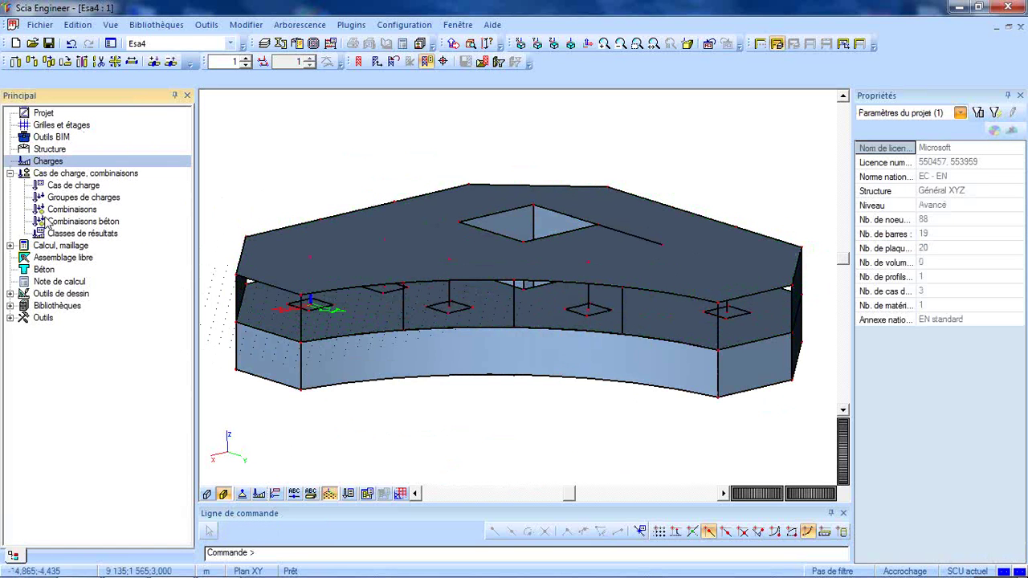
{"action": "left_click", "coordinate": [53, 210]}
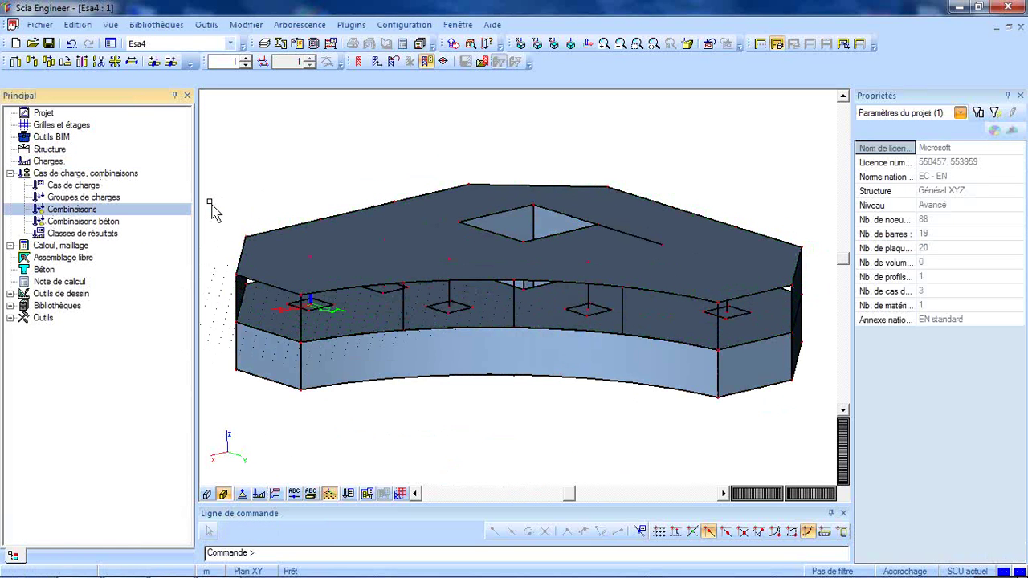
{"action": "double_click", "coordinate": [172, 209]}
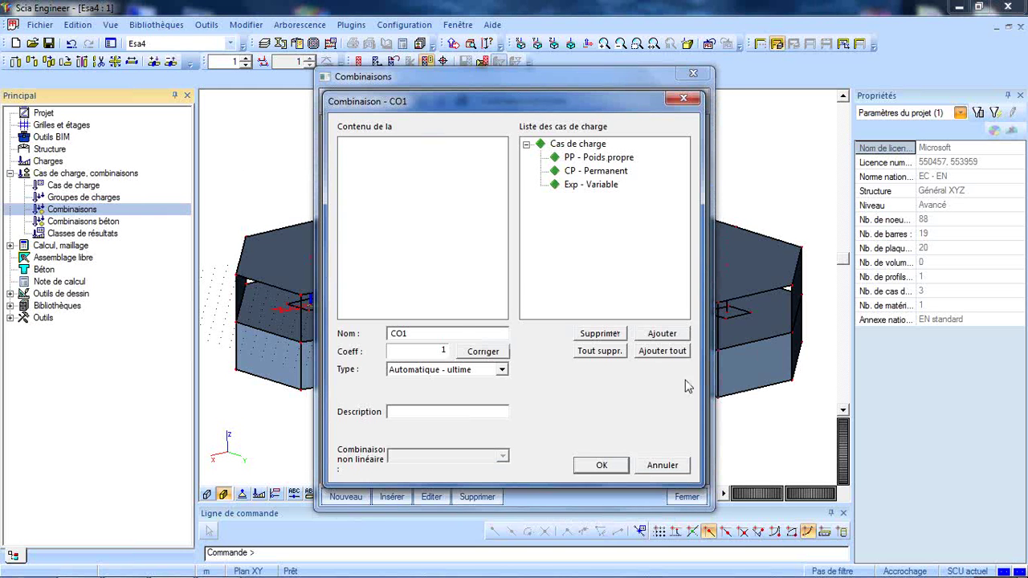
{"action": "left_click", "coordinate": [678, 354]}
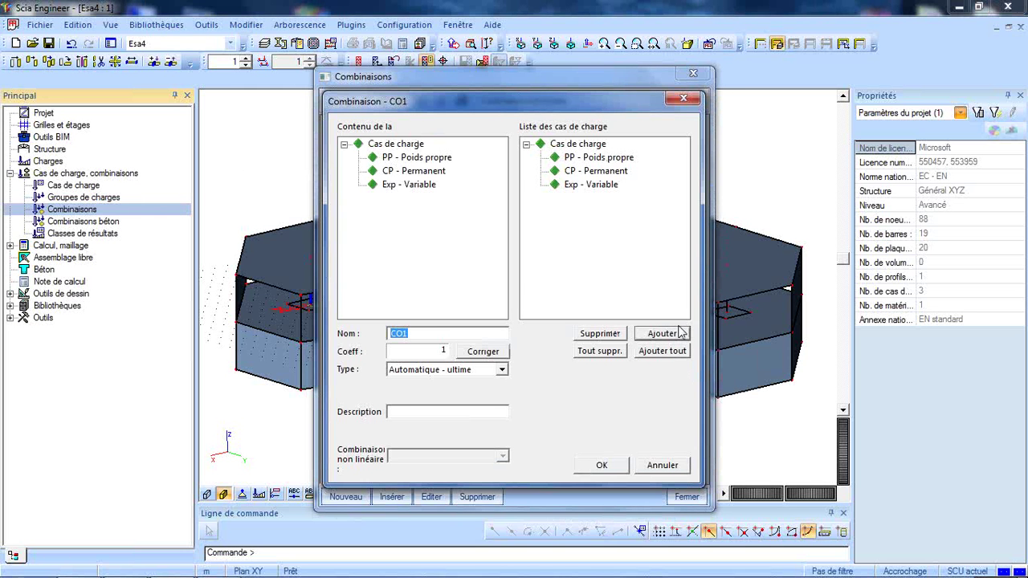
{"action": "type", "text": "ELU"}
{"action": "left_click", "coordinate": [393, 376]}
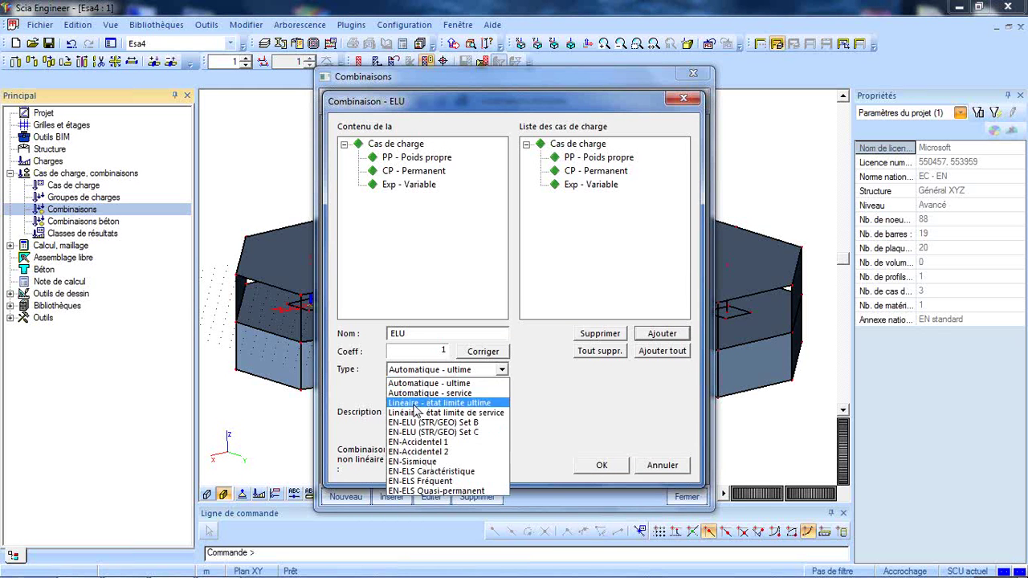
{"action": "left_click", "coordinate": [434, 423]}
{"action": "left_click", "coordinate": [549, 353]}
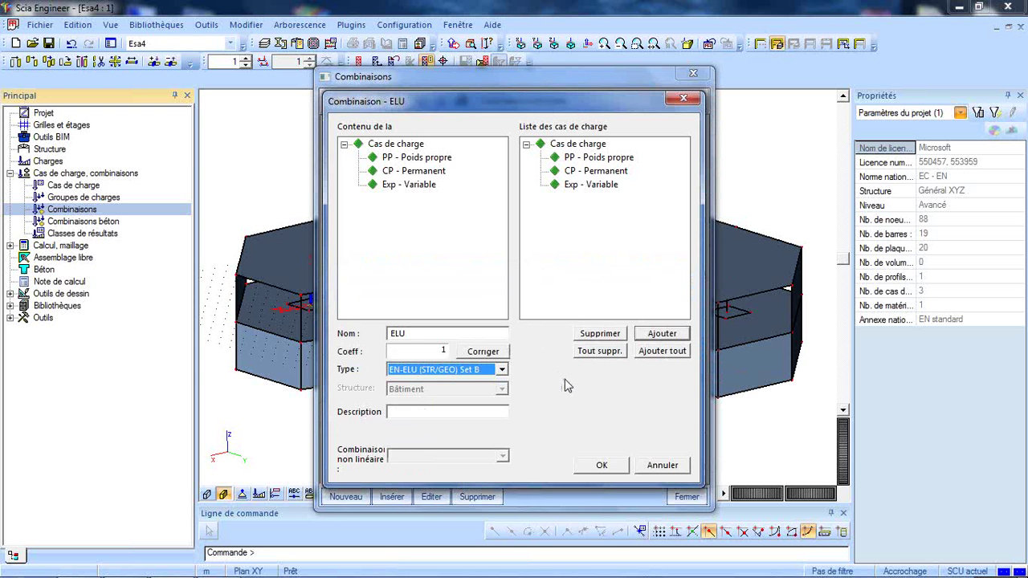
{"action": "left_click", "coordinate": [602, 465]}
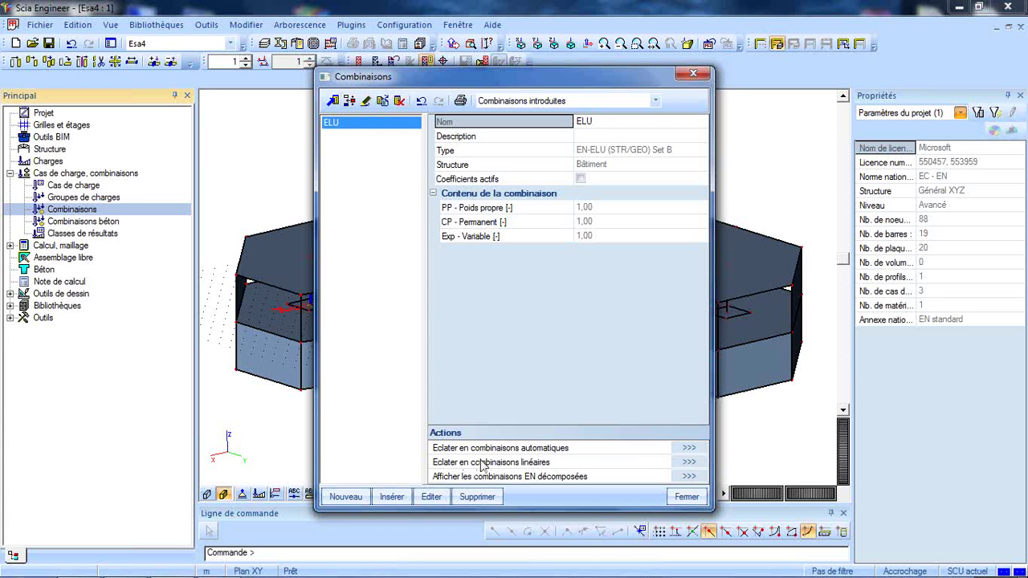
Explode the ELU combination into linear combinations and review the load case coefficients of each one
{"action": "left_click", "coordinate": [689, 463]}
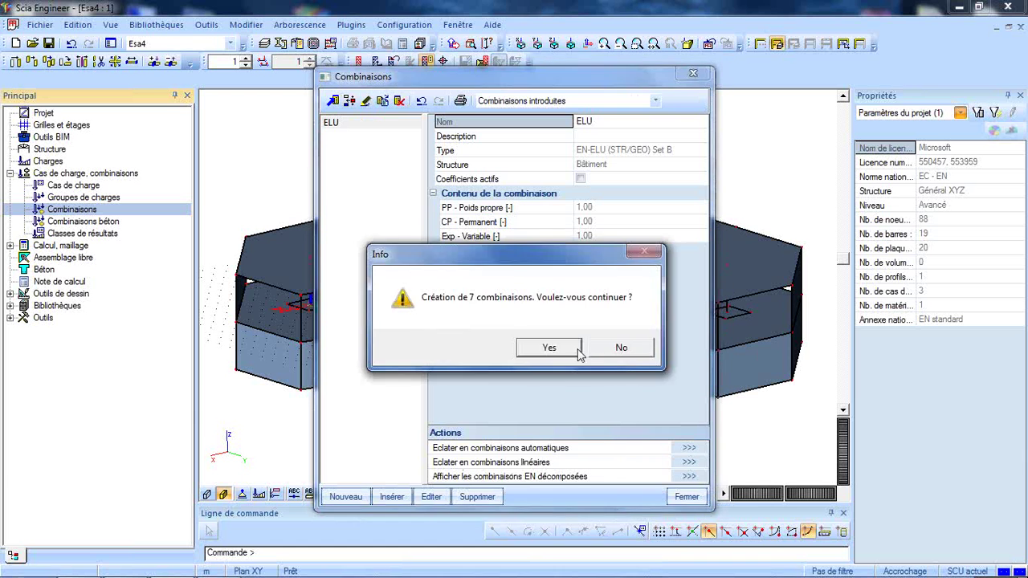
{"action": "left_click", "coordinate": [536, 347]}
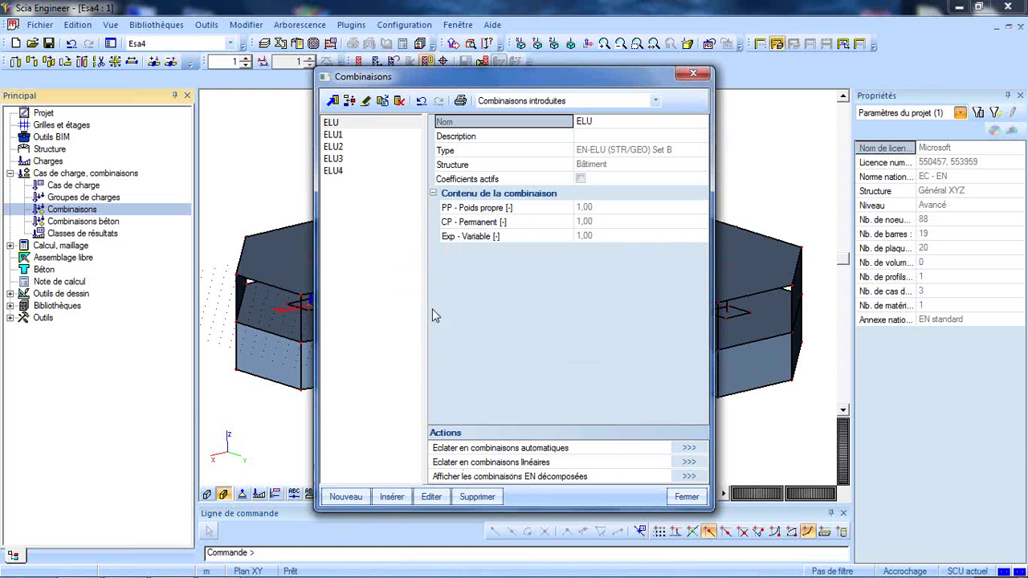
{"action": "left_click", "coordinate": [335, 135]}
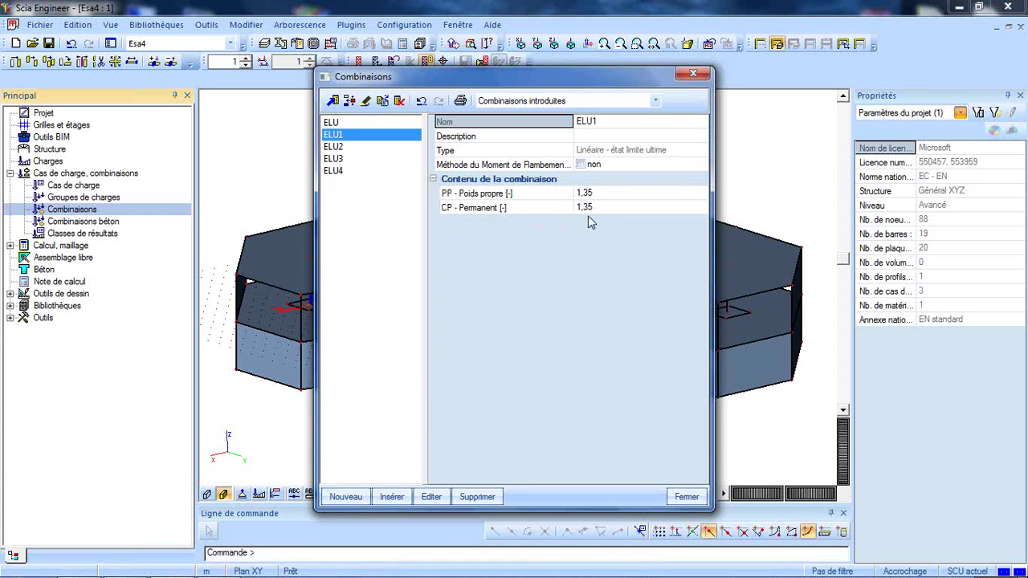
{"action": "key", "text": "Down"}
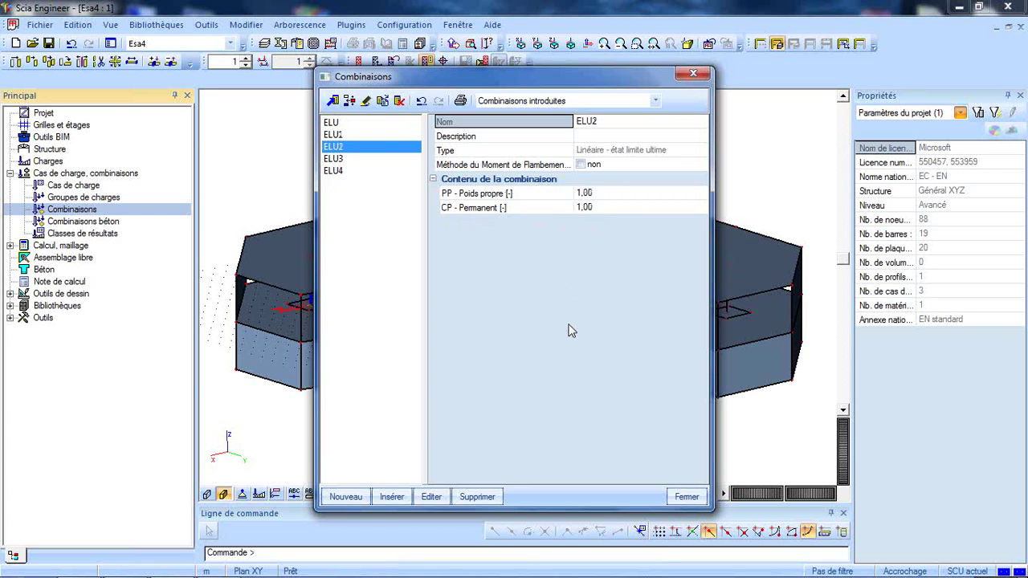
{"action": "key", "text": "Down"}
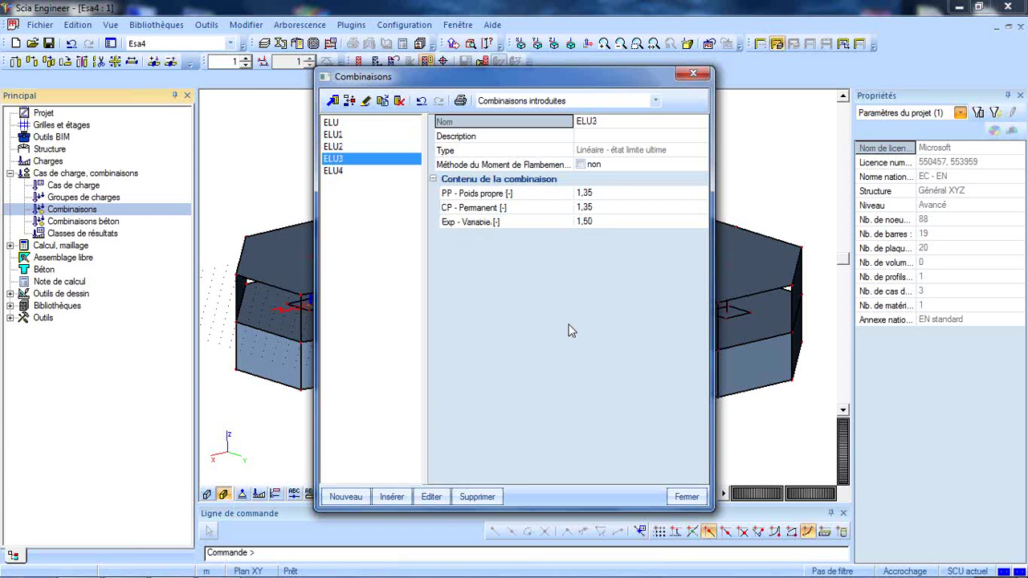
{"action": "key", "text": "Down"}
{"action": "key", "text": "Up"}
{"action": "key", "text": "Up"}
{"action": "key", "text": "Up"}
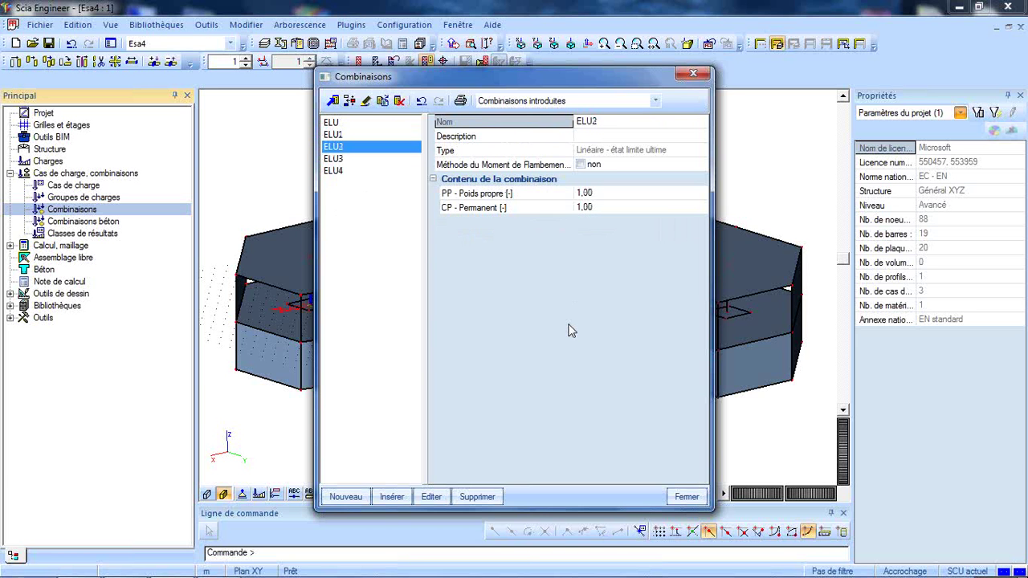
Delete the linear combinations generated from ELU, keeping only the original ELU combination
{"action": "left_click", "coordinate": [346, 148], "text": "shift"}
{"action": "left_click", "coordinate": [343, 160], "text": "shift"}
{"action": "left_click", "coordinate": [344, 171], "text": "shift"}
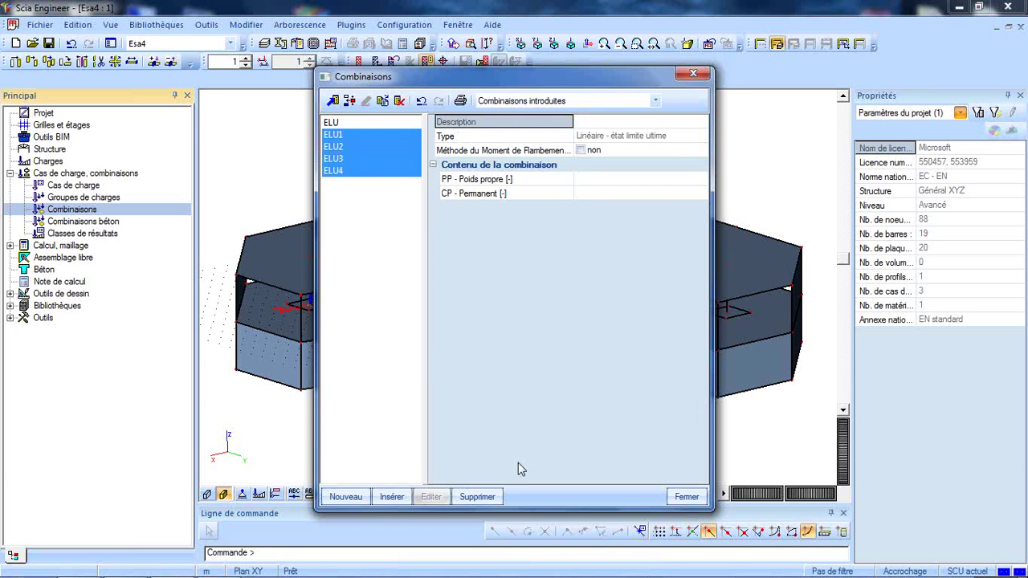
{"action": "left_click", "coordinate": [477, 497]}
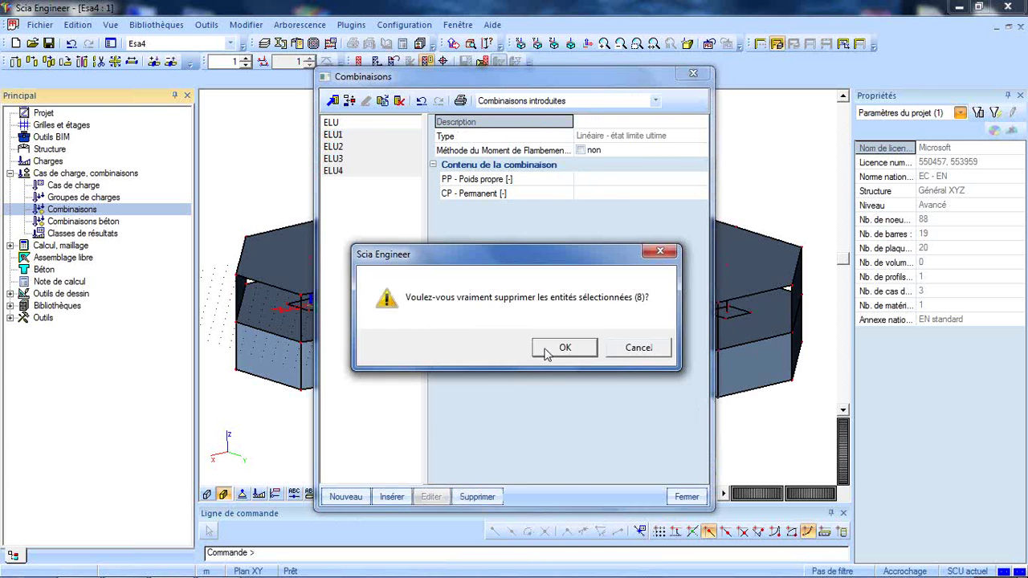
{"action": "left_click", "coordinate": [551, 347]}
Add a second combination named ELS with the same load cases, type EN-ELS Caractéristique, and close the combinations manager
{"action": "left_click", "coordinate": [331, 124]}
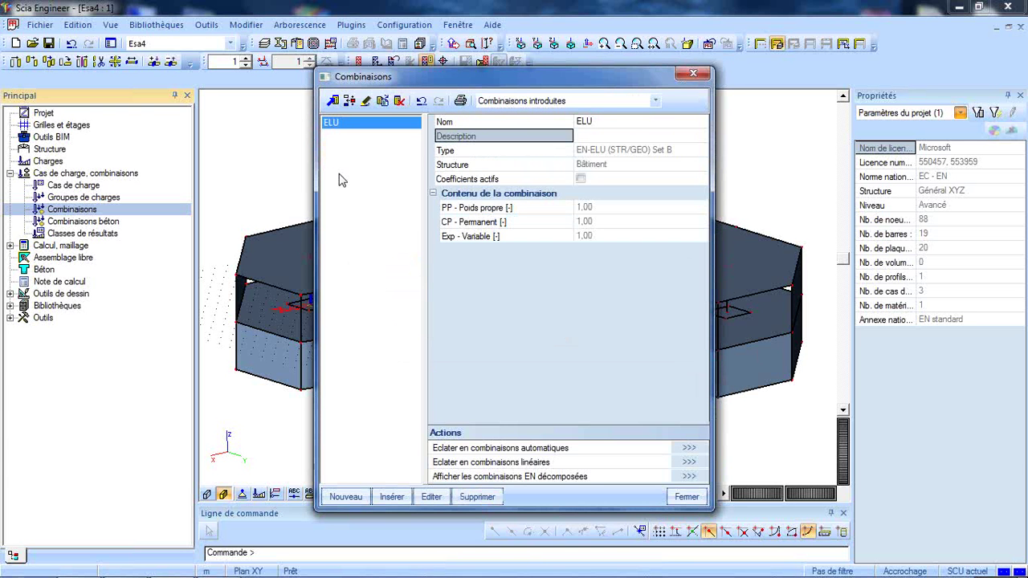
{"action": "left_click", "coordinate": [346, 497]}
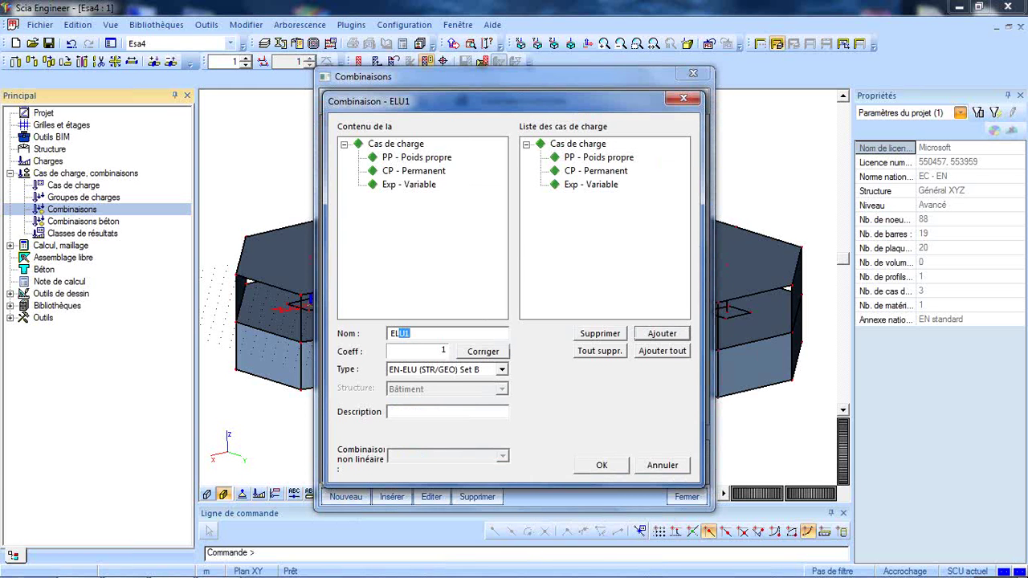
{"action": "type", "text": "S"}
{"action": "left_click", "coordinate": [466, 369]}
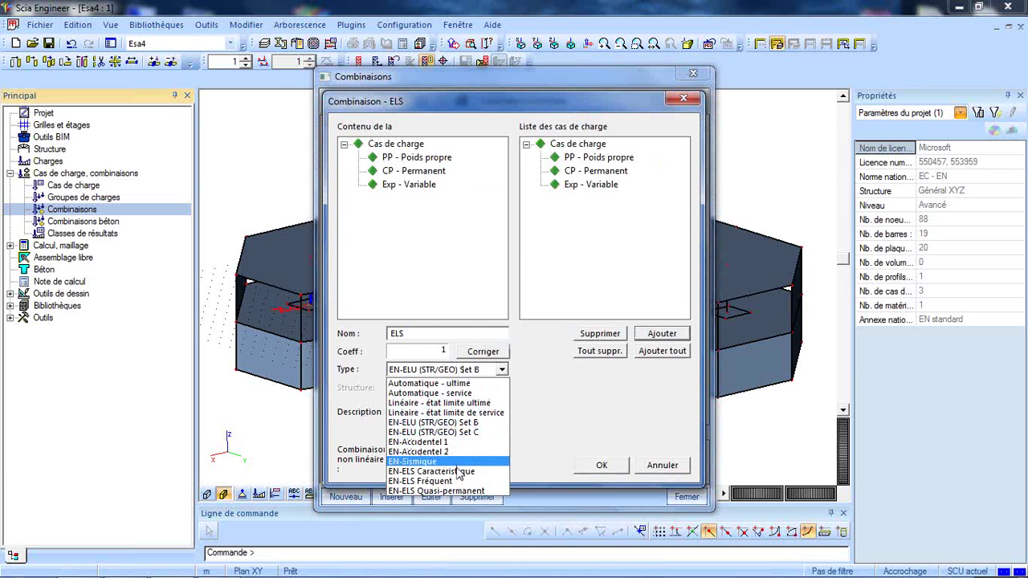
{"action": "left_click", "coordinate": [459, 473]}
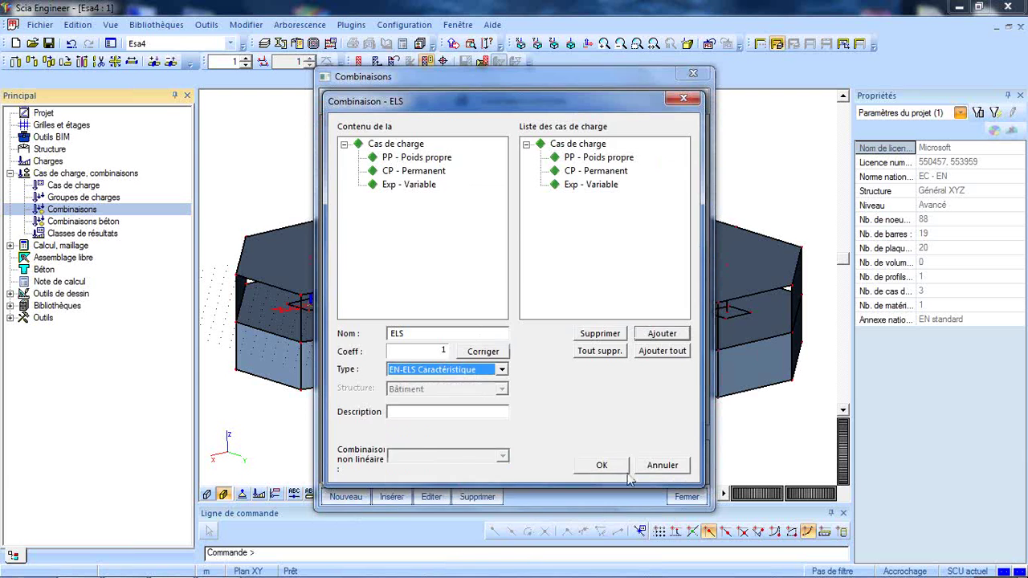
{"action": "left_click", "coordinate": [623, 468]}
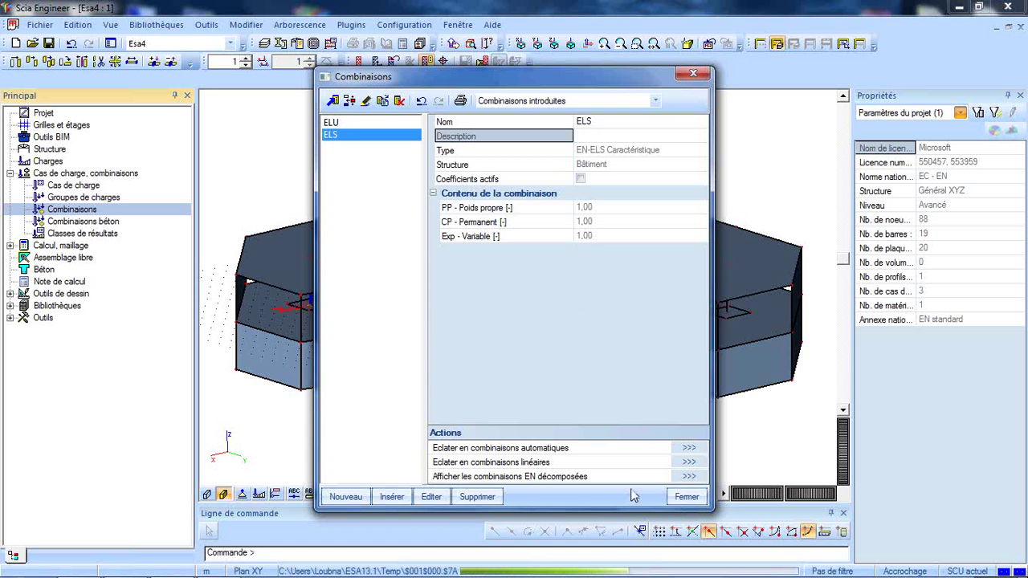
{"action": "left_click", "coordinate": [685, 497]}
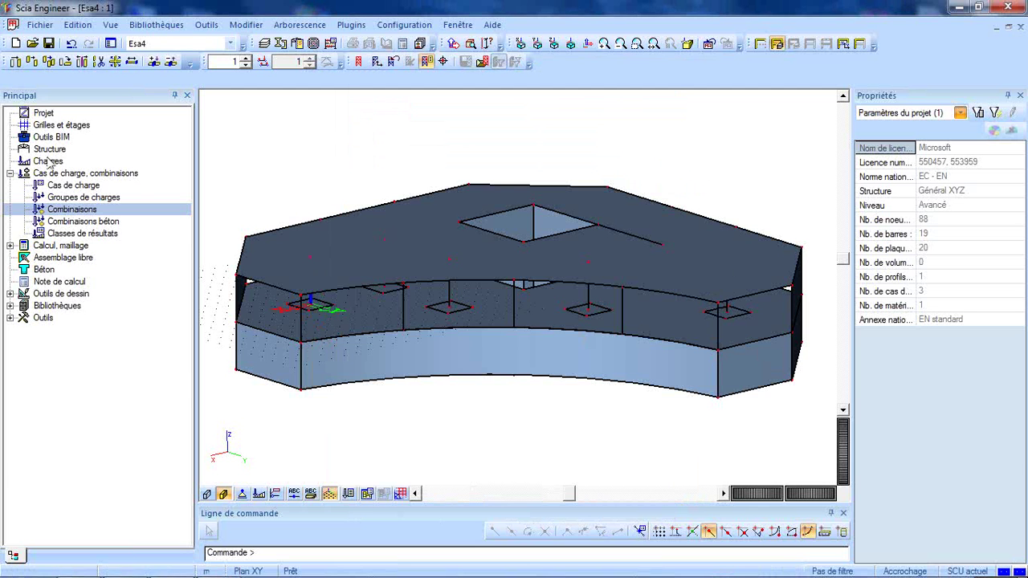
{"action": "left_click", "coordinate": [11, 174]}
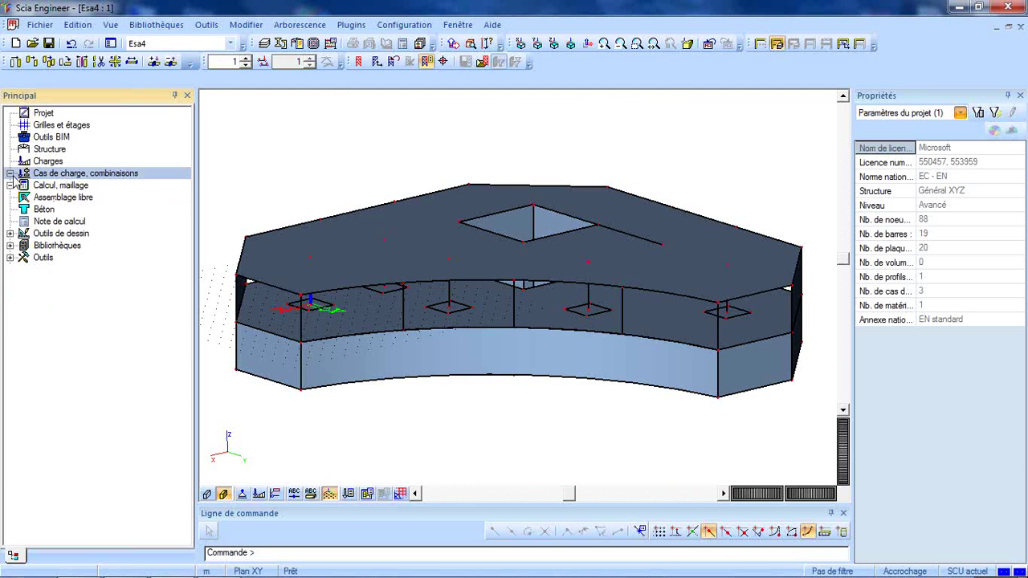
Set the average size of 2D and curved elements to 0.5 m in the mesh configuration
{"action": "left_click", "coordinate": [411, 24]}
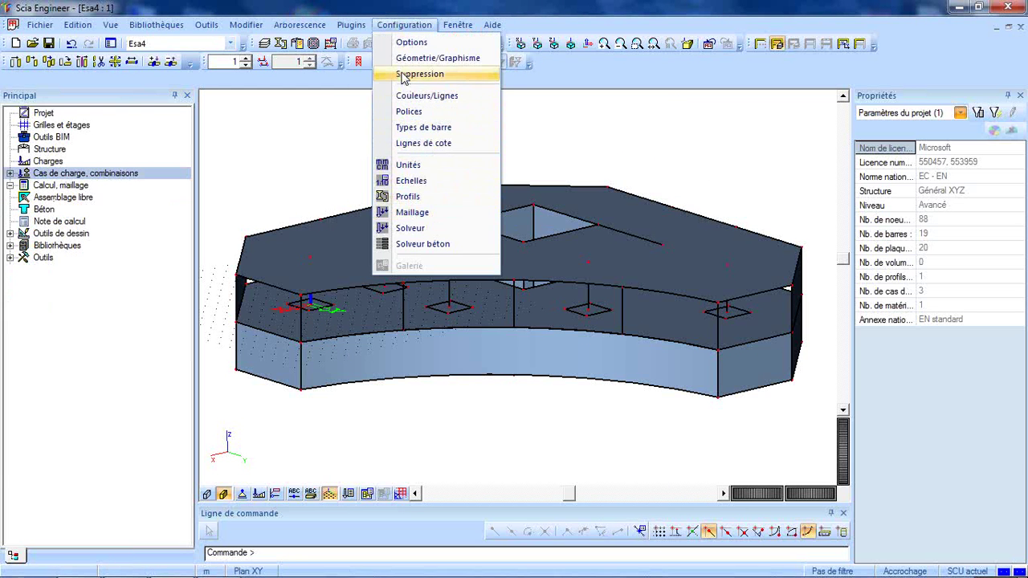
{"action": "left_click", "coordinate": [412, 213]}
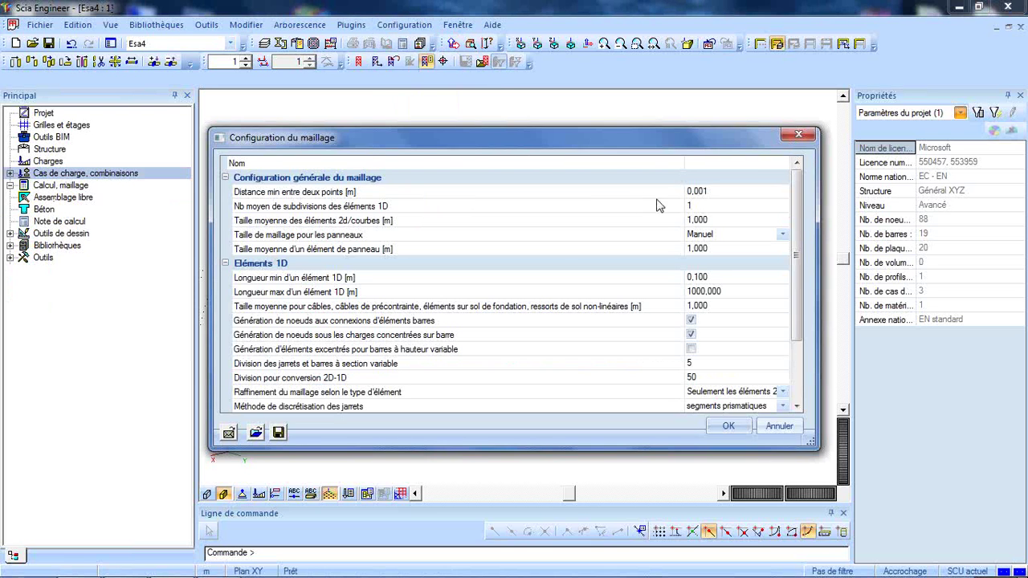
{"action": "left_click", "coordinate": [703, 221]}
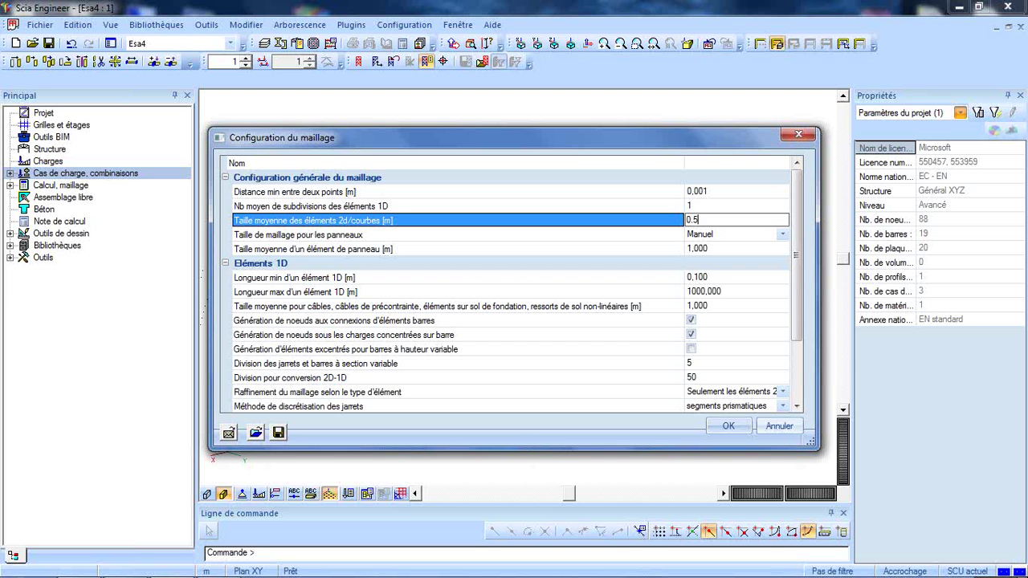
{"action": "key", "text": "Return"}
{"action": "left_click", "coordinate": [732, 425]}
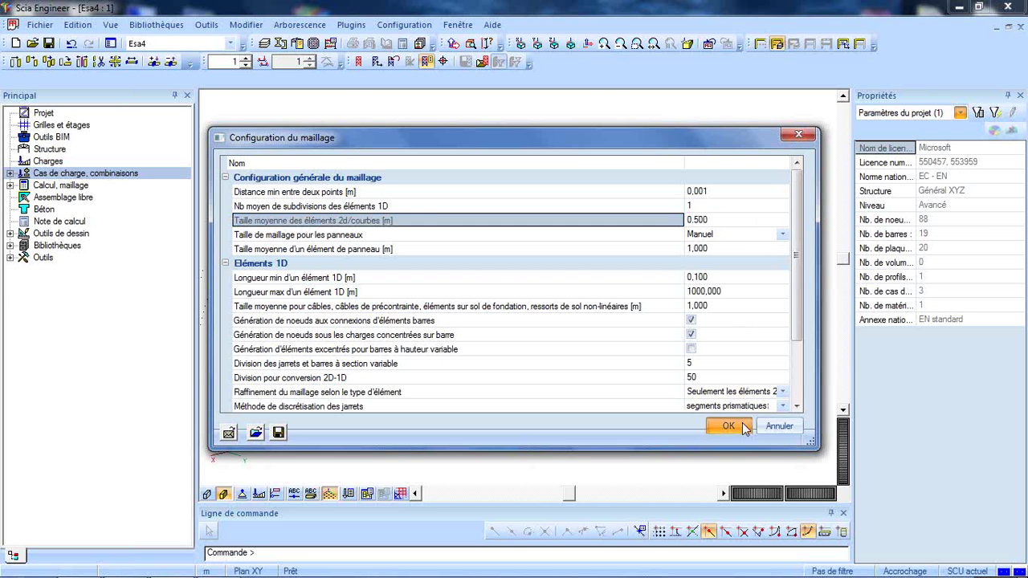
Run the linear static finite element analysis of the structure
{"action": "left_click", "coordinate": [330, 44]}
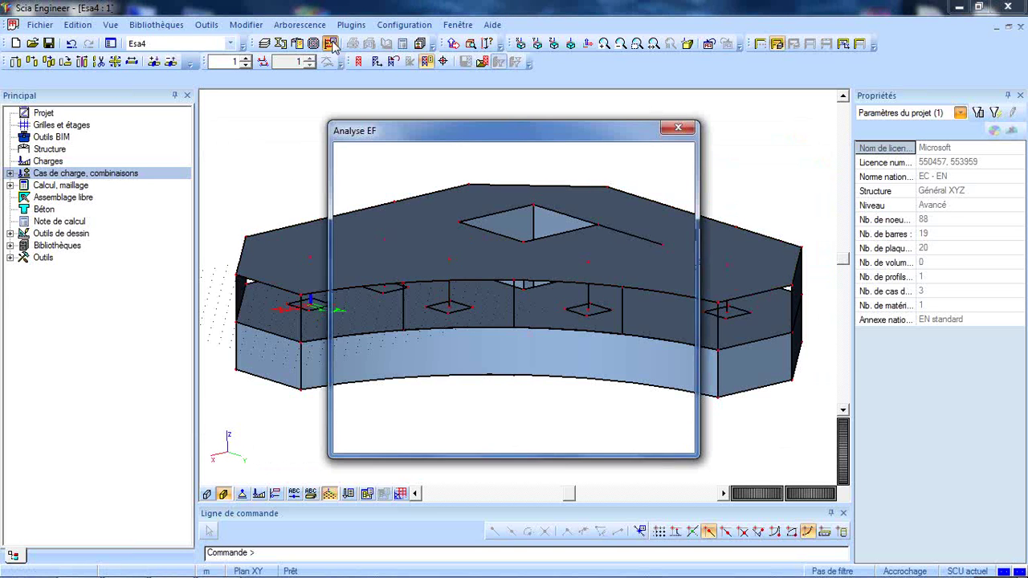
{"action": "left_click", "coordinate": [491, 445]}
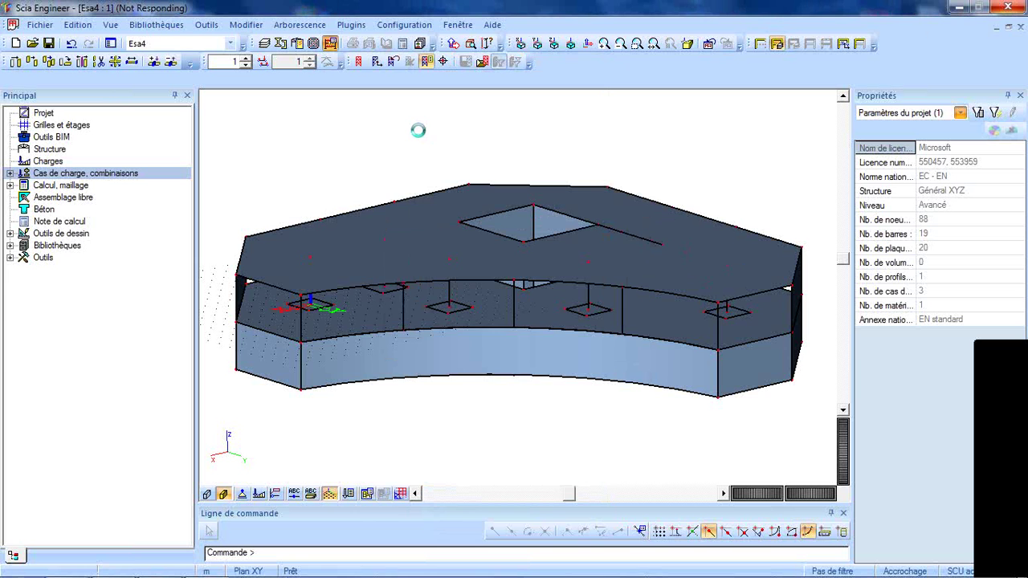
{"action": "left_click_drag", "start_coordinate": [447, 215], "coordinate": [419, 139]}
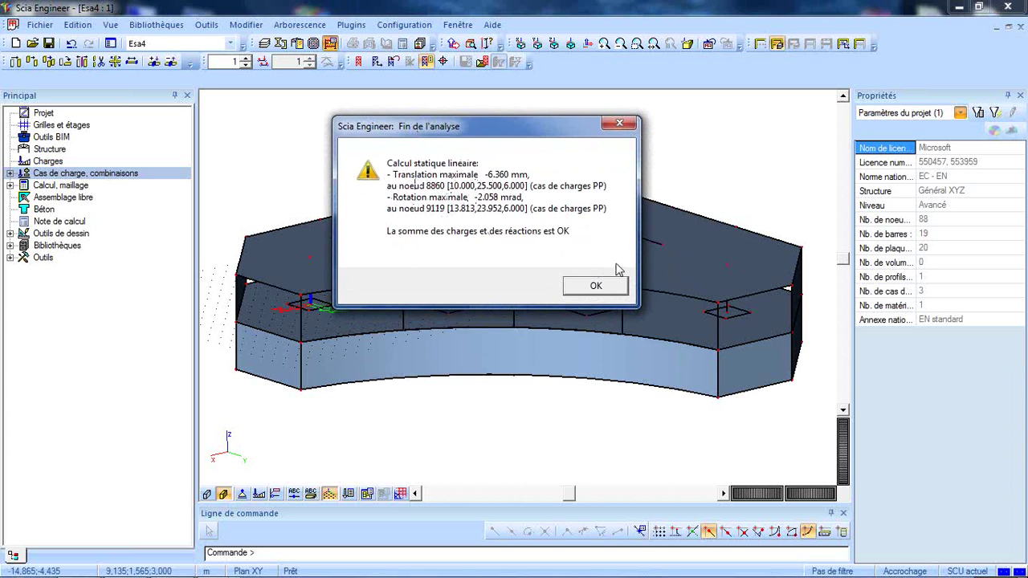
Close the analysis report and display the deformed structure for load case PP - Poids propre in the results
{"action": "left_click", "coordinate": [597, 287]}
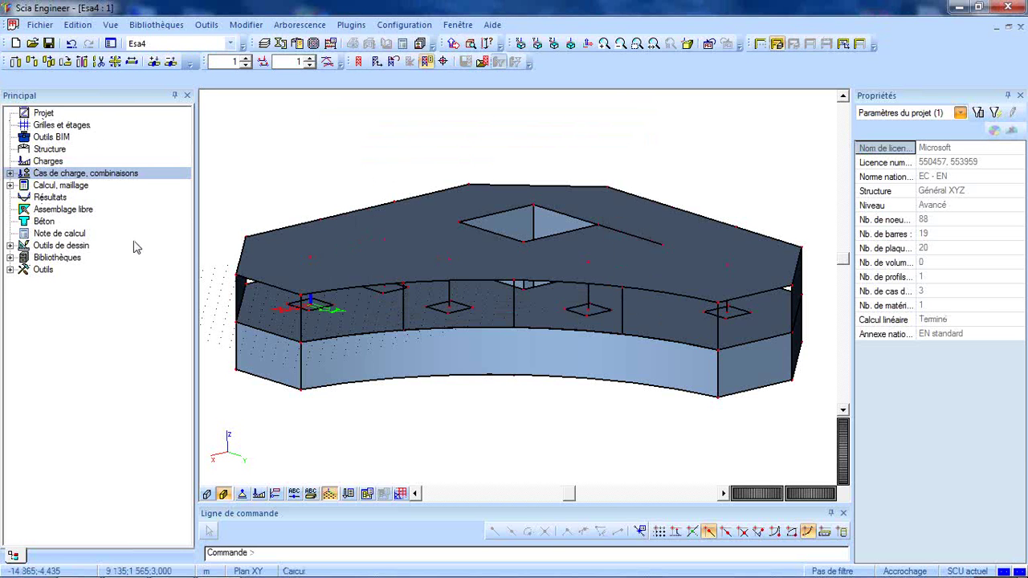
{"action": "double_click", "coordinate": [61, 200]}
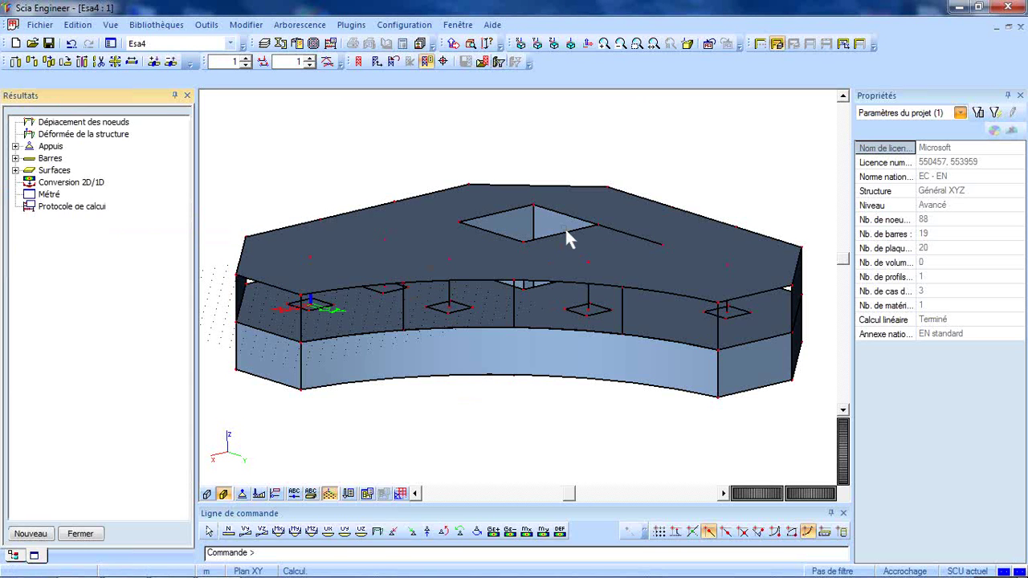
{"action": "right_click_drag", "start_coordinate": [589, 243], "coordinate": [663, 74], "text": "ctrl"}
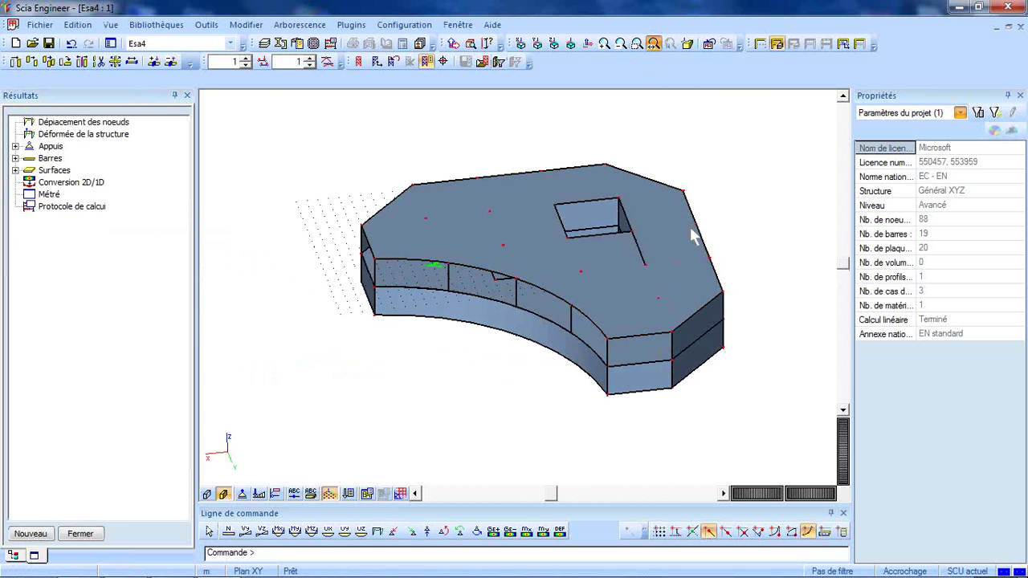
{"action": "right_click_drag", "start_coordinate": [693, 230], "coordinate": [463, 229], "text": "ctrl"}
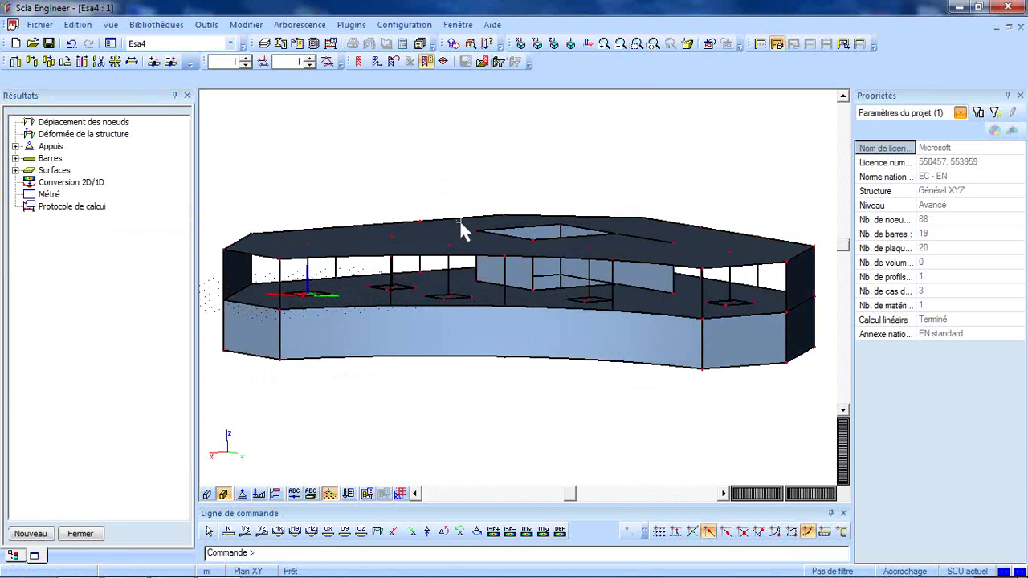
{"action": "left_click", "coordinate": [46, 135]}
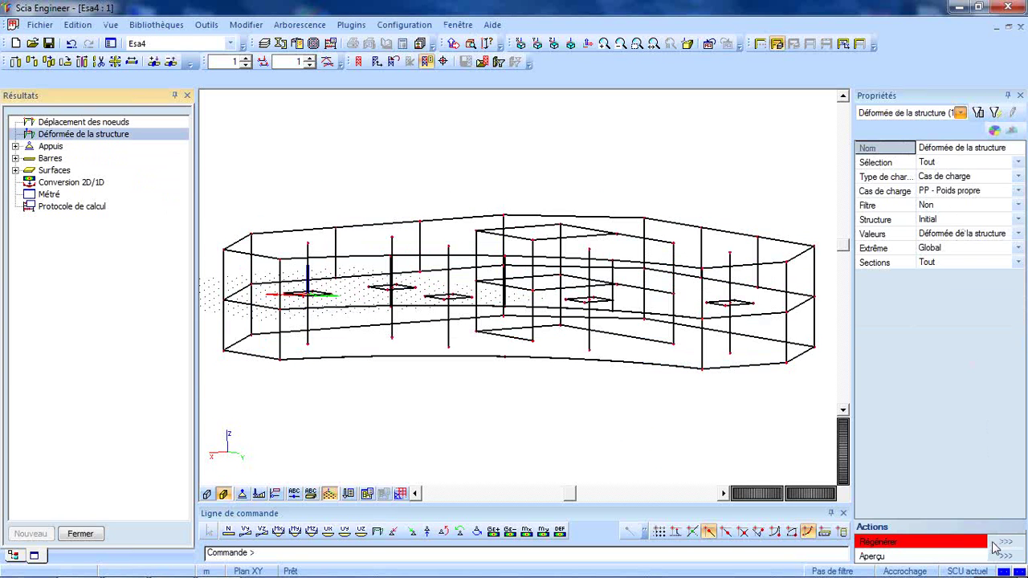
{"action": "left_click", "coordinate": [994, 547]}
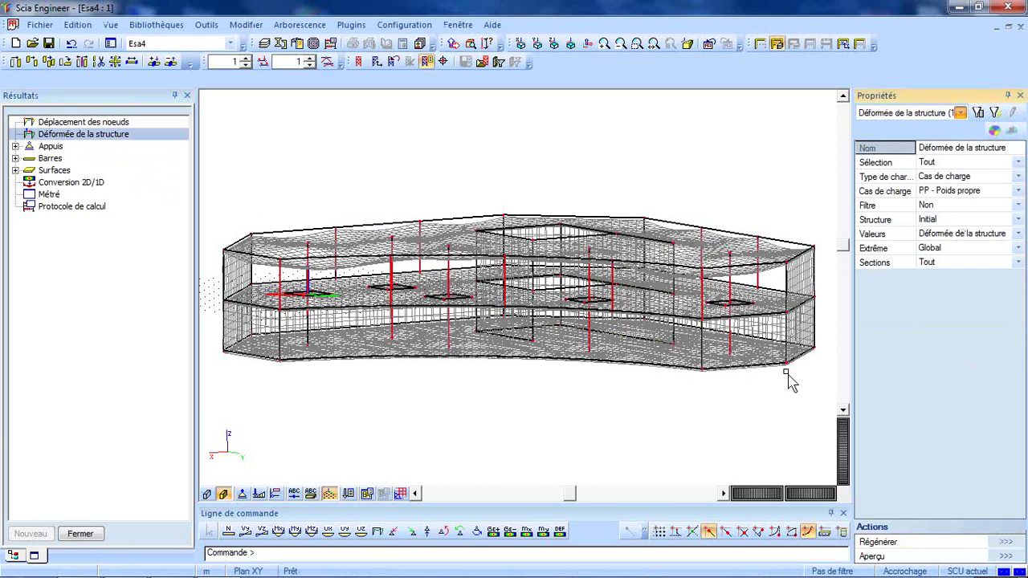
Select the upper slab D25 and set the deformed structure result to Uz/uz
{"action": "mouse_move", "coordinate": [761, 345]}
{"action": "right_mouse_down", "text": "ctrl"}
{"action": "mouse_move", "coordinate": [755, 325]}
{"action": "mouse_move", "coordinate": [727, 361]}
{"action": "mouse_move", "coordinate": [686, 370]}
{"action": "mouse_move", "coordinate": [755, 380]}
{"action": "mouse_move", "coordinate": [530, 316]}
{"action": "mouse_move", "coordinate": [616, 334]}
{"action": "mouse_move", "coordinate": [587, 345]}
{"action": "mouse_move", "coordinate": [542, 323]}
{"action": "mouse_move", "coordinate": [521, 365]}
{"action": "mouse_move", "coordinate": [506, 315]}
{"action": "mouse_move", "coordinate": [634, 354]}
{"action": "mouse_move", "coordinate": [541, 329]}
{"action": "mouse_move", "coordinate": [547, 351]}
{"action": "mouse_move", "coordinate": [550, 335]}
{"action": "mouse_move", "coordinate": [480, 349]}
{"action": "right_mouse_up", "text": "ctrl"}
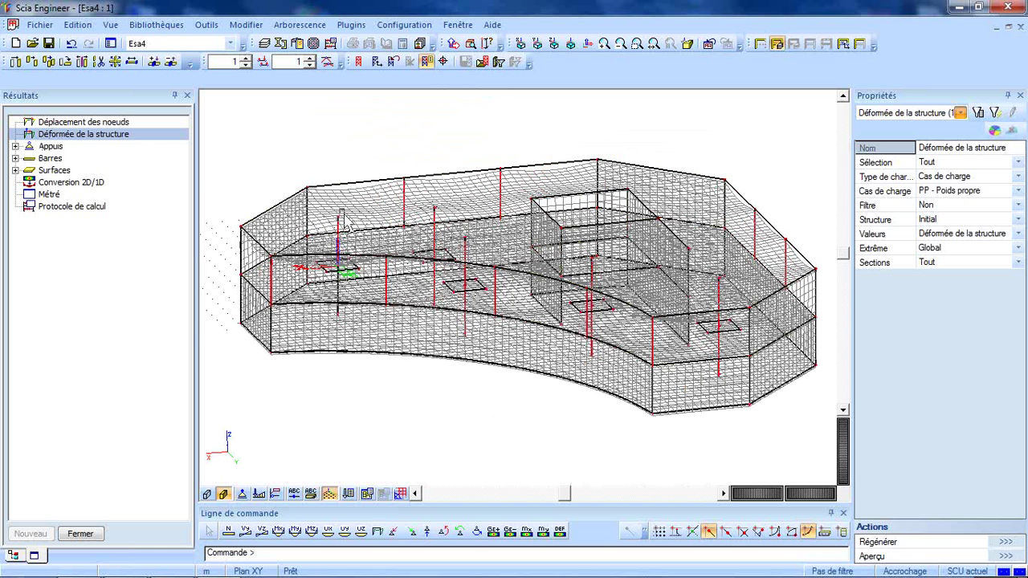
{"action": "left_click", "coordinate": [279, 251]}
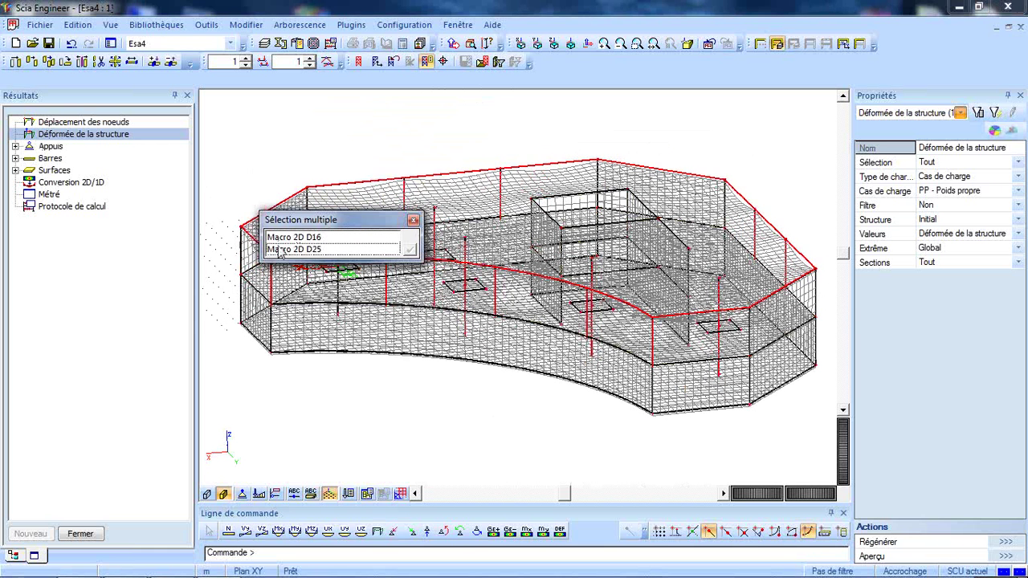
{"action": "left_click", "coordinate": [281, 249]}
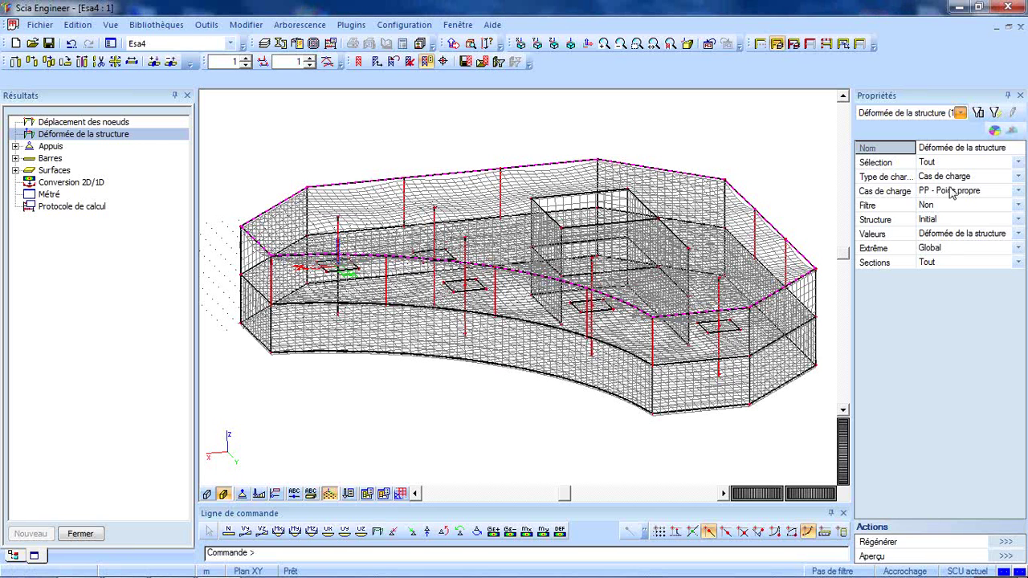
{"action": "left_click", "coordinate": [944, 235]}
{"action": "left_click", "coordinate": [943, 234]}
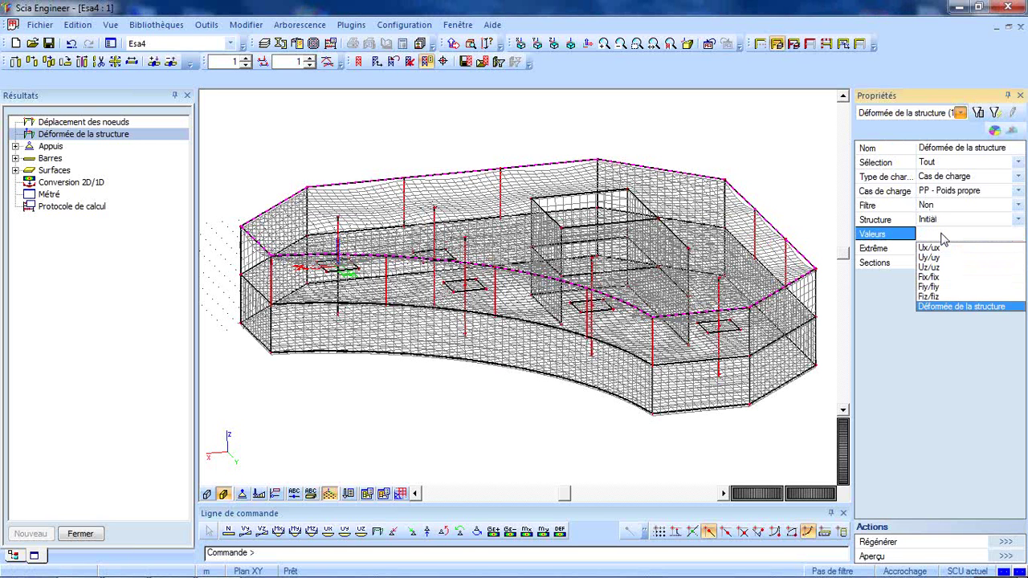
{"action": "left_click", "coordinate": [937, 269]}
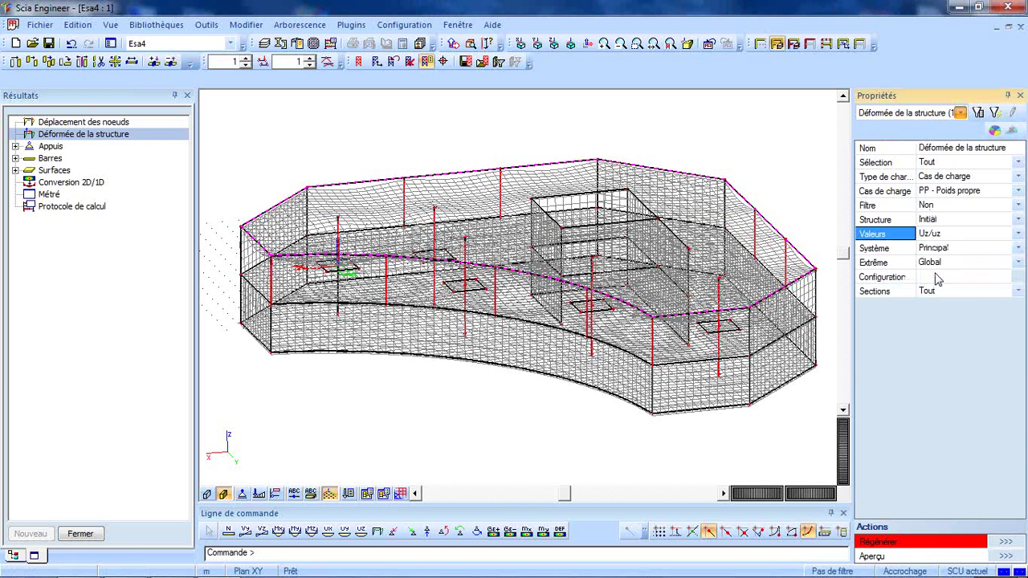
Restrict the deformation result to the current selection, regenerate it and inspect the slab's Uz/uz contours from several angles
{"action": "left_click", "coordinate": [932, 163]}
{"action": "left_click", "coordinate": [932, 163]}
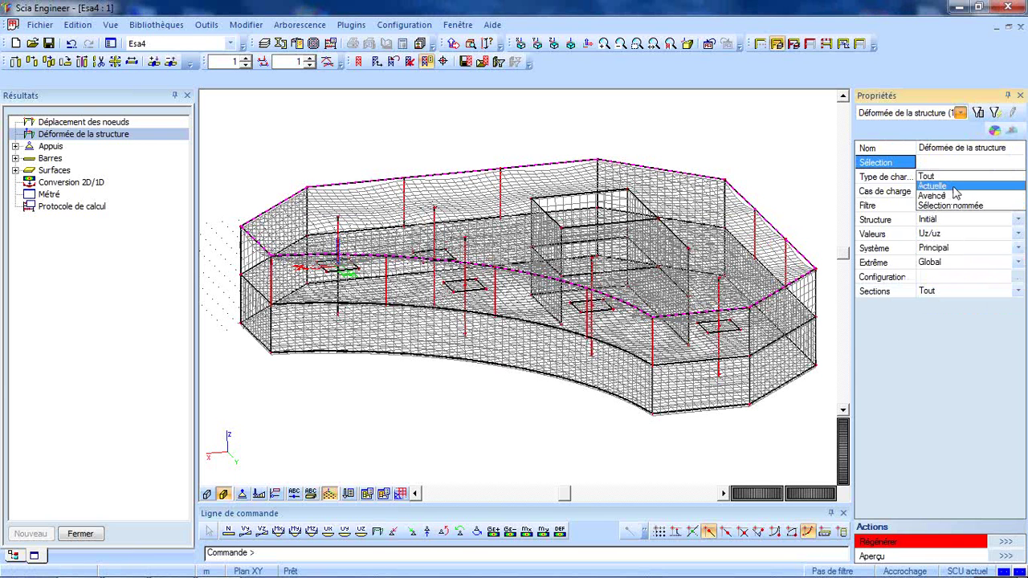
{"action": "left_click", "coordinate": [956, 187]}
{"action": "left_click", "coordinate": [1003, 543]}
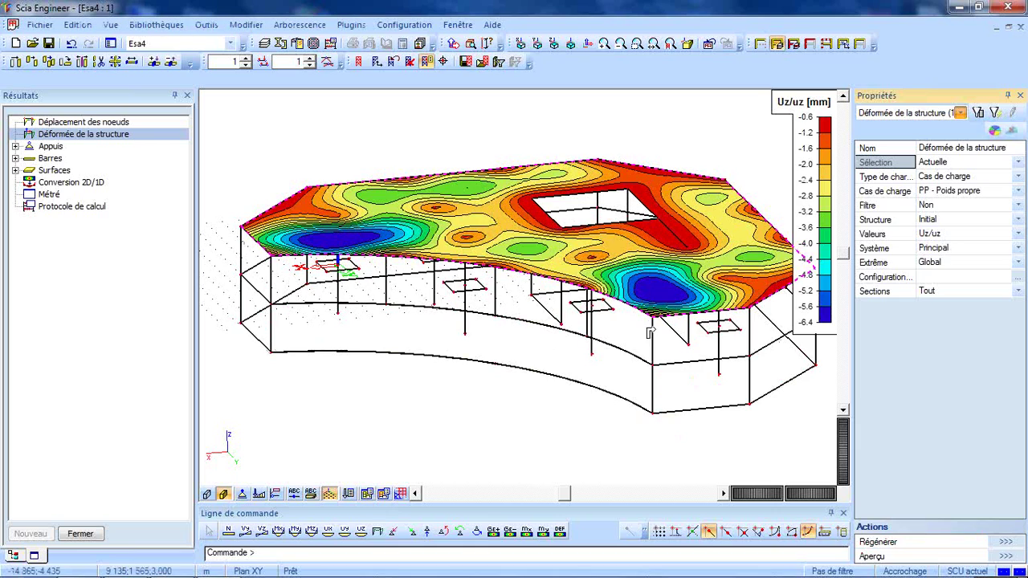
{"action": "right_click_drag", "start_coordinate": [649, 333], "coordinate": [711, 263], "text": "ctrl"}
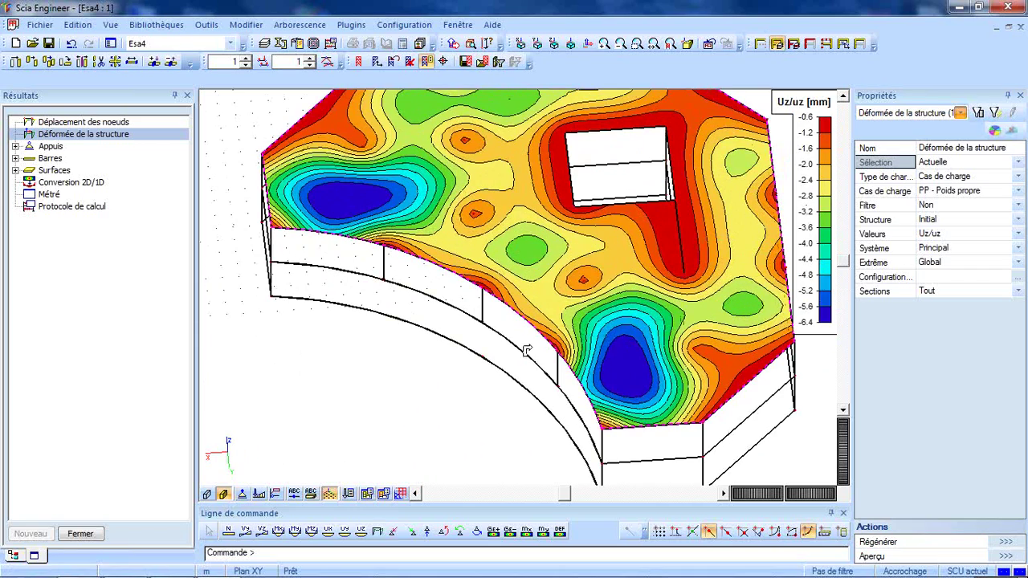
{"action": "right_click_drag", "start_coordinate": [526, 351], "coordinate": [790, 200], "text": "ctrl"}
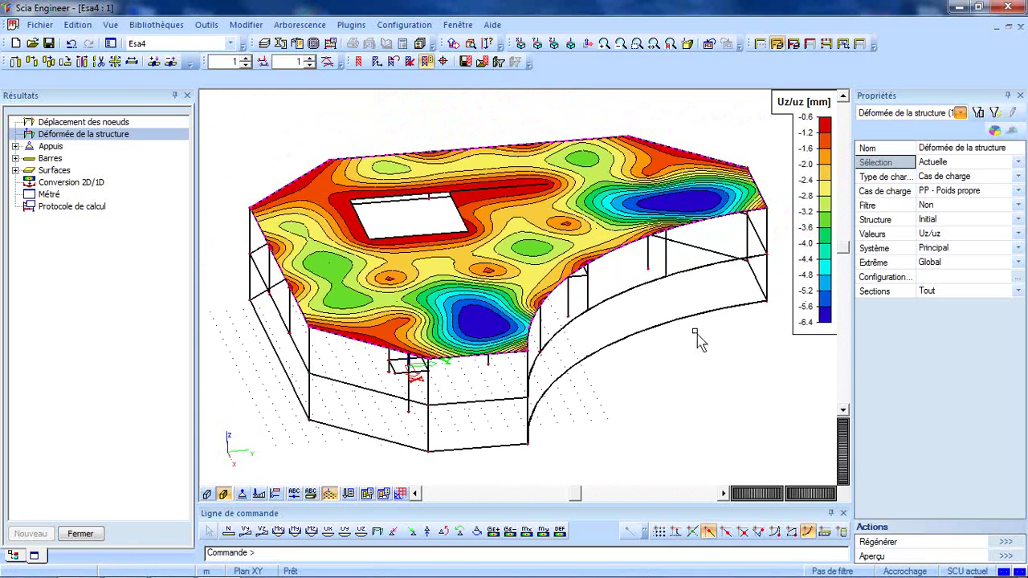
{"action": "right_click_drag", "start_coordinate": [697, 338], "coordinate": [626, 344], "text": "ctrl"}
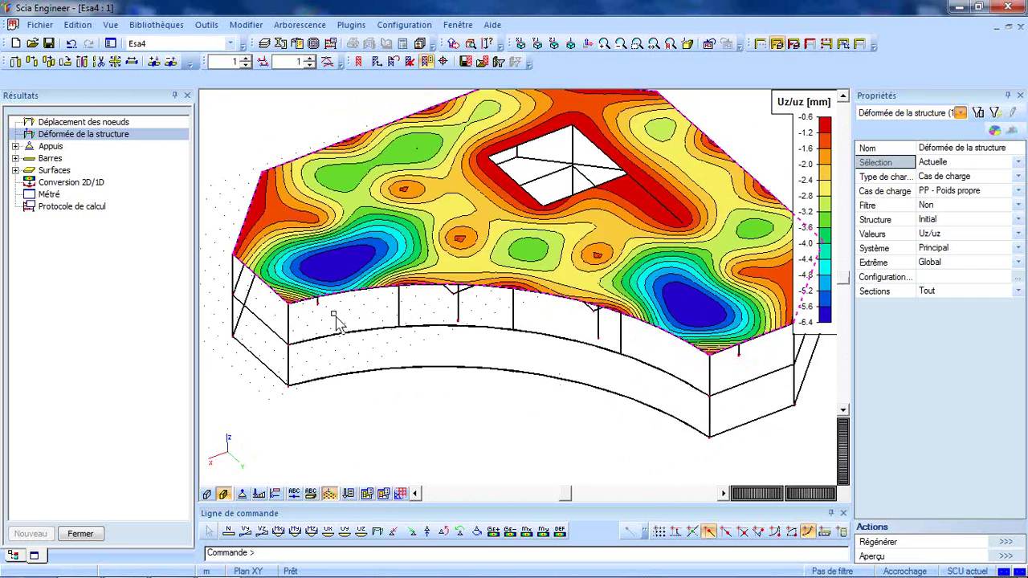
Open the internal forces of the surfaces and set them to the ELU combination with the Maximum envelope
{"action": "left_click", "coordinate": [15, 159]}
{"action": "left_click", "coordinate": [16, 171]}
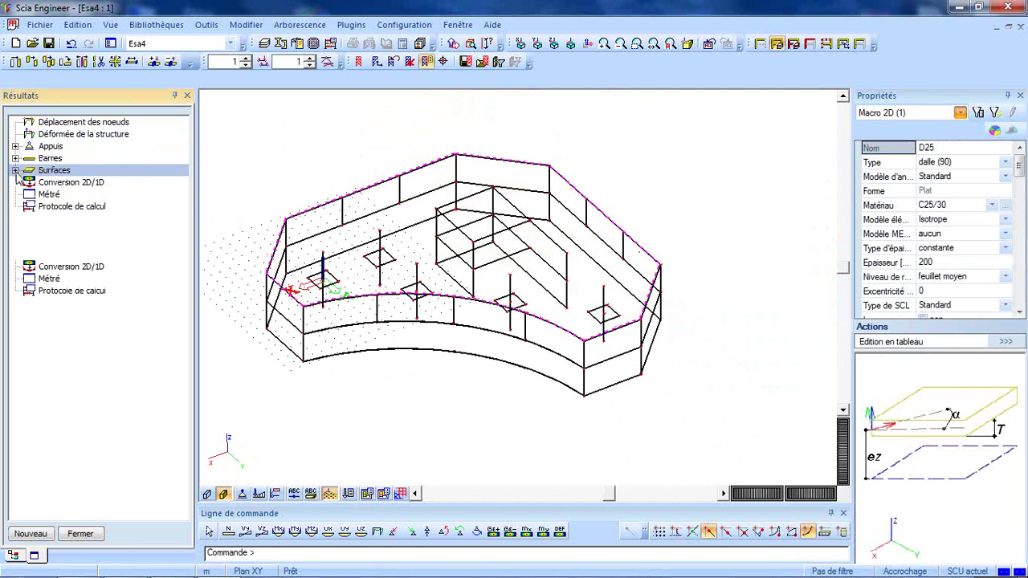
{"action": "left_click", "coordinate": [80, 195]}
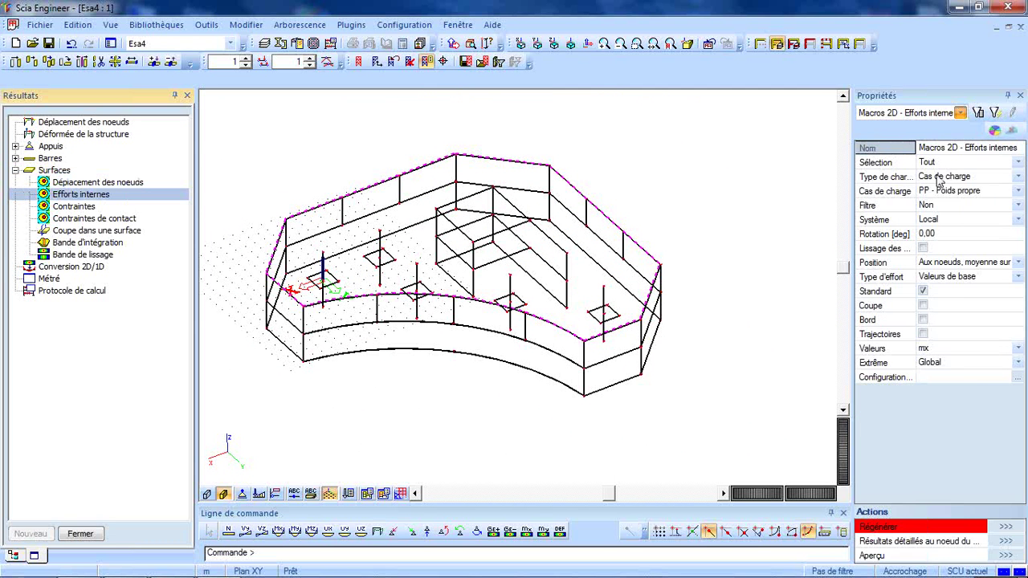
{"action": "left_click", "coordinate": [941, 178]}
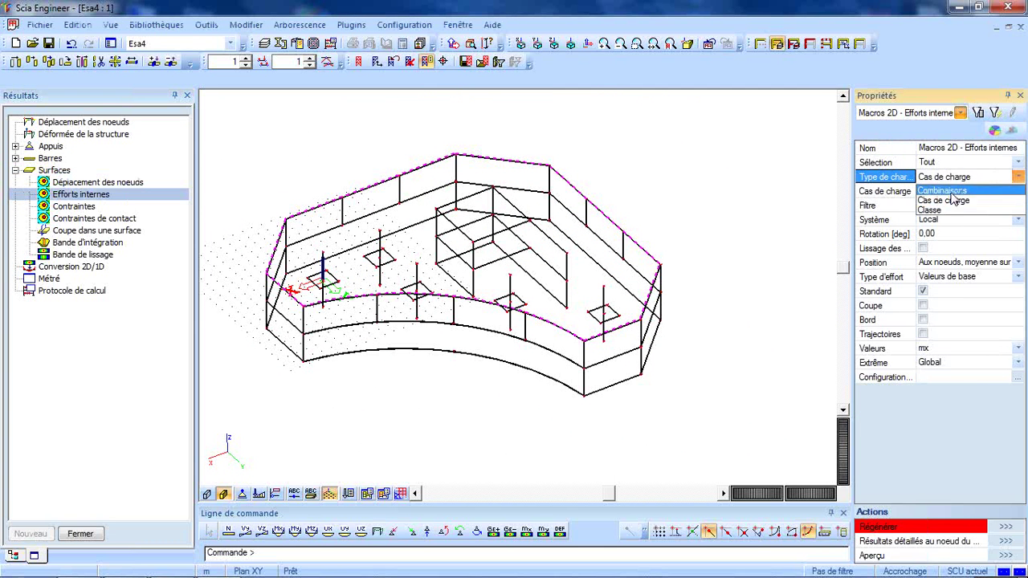
{"action": "left_click", "coordinate": [948, 192]}
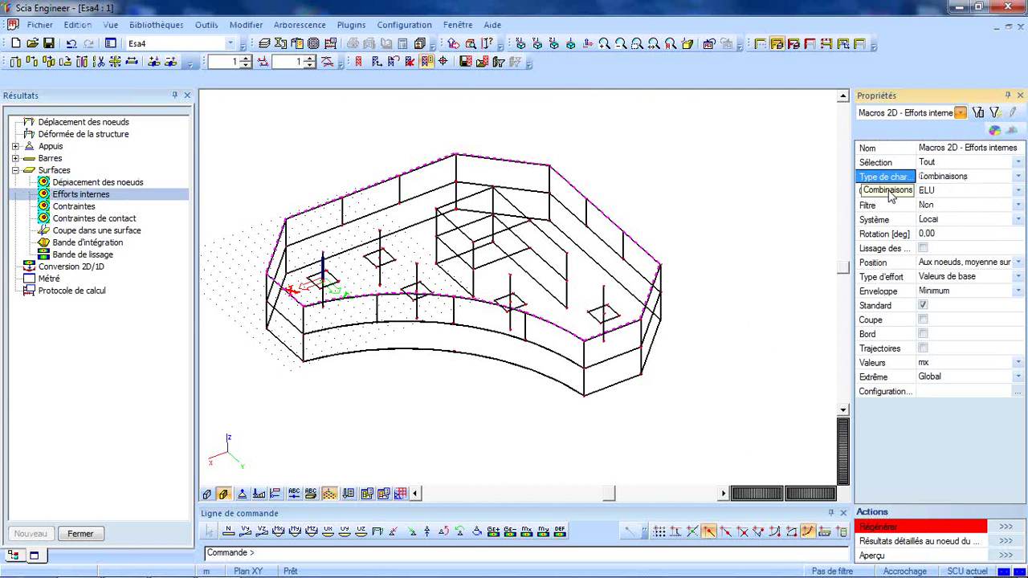
{"action": "left_click", "coordinate": [896, 291]}
{"action": "left_click", "coordinate": [898, 198]}
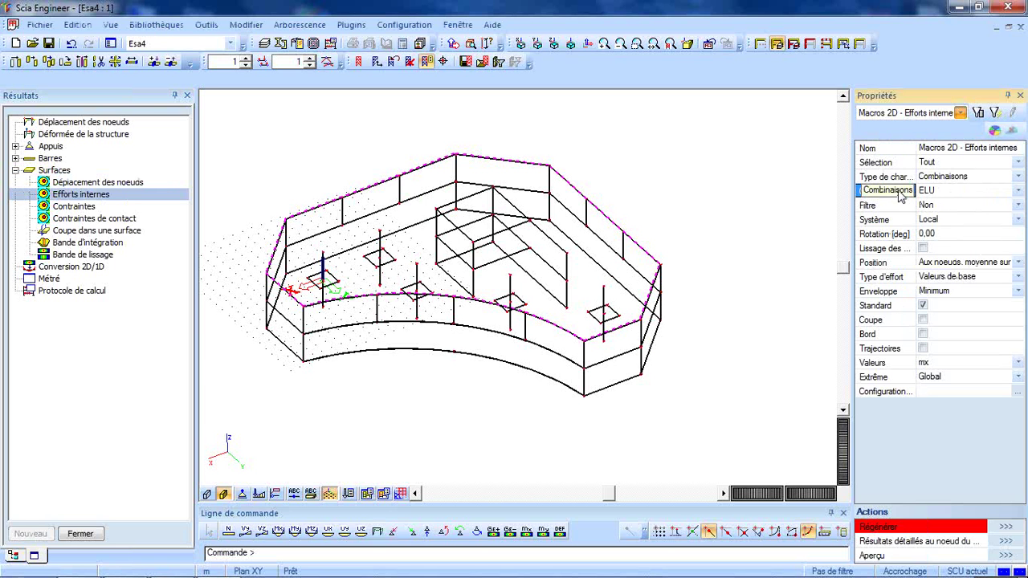
{"action": "left_click", "coordinate": [937, 293]}
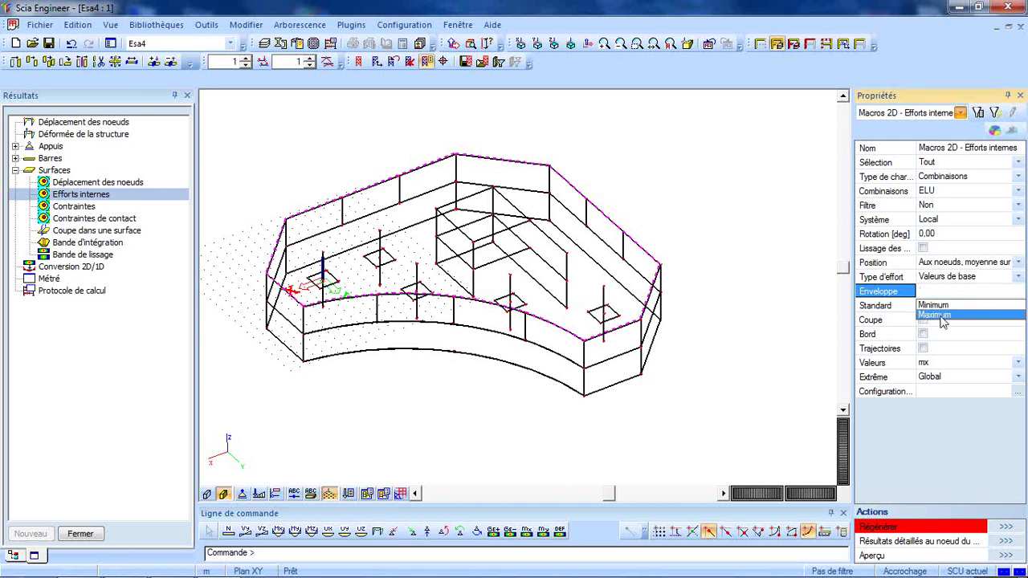
{"action": "left_click", "coordinate": [944, 319]}
Limit the internal forces to the current selection, regenerate the mx map and view the slab in plan and 3D
{"action": "left_click", "coordinate": [905, 365]}
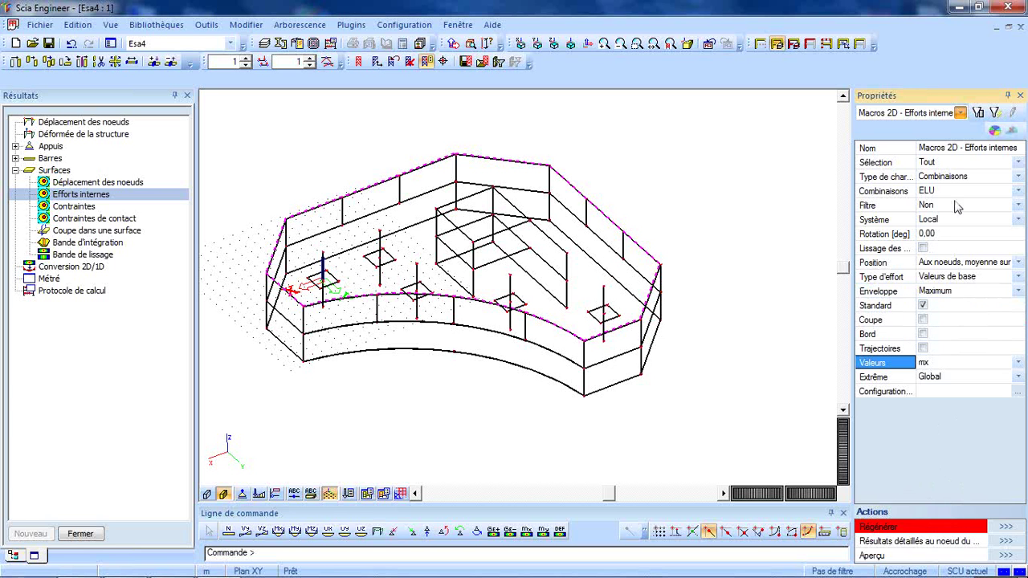
{"action": "left_click", "coordinate": [956, 163]}
{"action": "left_click", "coordinate": [956, 164]}
{"action": "left_click", "coordinate": [944, 181]}
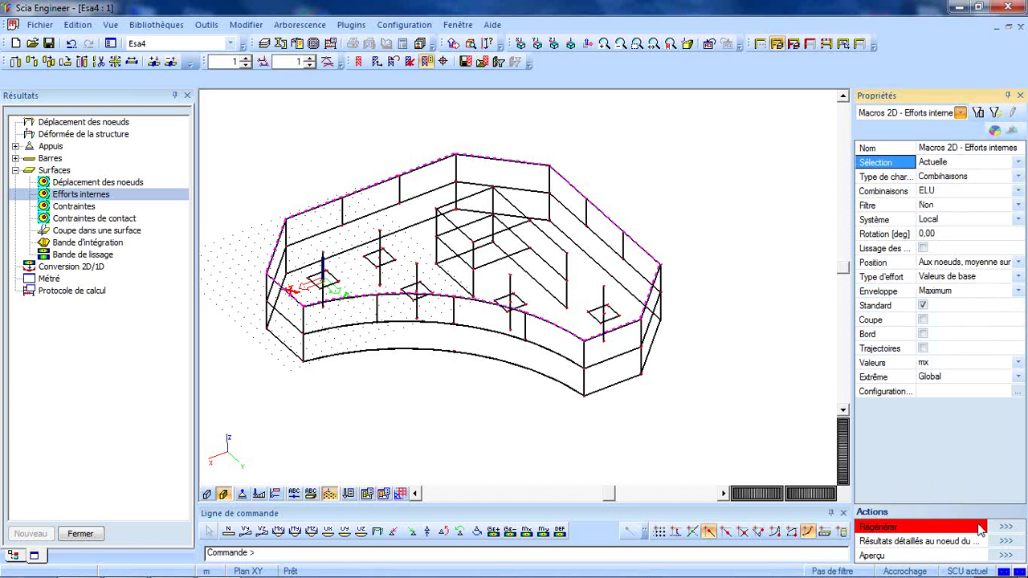
{"action": "left_click", "coordinate": [988, 528]}
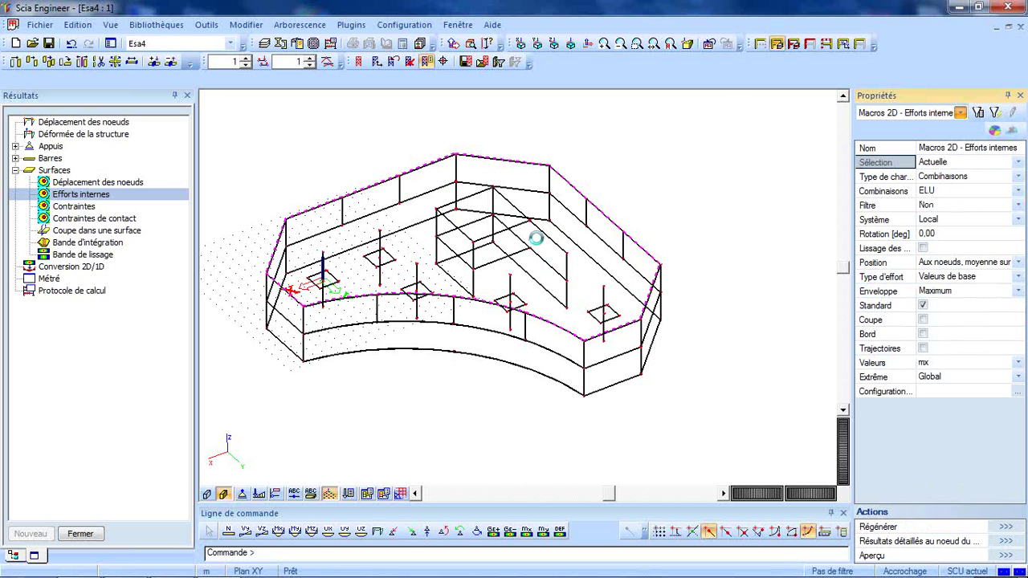
{"action": "left_click", "coordinate": [555, 45]}
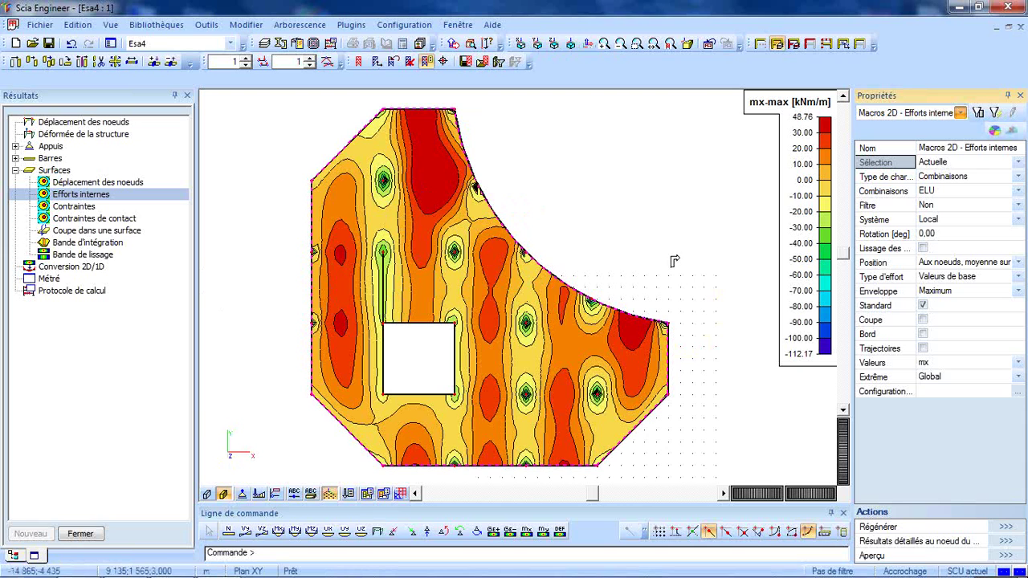
{"action": "right_click_drag", "start_coordinate": [655, 240], "coordinate": [652, 203], "text": "ctrl"}
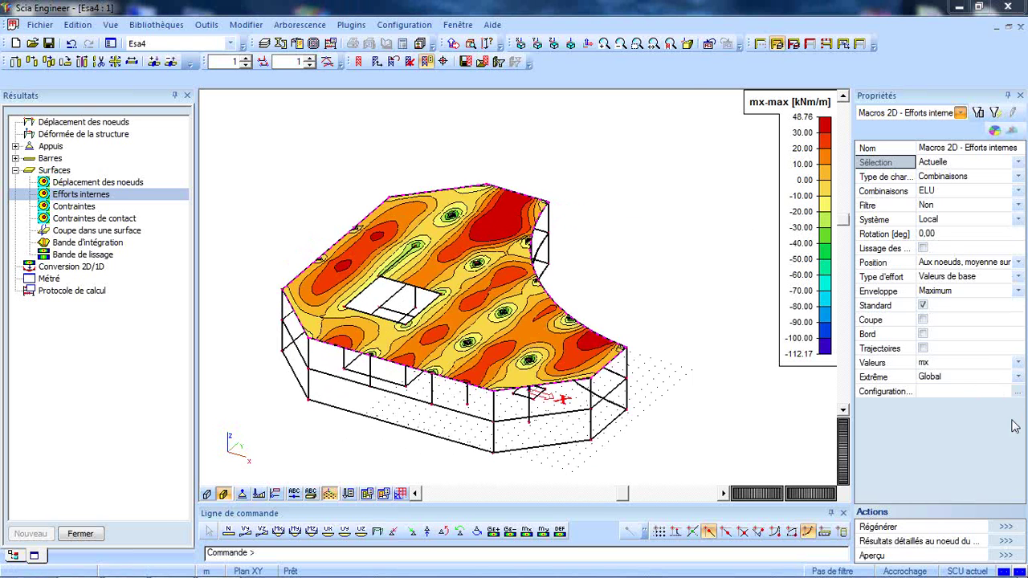
Change the 2D result display to labelled isolines (Isolignes avec étiquette), accepting the coloured isoline settings
{"action": "left_click", "coordinate": [1018, 392]}
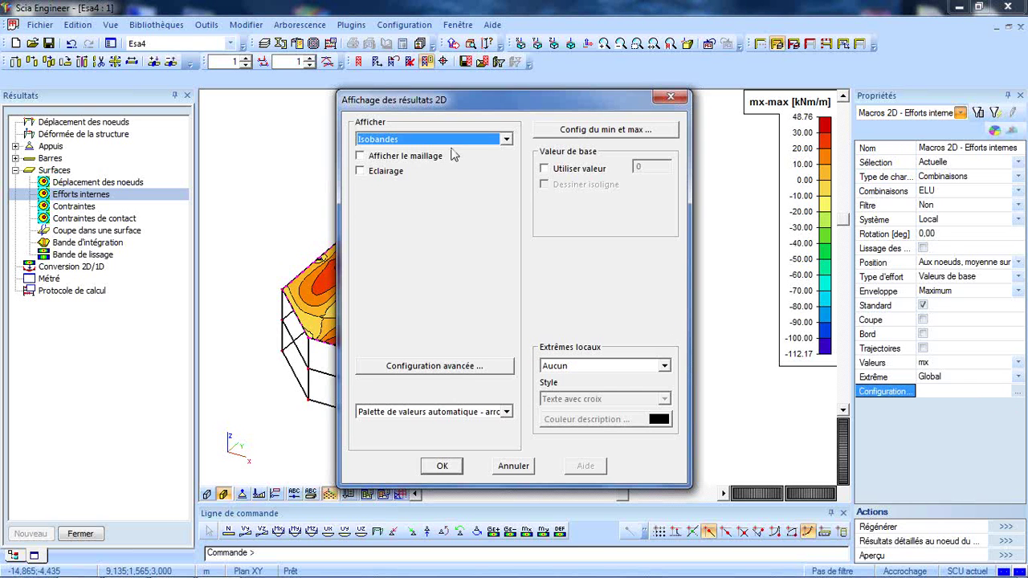
{"action": "left_click", "coordinate": [454, 141]}
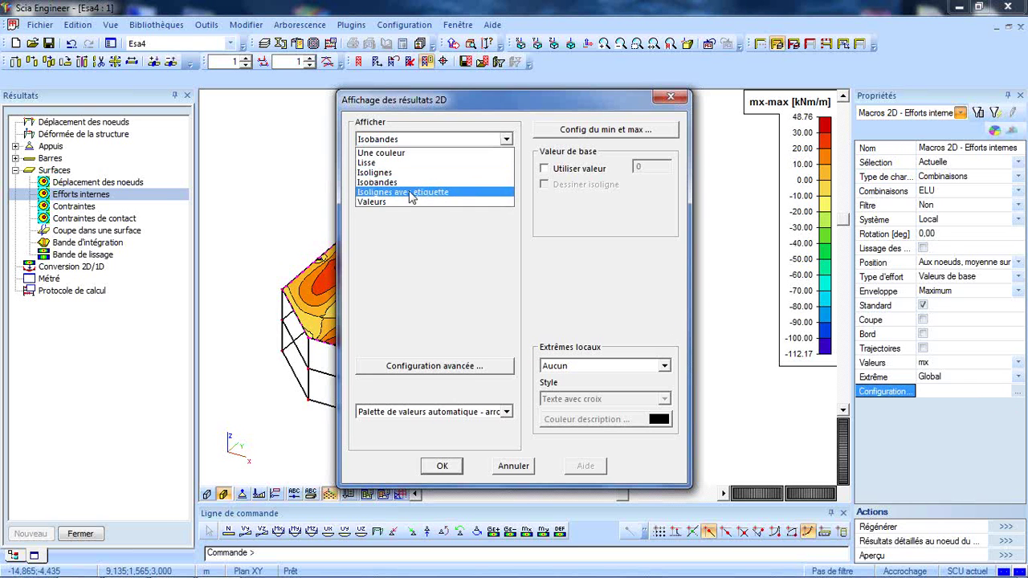
{"action": "left_click", "coordinate": [439, 193]}
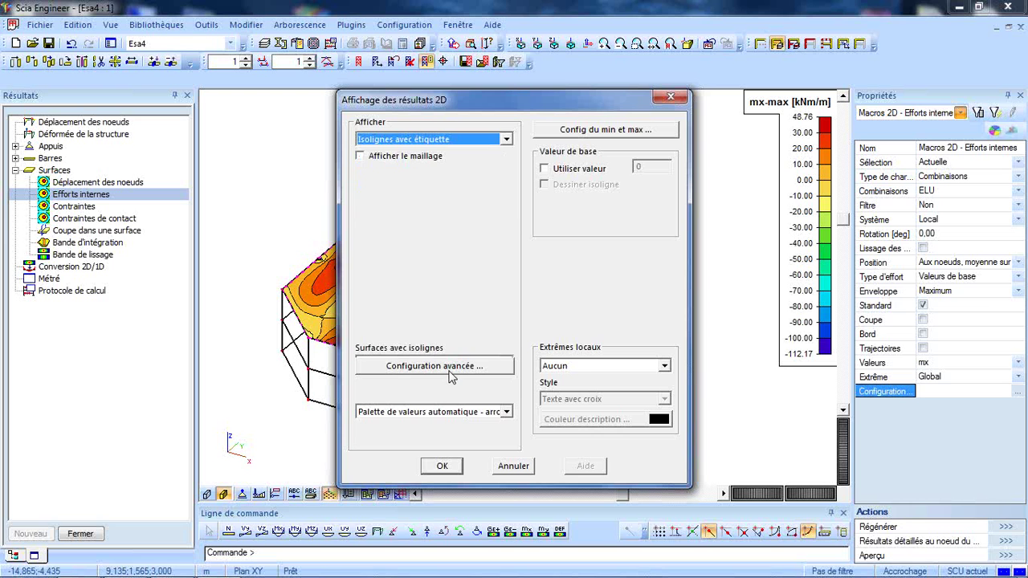
{"action": "left_click", "coordinate": [422, 371]}
{"action": "left_click", "coordinate": [434, 368]}
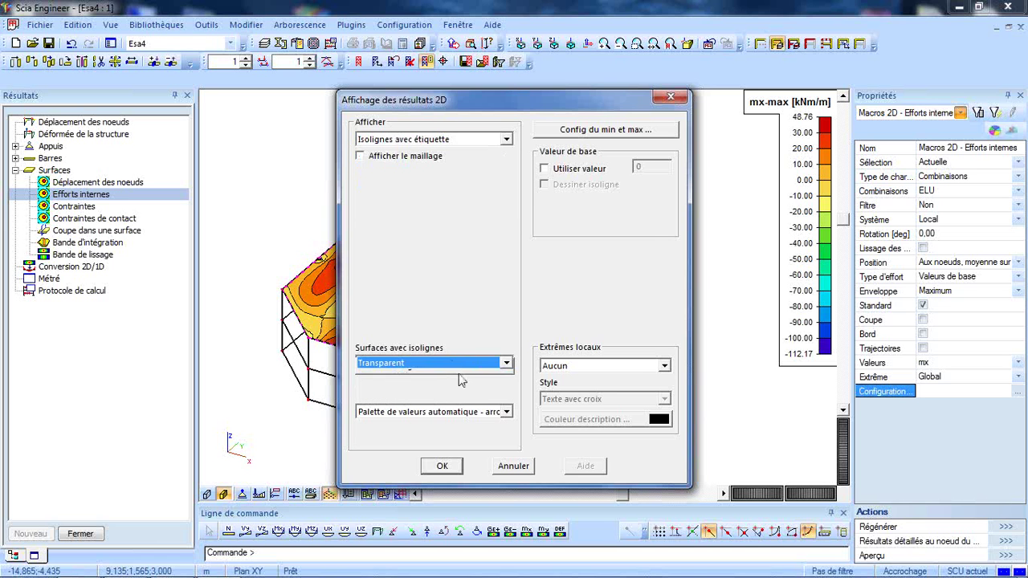
{"action": "left_click", "coordinate": [460, 371]}
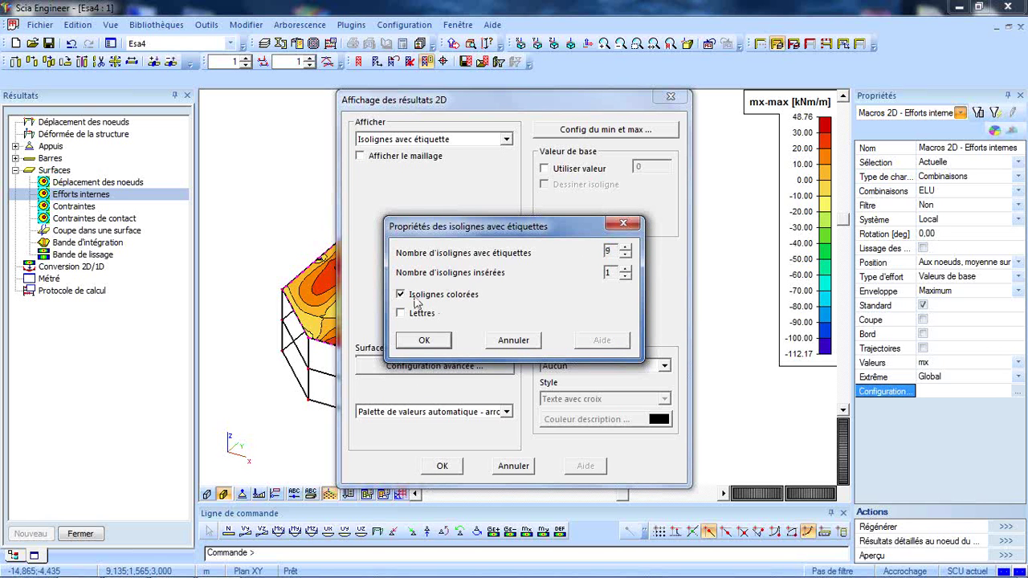
{"action": "left_click", "coordinate": [426, 340]}
{"action": "left_click", "coordinate": [450, 468]}
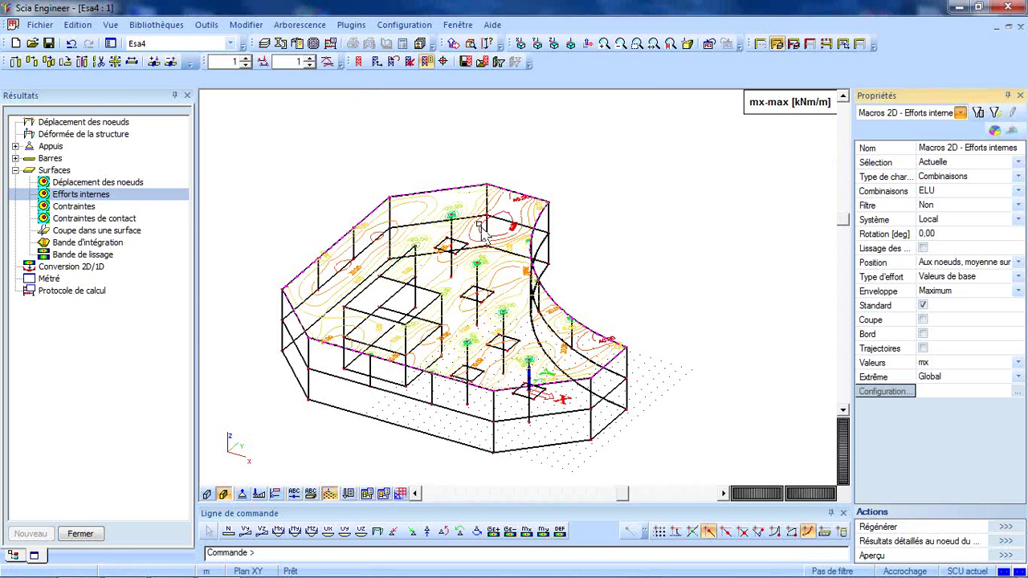
Examine the labelled mx isolines around the columns and curved edge of the upper slab up close
{"action": "scroll", "coordinate": [478, 354], "scroll_direction": "up", "scroll_amount": 3}
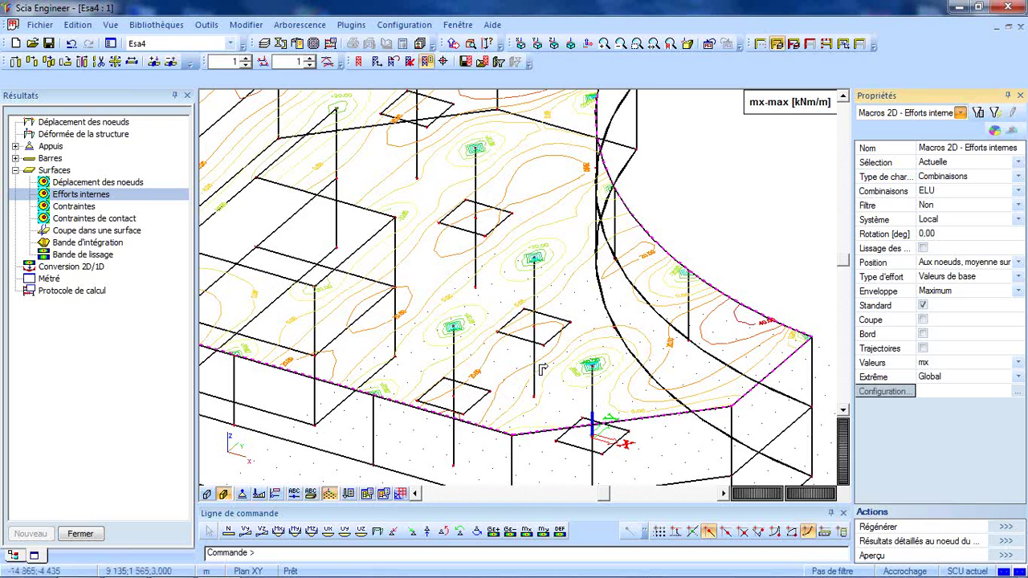
{"action": "right_click_drag", "start_coordinate": [541, 369], "coordinate": [555, 417], "text": "ctrl"}
{"action": "scroll", "coordinate": [615, 339], "scroll_direction": "up", "scroll_amount": 1}
{"action": "scroll", "coordinate": [615, 339], "scroll_direction": "down", "scroll_amount": 1}
{"action": "scroll", "coordinate": [601, 197], "scroll_direction": "up", "scroll_amount": 2}
{"action": "scroll", "coordinate": [601, 197], "scroll_direction": "up", "scroll_amount": 1}
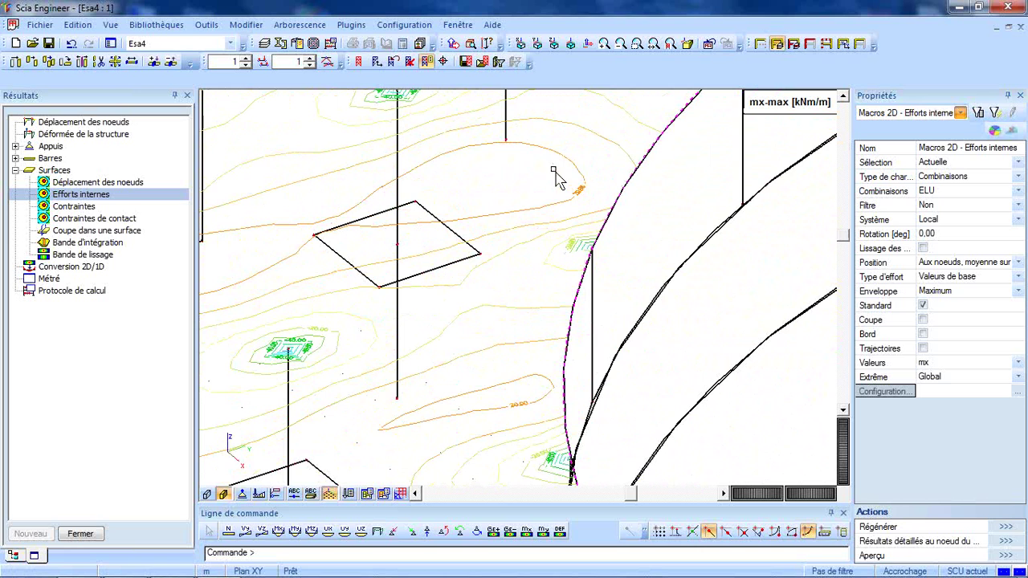
Isolate the selected upper slab from the rest of the building, regenerate its mx isolines and view it in plan
{"action": "scroll", "coordinate": [526, 229], "scroll_direction": "down", "scroll_amount": 2}
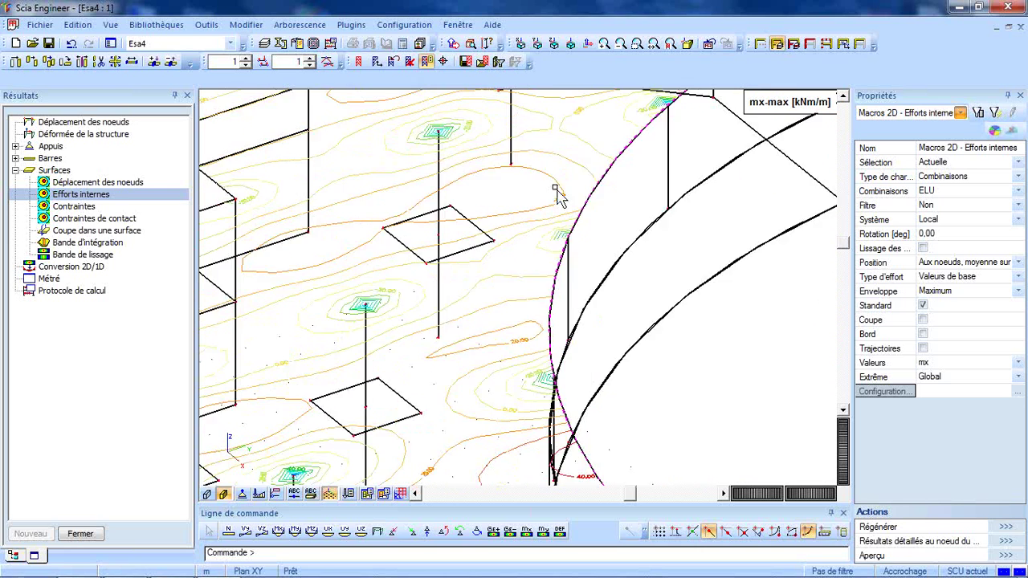
{"action": "right_click_drag", "start_coordinate": [617, 264], "coordinate": [742, 128], "text": "ctrl"}
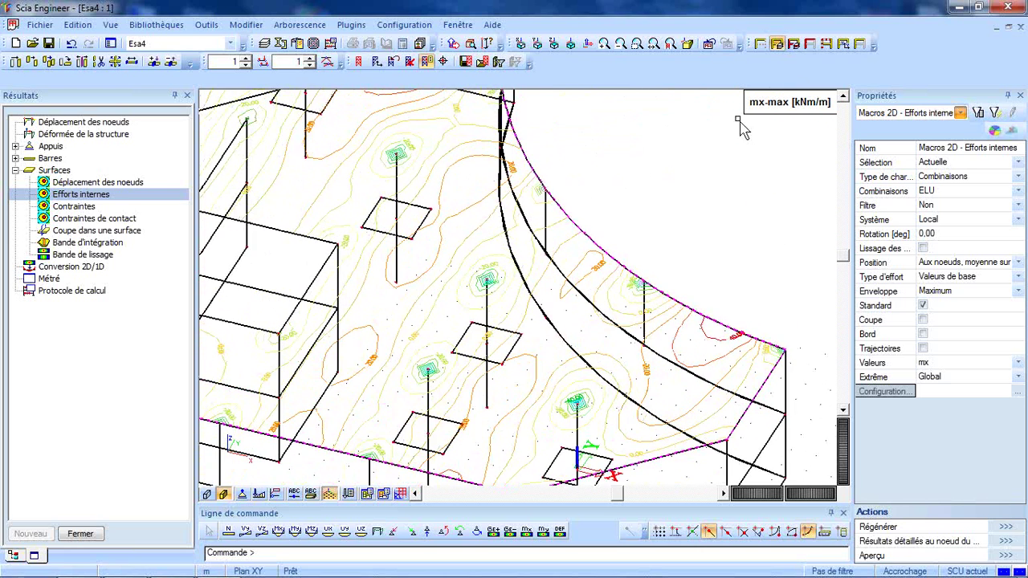
{"action": "left_click", "coordinate": [810, 44]}
{"action": "left_click", "coordinate": [530, 347]}
{"action": "left_click", "coordinate": [879, 527]}
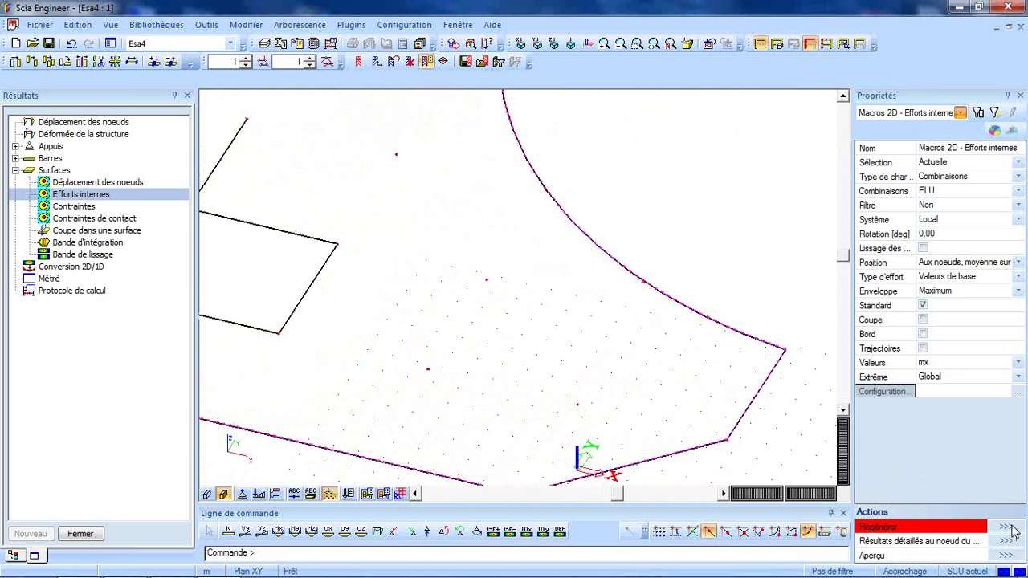
{"action": "left_click", "coordinate": [554, 44]}
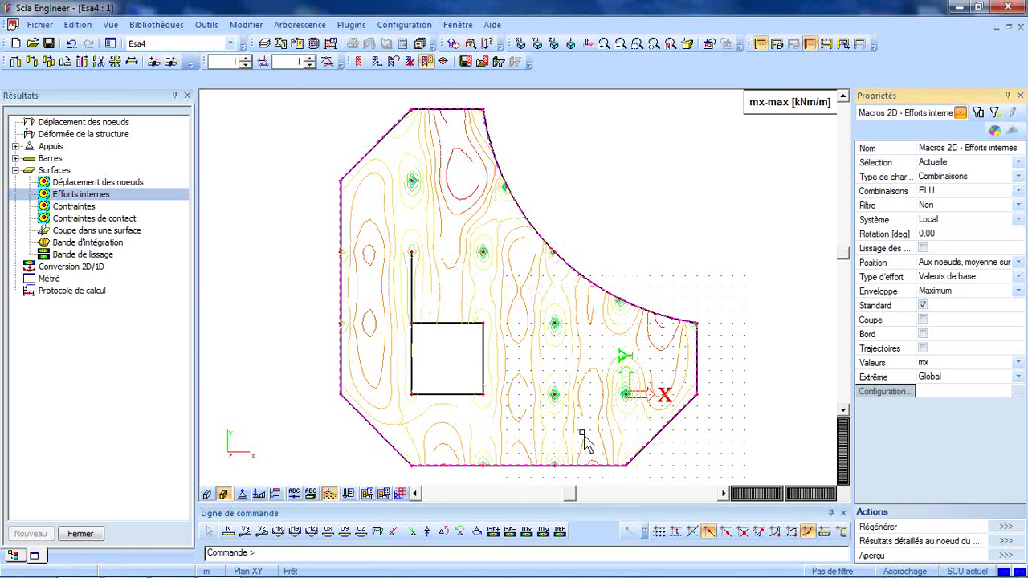
{"action": "scroll", "coordinate": [586, 441], "scroll_direction": "up", "scroll_amount": 2}
{"action": "scroll", "coordinate": [664, 271], "scroll_direction": "down", "scroll_amount": 2}
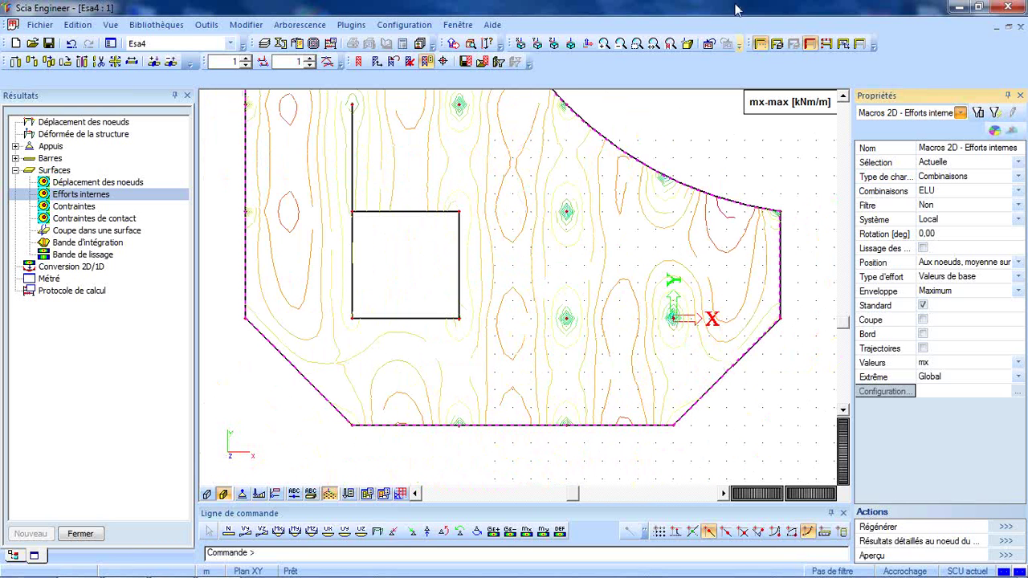
{"action": "left_click", "coordinate": [655, 45]}
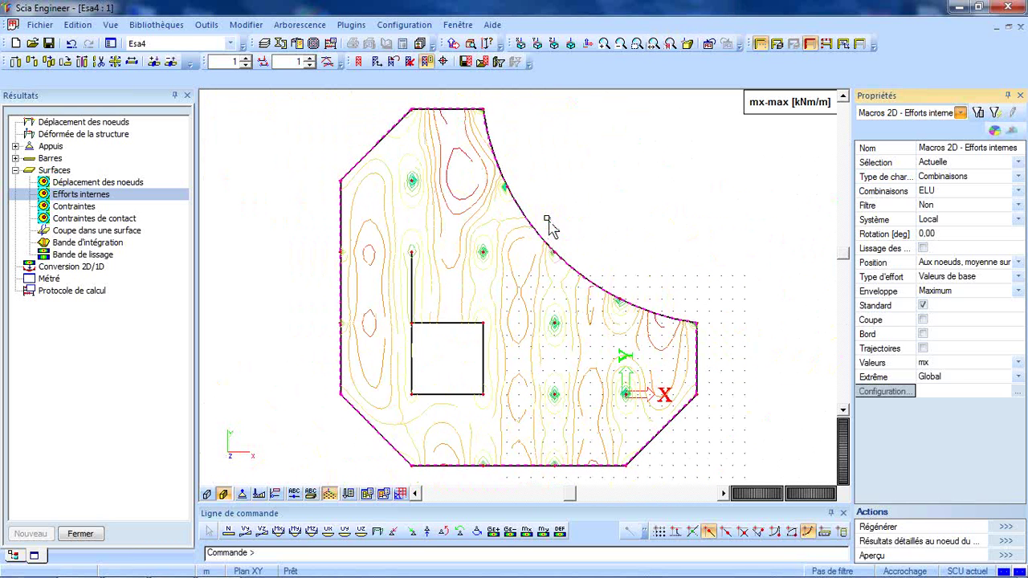
Change the slab's 2D result display to isobands (Isobandes), regenerate the mx map and view it in plan and 3D
{"action": "left_click", "coordinate": [1021, 392]}
{"action": "left_click", "coordinate": [405, 142]}
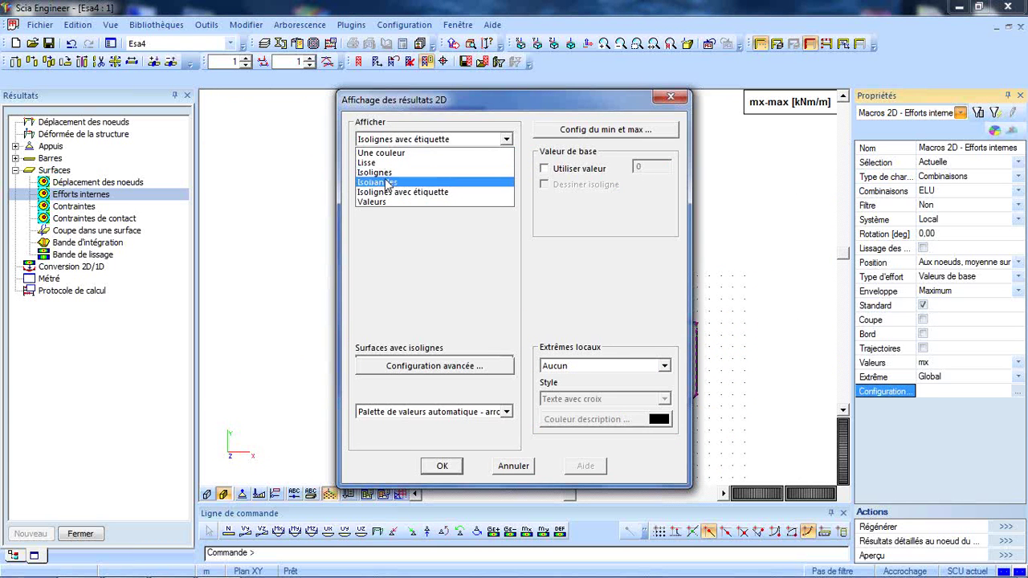
{"action": "left_click", "coordinate": [387, 180]}
{"action": "left_click", "coordinate": [443, 466]}
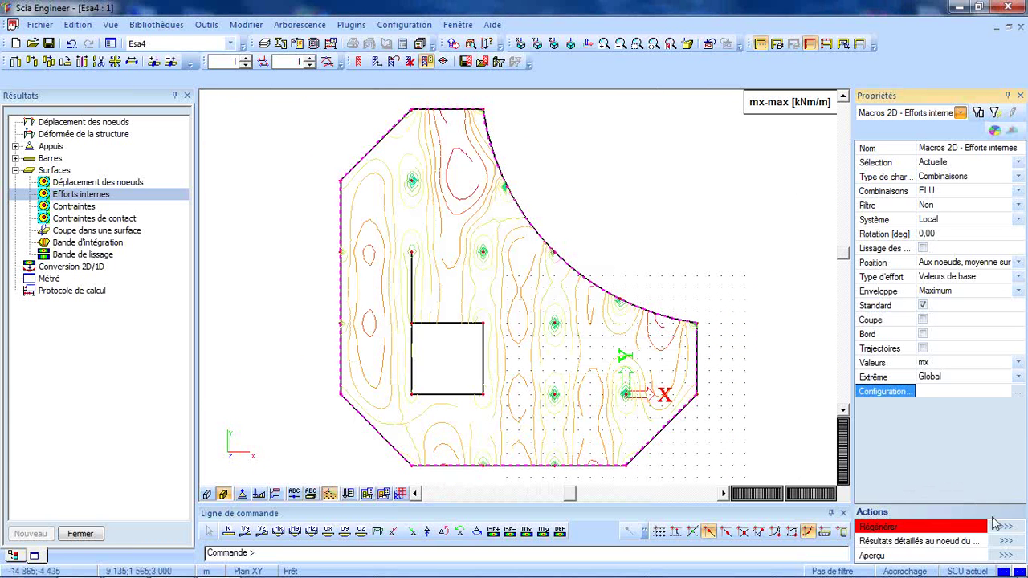
{"action": "key", "text": "F5"}
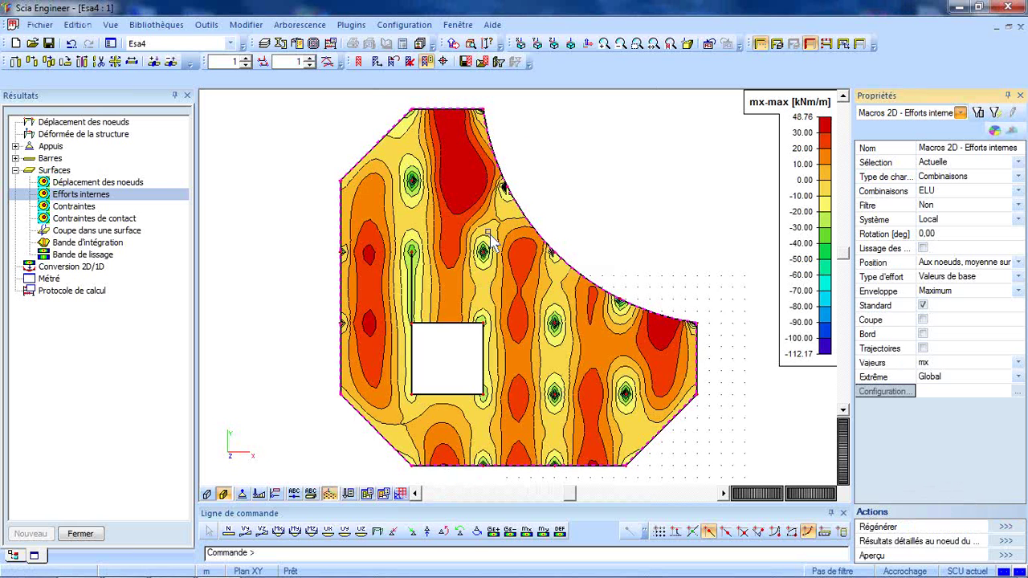
{"action": "scroll", "coordinate": [608, 230], "scroll_direction": "down", "scroll_amount": 1}
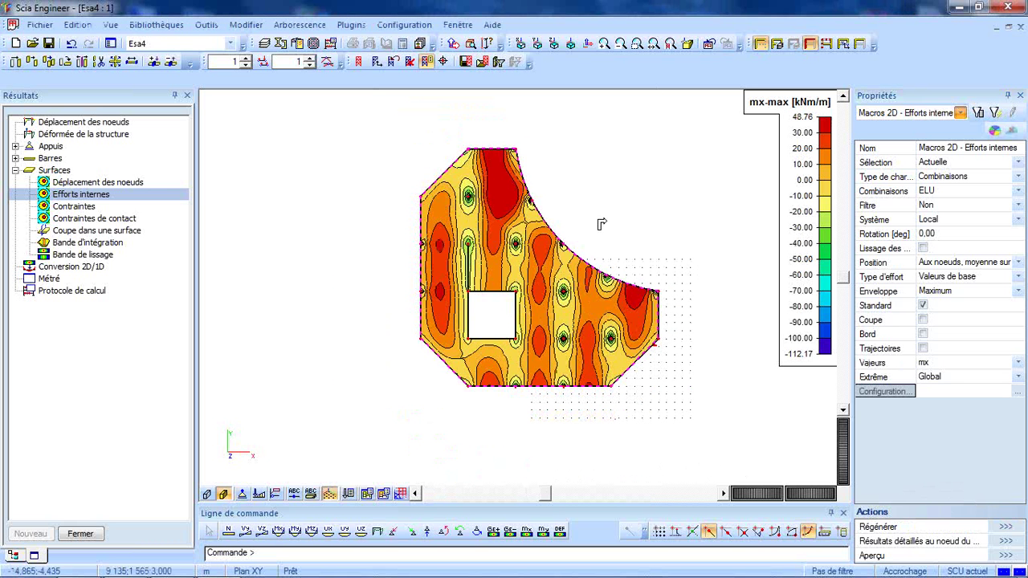
{"action": "right_click_drag", "start_coordinate": [601, 224], "coordinate": [582, 186], "text": "ctrl"}
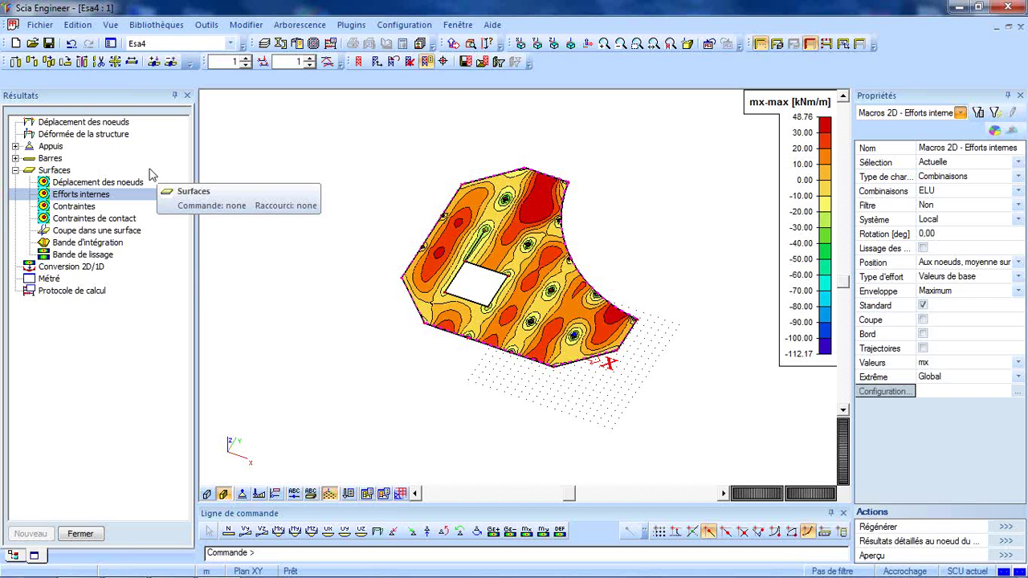
Start a section through the surface (Coupe dans une surface) named SE1 with its drawing direction set to Dans le plan
{"action": "left_click", "coordinate": [94, 231]}
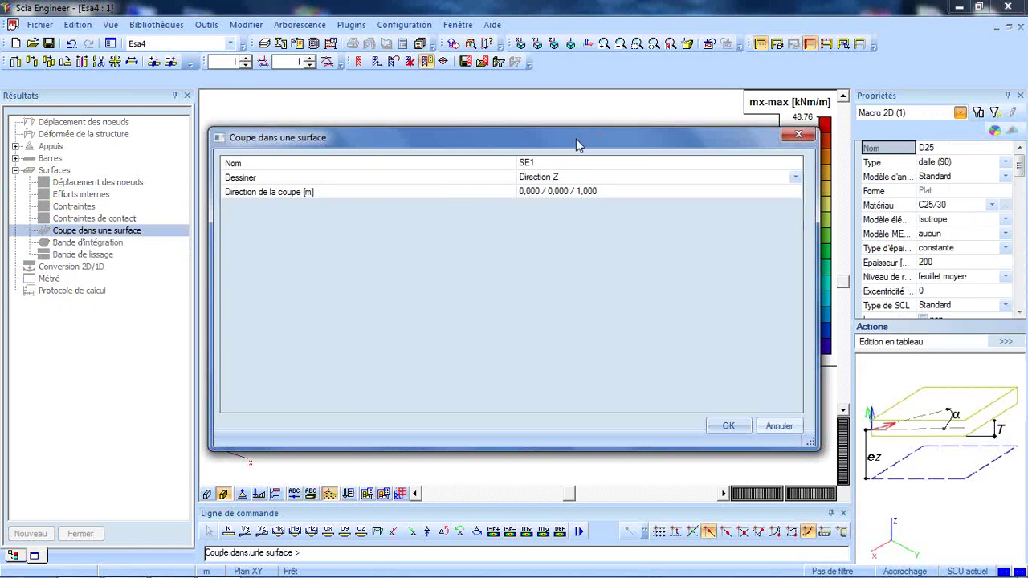
{"action": "left_click", "coordinate": [513, 182]}
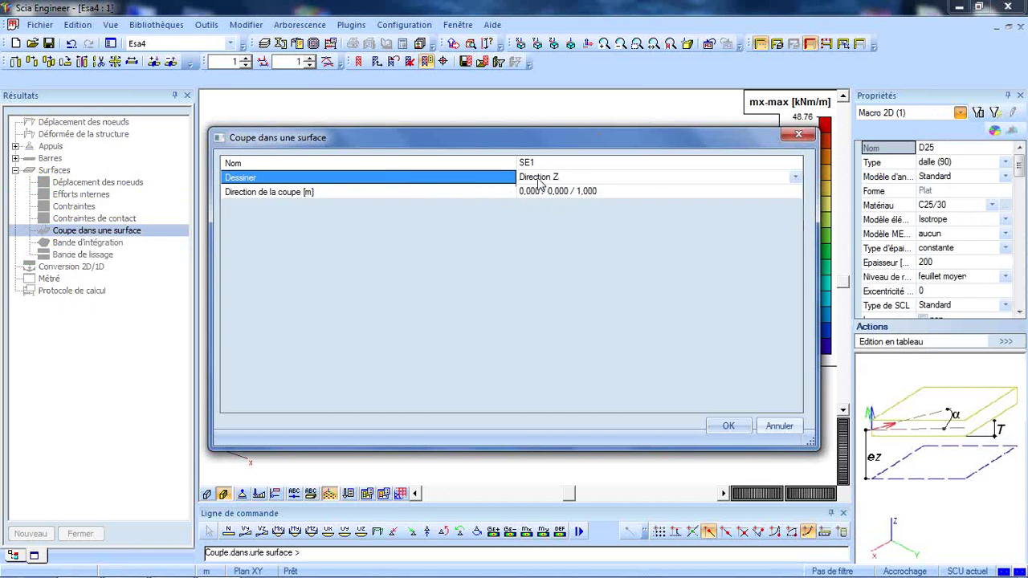
{"action": "left_click", "coordinate": [543, 183]}
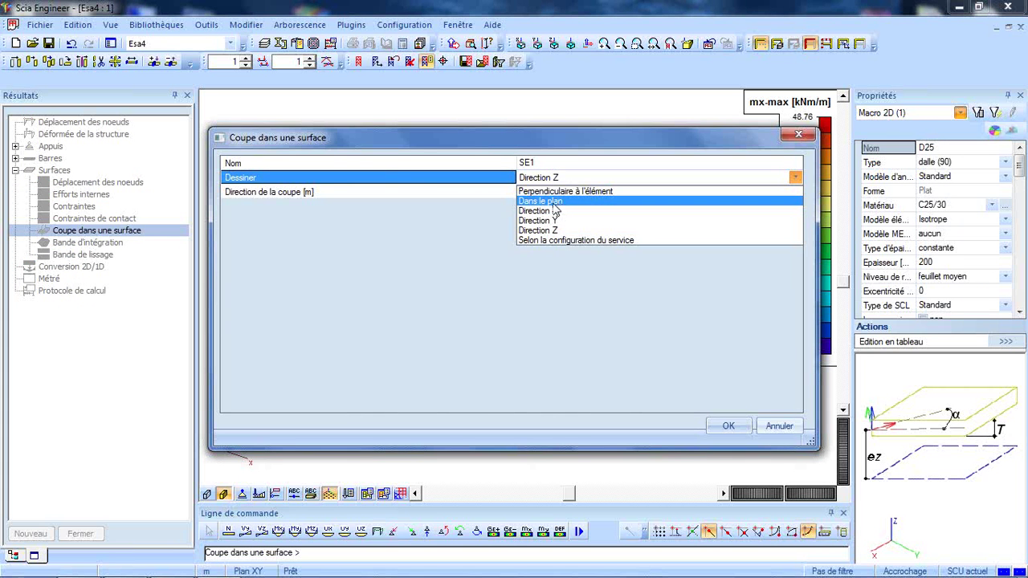
{"action": "left_click", "coordinate": [553, 201]}
{"action": "left_click", "coordinate": [727, 425]}
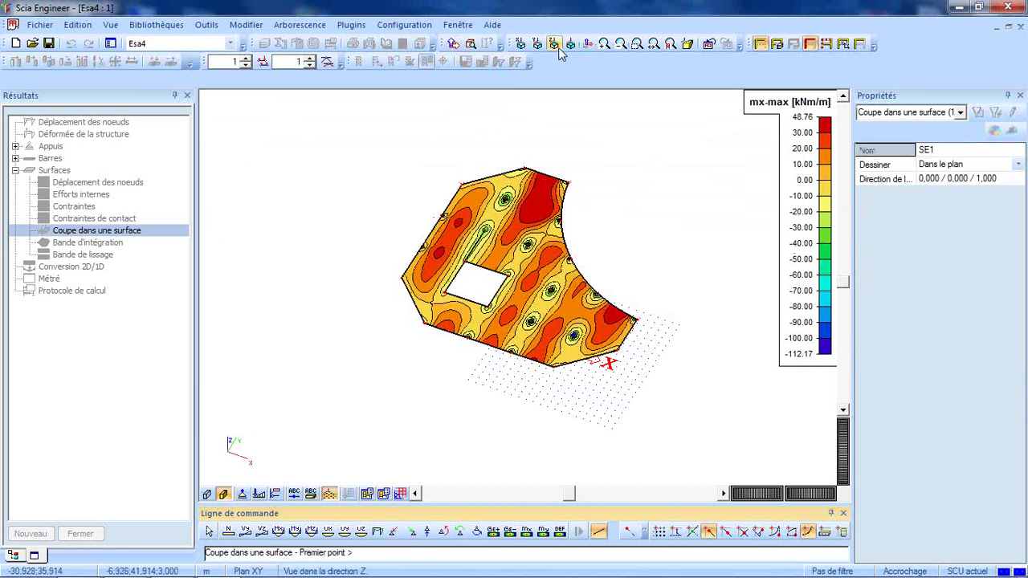
With grid snapping on, draw the section line in plan across the slab and its opening from (-3, 9, 3) to (33, 9, 3)
{"action": "left_click", "coordinate": [555, 43]}
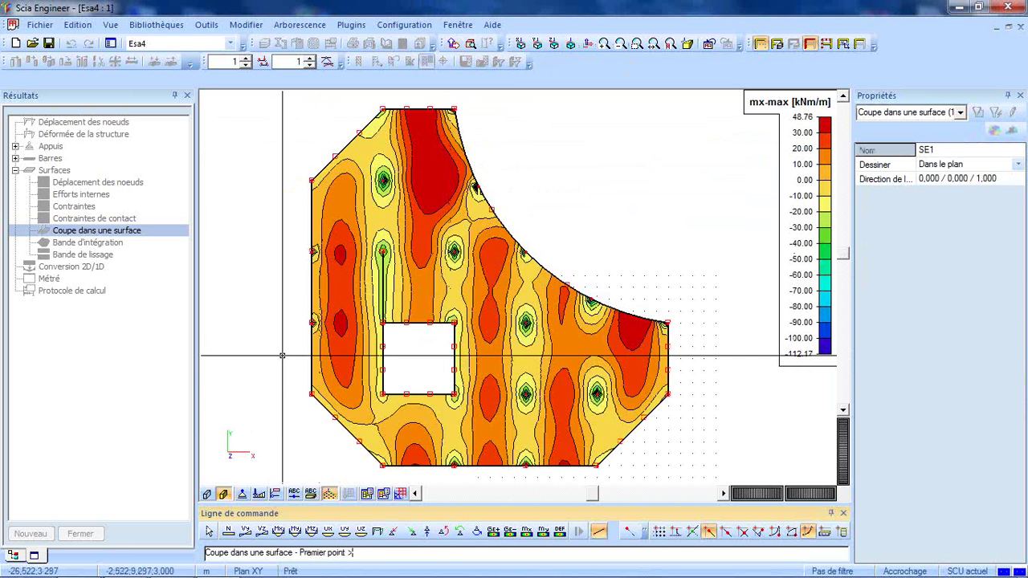
{"action": "left_click", "coordinate": [659, 532]}
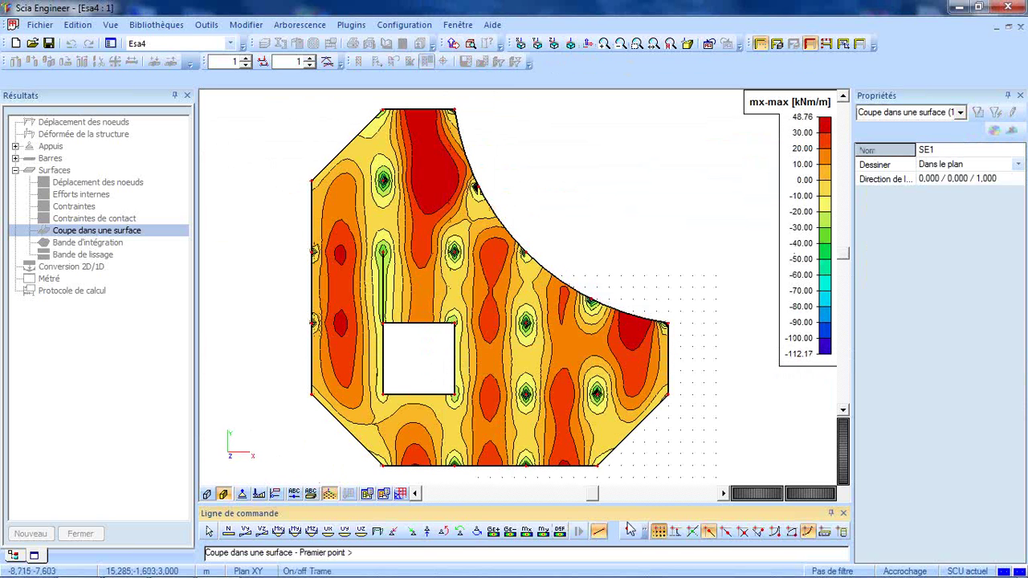
{"action": "left_click", "coordinate": [274, 358]}
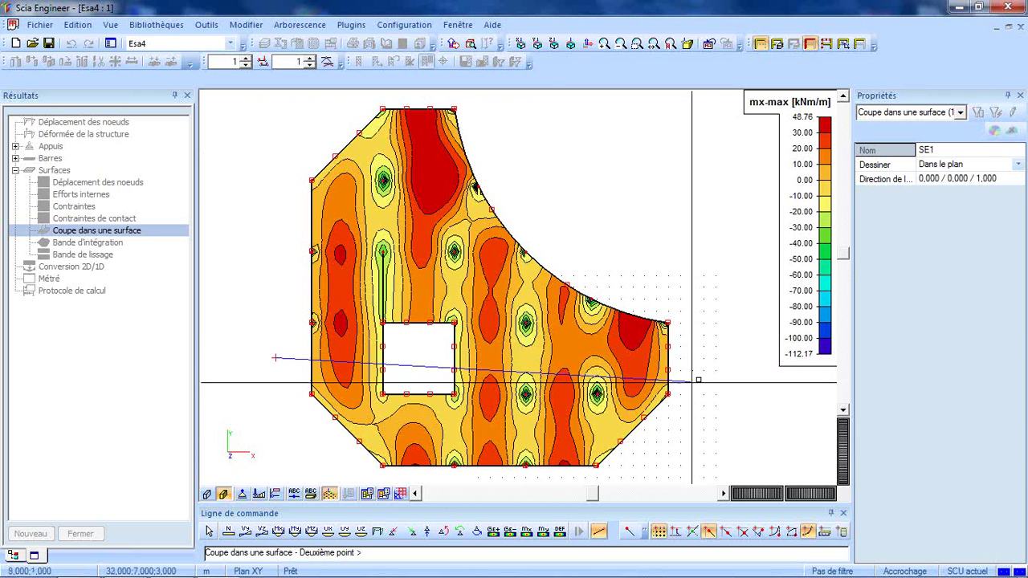
{"action": "left_click", "coordinate": [702, 359]}
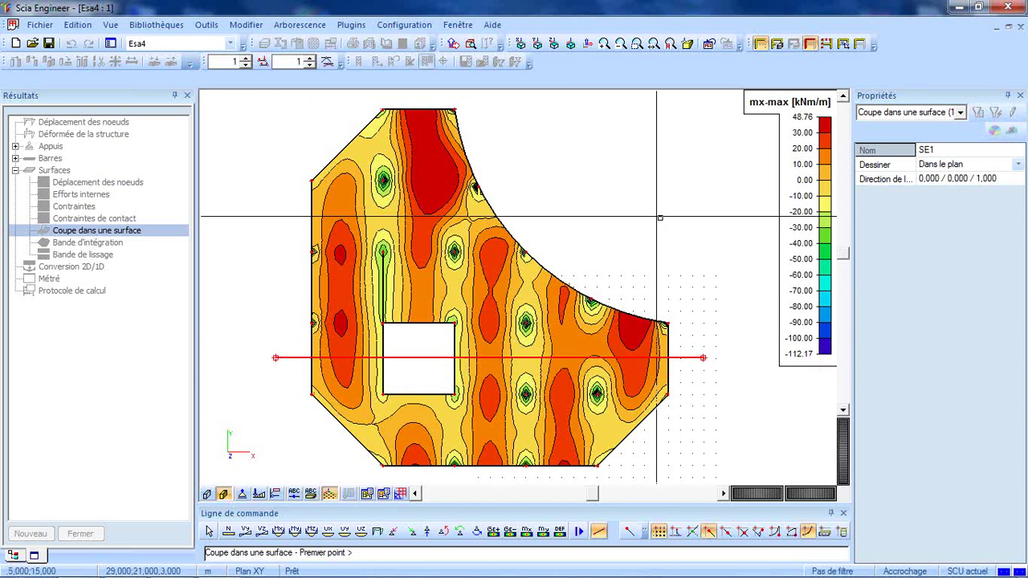
{"action": "key", "text": "Escape"}
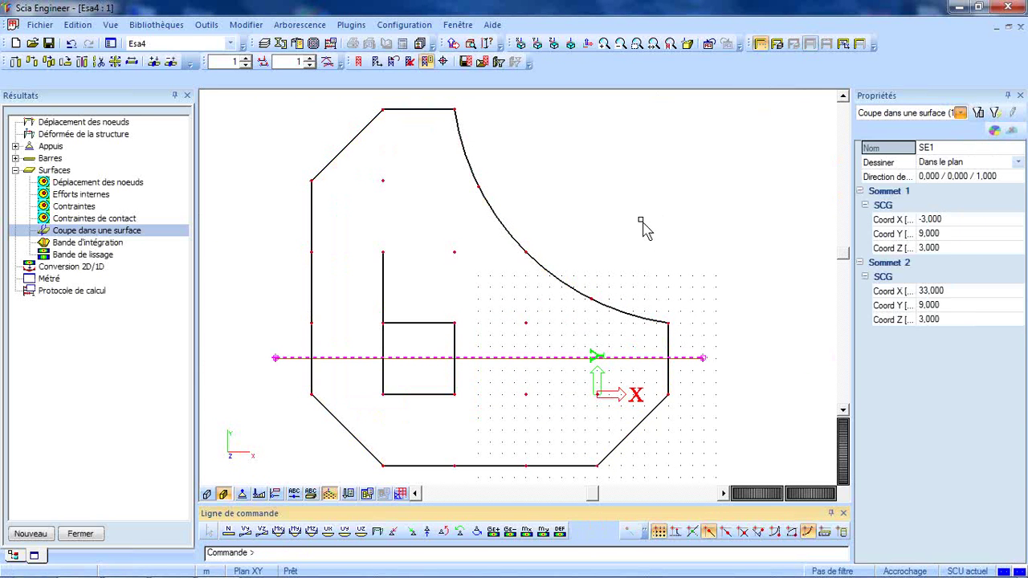
Open the surfaces' node displacements, disable Standard, enable Coupe and try to regenerate the Uz results
{"action": "left_click", "coordinate": [84, 182]}
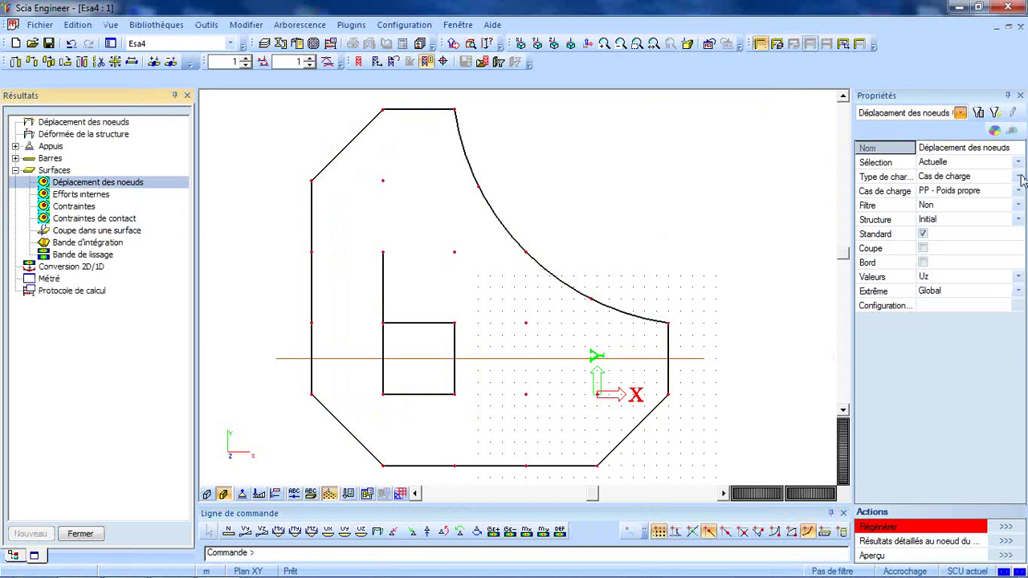
{"action": "left_click", "coordinate": [955, 281]}
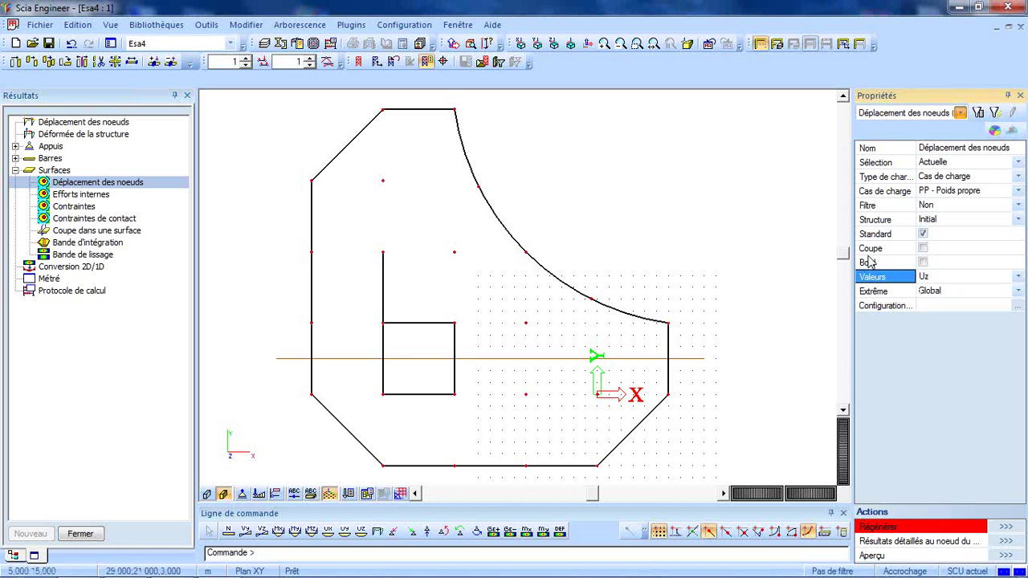
{"action": "left_click", "coordinate": [883, 235]}
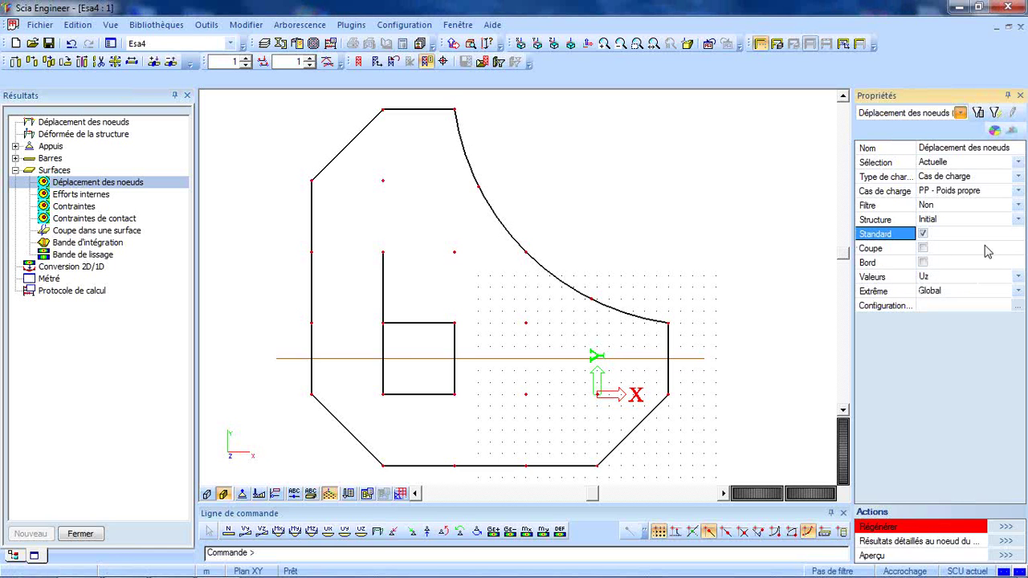
{"action": "left_click", "coordinate": [923, 233]}
{"action": "left_click", "coordinate": [923, 249]}
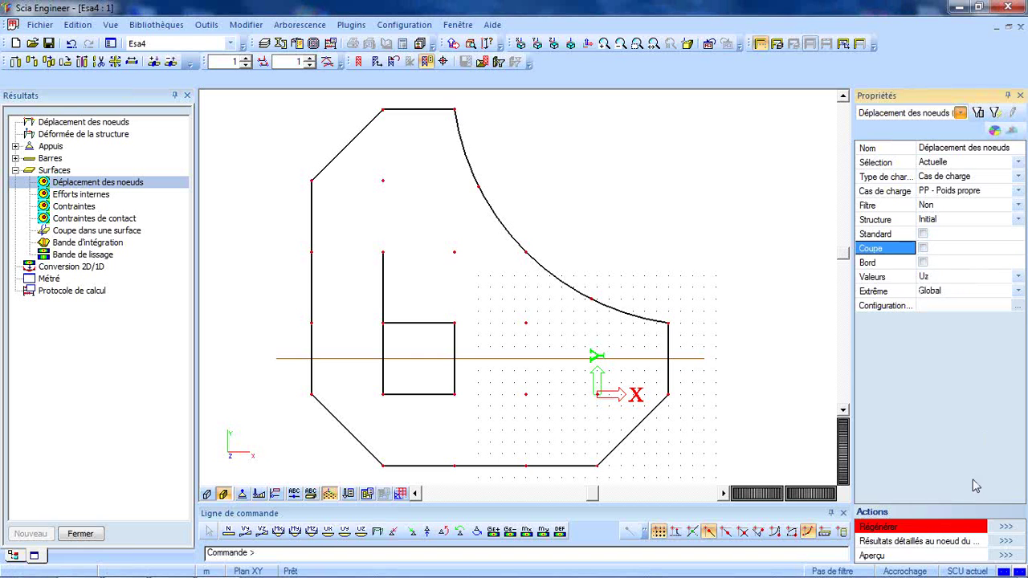
{"action": "left_click", "coordinate": [1005, 527]}
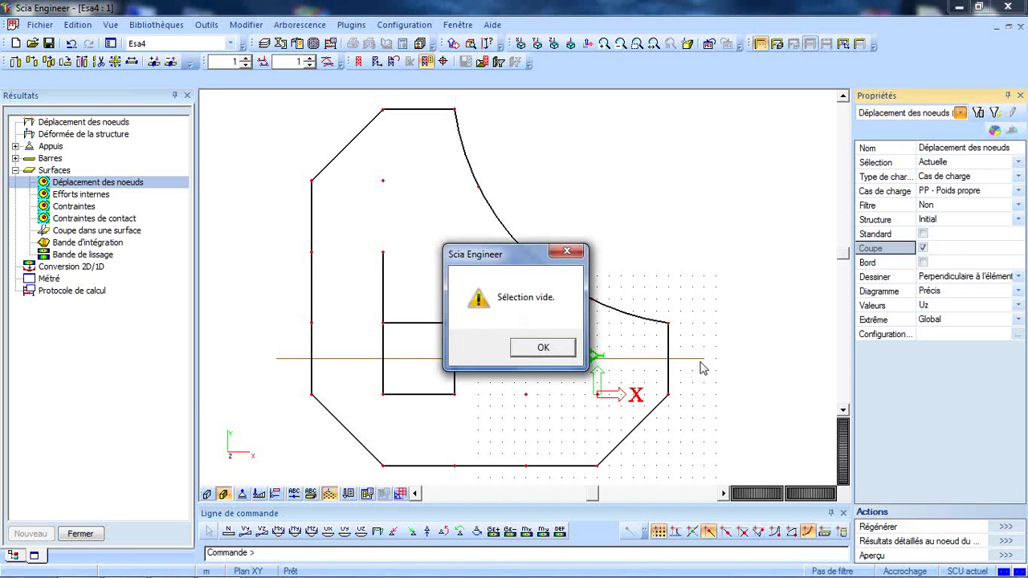
Select all visible entities to draw the Uz diagram along the section for the current selection, and clear the selection
{"action": "left_click", "coordinate": [562, 352]}
{"action": "left_click", "coordinate": [941, 163]}
{"action": "left_click", "coordinate": [944, 165]}
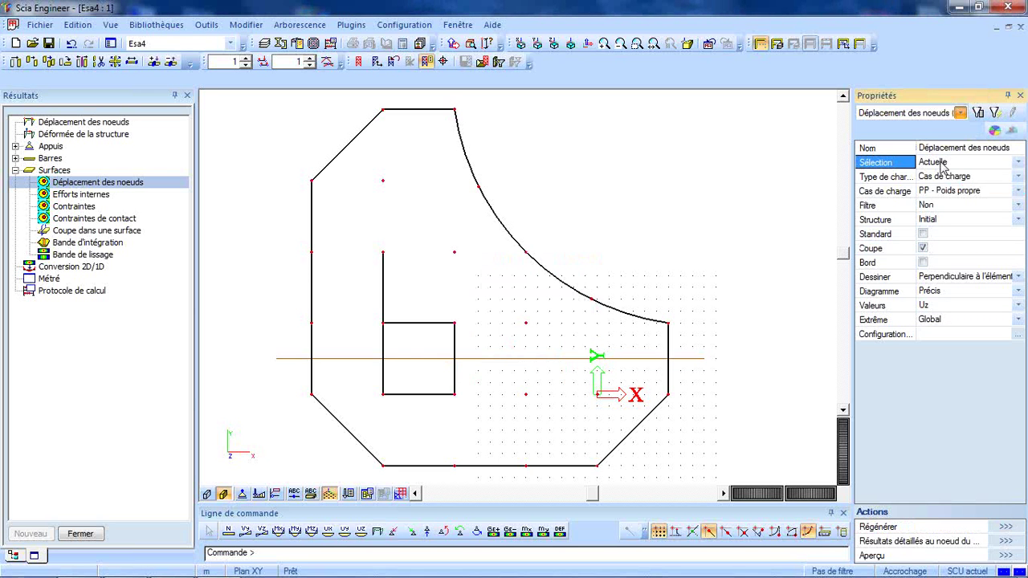
{"action": "key", "text": "ctrl+a"}
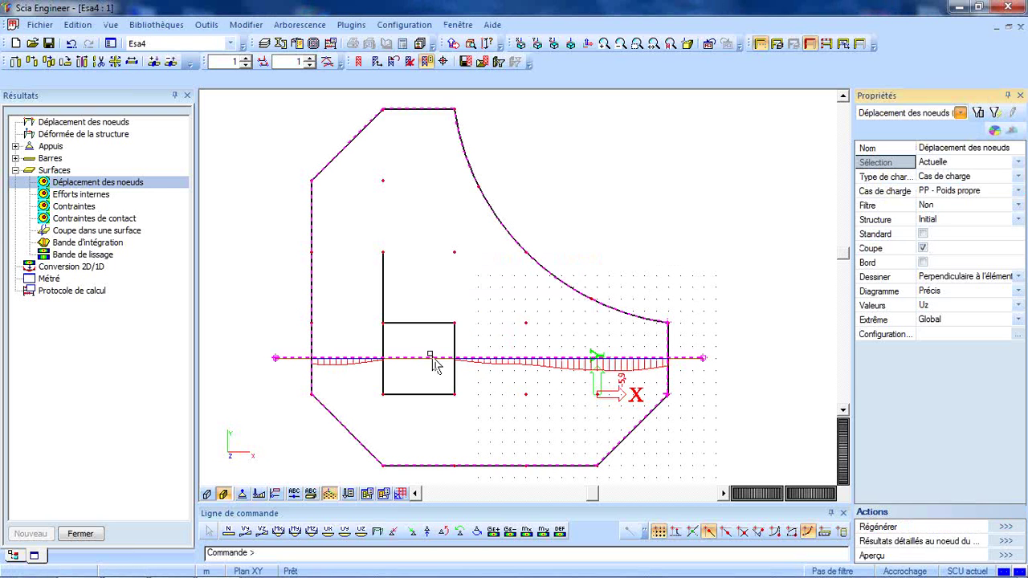
{"action": "key", "text": "Escape"}
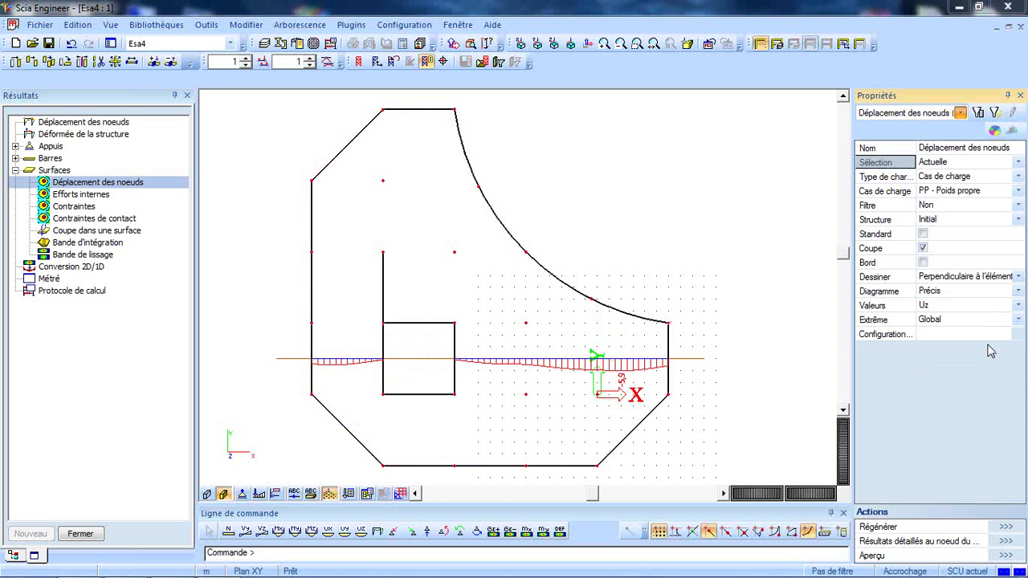
Set the section diagram's representation to Rempli, then try a diagram scale of 2 and restore it to 1
{"action": "left_click", "coordinate": [1019, 335]}
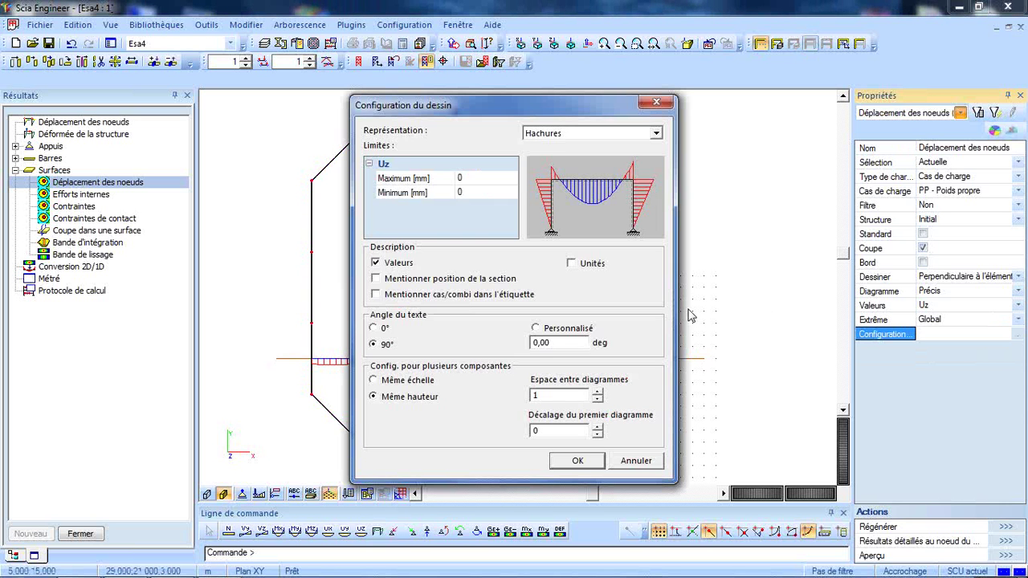
{"action": "left_click", "coordinate": [599, 135]}
{"action": "left_click", "coordinate": [545, 167]}
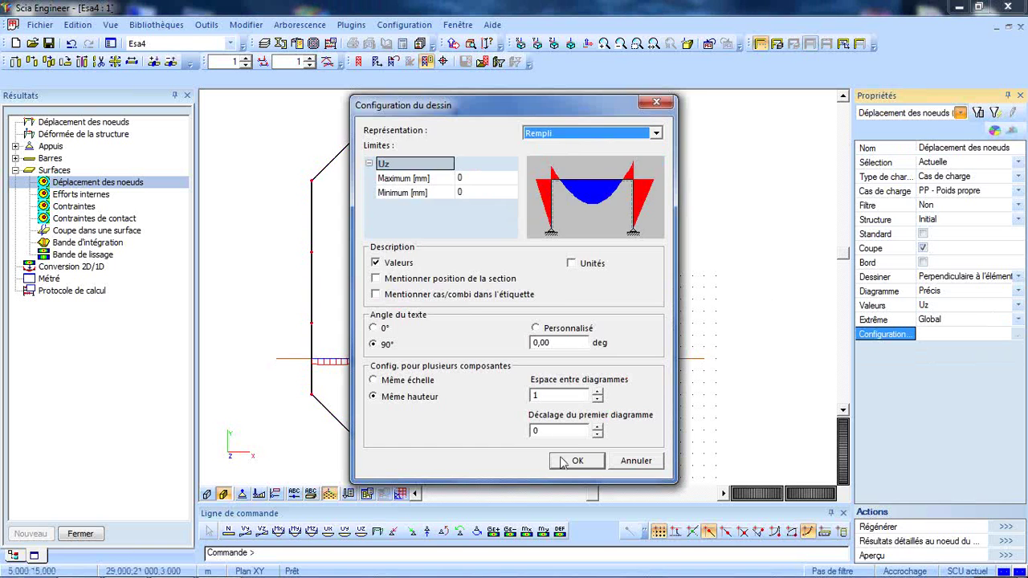
{"action": "left_click", "coordinate": [577, 460]}
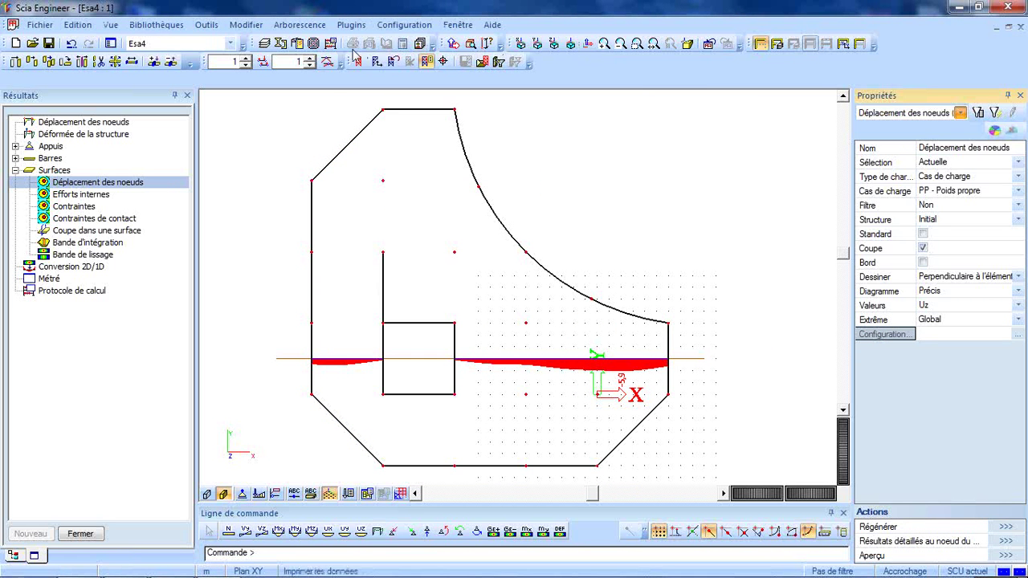
{"action": "left_click", "coordinate": [310, 58]}
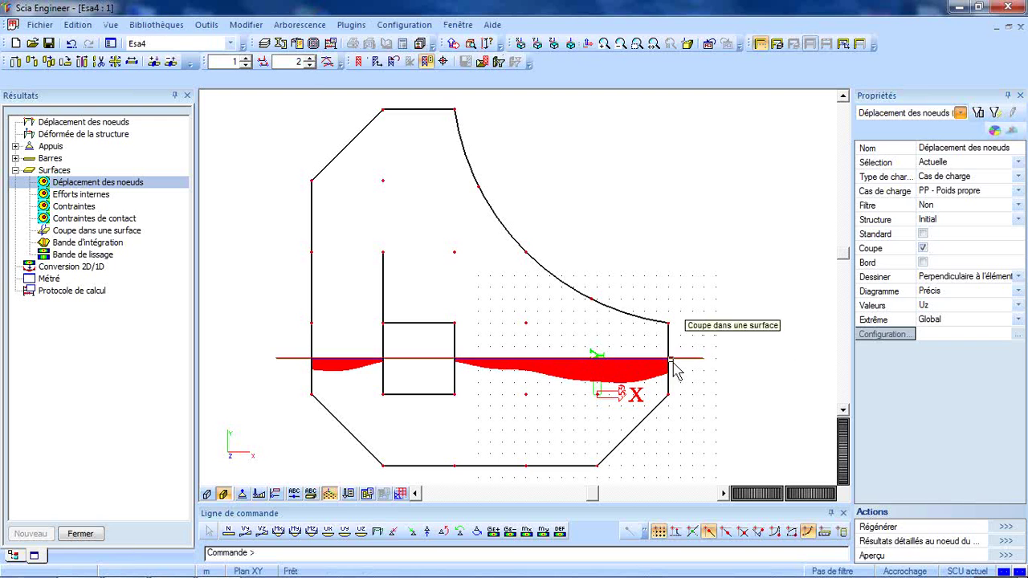
{"action": "left_click", "coordinate": [310, 66]}
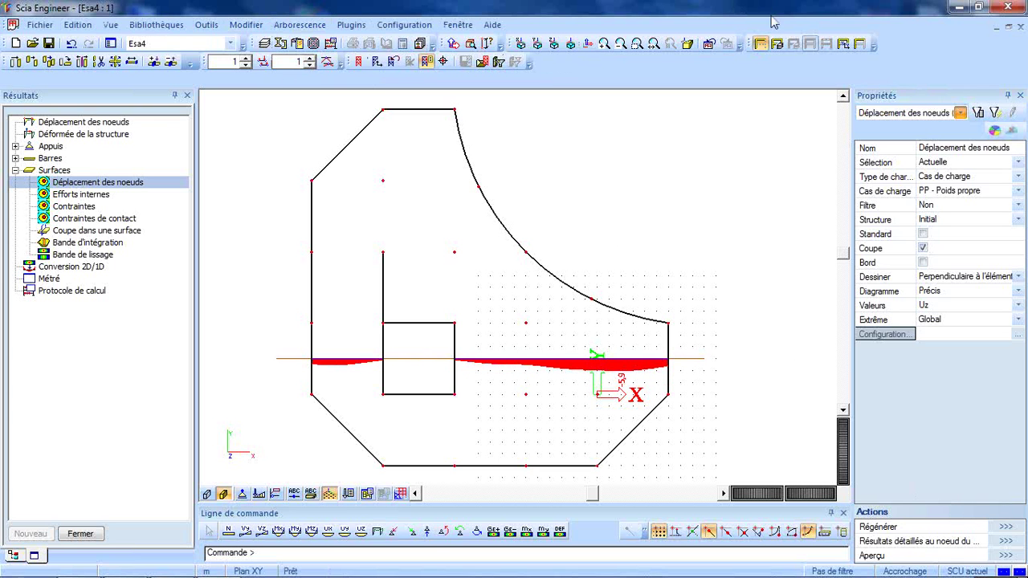
Turn off the activity filter to show the whole building and generate the surfaces' sigmaz contact stresses for load case PP - Poids propre
{"action": "left_click", "coordinate": [761, 44]}
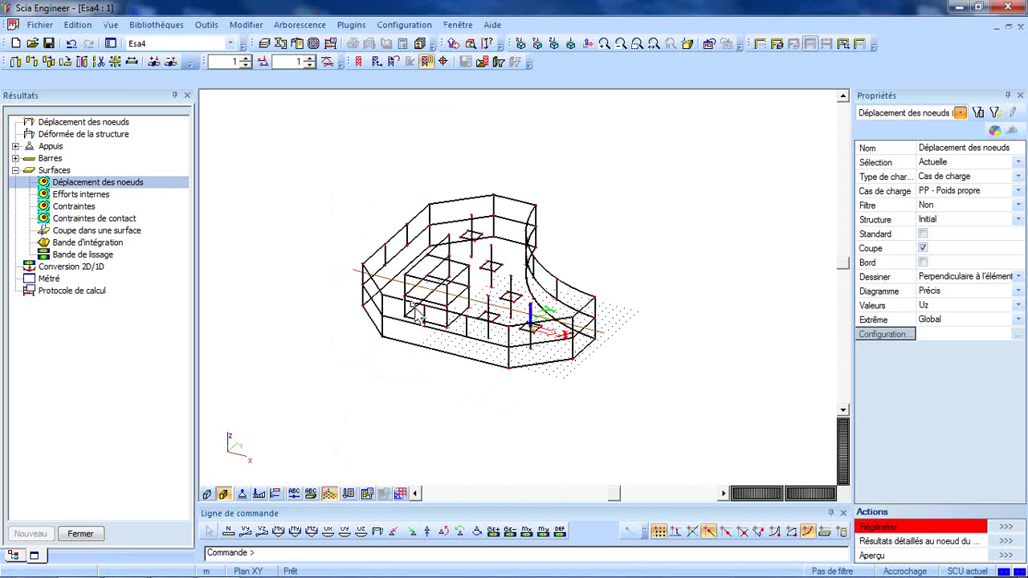
{"action": "left_click", "coordinate": [411, 349]}
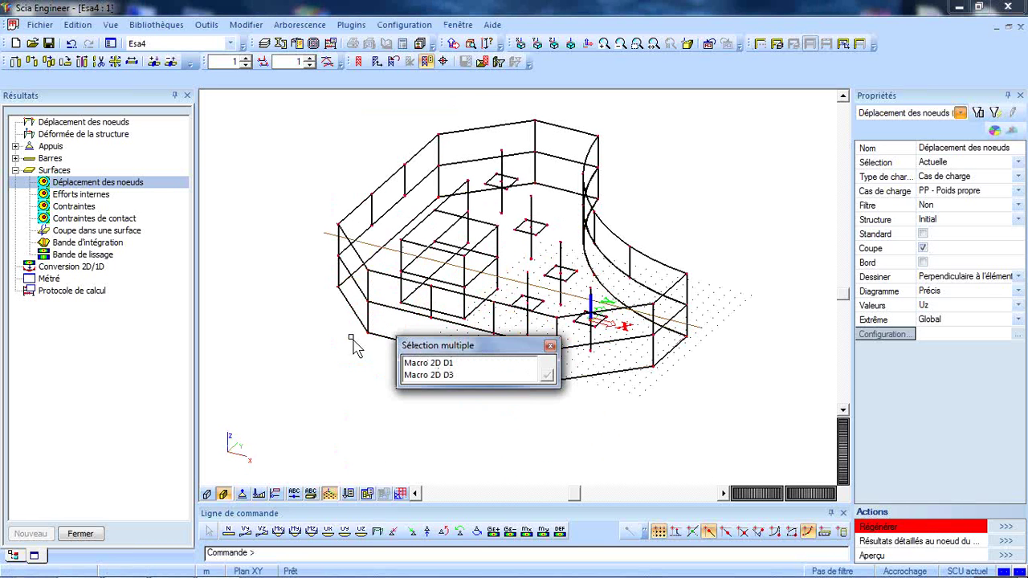
{"action": "left_click", "coordinate": [85, 218]}
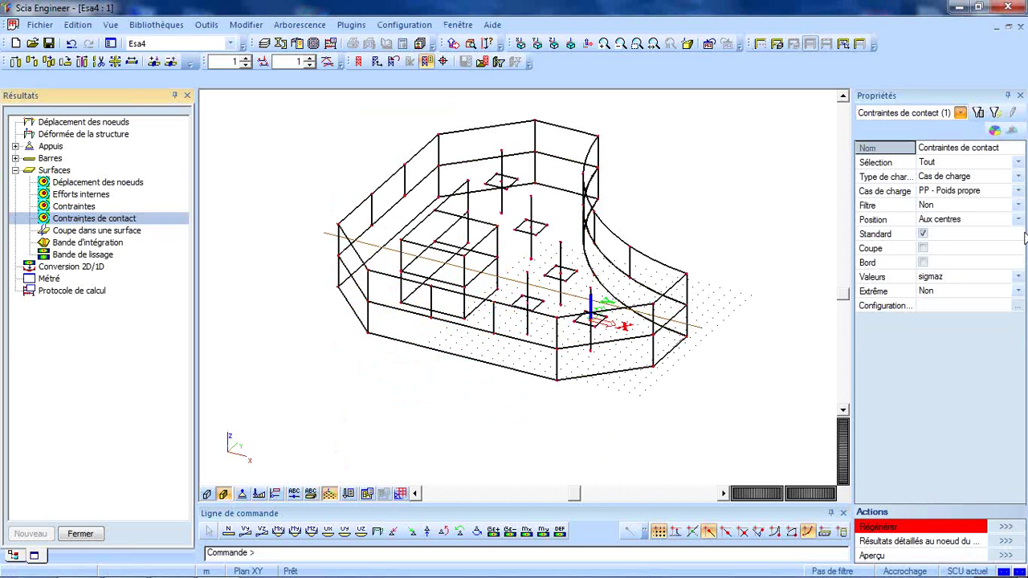
{"action": "left_click", "coordinate": [998, 529]}
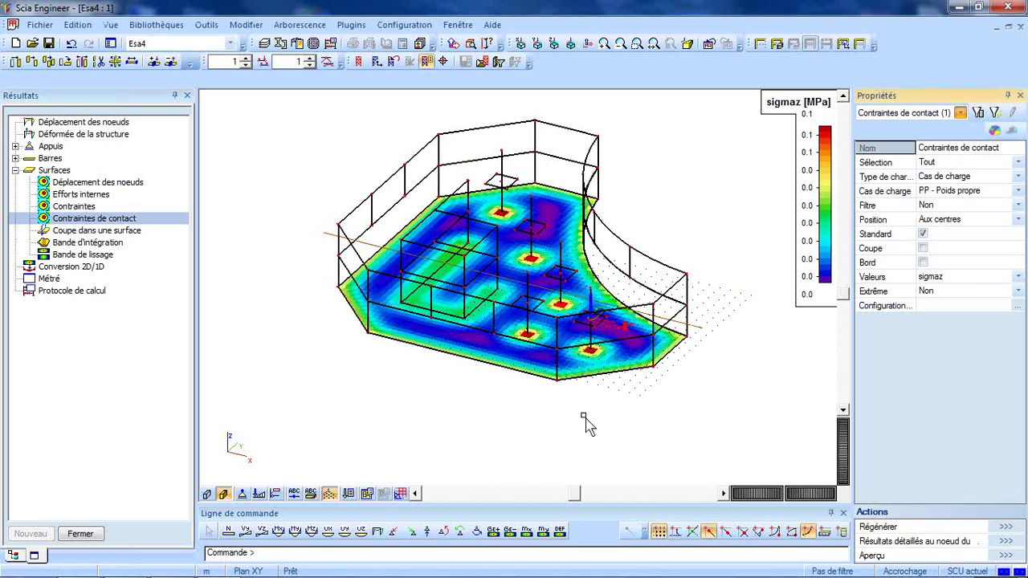
Examine the sigmaz contact stress distribution across the foundation slab, around the columns, core walls and slab edges
{"action": "right_click_drag", "start_coordinate": [587, 420], "coordinate": [496, 367], "text": "ctrl"}
{"action": "scroll", "coordinate": [498, 370], "scroll_direction": "up", "scroll_amount": 3}
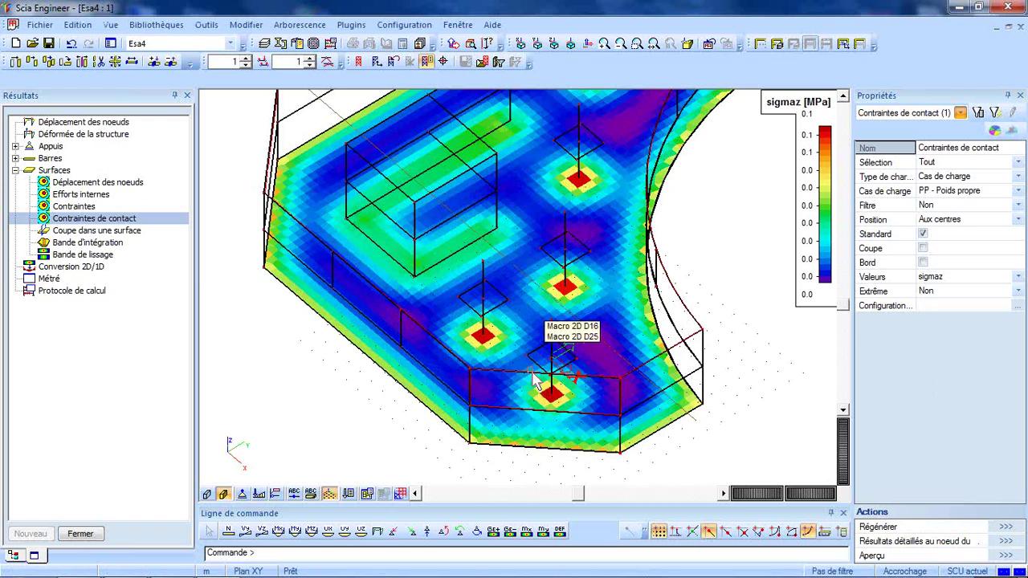
{"action": "scroll", "coordinate": [535, 376], "scroll_direction": "up", "scroll_amount": 2}
{"action": "scroll", "coordinate": [493, 351], "scroll_direction": "down", "scroll_amount": 2}
{"action": "right_click_drag", "start_coordinate": [493, 351], "coordinate": [575, 384], "text": "ctrl"}
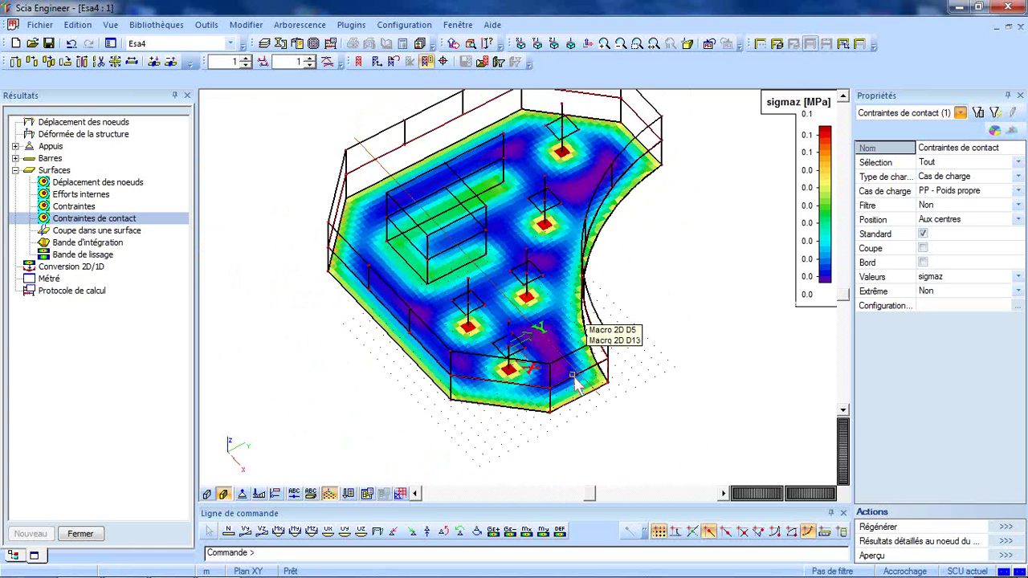
{"action": "scroll", "coordinate": [572, 384], "scroll_direction": "up", "scroll_amount": 2}
{"action": "scroll", "coordinate": [570, 372], "scroll_direction": "down", "scroll_amount": 4}
{"action": "right_click_drag", "start_coordinate": [609, 385], "coordinate": [585, 409], "text": "ctrl"}
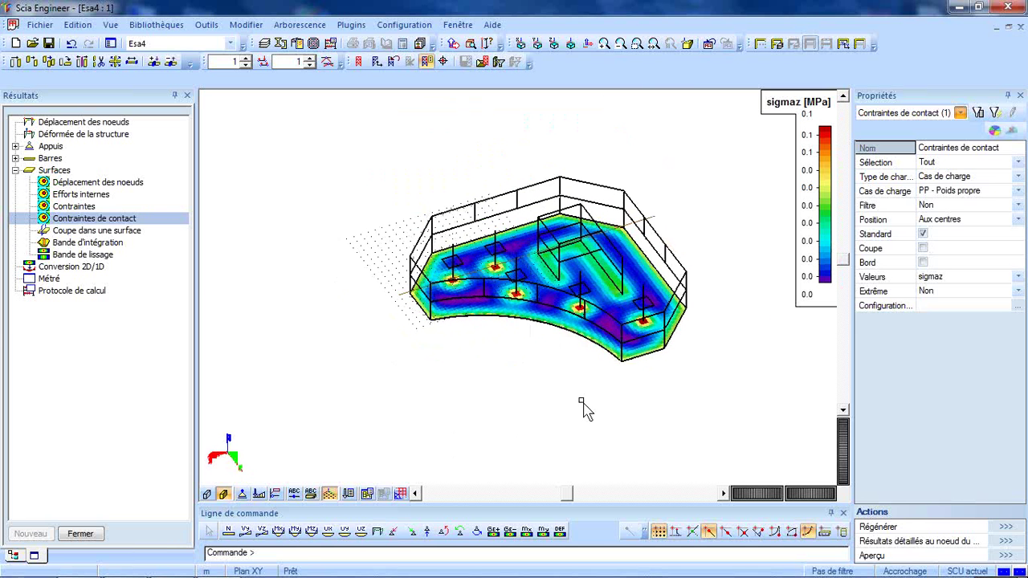
{"action": "left_click", "coordinate": [653, 43]}
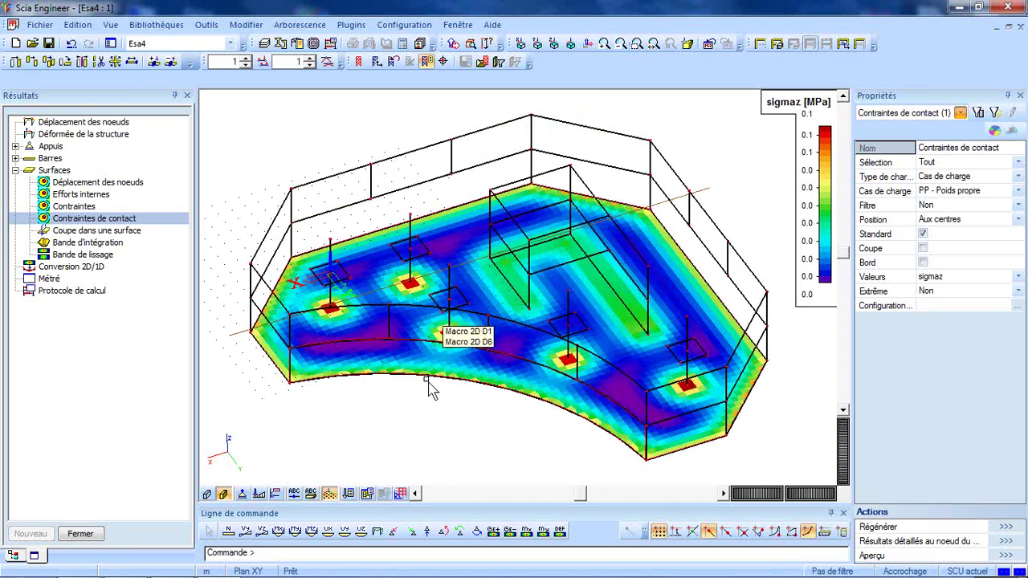
{"action": "right_click_drag", "start_coordinate": [418, 381], "coordinate": [485, 381], "text": "ctrl"}
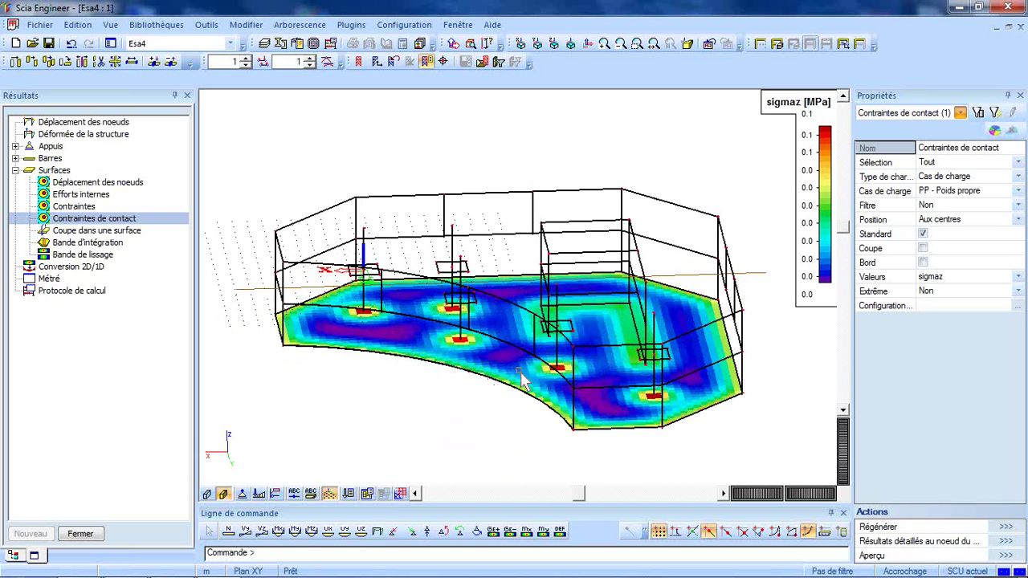
Open the bars' internal forces and generate the N diagrams for the ELU combination
{"action": "left_click", "coordinate": [15, 170]}
{"action": "left_click", "coordinate": [15, 158]}
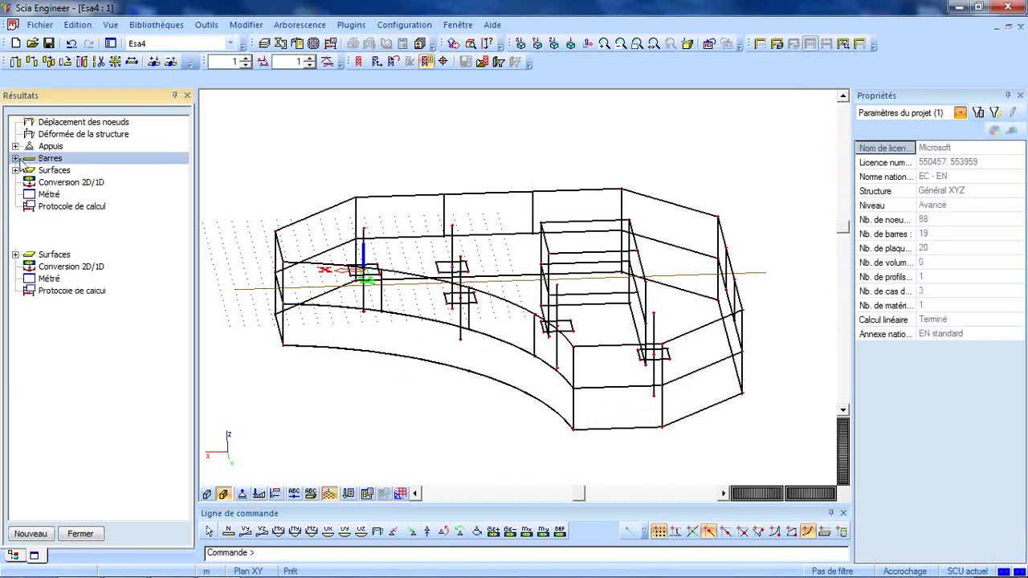
{"action": "left_click", "coordinate": [72, 171]}
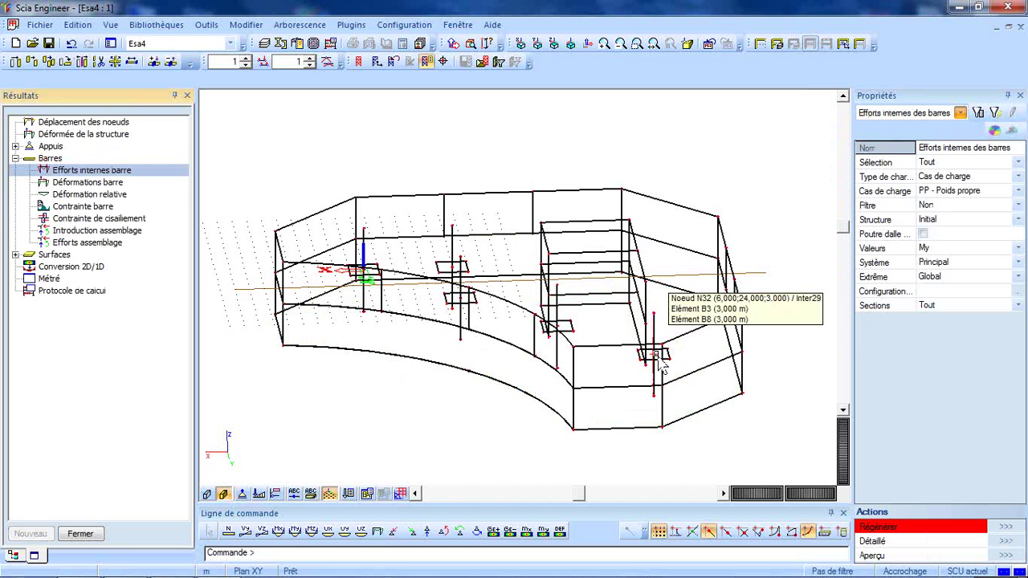
{"action": "right_click_drag", "start_coordinate": [710, 422], "coordinate": [771, 418], "text": "ctrl"}
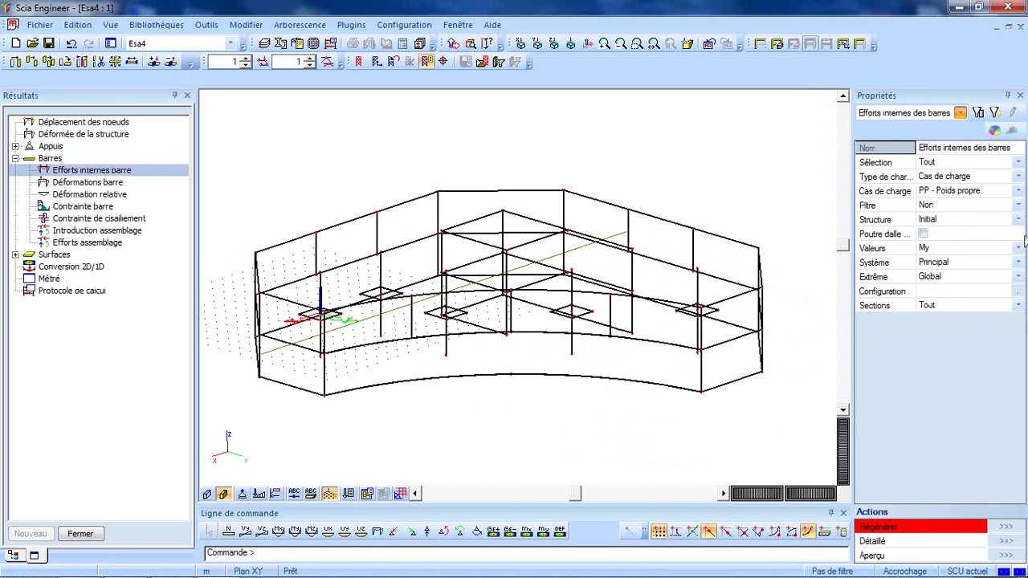
{"action": "left_click", "coordinate": [969, 250]}
{"action": "left_click", "coordinate": [938, 260]}
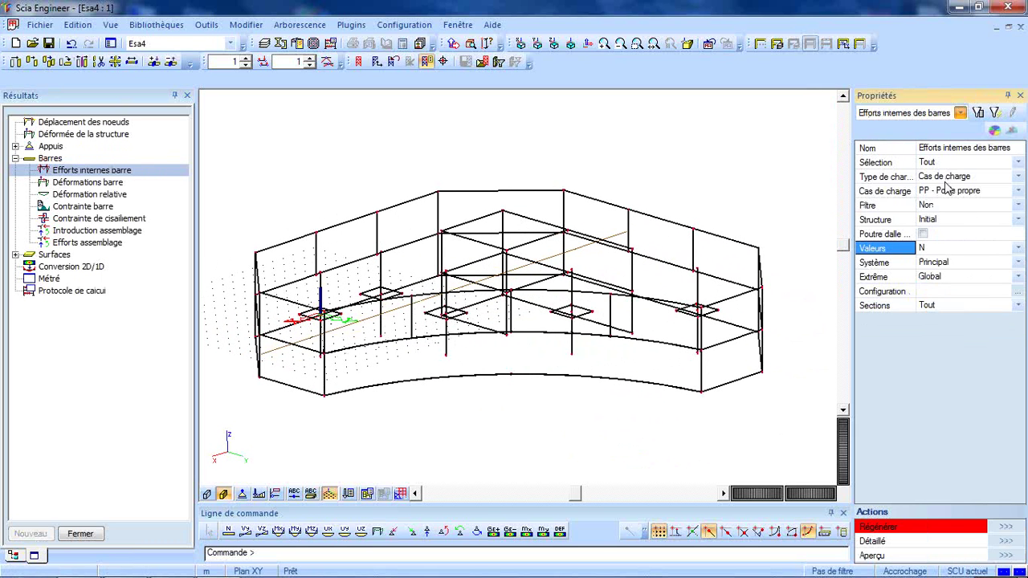
{"action": "left_click", "coordinate": [964, 177]}
{"action": "left_click", "coordinate": [948, 201]}
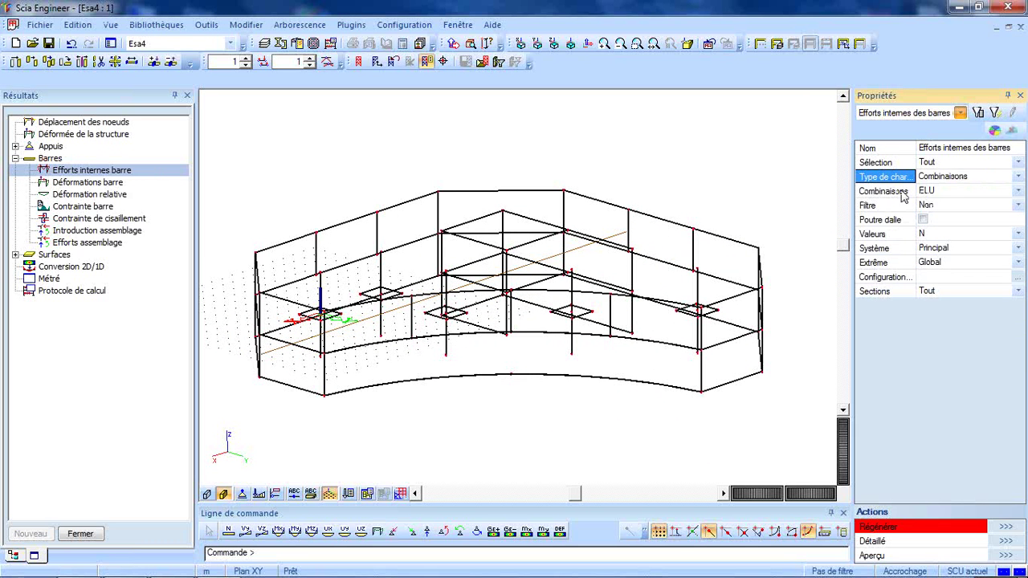
{"action": "left_click", "coordinate": [996, 527]}
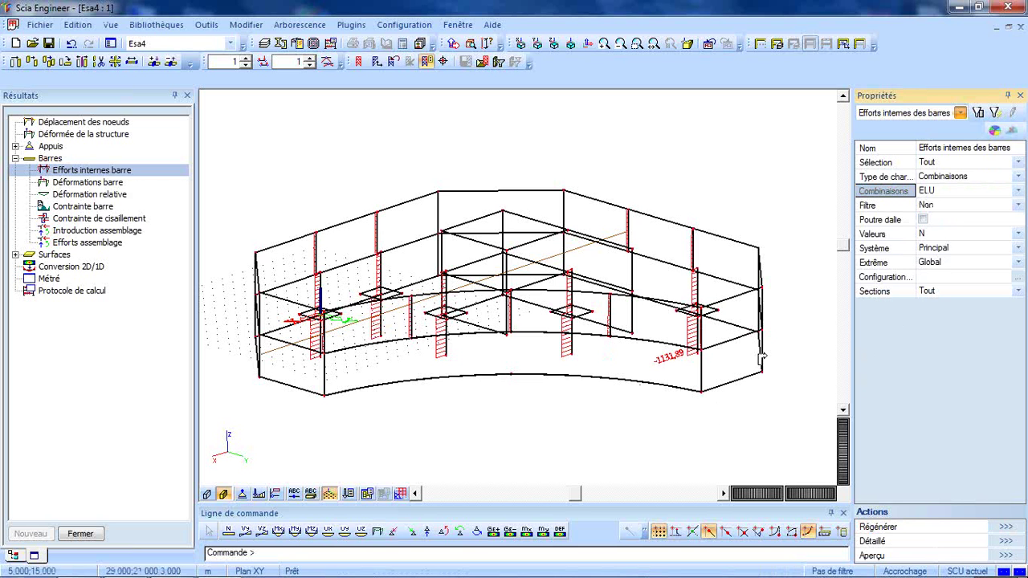
Set the extreme values of the bars' N diagrams to Elément and regenerate the results
{"action": "right_click_drag", "start_coordinate": [773, 373], "coordinate": [962, 265], "text": "ctrl"}
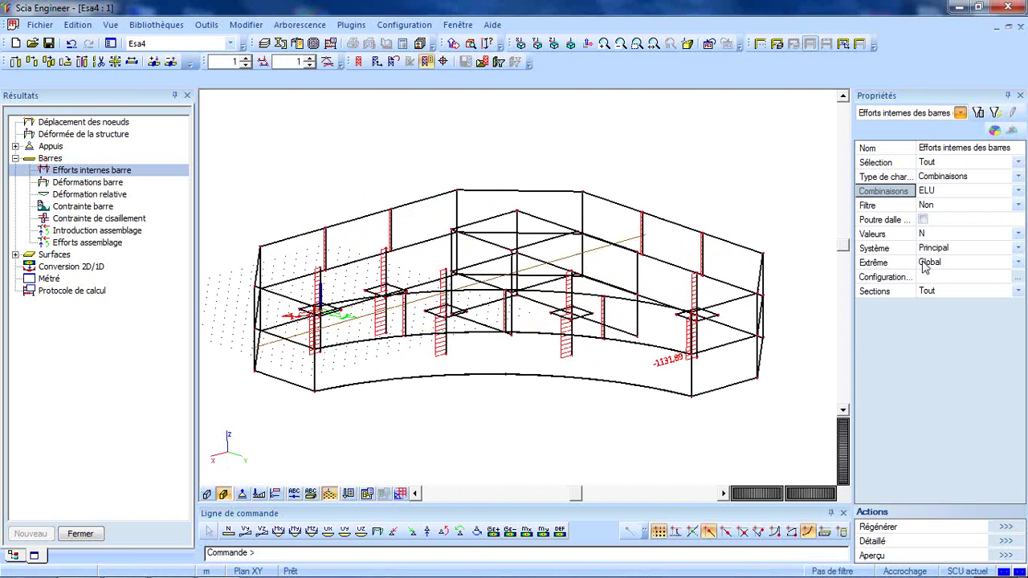
{"action": "left_click", "coordinate": [924, 265]}
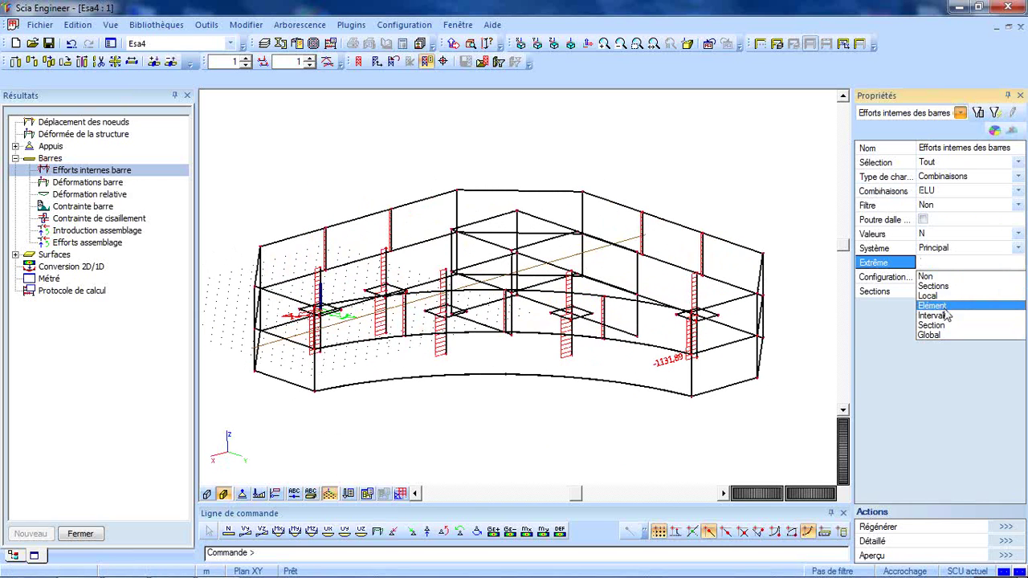
{"action": "left_click", "coordinate": [945, 307]}
{"action": "left_click", "coordinate": [996, 528]}
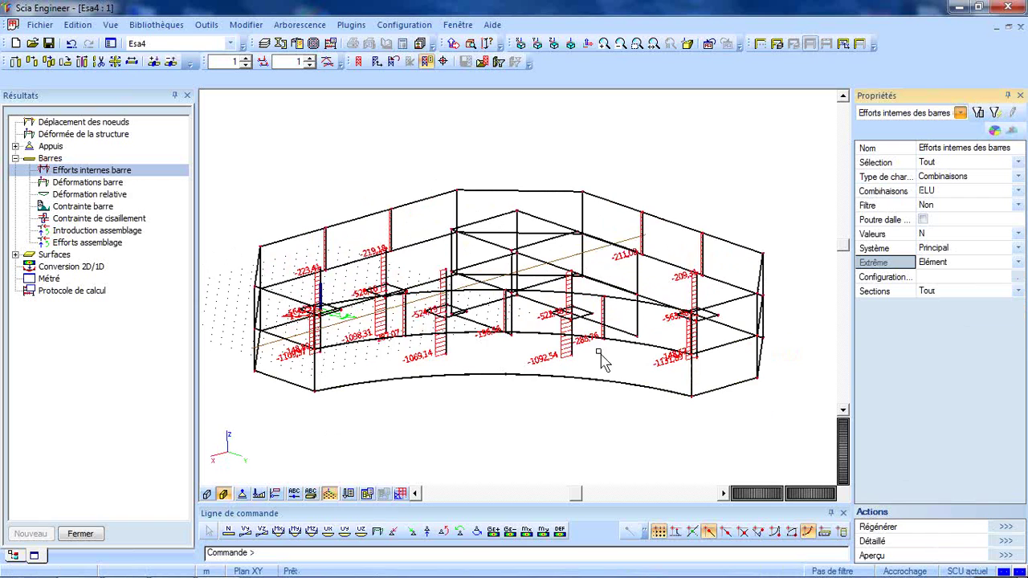
{"action": "right_click_drag", "start_coordinate": [714, 409], "coordinate": [741, 399], "text": "ctrl"}
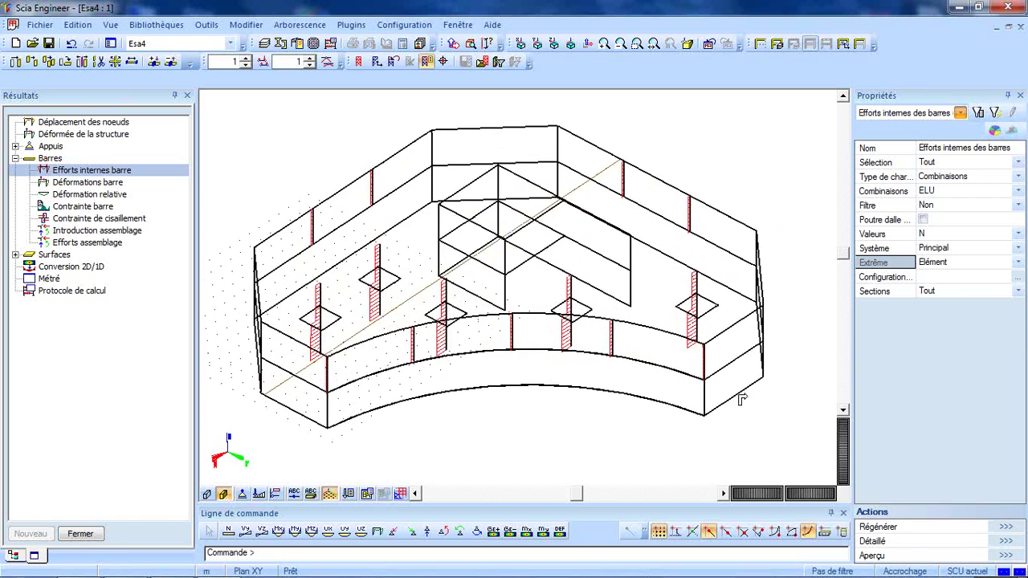
Set the bar force diagrams' representation to Rempli in the drawing configuration and redraw them
{"action": "left_click", "coordinate": [1018, 277]}
{"action": "left_click", "coordinate": [618, 134]}
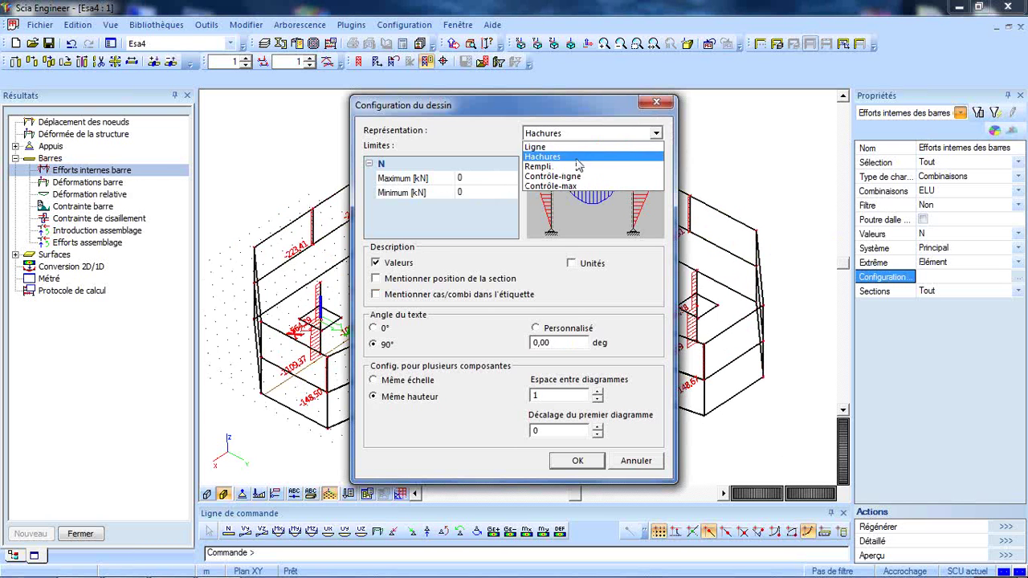
{"action": "left_click", "coordinate": [557, 167]}
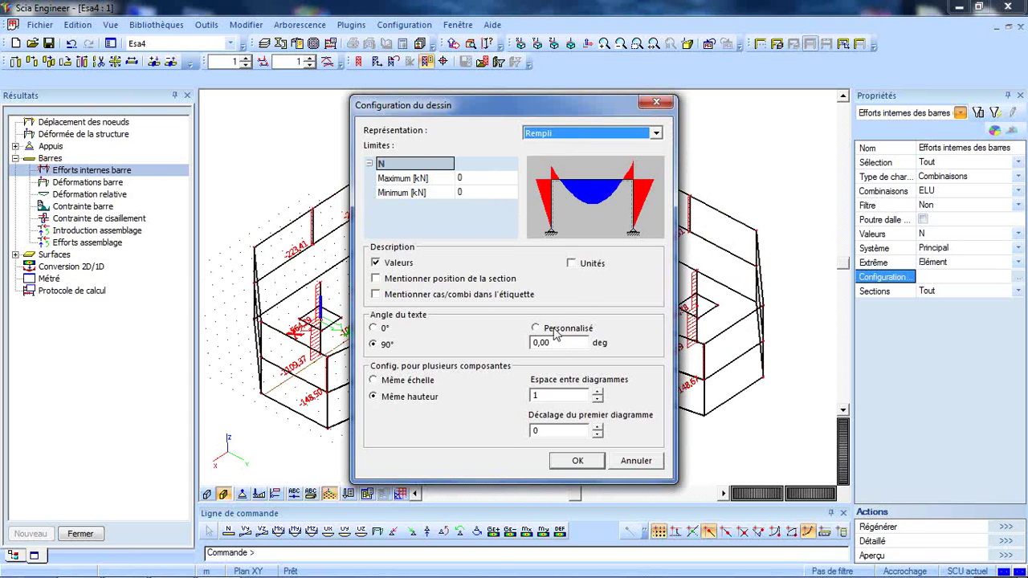
{"action": "left_click", "coordinate": [572, 461]}
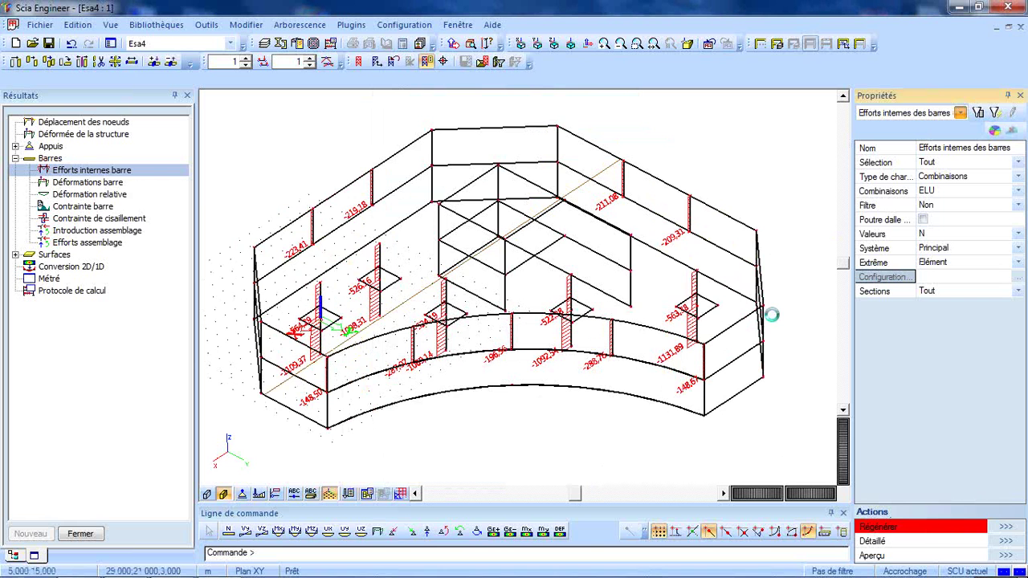
{"action": "right_click_drag", "start_coordinate": [776, 317], "coordinate": [812, 294], "text": "ctrl"}
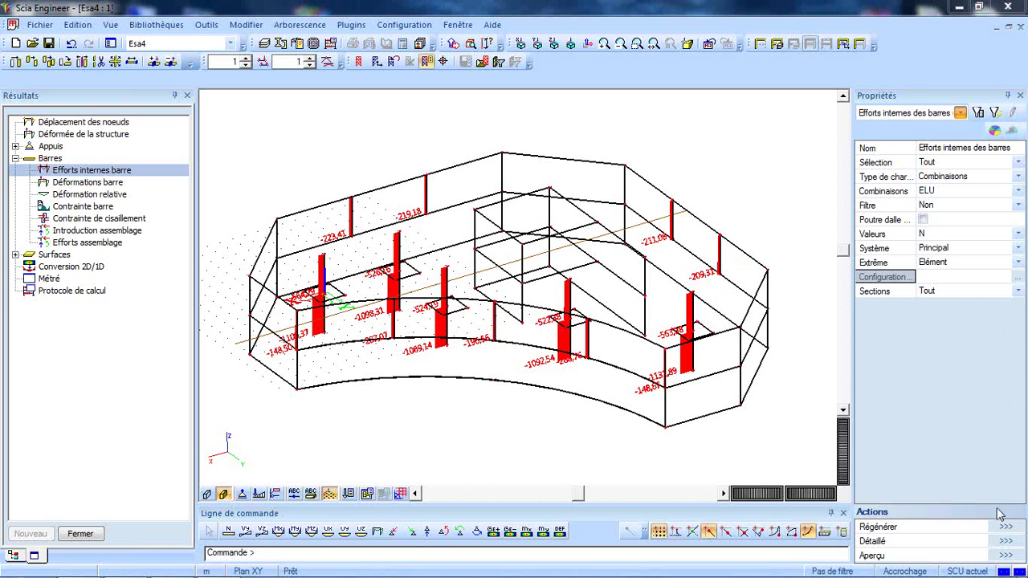
Preview the table of bar internal forces in an enlarged pane, review its rows, and close the preview
{"action": "left_click", "coordinate": [1005, 555]}
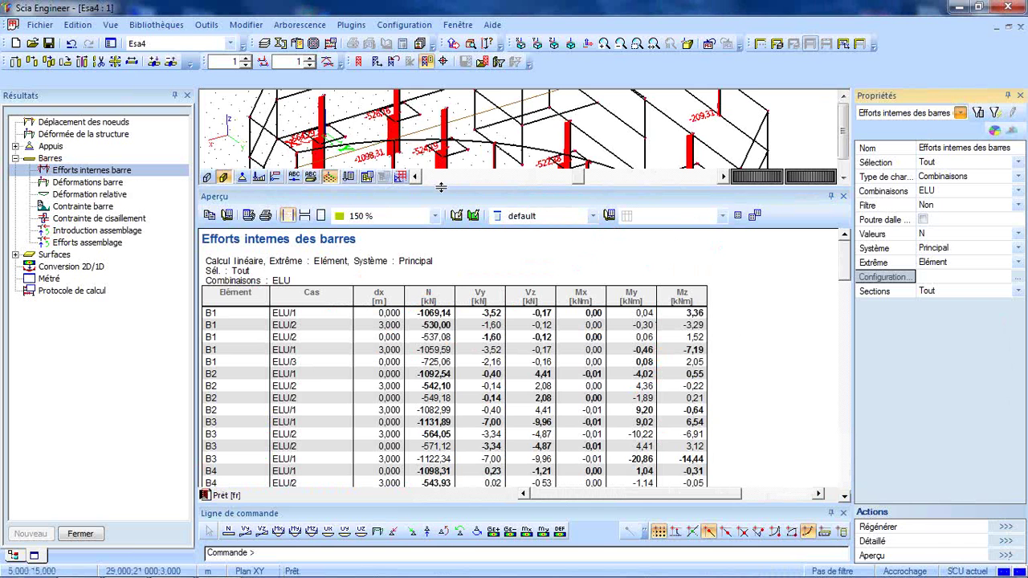
{"action": "left_click_drag", "start_coordinate": [441, 187], "coordinate": [441, 120]}
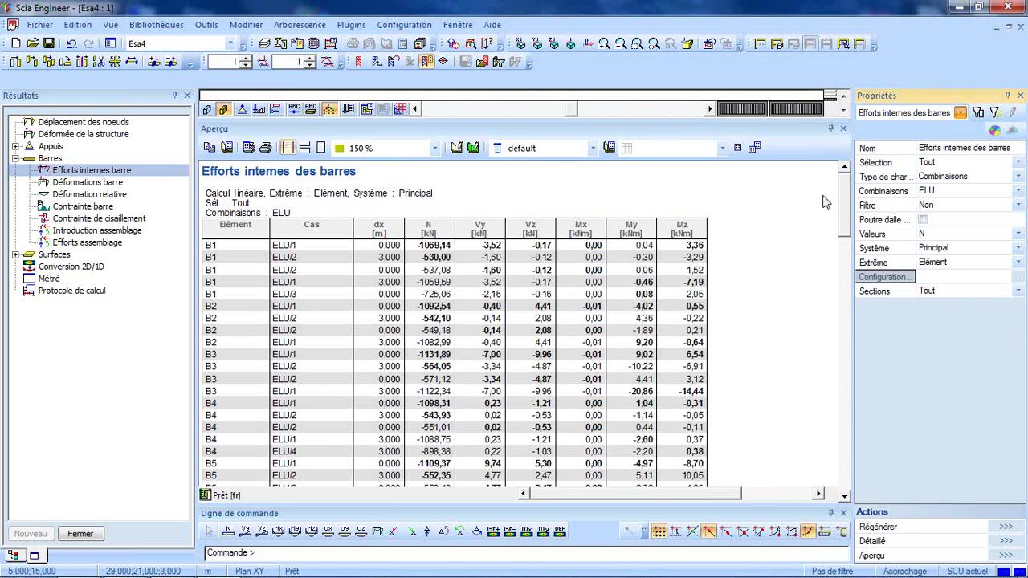
{"action": "left_click_drag", "start_coordinate": [846, 205], "coordinate": [854, 180]}
{"action": "left_click", "coordinate": [843, 129]}
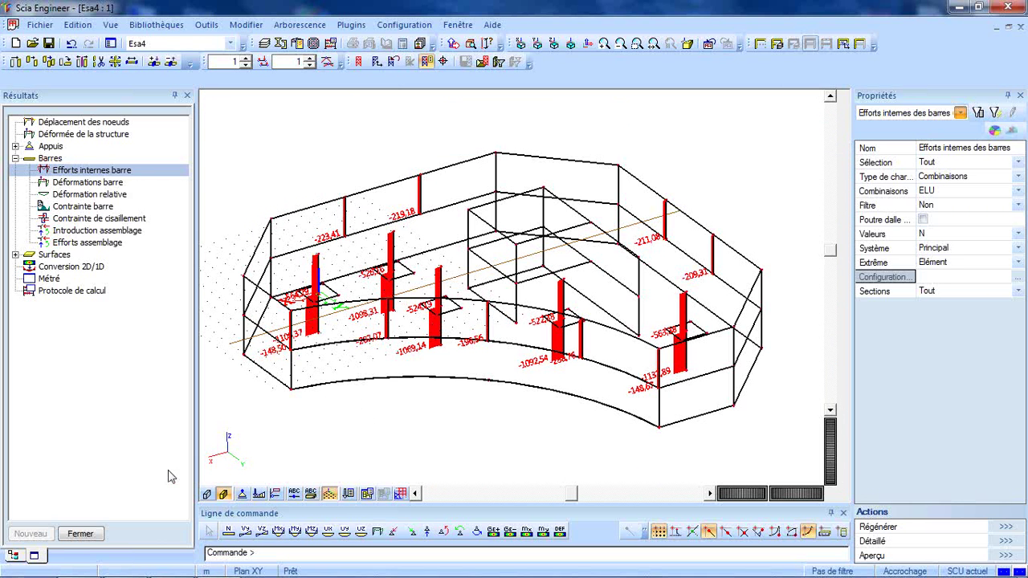
Leave the results, open the calculation report Report_1 and minimize its window
{"action": "left_click", "coordinate": [89, 534]}
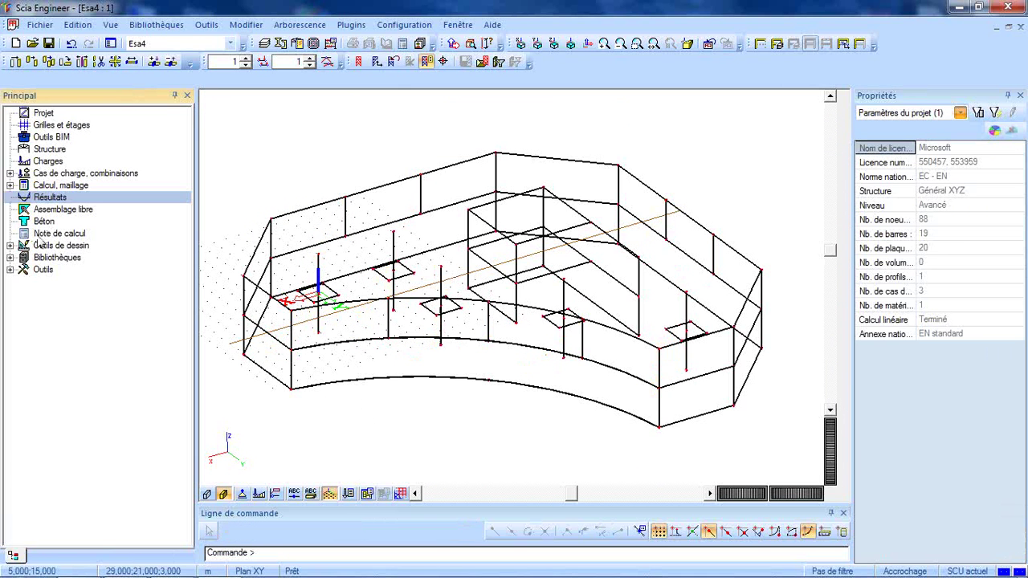
{"action": "left_click", "coordinate": [50, 233]}
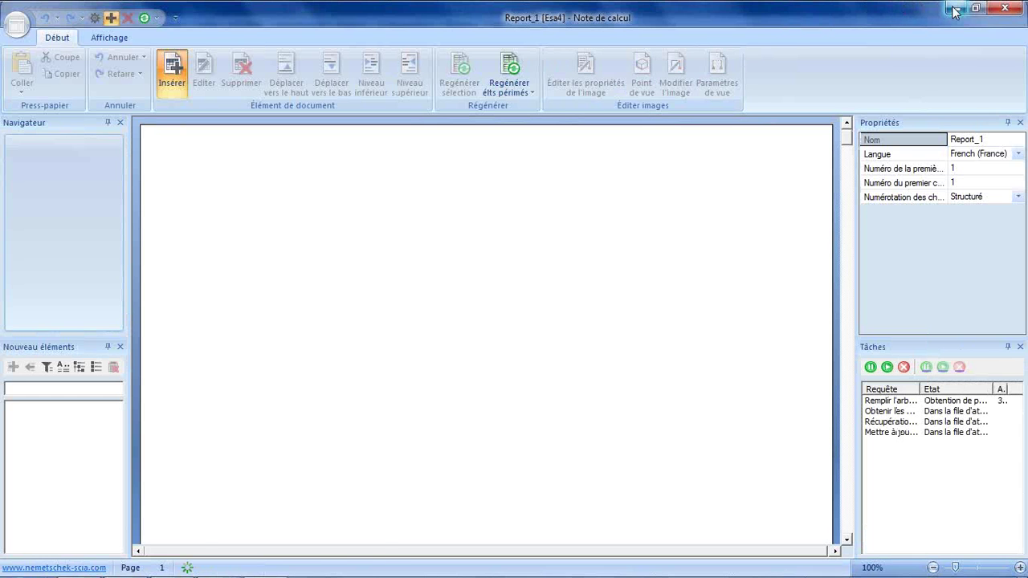
{"action": "left_click", "coordinate": [955, 10]}
Redisplay the bars' N internal forces and insert the view into the calculation report as a live image
{"action": "double_click", "coordinate": [48, 198]}
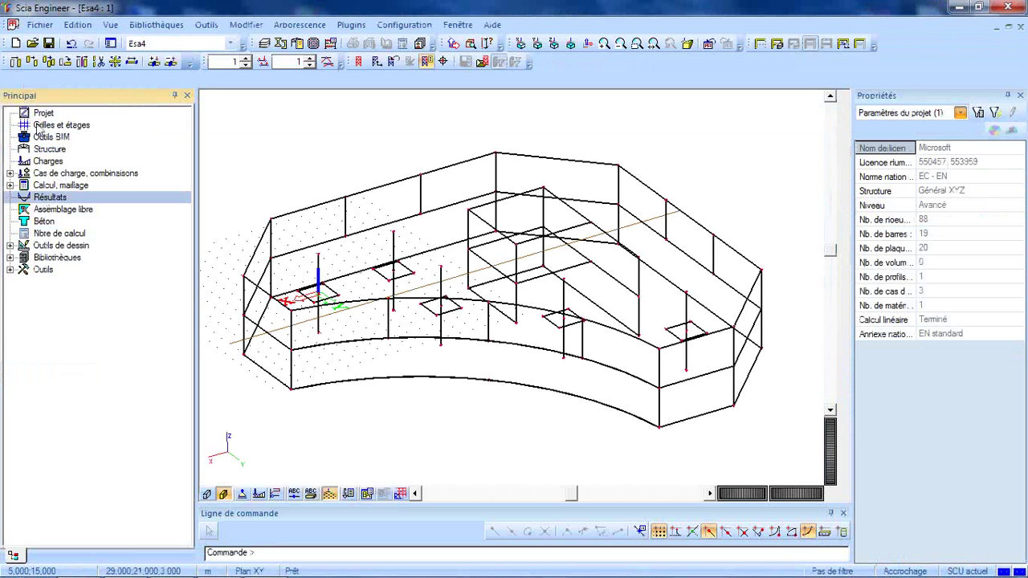
{"action": "left_click", "coordinate": [77, 172]}
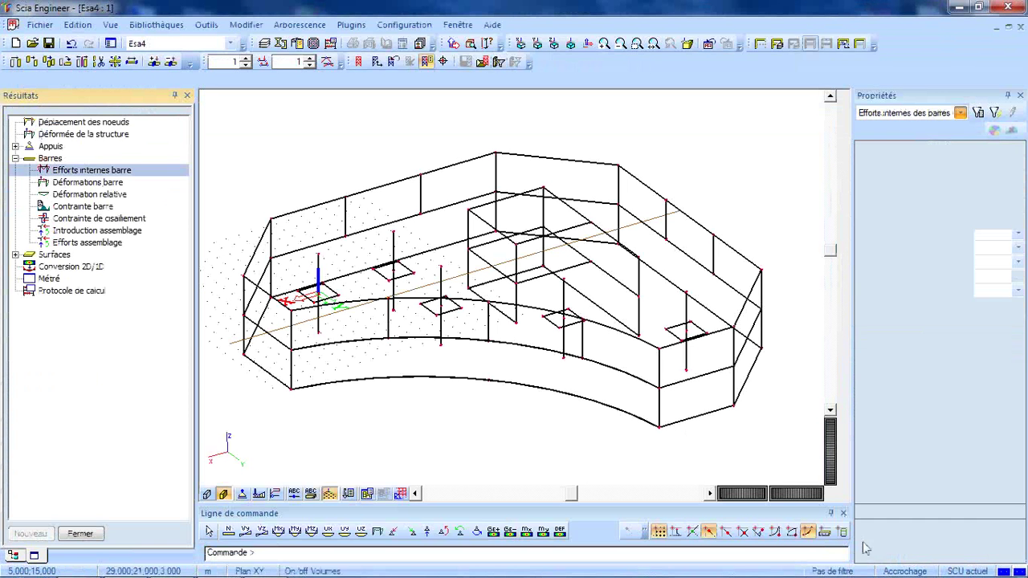
{"action": "left_click", "coordinate": [1008, 529]}
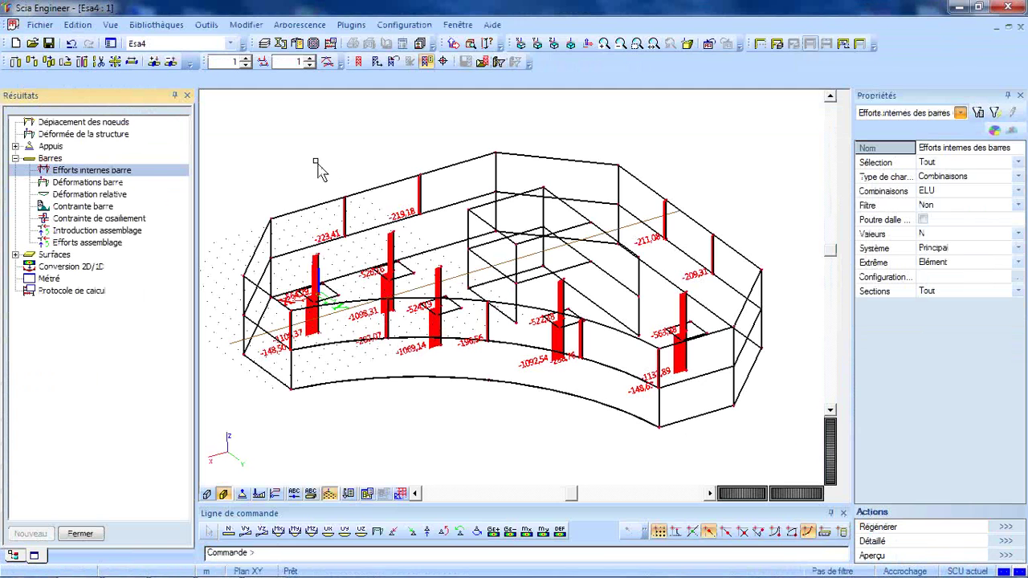
{"action": "right_click", "coordinate": [249, 128]}
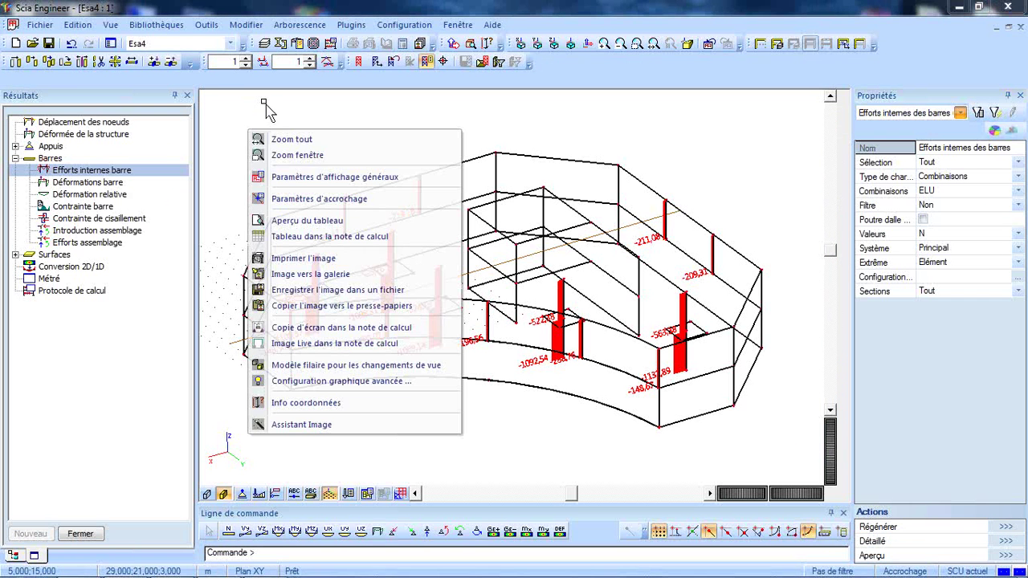
{"action": "left_click", "coordinate": [369, 345]}
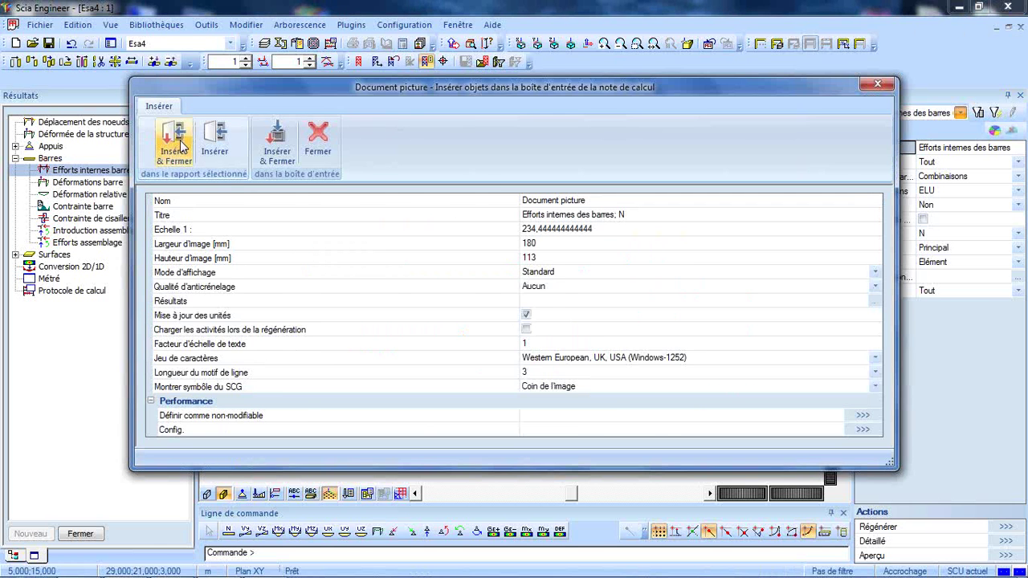
{"action": "left_click", "coordinate": [181, 143]}
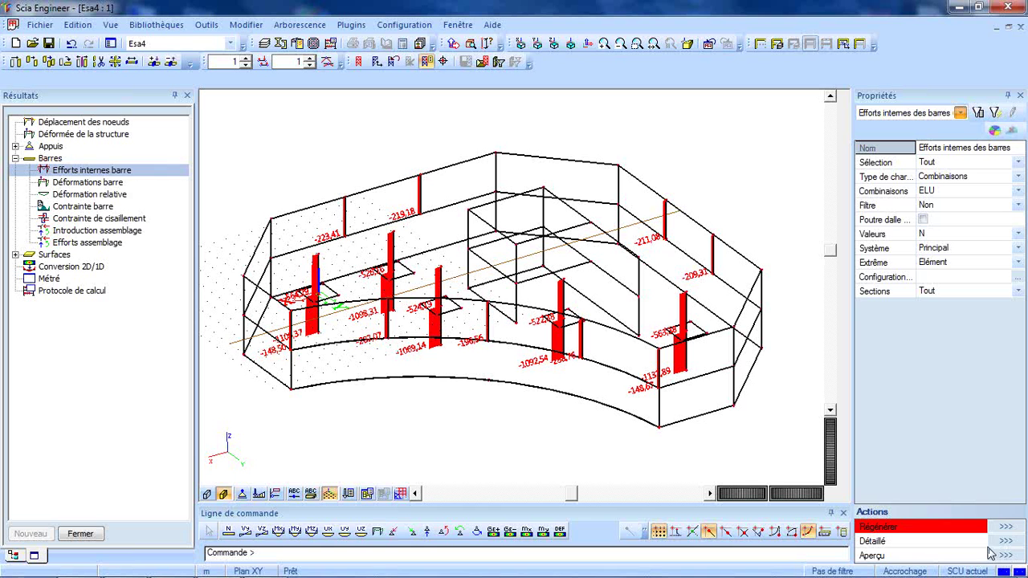
Preview the bar internal forces table for ELU, insert it into the calculation report and close the preview
{"action": "left_click", "coordinate": [1004, 528]}
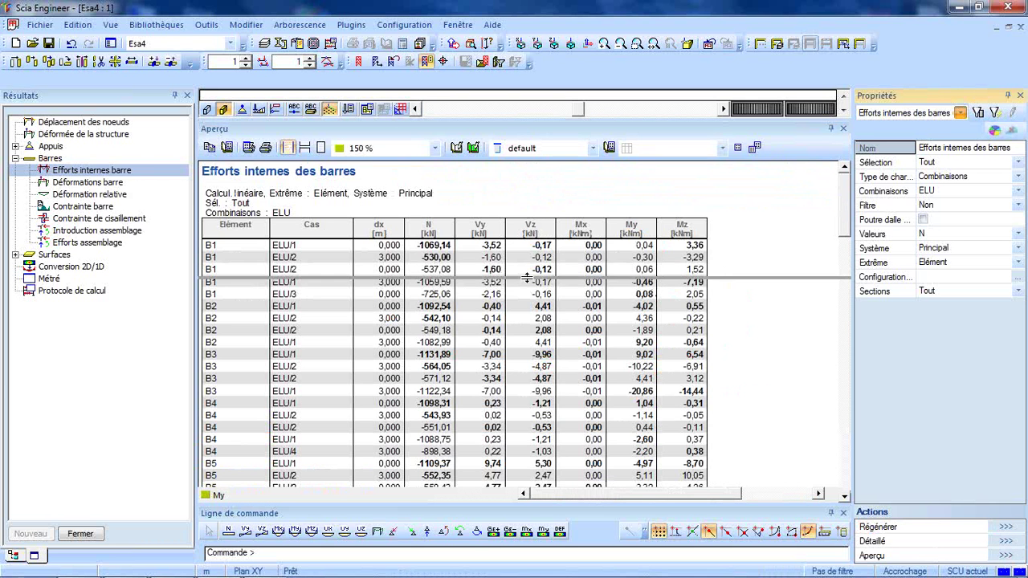
{"action": "right_click", "coordinate": [282, 128]}
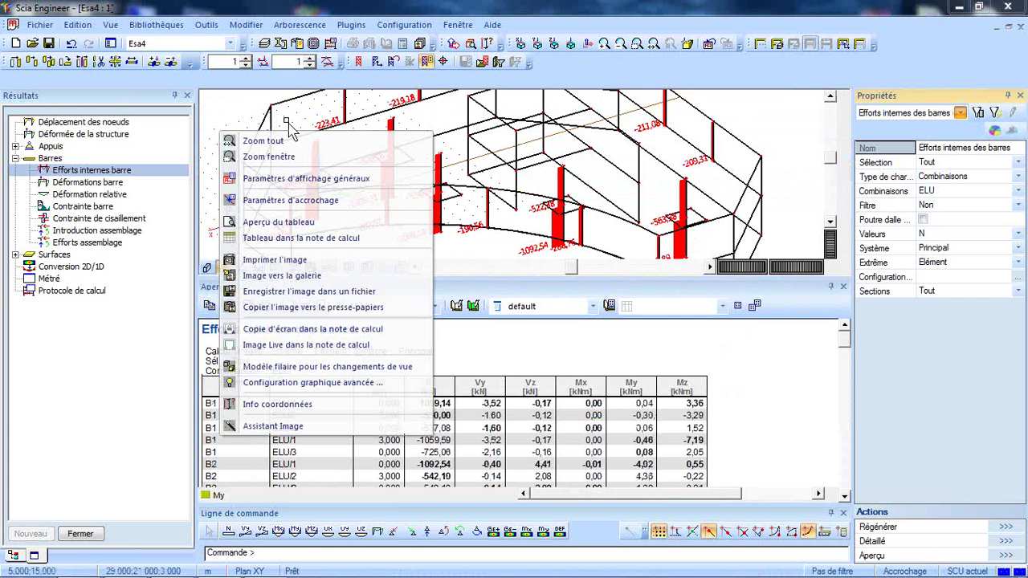
{"action": "left_click", "coordinate": [297, 238]}
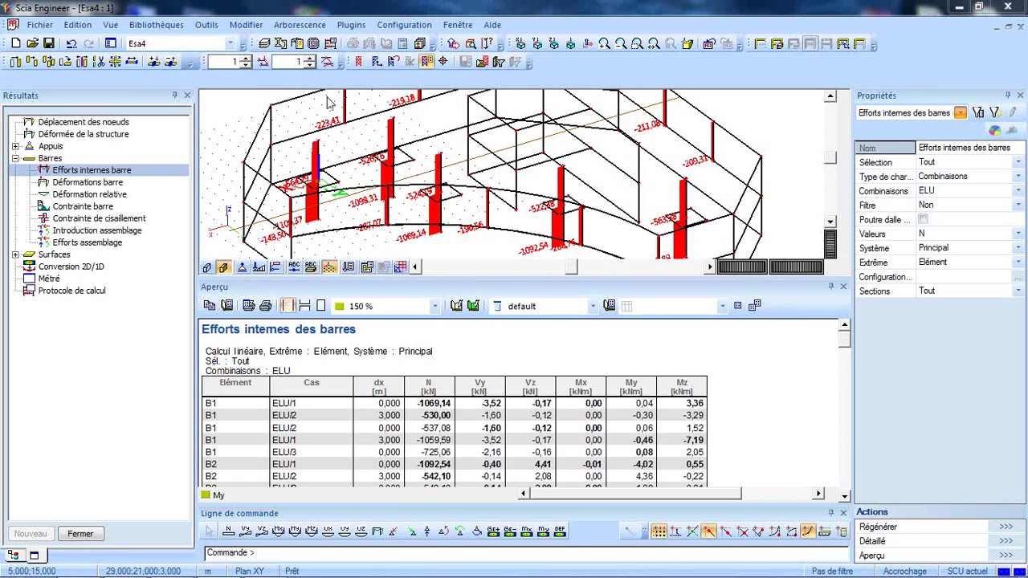
{"action": "left_click", "coordinate": [173, 143]}
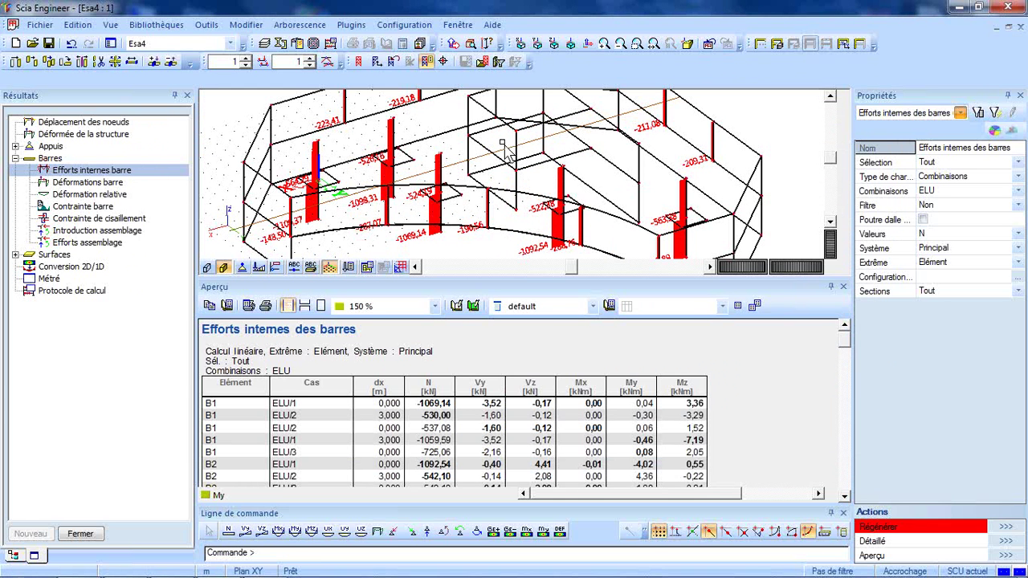
{"action": "left_click", "coordinate": [843, 287]}
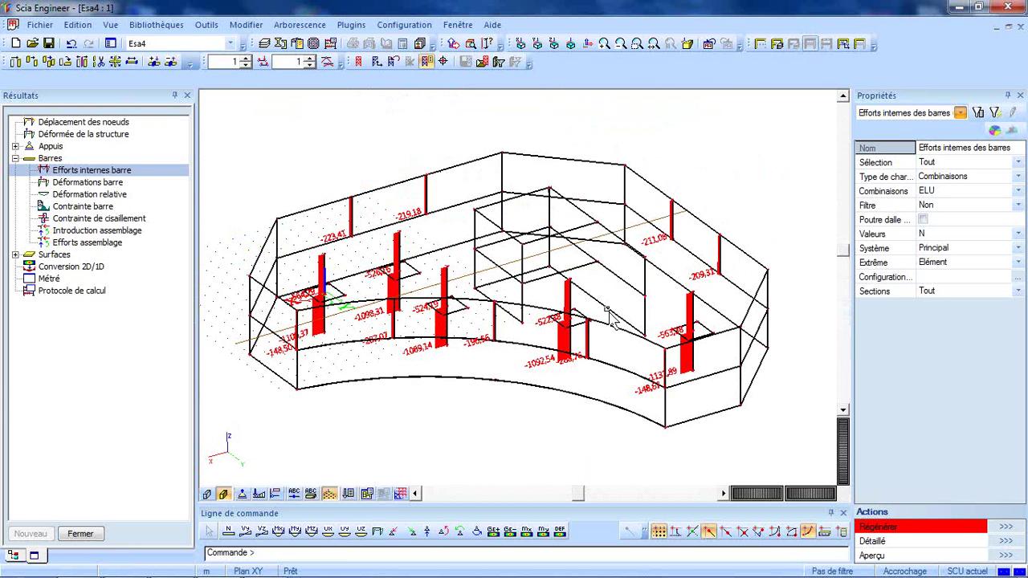
Leave the results and open the bar reinforcement calculation (Calcul du ferraillage) in the Béton service
{"action": "left_click", "coordinate": [78, 534]}
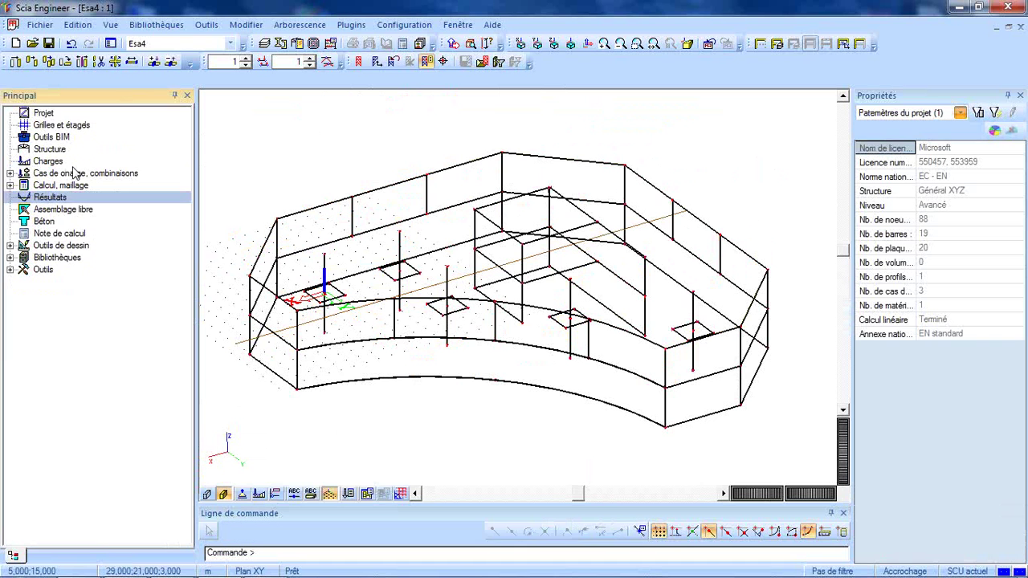
{"action": "left_click", "coordinate": [42, 224]}
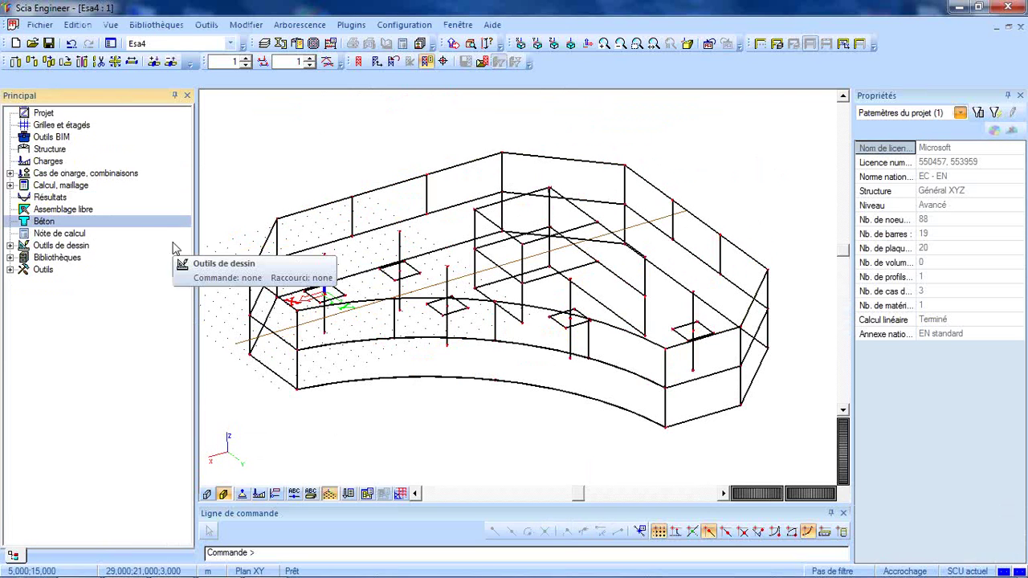
{"action": "double_click", "coordinate": [133, 228]}
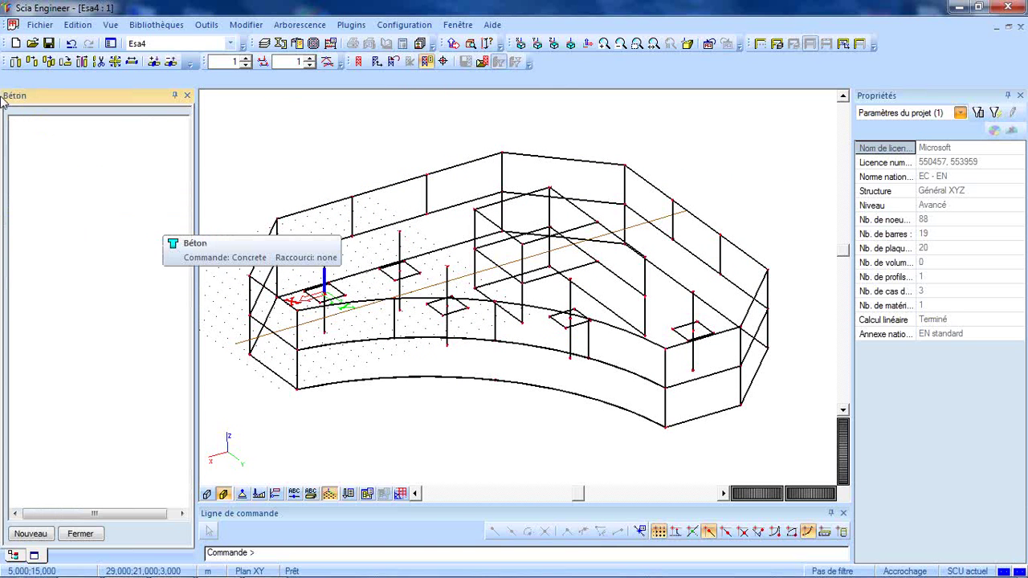
{"action": "right_click_drag", "start_coordinate": [493, 361], "coordinate": [468, 358], "text": "ctrl"}
{"action": "scroll", "coordinate": [480, 315], "scroll_direction": "up", "scroll_amount": 2}
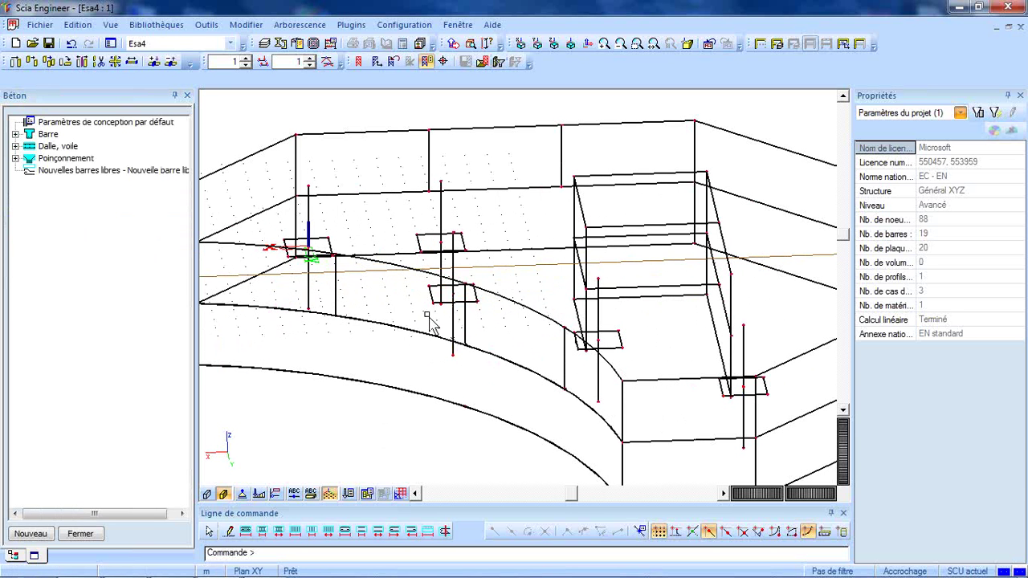
{"action": "left_click", "coordinate": [15, 134]}
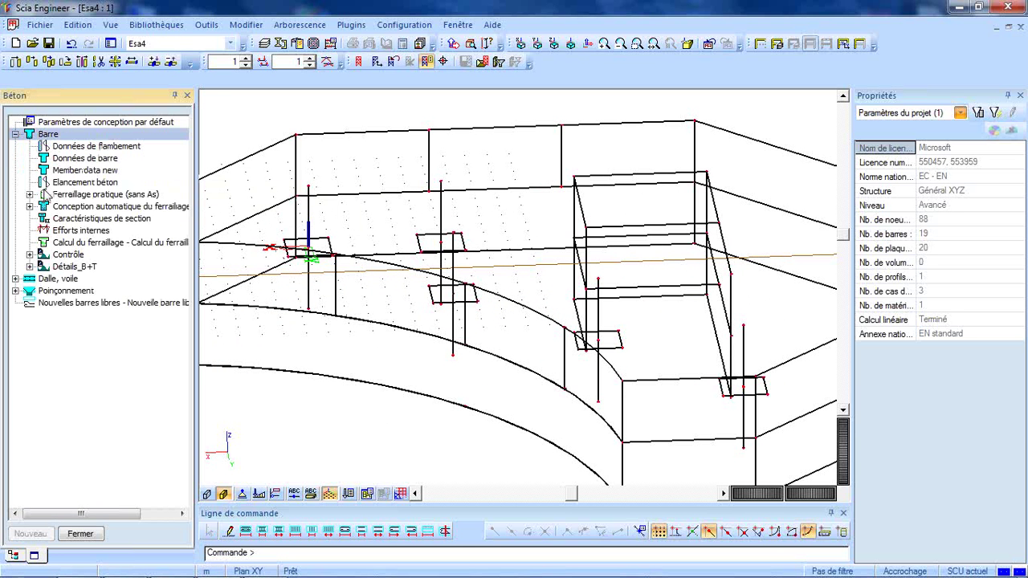
{"action": "left_click", "coordinate": [68, 243]}
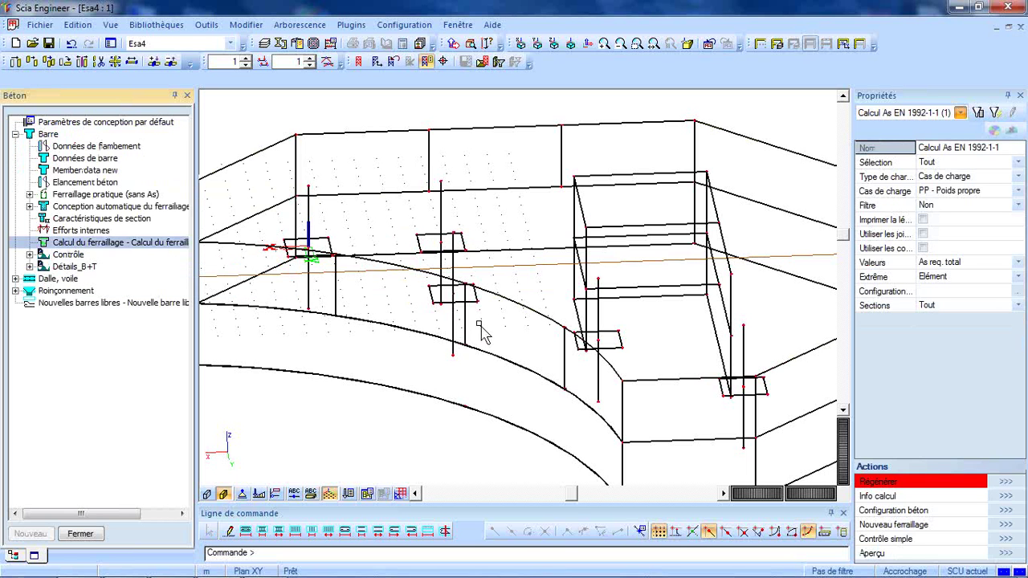
Select the three short columns along the curved edge and set the reinforcement calculation's Sélection to Actuelle
{"action": "right_click_drag", "start_coordinate": [493, 328], "coordinate": [598, 376], "text": "ctrl"}
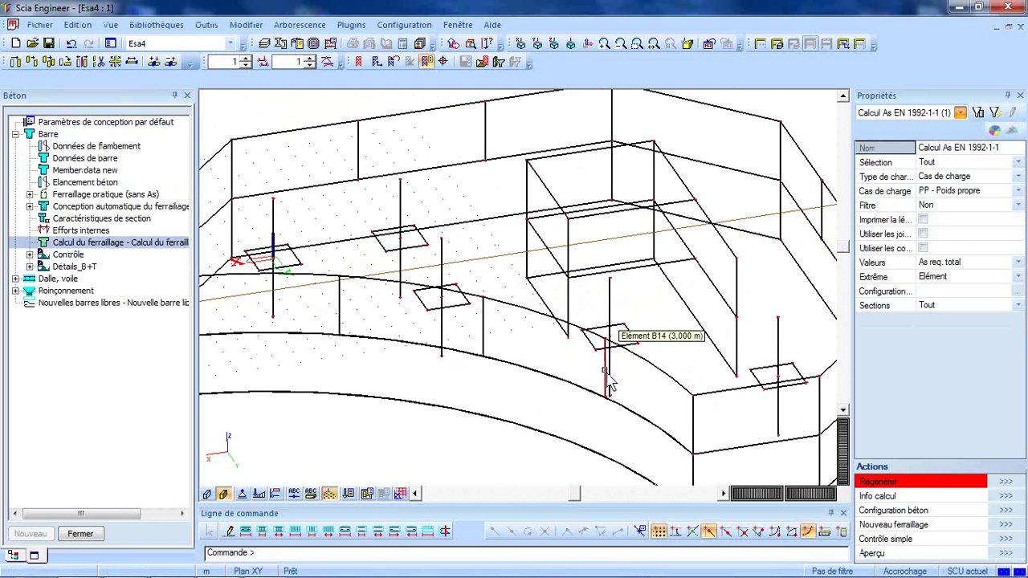
{"action": "left_click", "coordinate": [606, 376]}
{"action": "left_click", "coordinate": [482, 329]}
{"action": "left_click", "coordinate": [340, 313]}
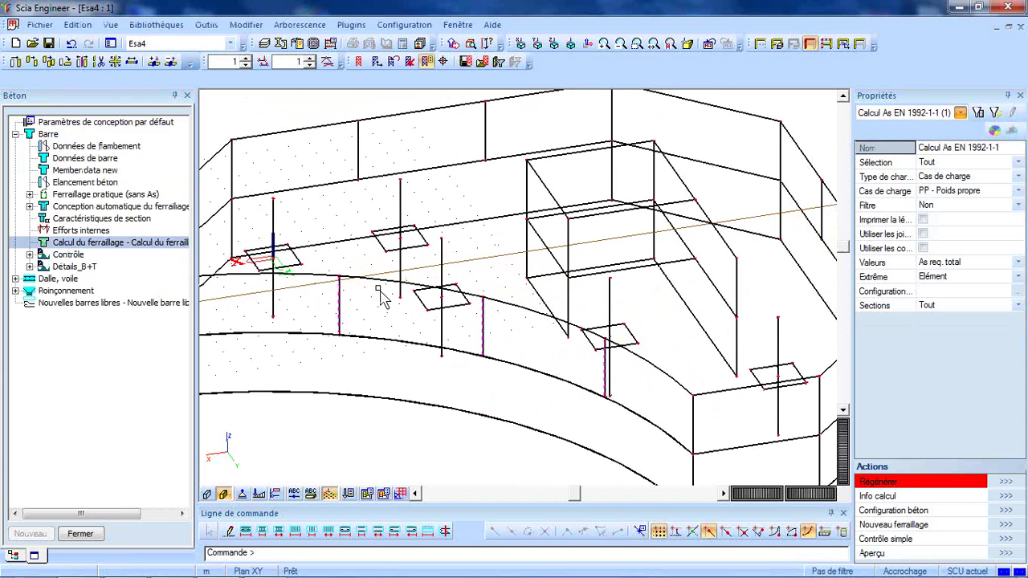
{"action": "left_click", "coordinate": [948, 162]}
{"action": "left_click", "coordinate": [948, 162]}
{"action": "left_click", "coordinate": [927, 183]}
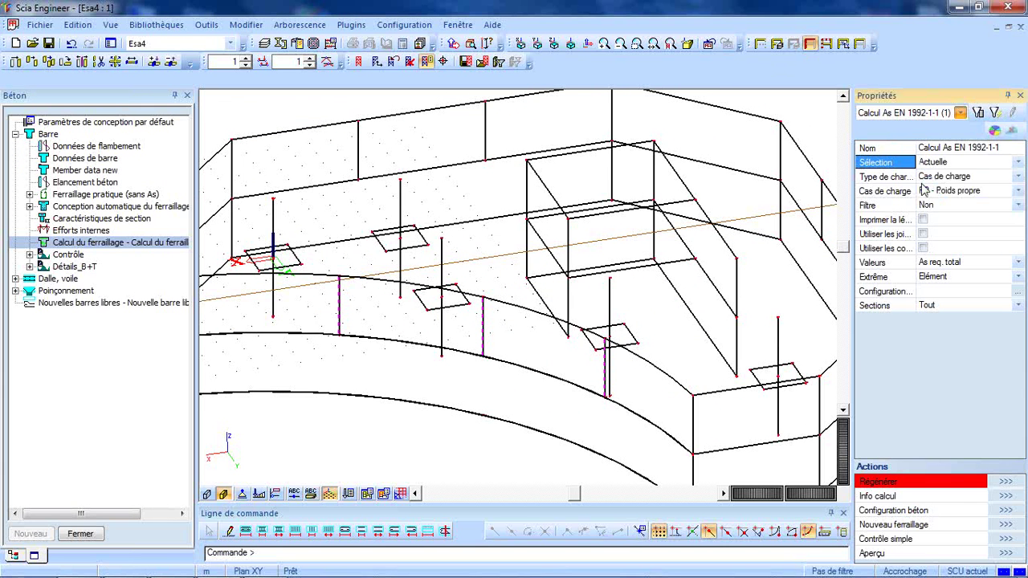
Set the load type to Combinaisons with ELU and compute the required reinforcement of the selected columns
{"action": "left_click", "coordinate": [928, 178]}
{"action": "left_click", "coordinate": [928, 178]}
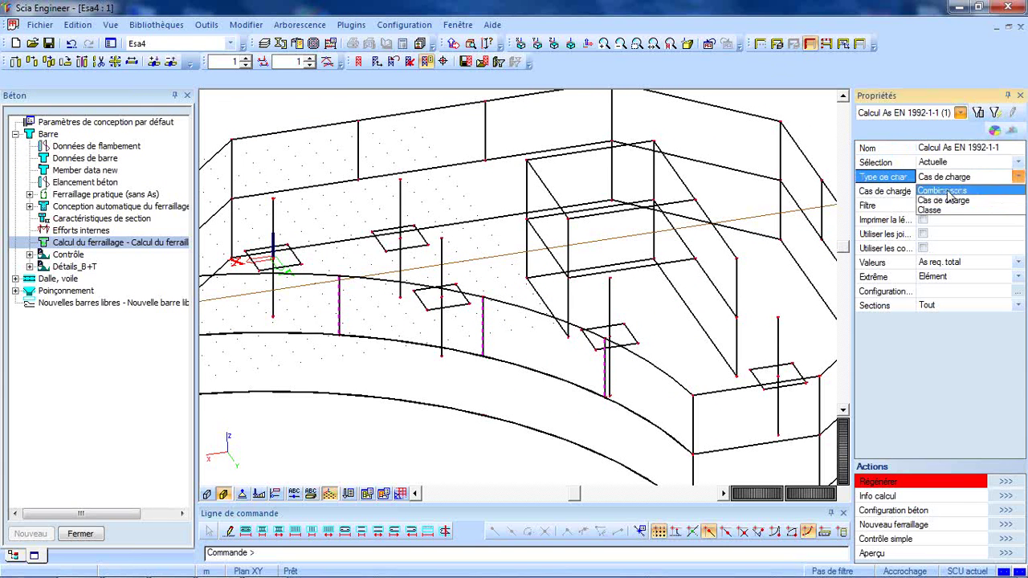
{"action": "left_click", "coordinate": [932, 202]}
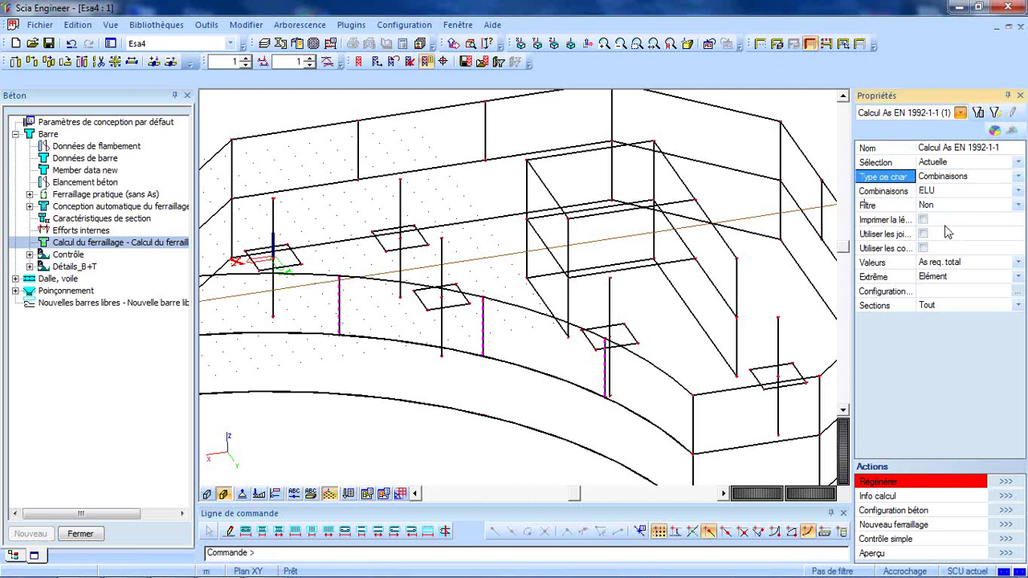
{"action": "left_click", "coordinate": [1005, 482]}
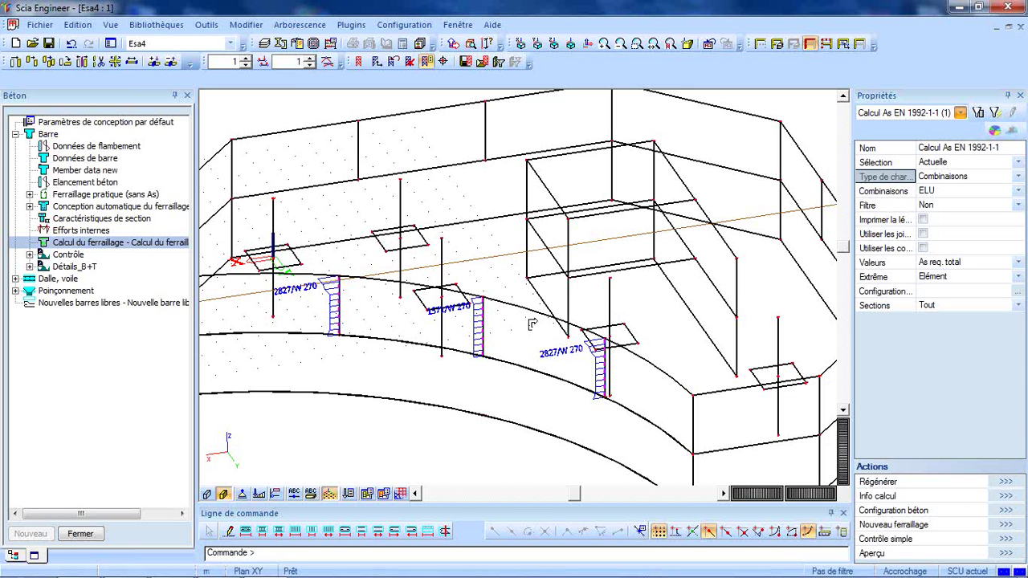
{"action": "mouse_move", "coordinate": [532, 320]}
{"action": "right_mouse_down", "text": "ctrl"}
{"action": "mouse_move", "coordinate": [519, 327]}
{"action": "mouse_move", "coordinate": [541, 335]}
{"action": "right_mouse_up", "text": "ctrl"}
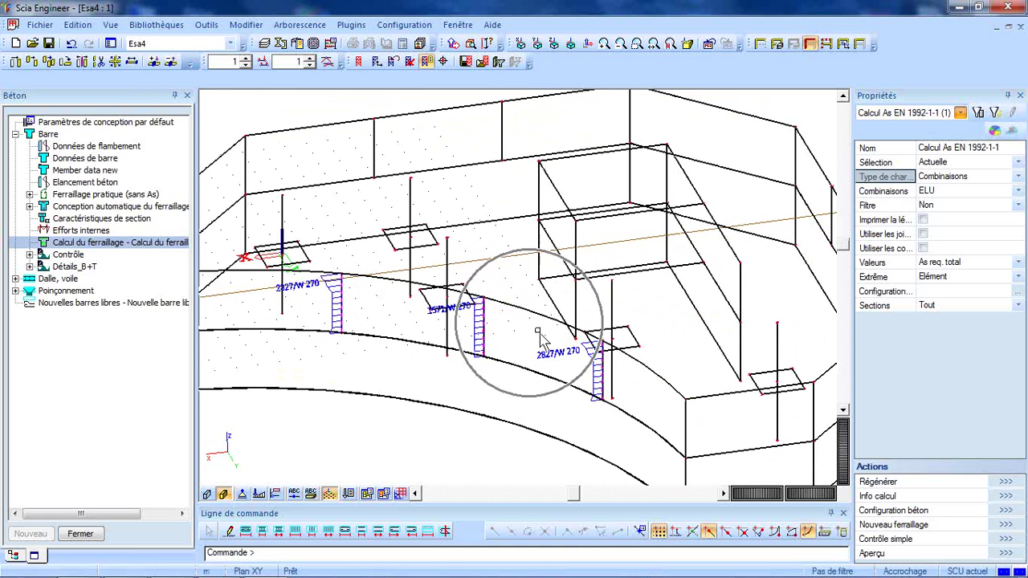
Preview the Calcul As EN 1992-1-1 table for the selected columns in an enlarged pane, and close it
{"action": "left_click", "coordinate": [1009, 555]}
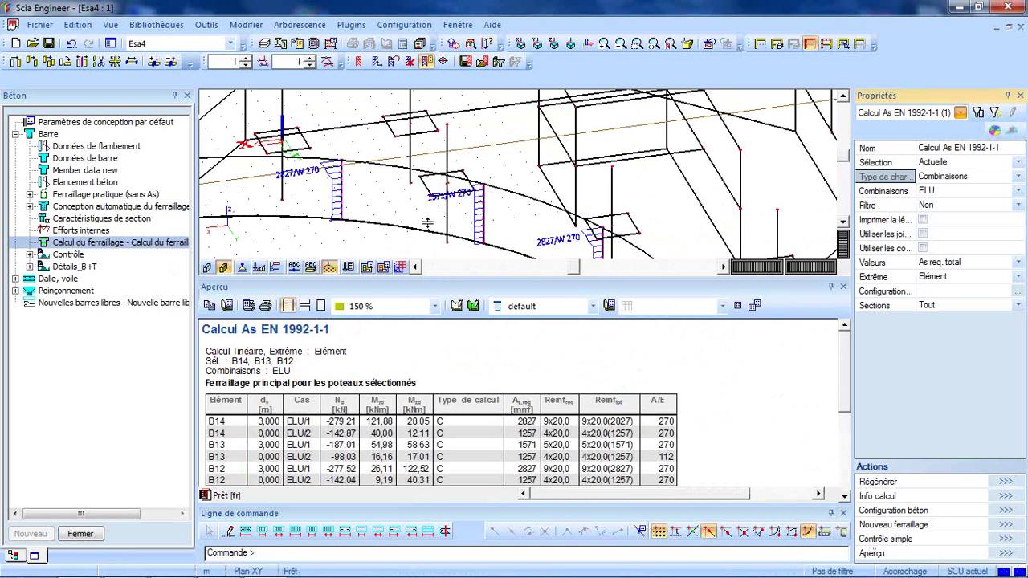
{"action": "left_click_drag", "start_coordinate": [427, 223], "coordinate": [409, 149]}
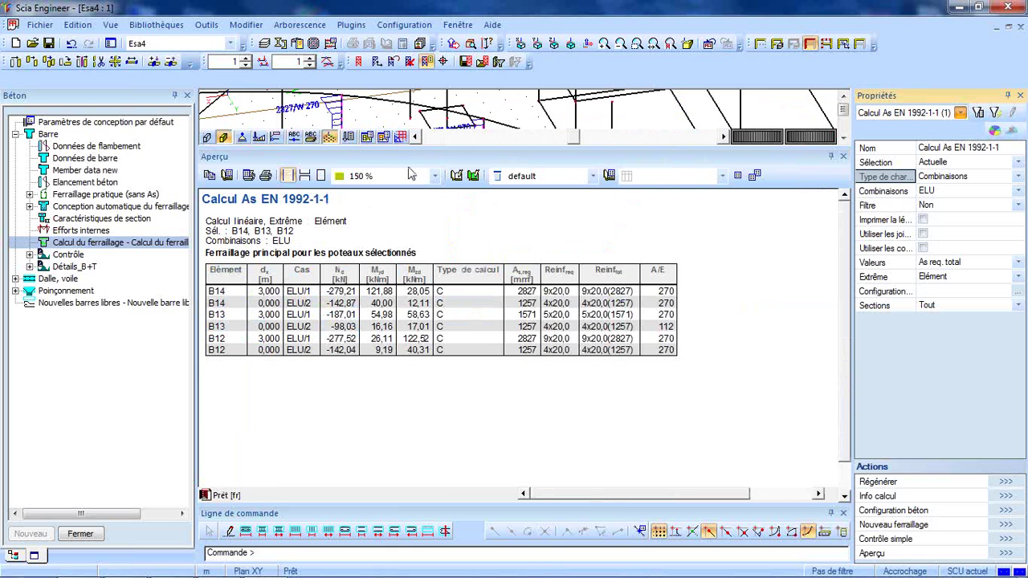
{"action": "left_click", "coordinate": [842, 157]}
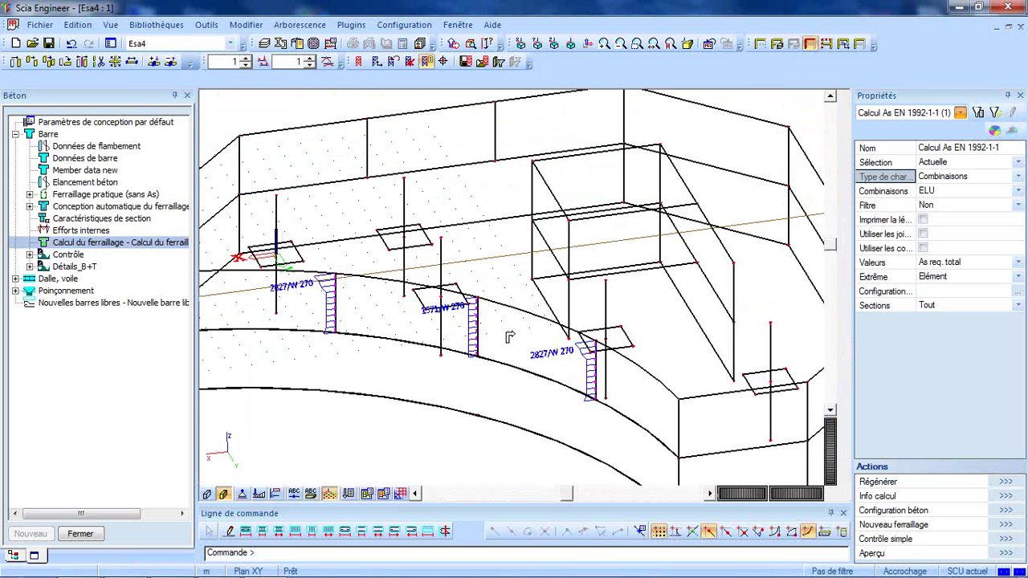
{"action": "mouse_move", "coordinate": [509, 337]}
{"action": "right_mouse_down", "text": "ctrl"}
{"action": "mouse_move", "coordinate": [532, 317]}
{"action": "mouse_move", "coordinate": [537, 338]}
{"action": "mouse_move", "coordinate": [499, 342]}
{"action": "mouse_move", "coordinate": [508, 339]}
{"action": "right_mouse_up", "text": "ctrl"}
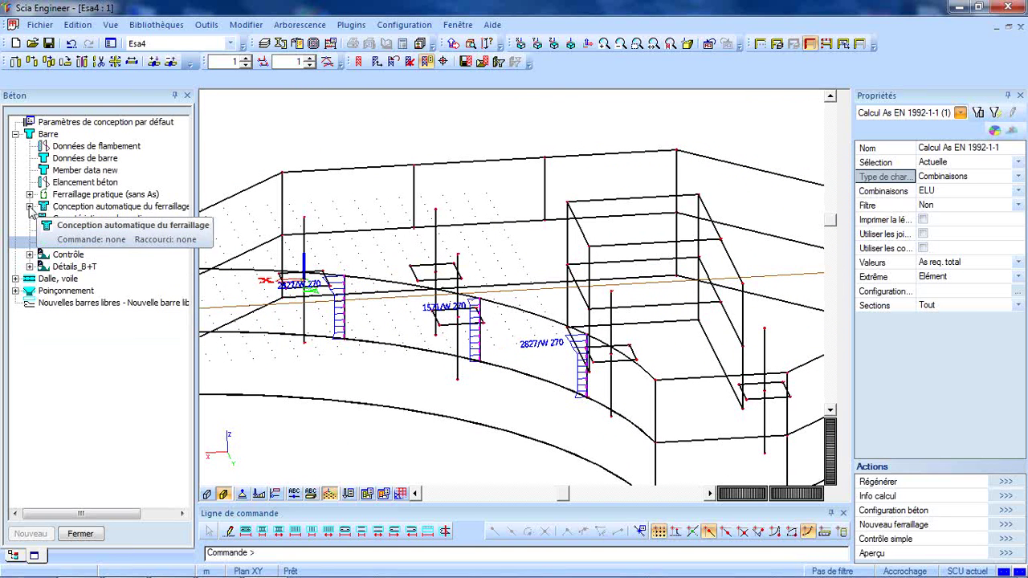
Open Conception du ferraillage under the automatic reinforcement design and set its Sélection to Actuelle
{"action": "left_click", "coordinate": [71, 207]}
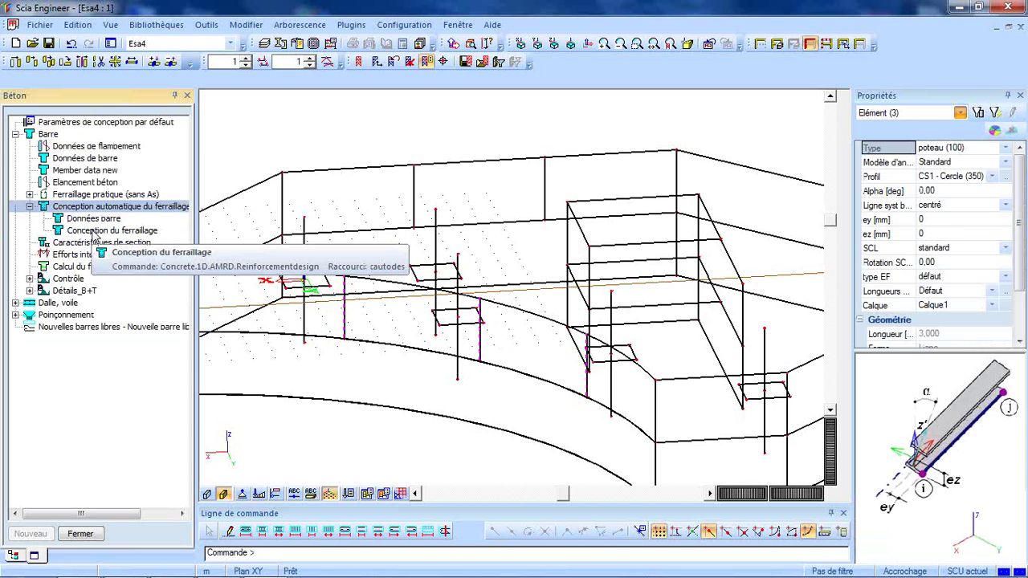
{"action": "left_click", "coordinate": [112, 231]}
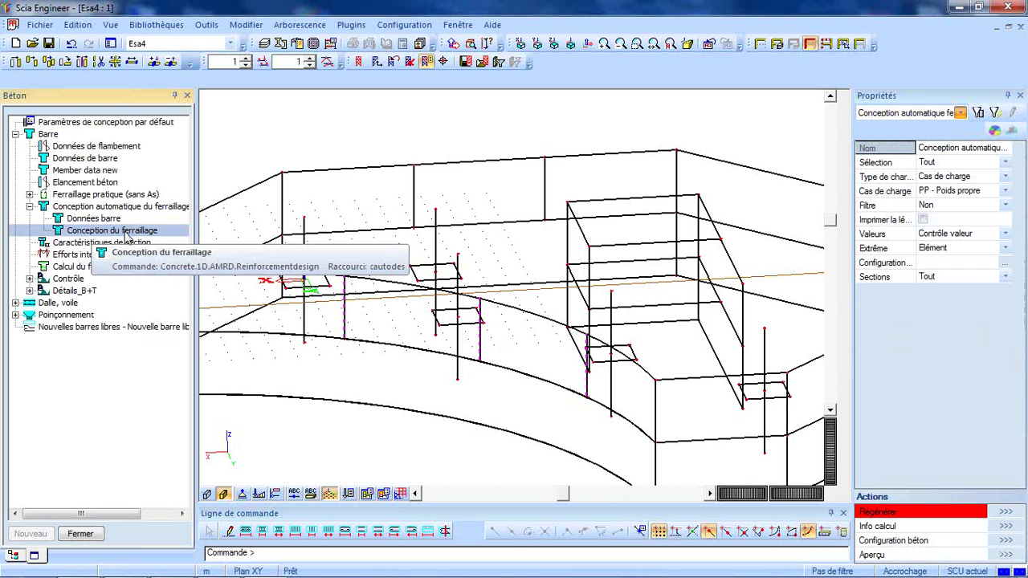
{"action": "left_click", "coordinate": [972, 165]}
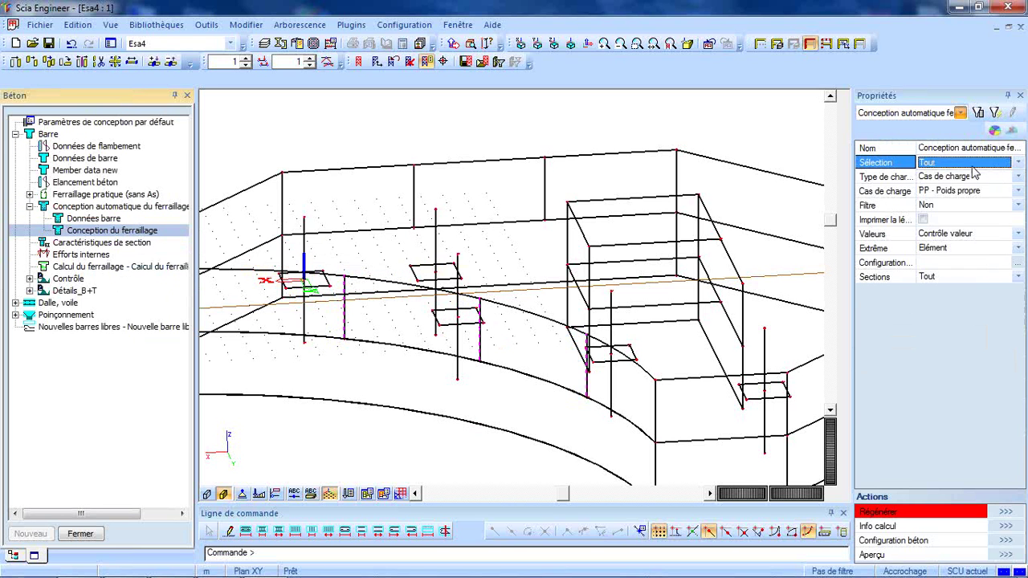
{"action": "left_click", "coordinate": [974, 169]}
{"action": "left_click", "coordinate": [948, 180]}
Set the design's load type to Combinaisons with ELU and generate the reinforcement of the selected columns
{"action": "left_click", "coordinate": [967, 176]}
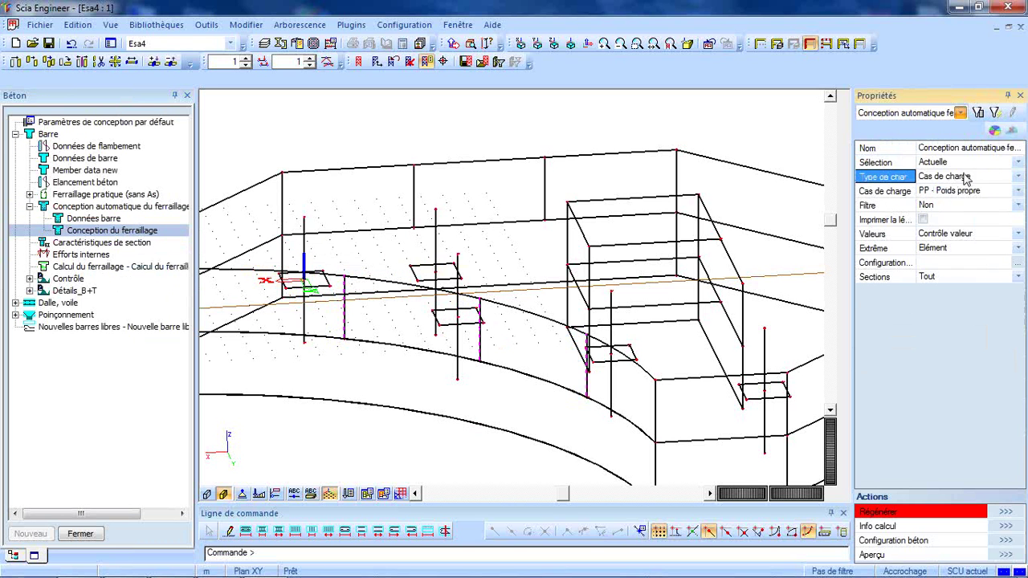
{"action": "left_click", "coordinate": [966, 177]}
{"action": "left_click", "coordinate": [944, 201]}
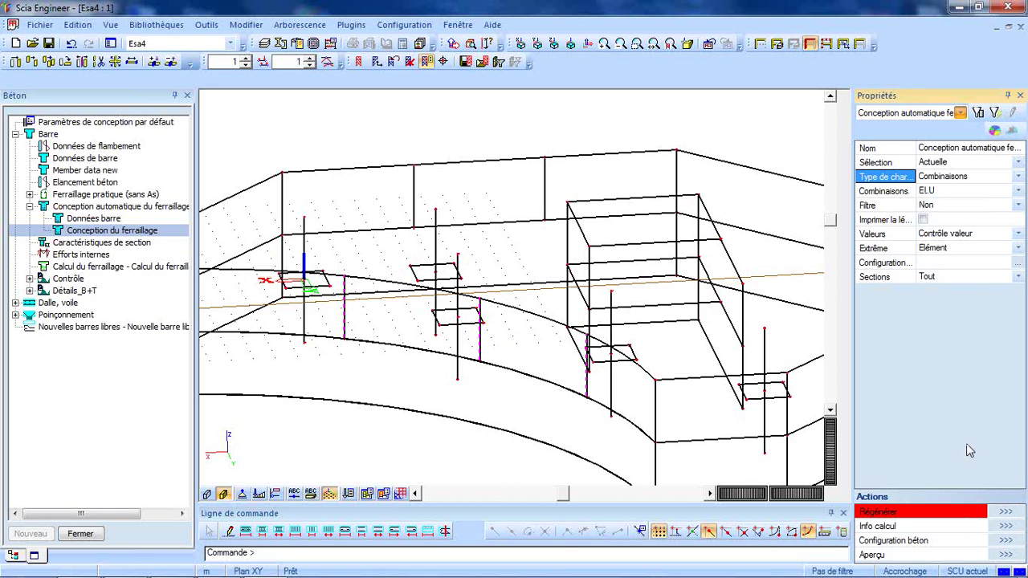
{"action": "left_click", "coordinate": [1010, 515]}
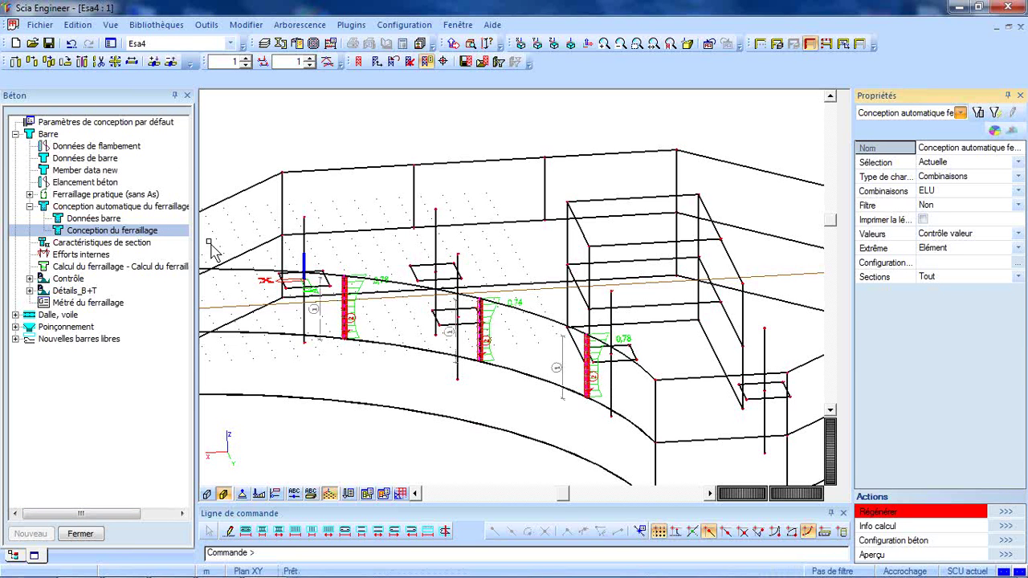
Examine the generated longitudinal bars, stirrups and check diagrams on the columns along the curved edge from several angles
{"action": "scroll", "coordinate": [341, 318], "scroll_direction": "up", "scroll_amount": 2}
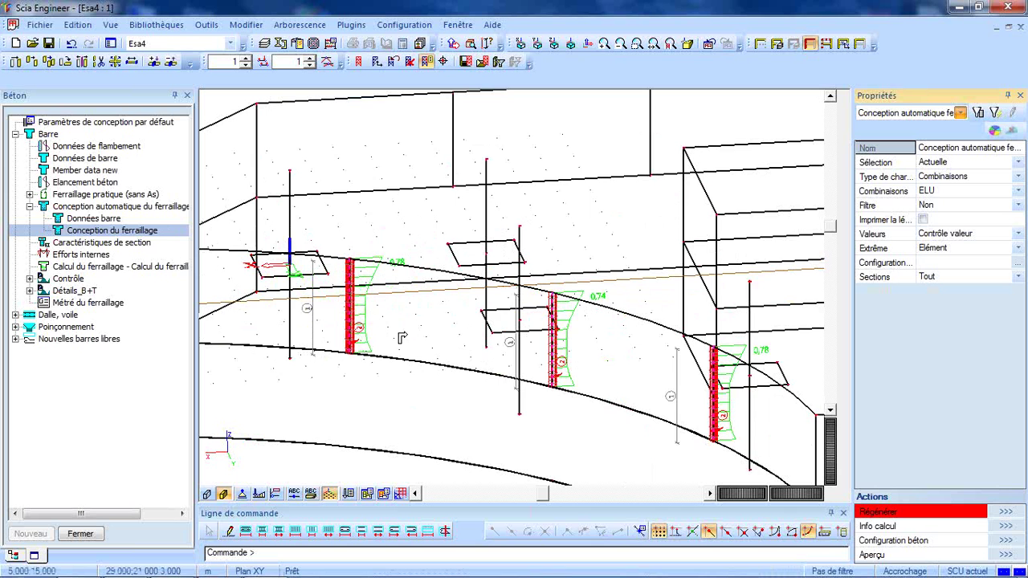
{"action": "mouse_move", "coordinate": [405, 330]}
{"action": "right_mouse_down", "text": "ctrl"}
{"action": "mouse_move", "coordinate": [406, 379]}
{"action": "mouse_move", "coordinate": [402, 348]}
{"action": "right_mouse_up", "text": "ctrl"}
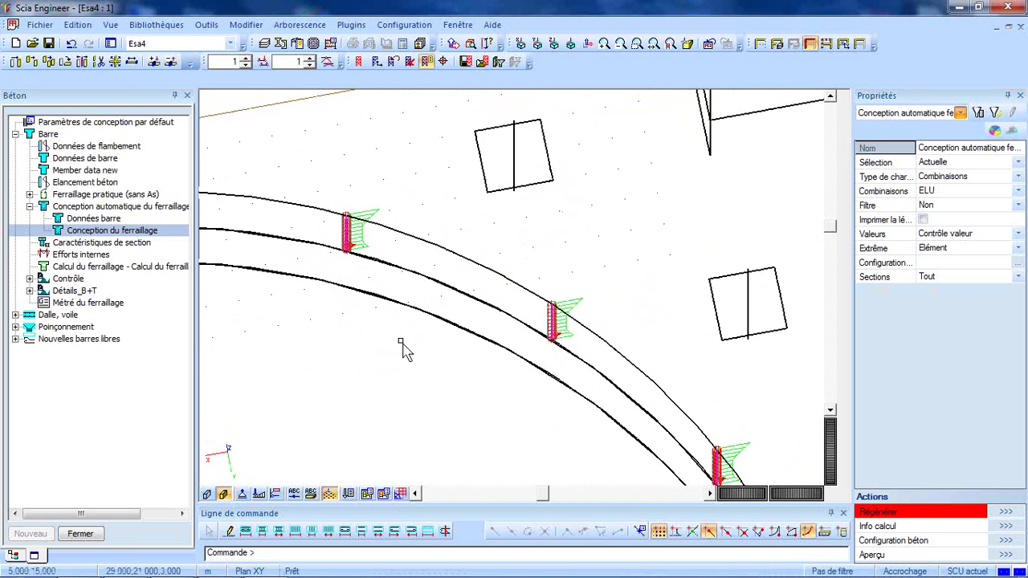
{"action": "scroll", "coordinate": [345, 241], "scroll_direction": "up", "scroll_amount": 3}
{"action": "right_click_drag", "start_coordinate": [430, 261], "coordinate": [420, 246], "text": "ctrl"}
{"action": "scroll", "coordinate": [367, 157], "scroll_direction": "up", "scroll_amount": 3}
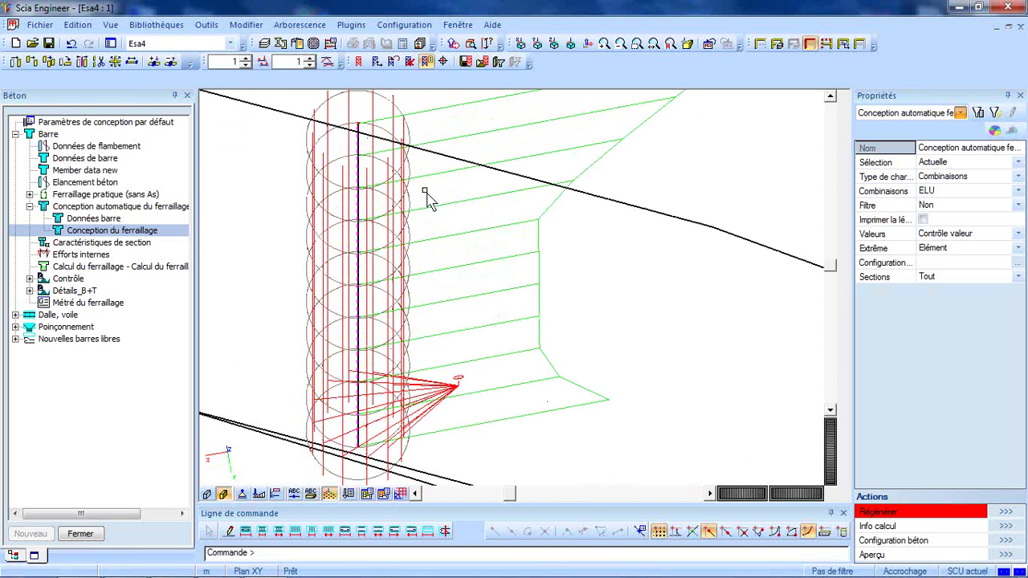
{"action": "right_click_drag", "start_coordinate": [427, 197], "coordinate": [342, 157], "text": "ctrl"}
{"action": "right_click_drag", "start_coordinate": [345, 233], "coordinate": [413, 313], "text": "ctrl"}
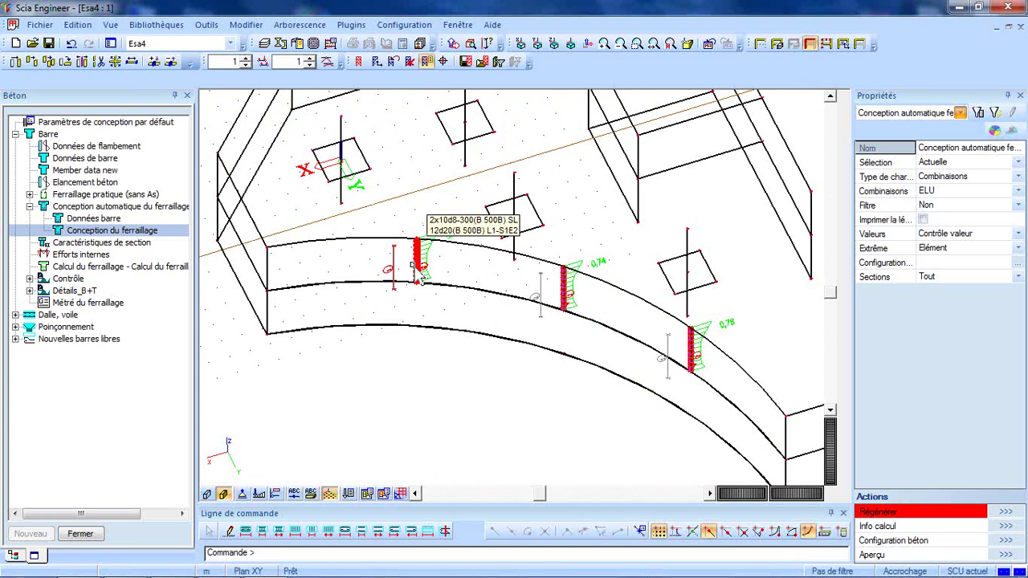
{"action": "scroll", "coordinate": [421, 280], "scroll_direction": "up", "scroll_amount": 5}
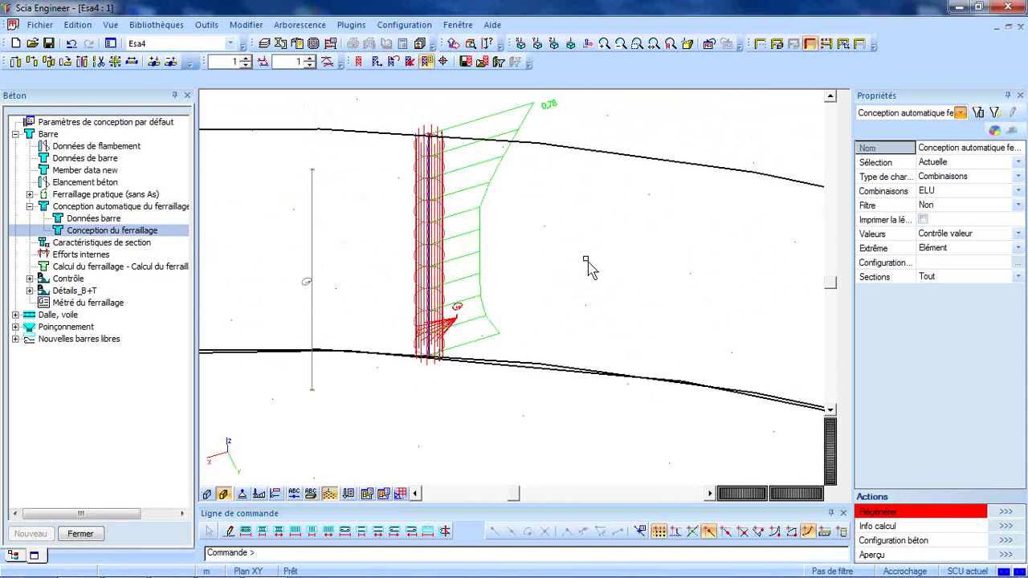
Open the Contrôle en capacité check among the reinforced concrete checks for bars
{"action": "left_click", "coordinate": [34, 280]}
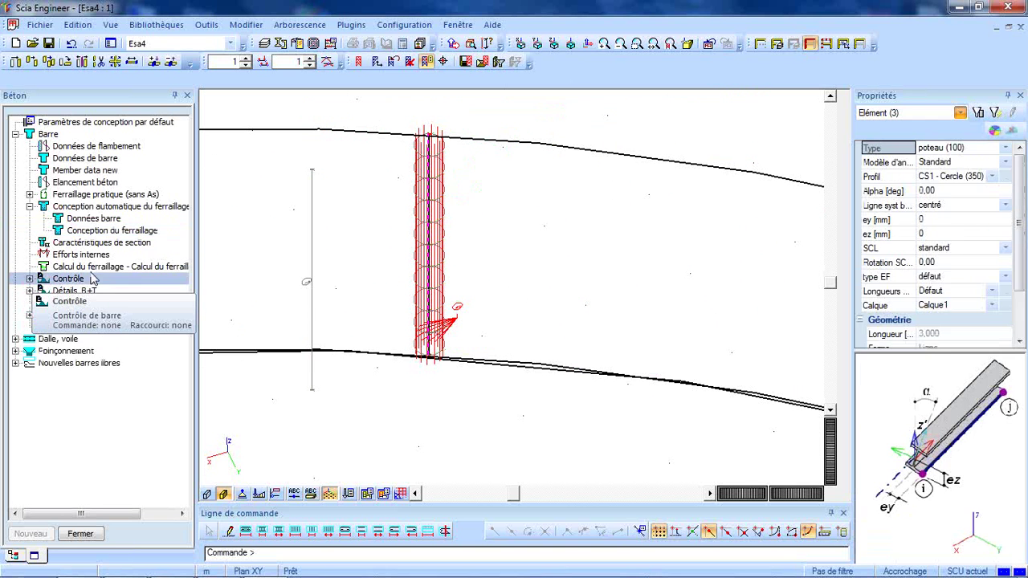
{"action": "left_click", "coordinate": [29, 279]}
{"action": "double_click", "coordinate": [45, 292]}
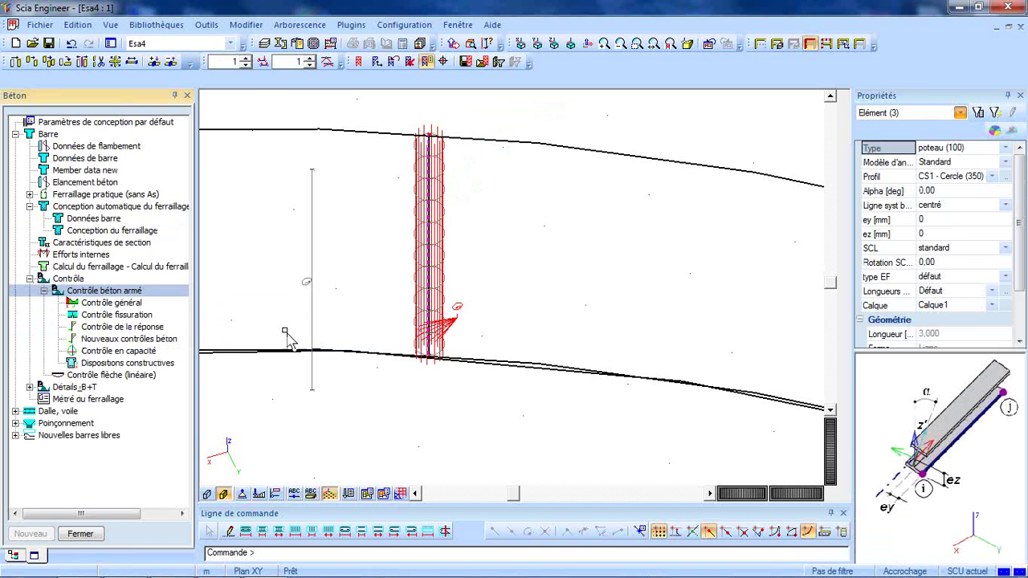
{"action": "left_click", "coordinate": [96, 327]}
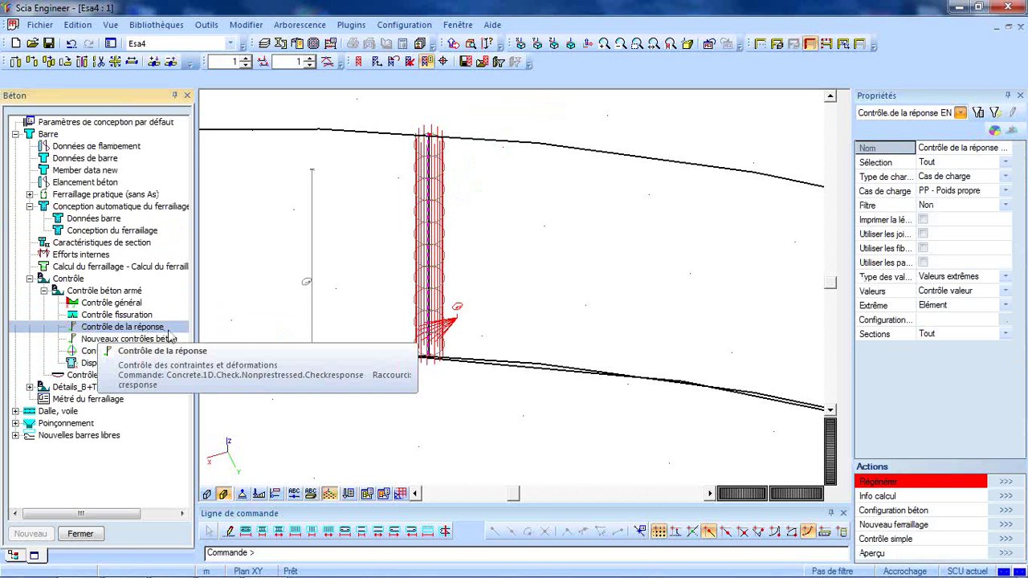
{"action": "left_click", "coordinate": [113, 351]}
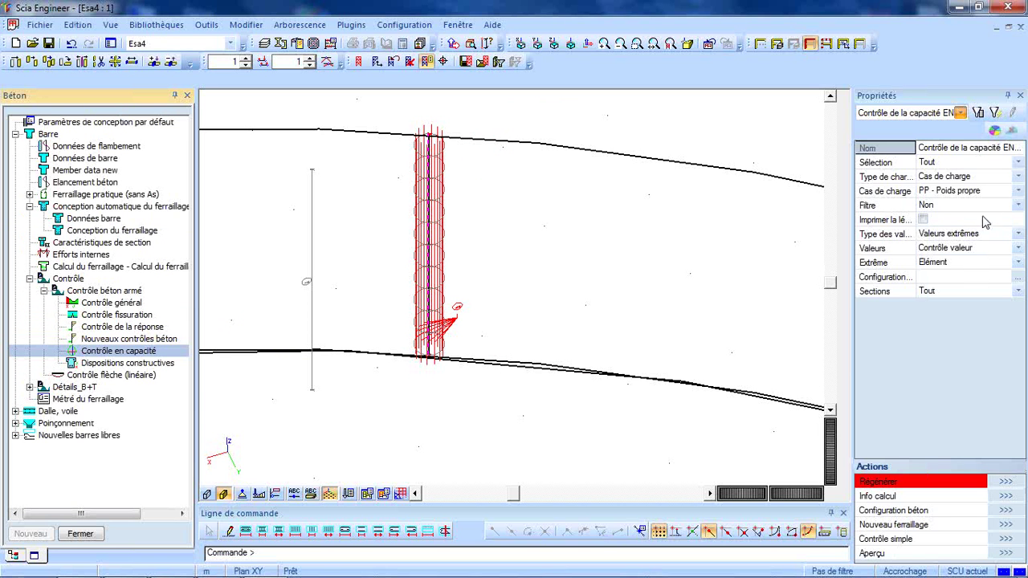
Set the capacity check to Combinaisons with ELU and Sélection Actuelle, and regenerate it for the selected columns
{"action": "left_click", "coordinate": [982, 178]}
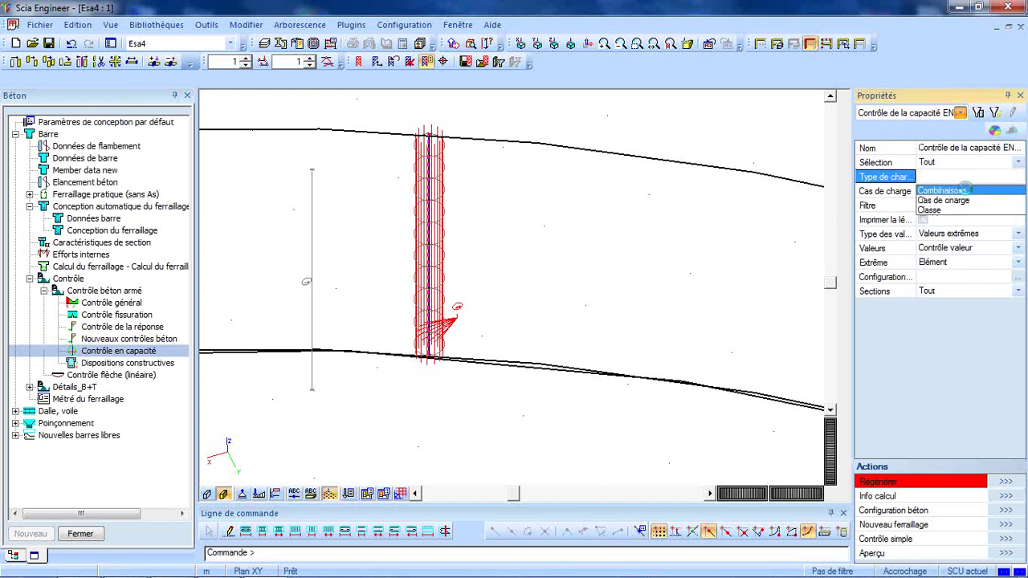
{"action": "left_click", "coordinate": [976, 191]}
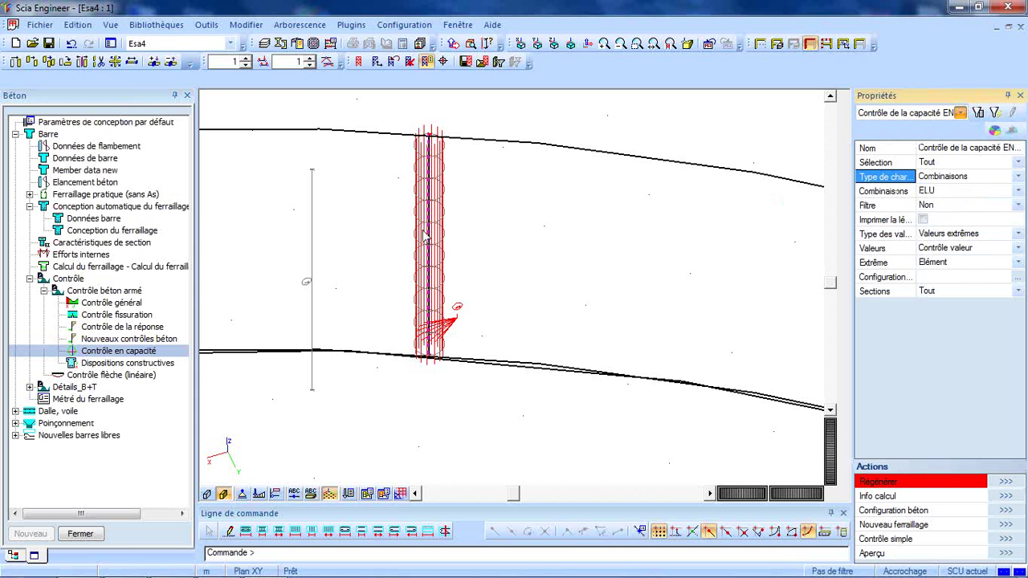
{"action": "left_click", "coordinate": [953, 163]}
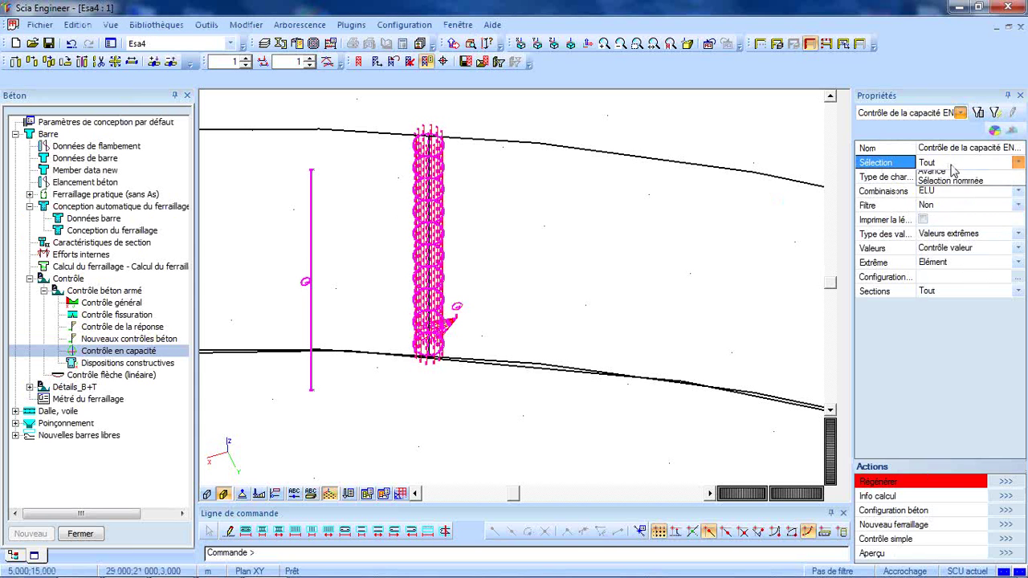
{"action": "left_click", "coordinate": [936, 188]}
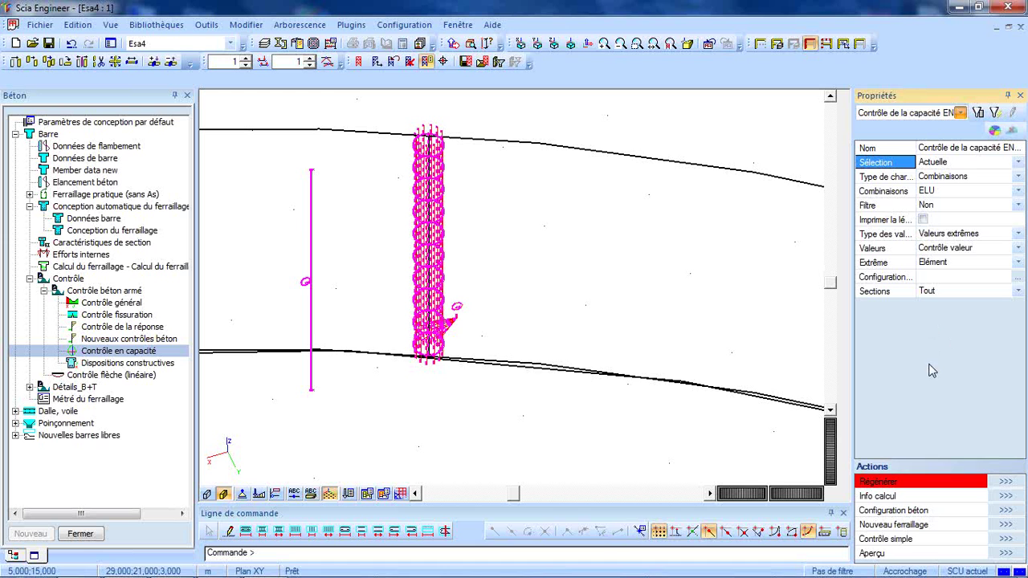
{"action": "left_click", "coordinate": [1003, 481]}
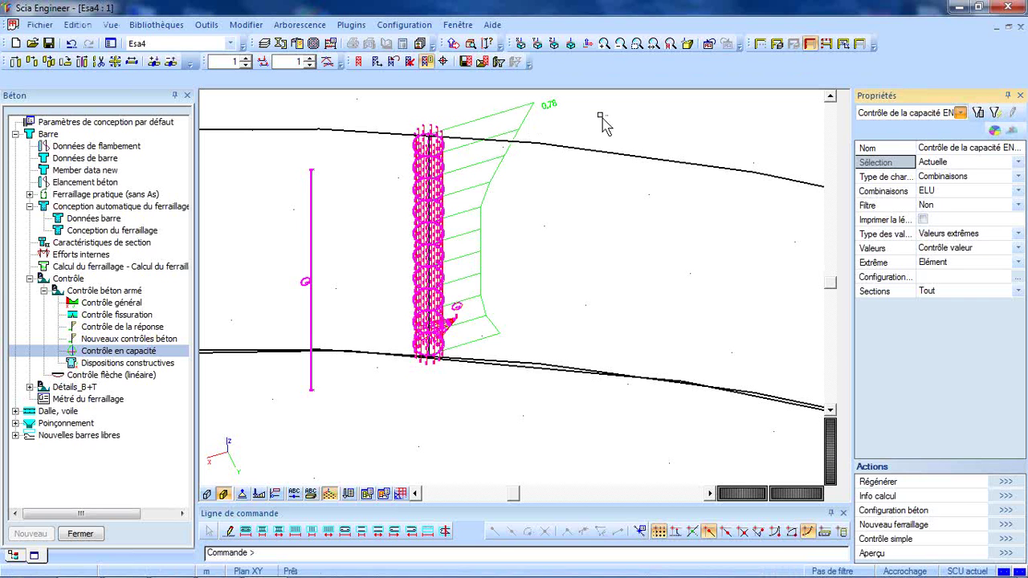
Start the simple check on the column along the curved edge and calculate its section at position 1.5
{"action": "left_click", "coordinate": [1008, 540]}
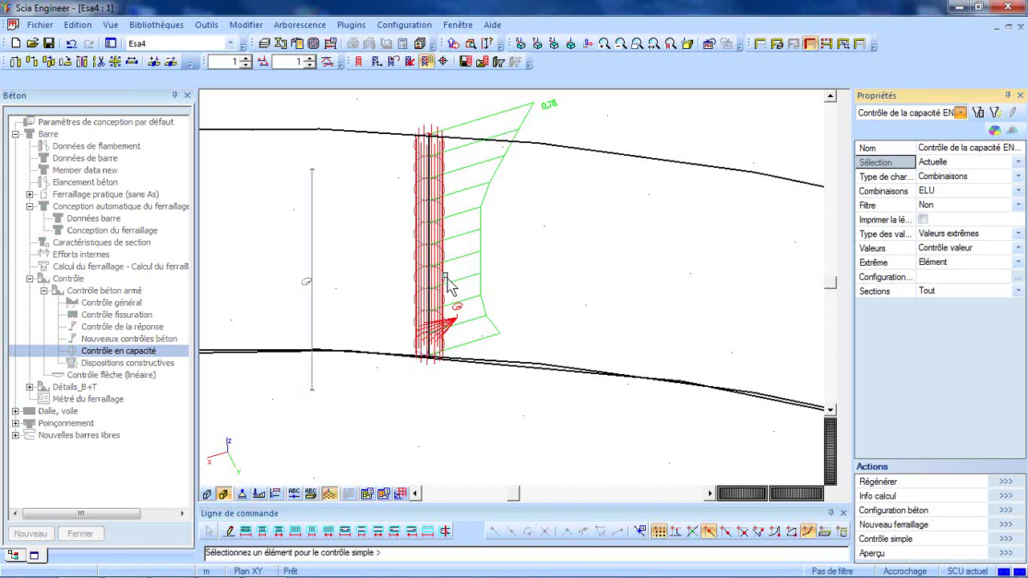
{"action": "left_click", "coordinate": [417, 192]}
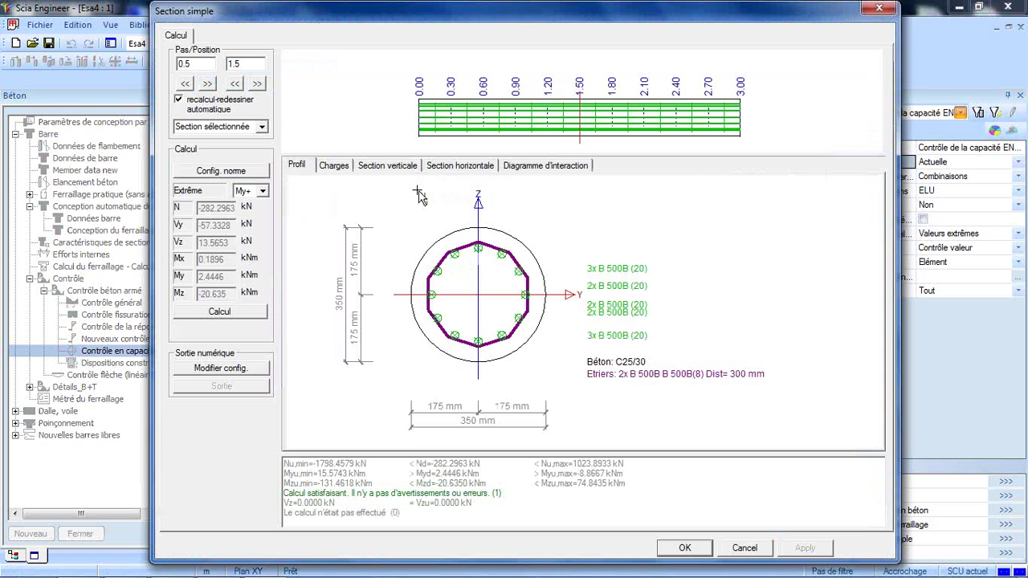
{"action": "left_click", "coordinate": [232, 312]}
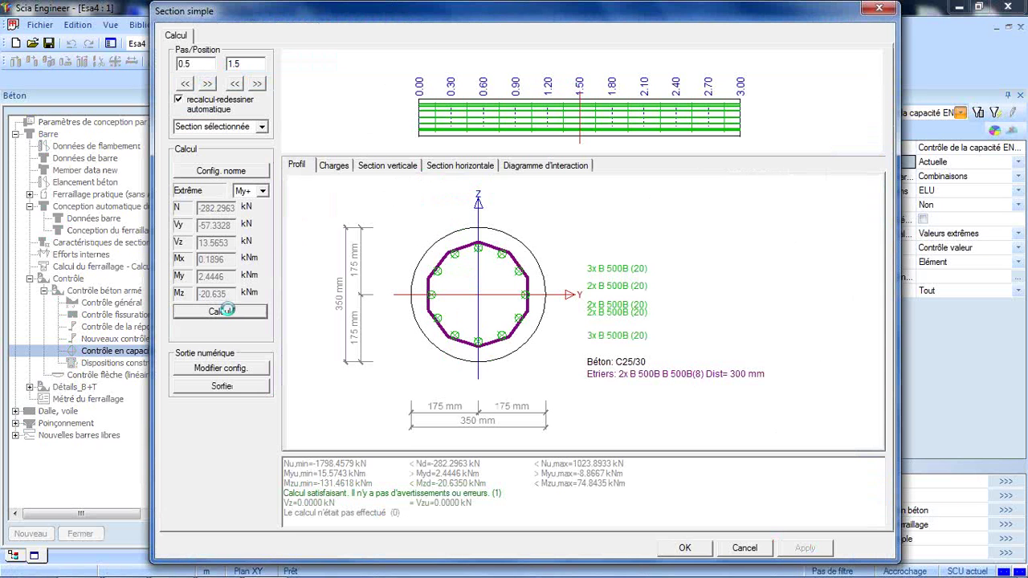
Examine the column section's vertical, horizontal and interaction diagrams, fitting the whole interaction diagram in the view
{"action": "left_click", "coordinate": [416, 166]}
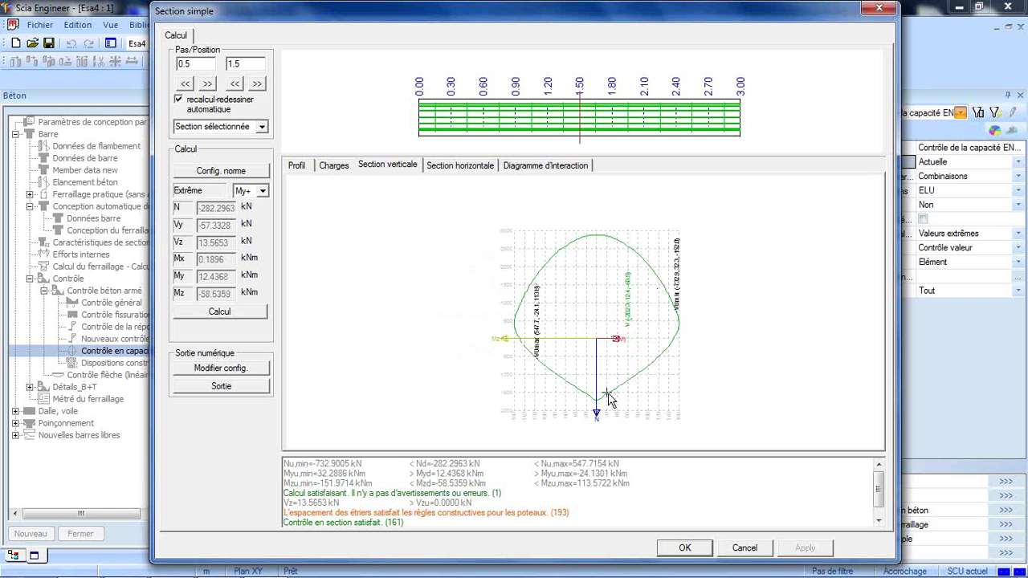
{"action": "left_click", "coordinate": [465, 166]}
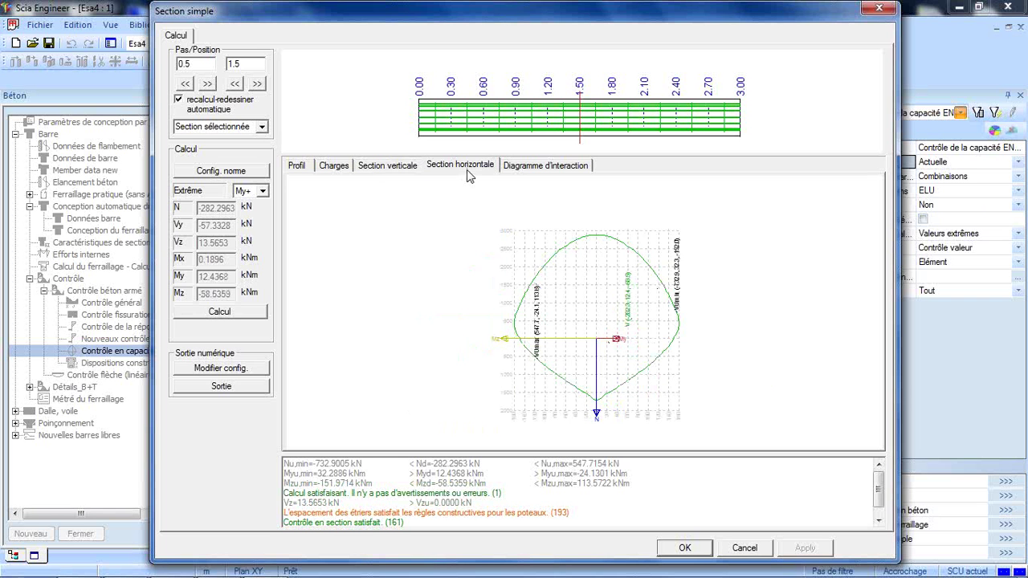
{"action": "left_click", "coordinate": [533, 166]}
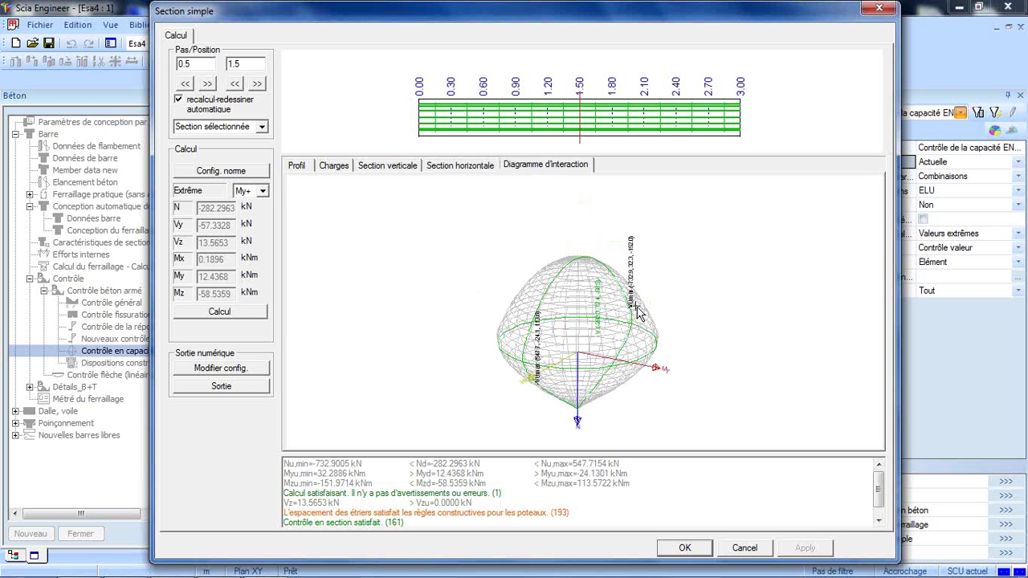
{"action": "right_click", "coordinate": [679, 307]}
{"action": "left_click", "coordinate": [663, 278]}
{"action": "scroll", "coordinate": [675, 304], "scroll_direction": "up", "scroll_amount": 5}
{"action": "right_click", "coordinate": [522, 294]}
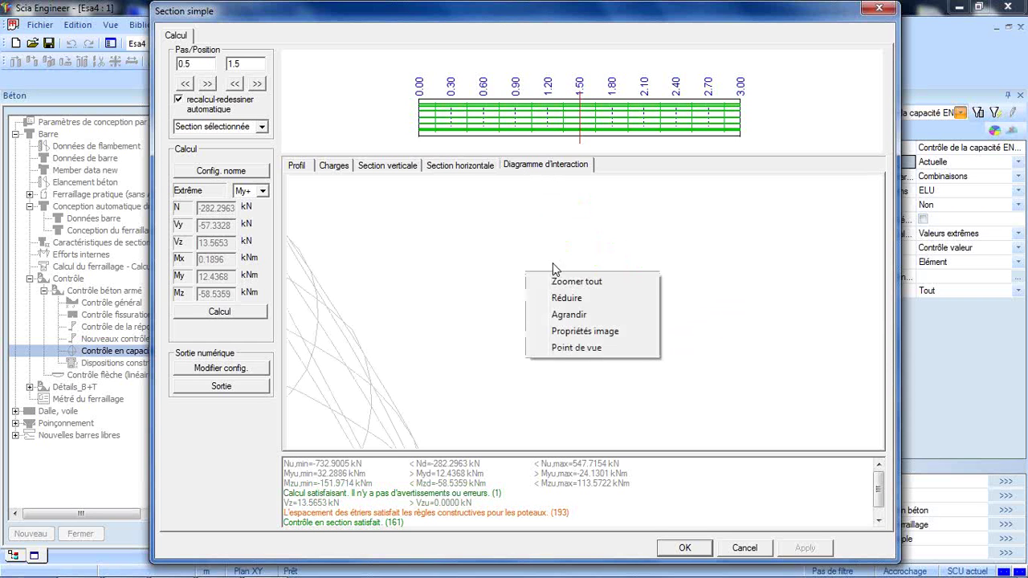
{"action": "left_click", "coordinate": [594, 281]}
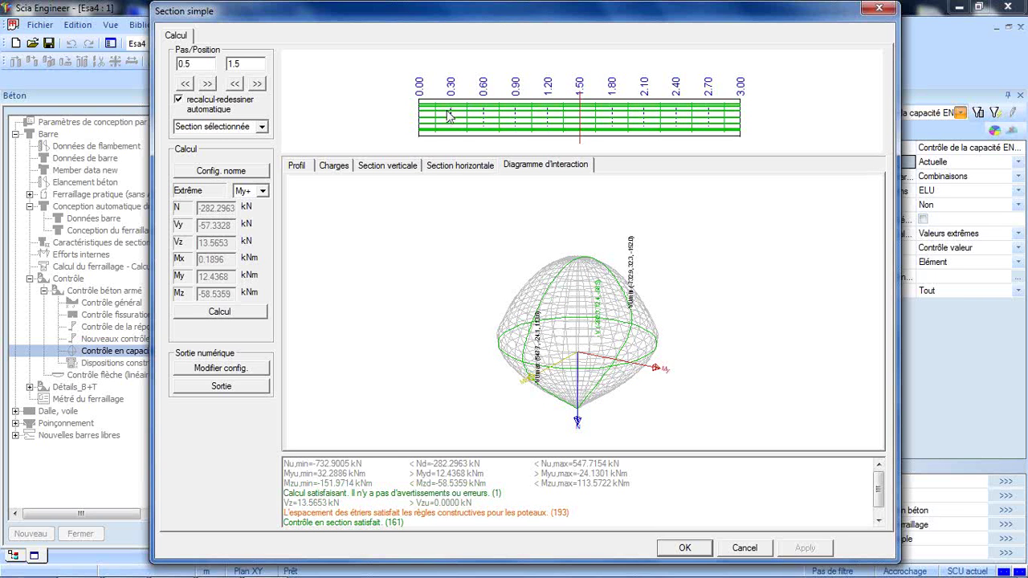
Examine the interaction diagram at positions 0.3, 0.6, 0.9 and 1.2 along the column, and close the simple check
{"action": "left_click", "coordinate": [488, 113]}
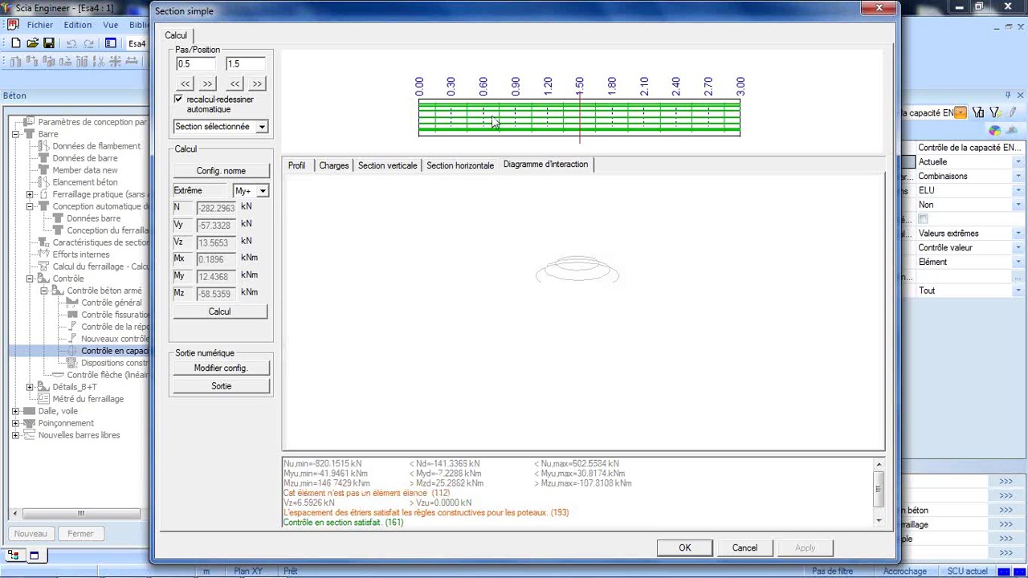
{"action": "left_click", "coordinate": [454, 120]}
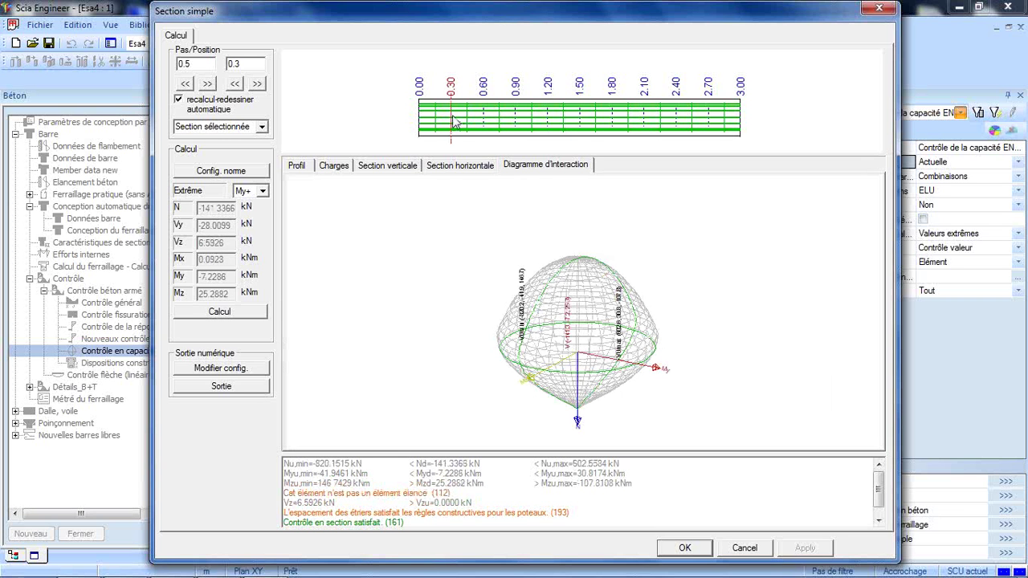
{"action": "left_click", "coordinate": [511, 117]}
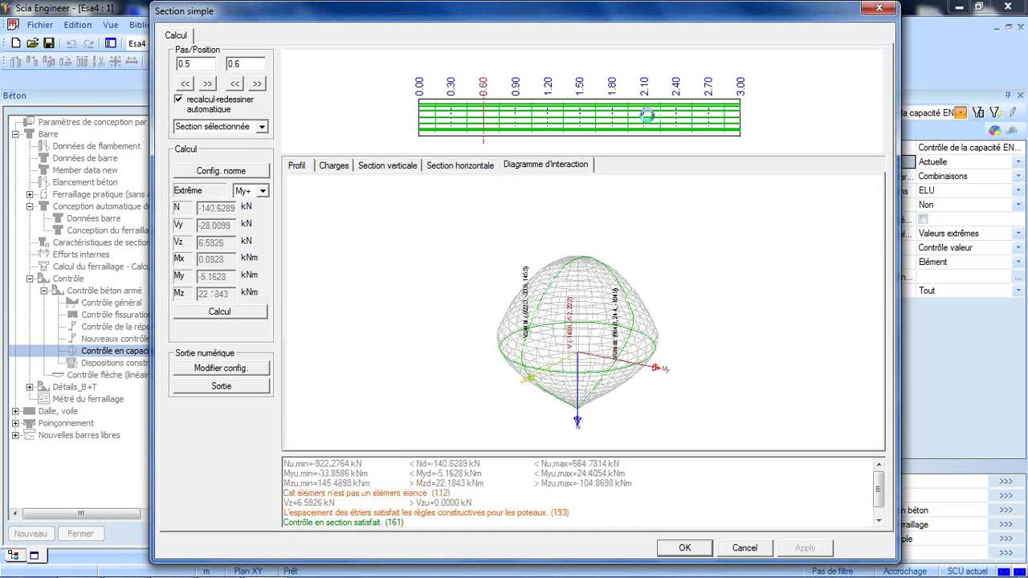
{"action": "left_click", "coordinate": [536, 121]}
{"action": "left_click", "coordinate": [549, 122]}
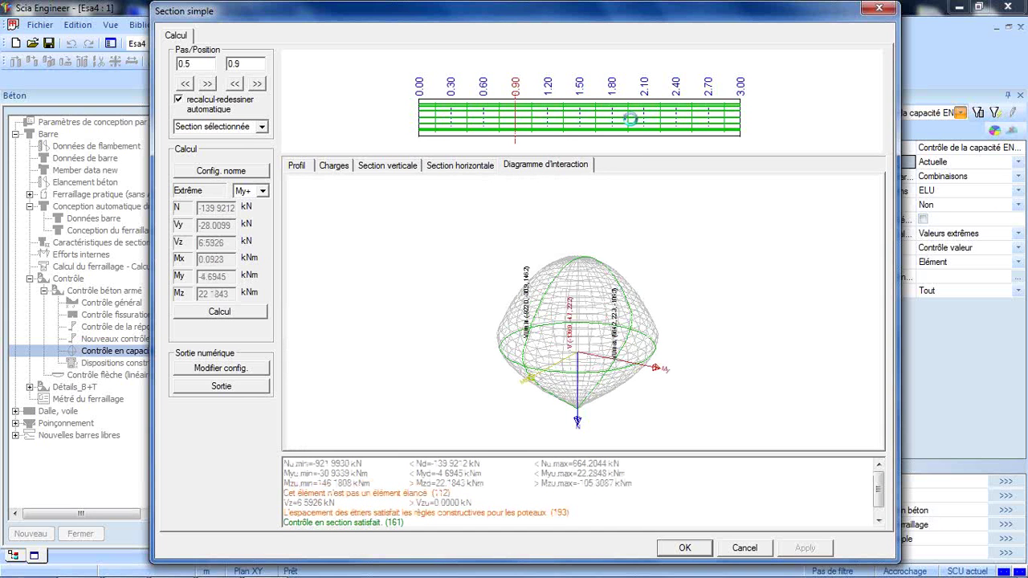
{"action": "left_click", "coordinate": [581, 124]}
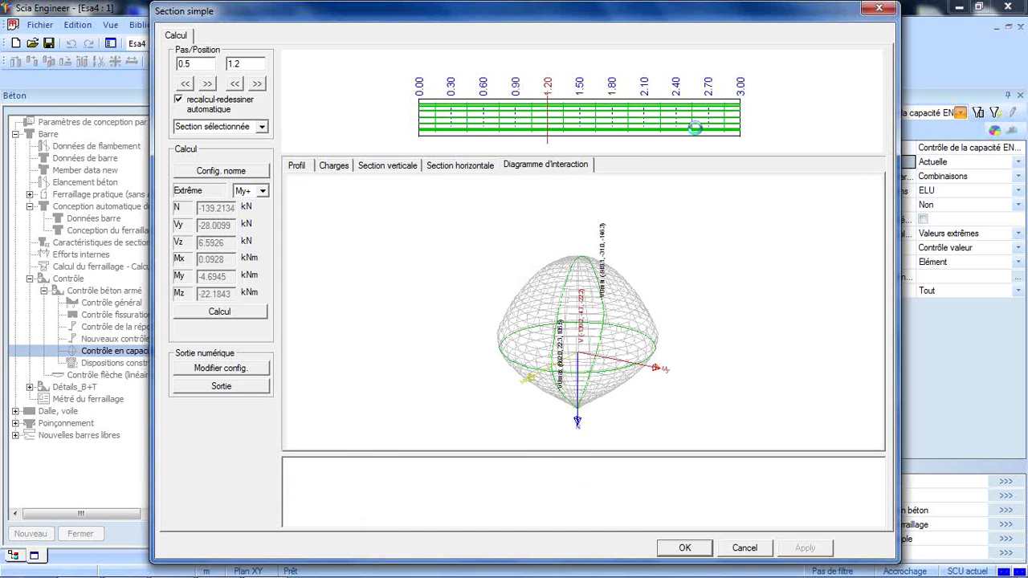
{"action": "left_click", "coordinate": [685, 550]}
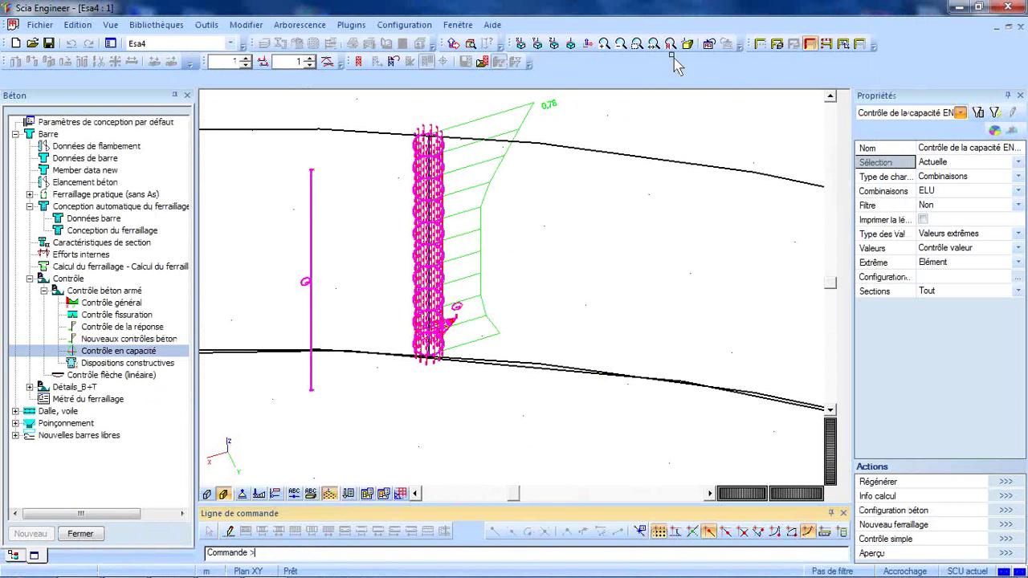
Show the whole building, switch from the bar functions to the Dalle, voile group and select the top slab
{"action": "left_click", "coordinate": [654, 46]}
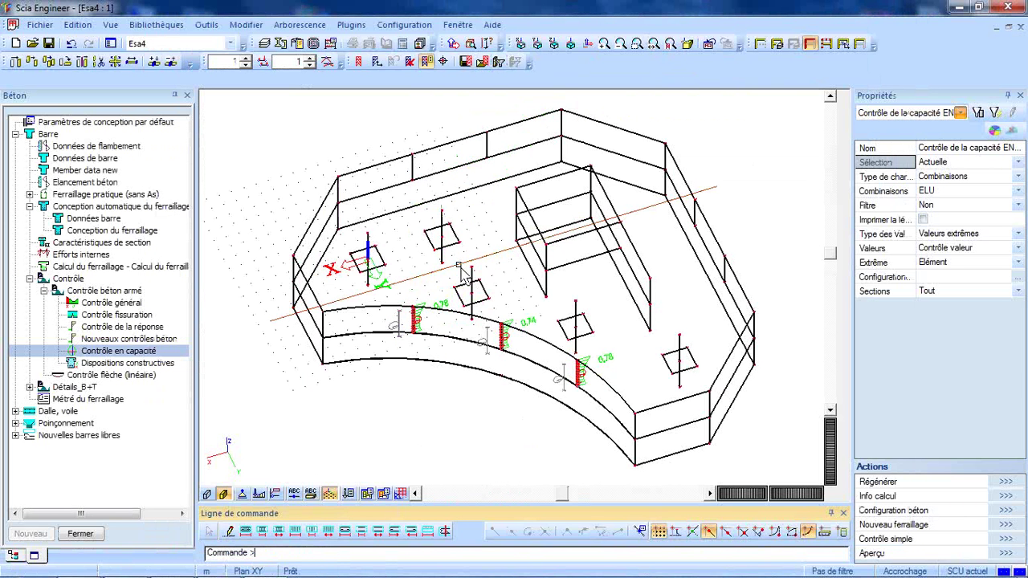
{"action": "left_click", "coordinate": [30, 279]}
{"action": "left_click", "coordinate": [15, 134]}
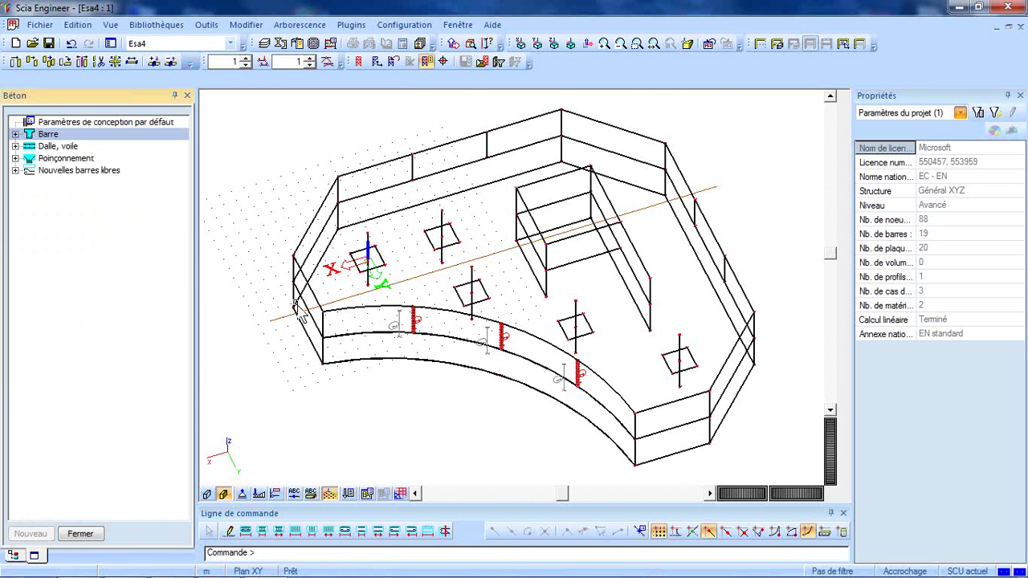
{"action": "left_click", "coordinate": [15, 147]}
{"action": "right_click_drag", "start_coordinate": [429, 418], "coordinate": [440, 321], "text": "ctrl"}
{"action": "left_click", "coordinate": [443, 305]}
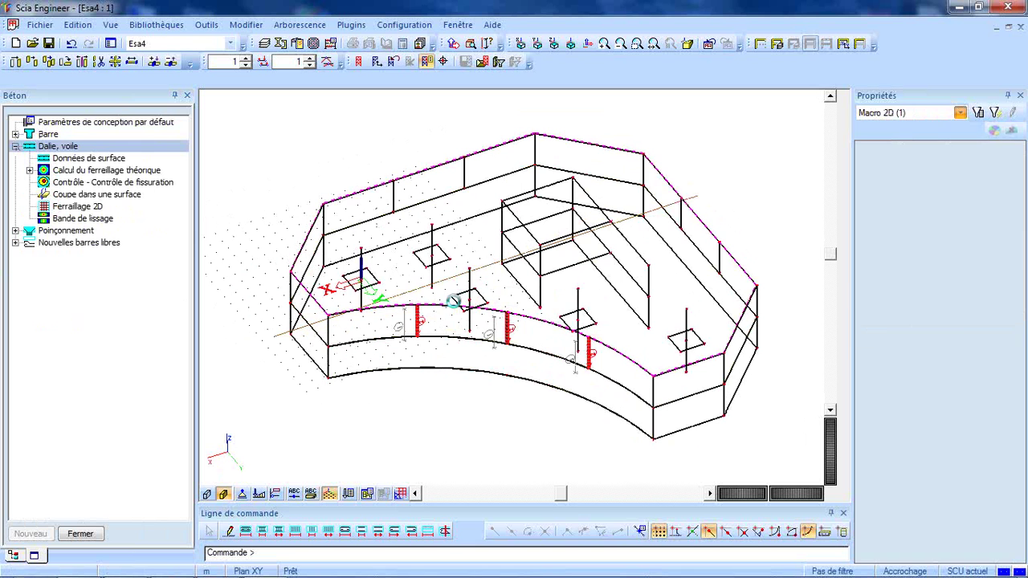
Open Dimensionnement ELU under the slab's theoretical reinforcement calculation and set the load type to Combinaisons with ELU
{"action": "left_click", "coordinate": [30, 170]}
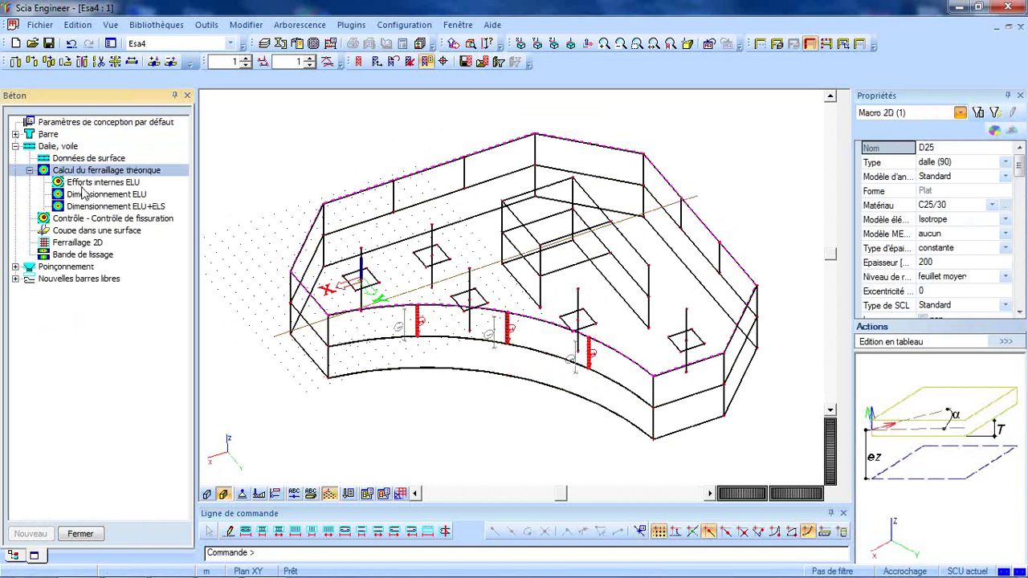
{"action": "left_click", "coordinate": [86, 195]}
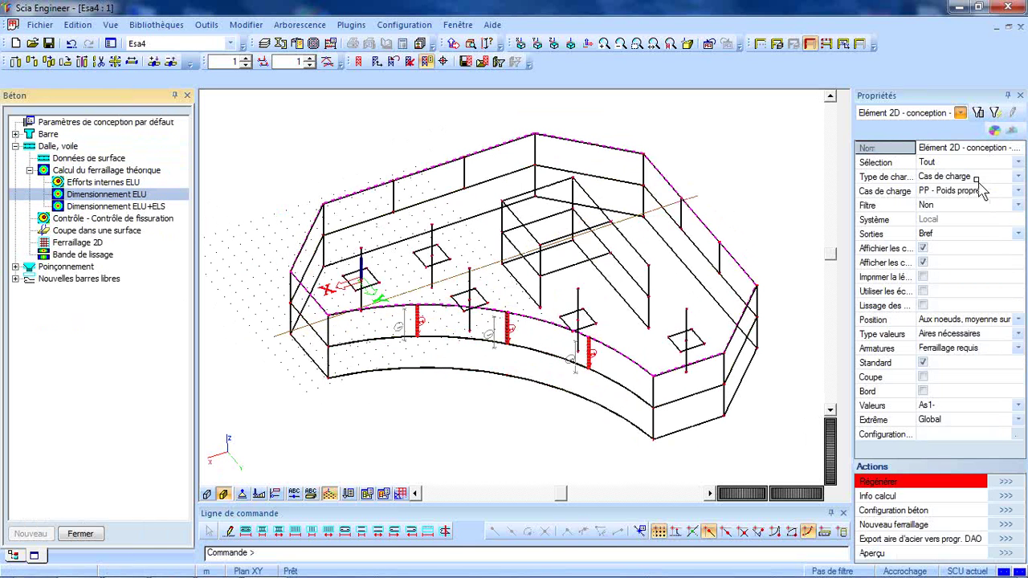
{"action": "left_click", "coordinate": [987, 175]}
{"action": "left_click", "coordinate": [987, 175]}
{"action": "left_click", "coordinate": [948, 190]}
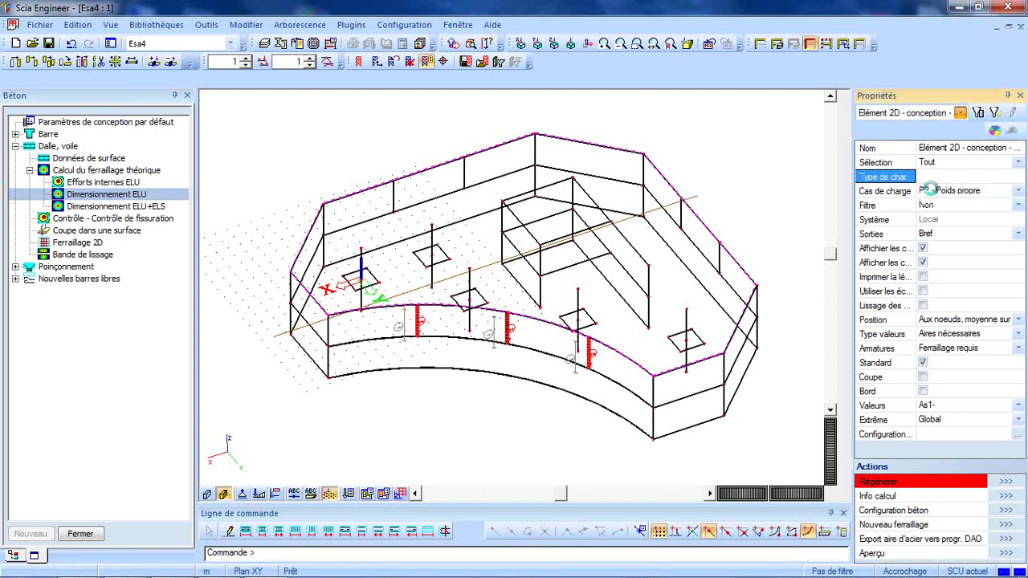
Switch off both Afficher options, set Sélection to Actuelle and generate the top slab's required As1- reinforcement
{"action": "left_click", "coordinate": [924, 263]}
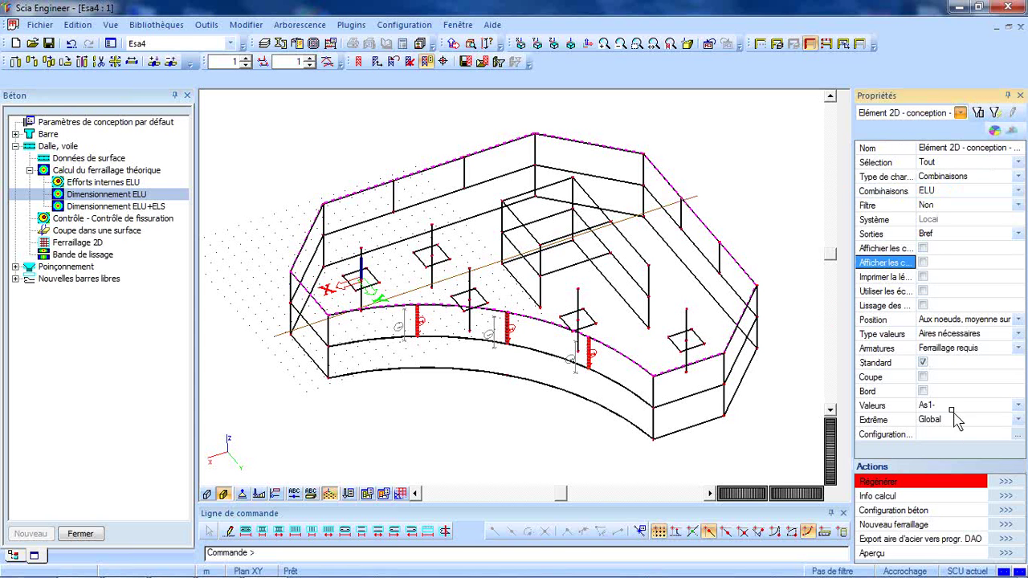
{"action": "left_click", "coordinate": [946, 165]}
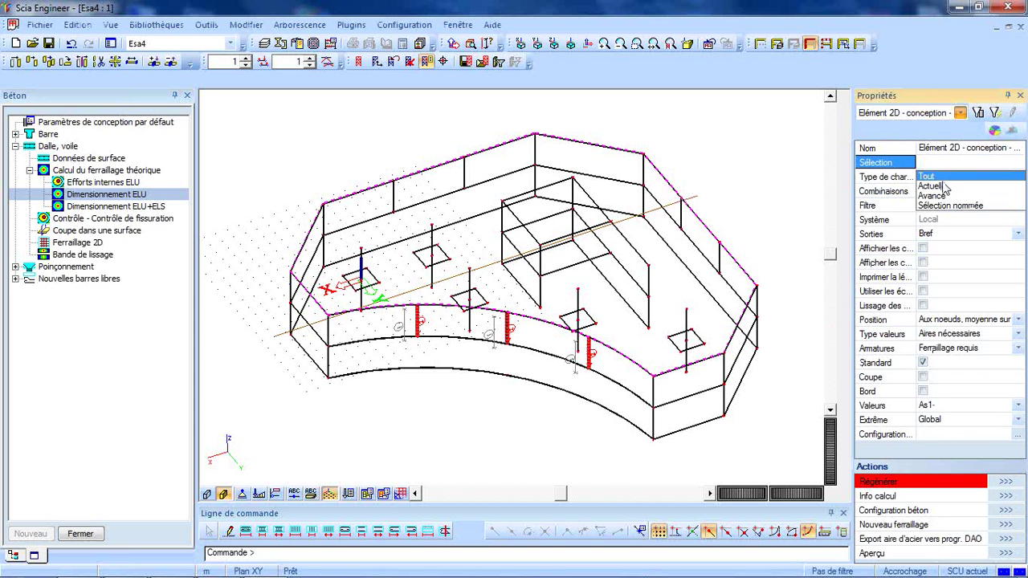
{"action": "left_click", "coordinate": [932, 186]}
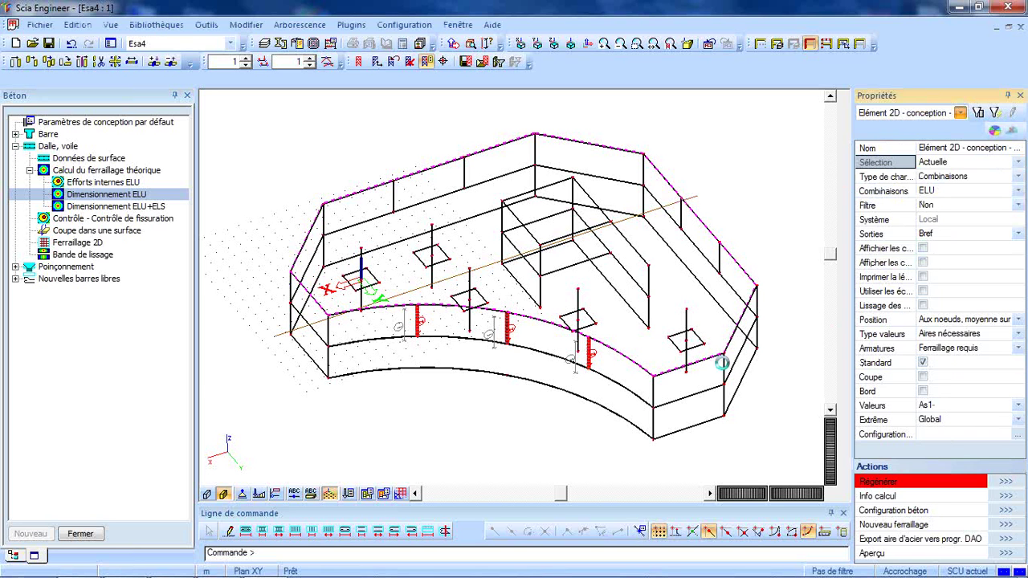
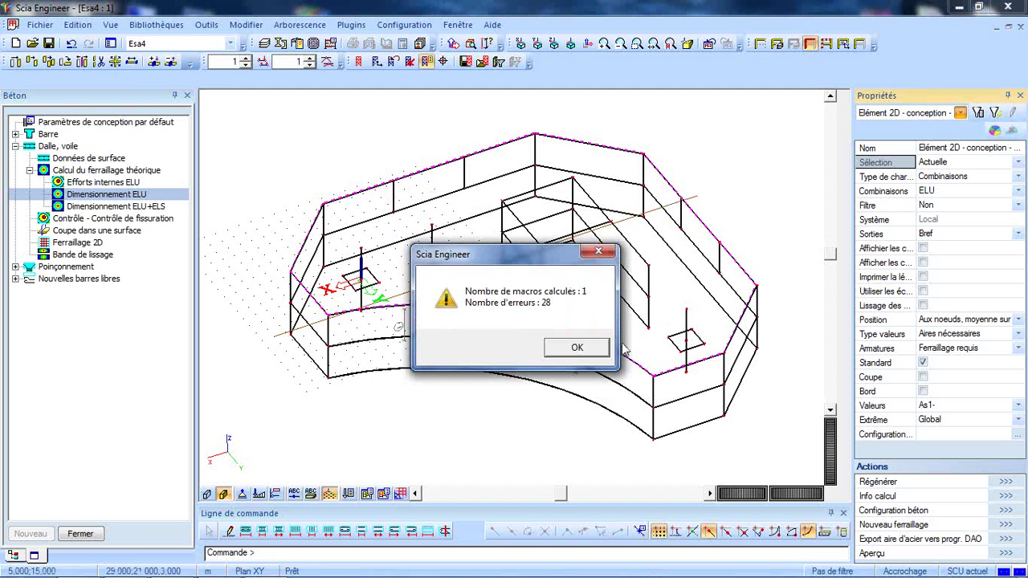
{"action": "left_click", "coordinate": [599, 348]}
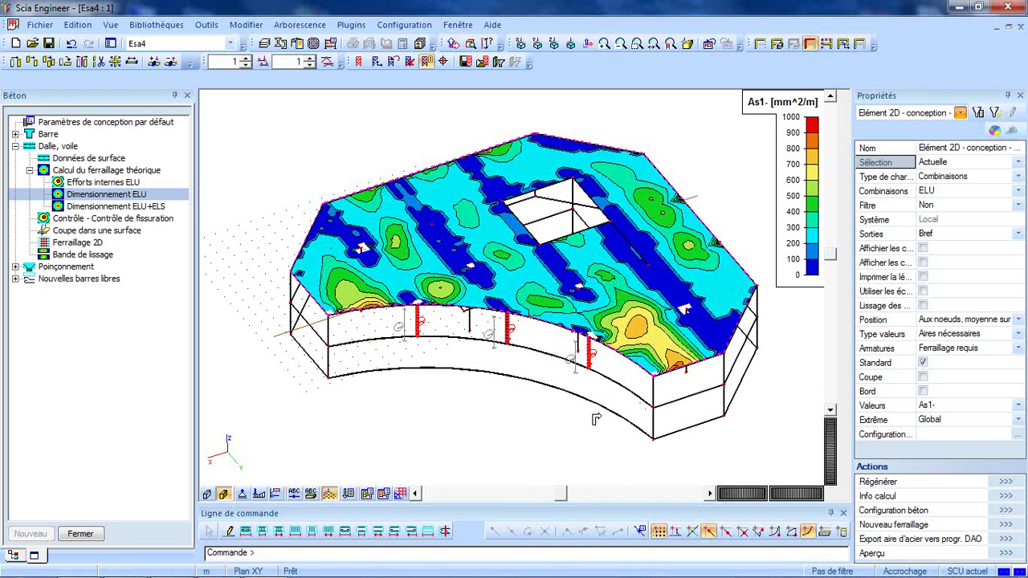
Display the top slab's required As2- reinforcement instead of As1-
{"action": "right_click_drag", "start_coordinate": [613, 392], "coordinate": [647, 414], "text": "ctrl"}
{"action": "left_click", "coordinate": [948, 408]}
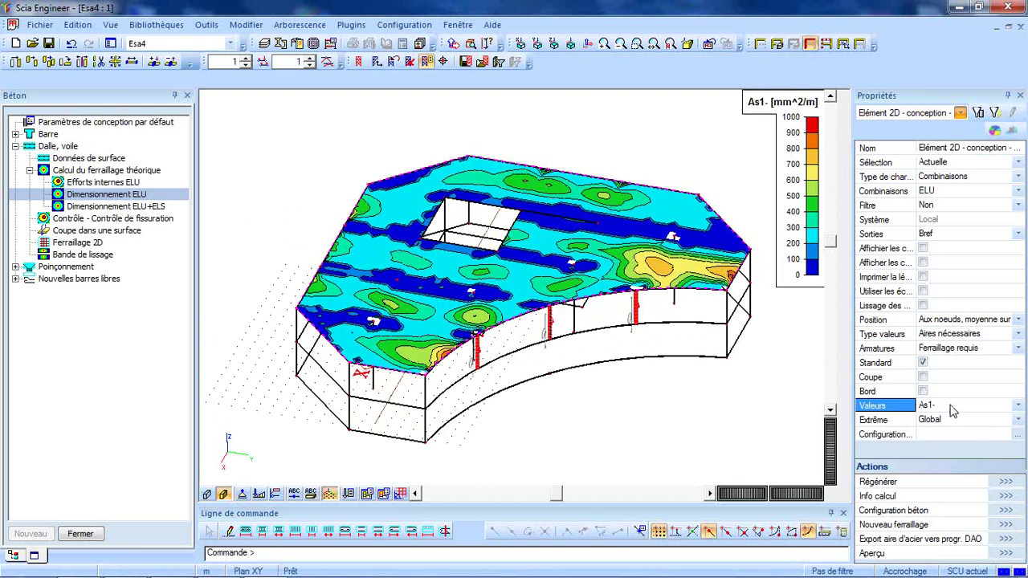
{"action": "left_click", "coordinate": [948, 408]}
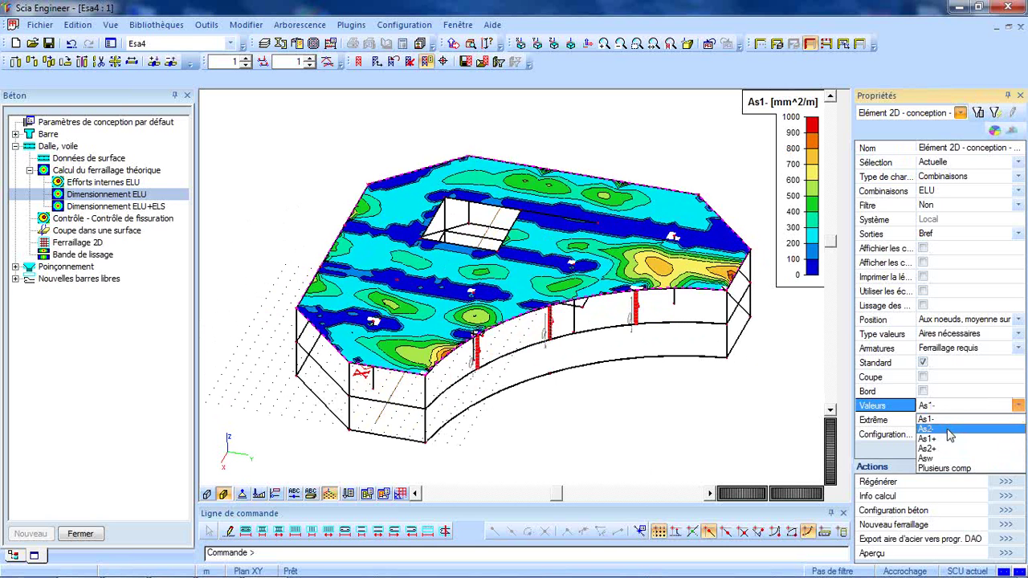
{"action": "left_click", "coordinate": [928, 430]}
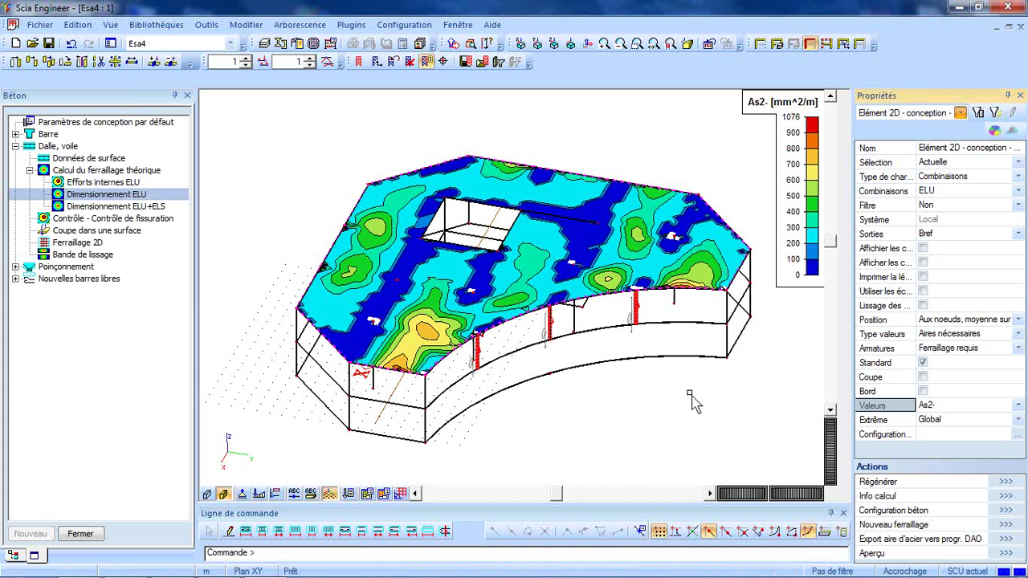
{"action": "right_click_drag", "start_coordinate": [689, 381], "coordinate": [677, 378], "text": "ctrl"}
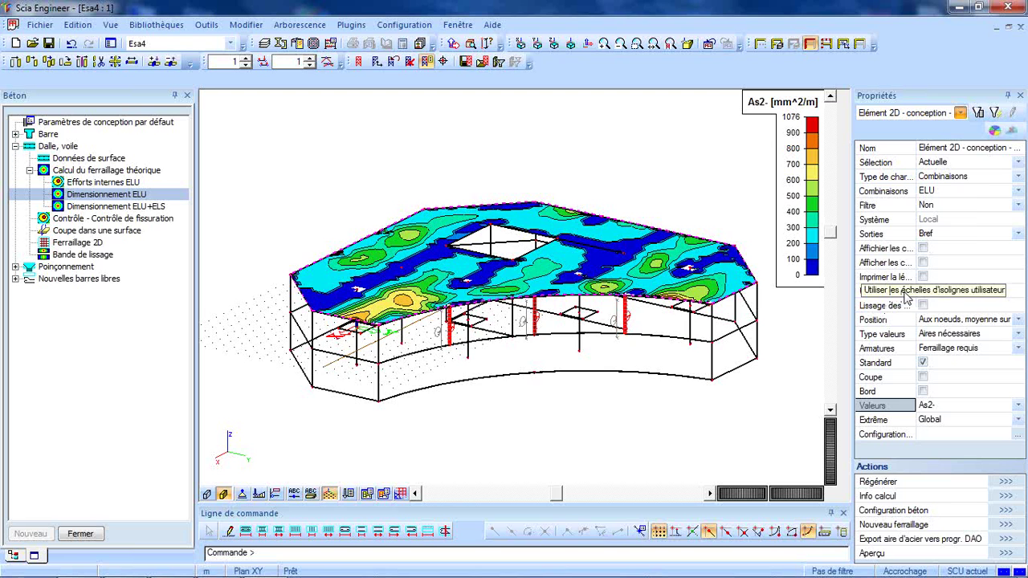
Enable the user isoline scales for the slab results and add a level of 8 mm diameter at 300 mm spacing
{"action": "left_click", "coordinate": [922, 290]}
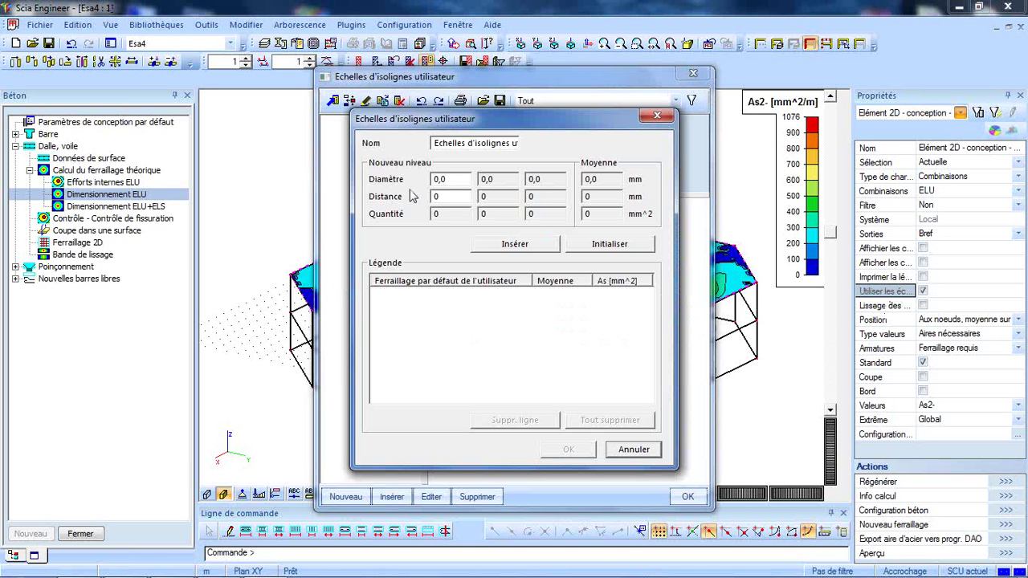
{"action": "double_click", "coordinate": [469, 180]}
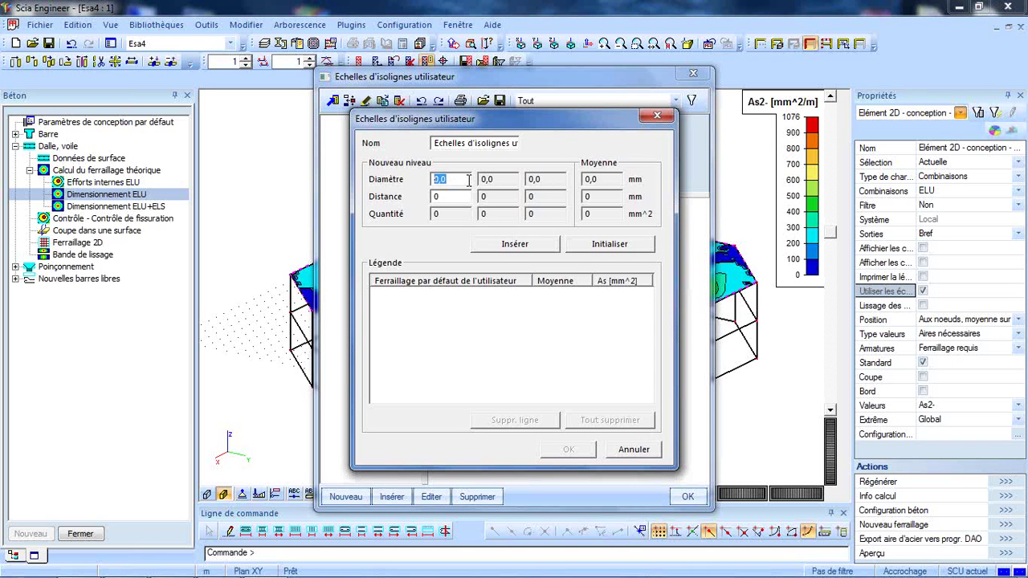
{"action": "type", "text": "8"}
{"action": "double_click", "coordinate": [438, 198]}
{"action": "key", "text": "Return"}
Add isoline levels of 8, 10 and 12 mm diameter at 200 mm spacing and confirm the scale
{"action": "double_click", "coordinate": [456, 197]}
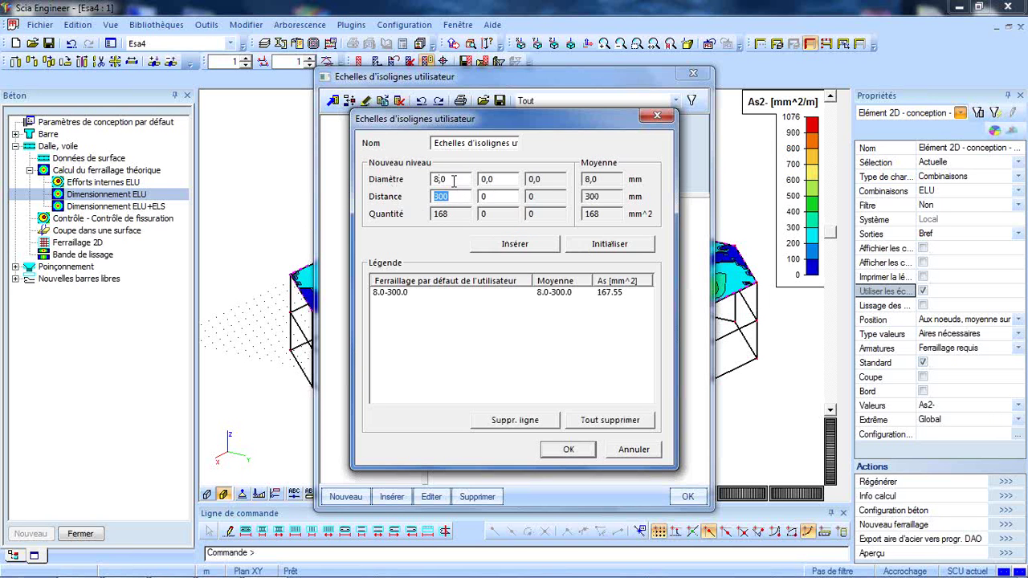
{"action": "type", "text": "200"}
{"action": "left_click", "coordinate": [554, 243]}
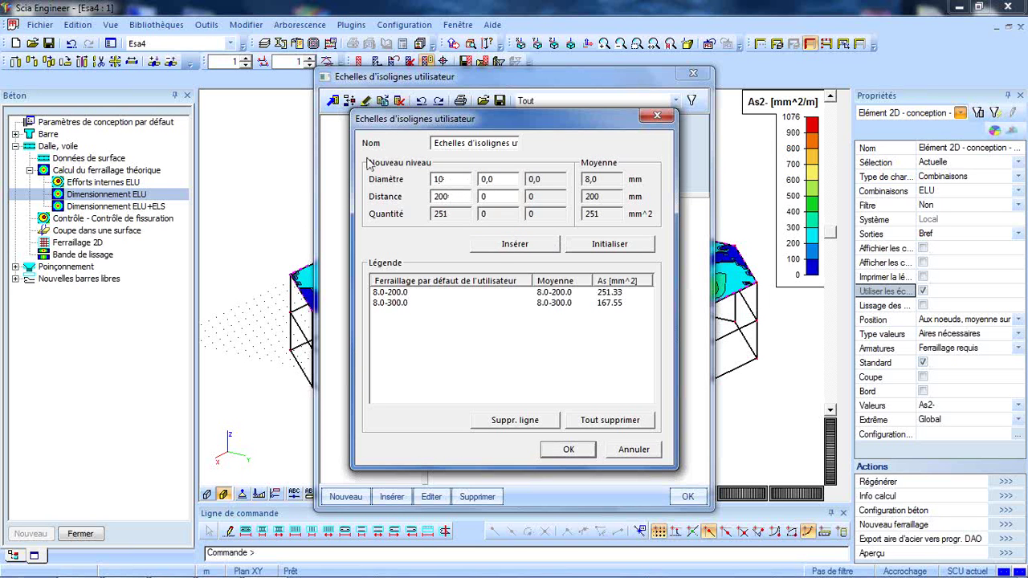
{"action": "left_click", "coordinate": [520, 246]}
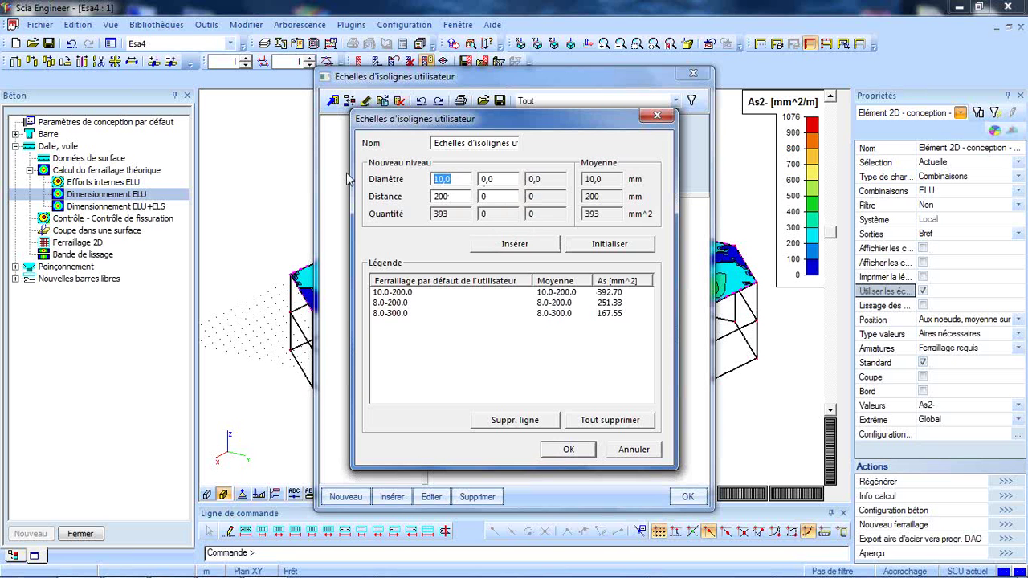
{"action": "type", "text": "12"}
{"action": "left_click", "coordinate": [546, 249]}
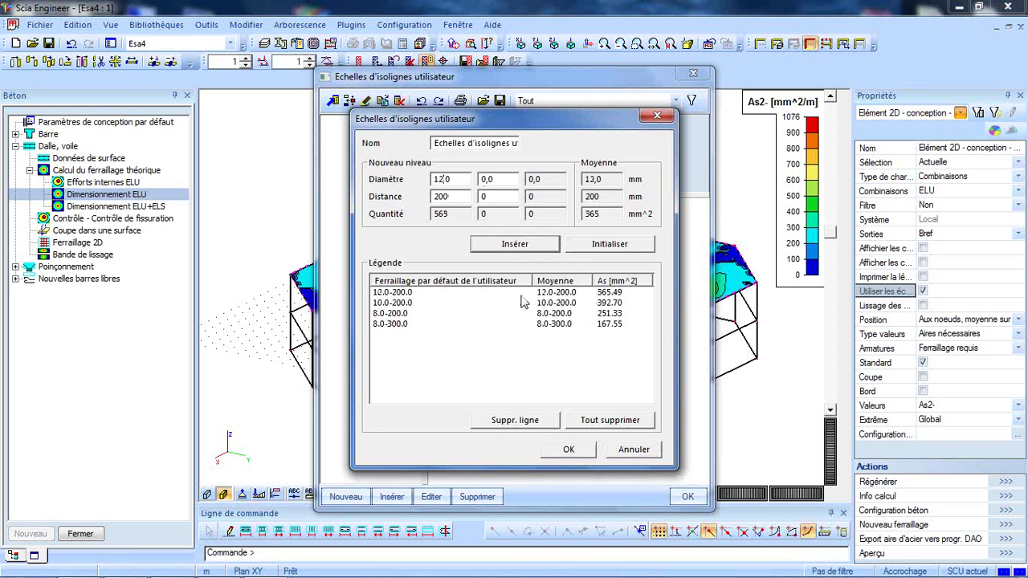
{"action": "left_click", "coordinate": [569, 450]}
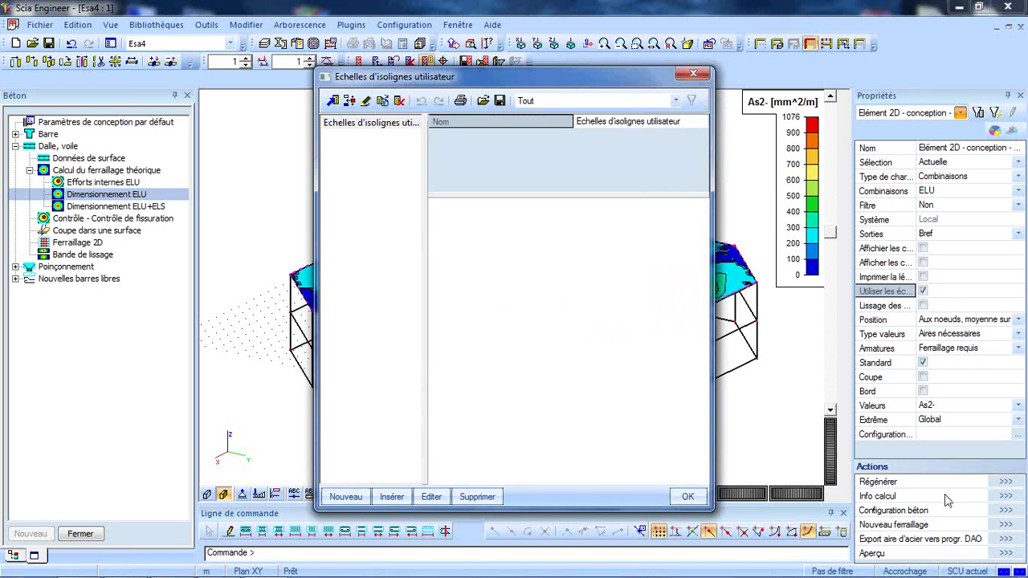
Apply the user isoline scale to the slab's As2- results and examine the reinforcement zones from several angles
{"action": "left_click", "coordinate": [688, 497]}
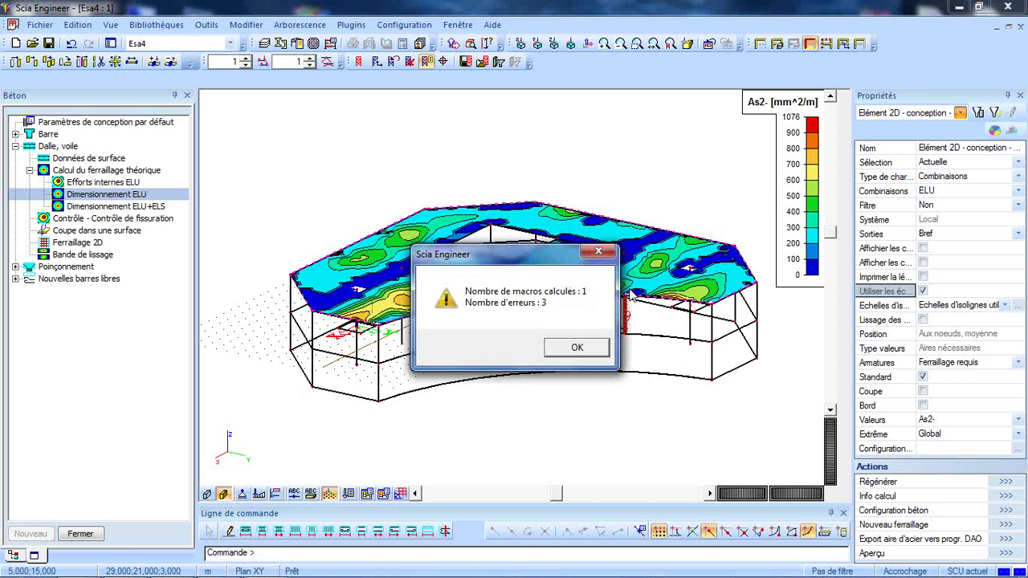
{"action": "left_click", "coordinate": [596, 347]}
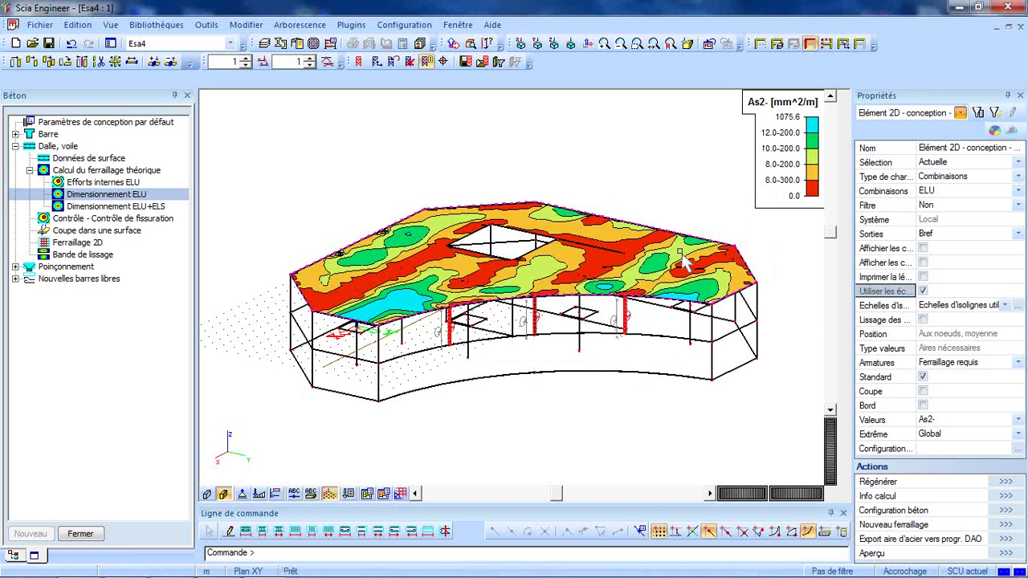
{"action": "right_click_drag", "start_coordinate": [684, 258], "coordinate": [783, 209], "text": "ctrl"}
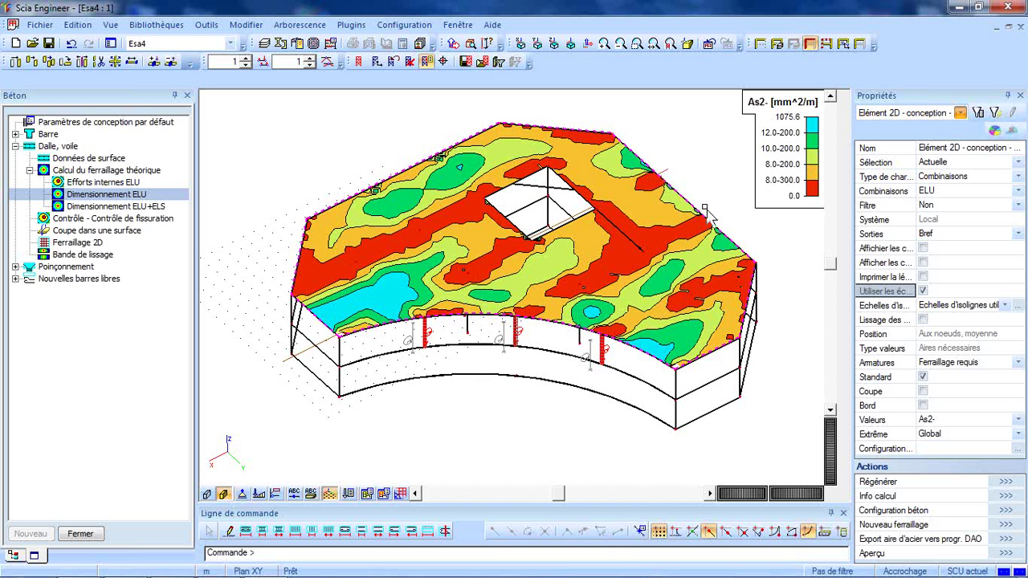
{"action": "mouse_move", "coordinate": [728, 201]}
{"action": "right_mouse_down", "text": "ctrl"}
{"action": "mouse_move", "coordinate": [699, 213]}
{"action": "mouse_move", "coordinate": [736, 206]}
{"action": "right_mouse_up", "text": "ctrl"}
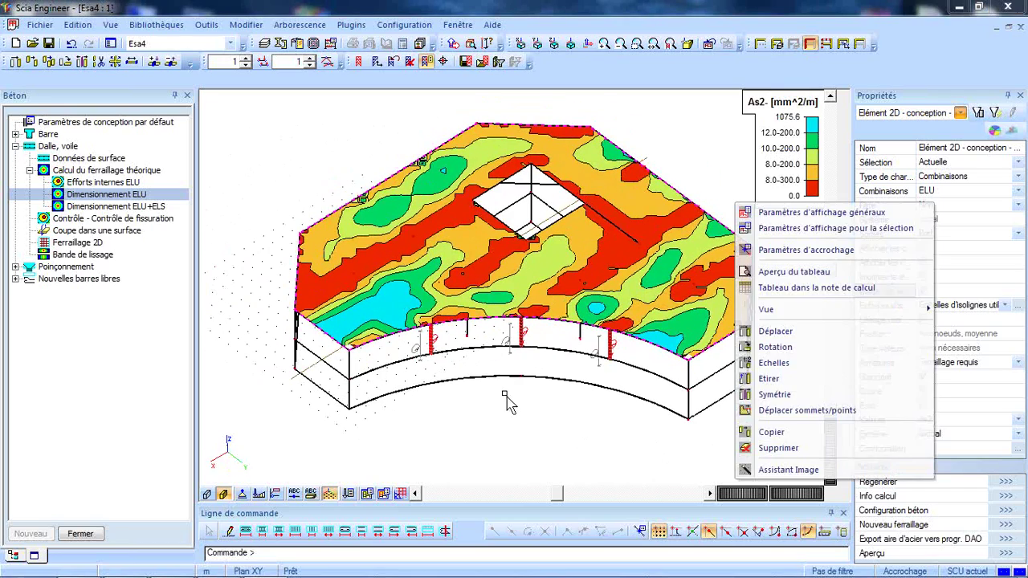
{"action": "left_click", "coordinate": [497, 397]}
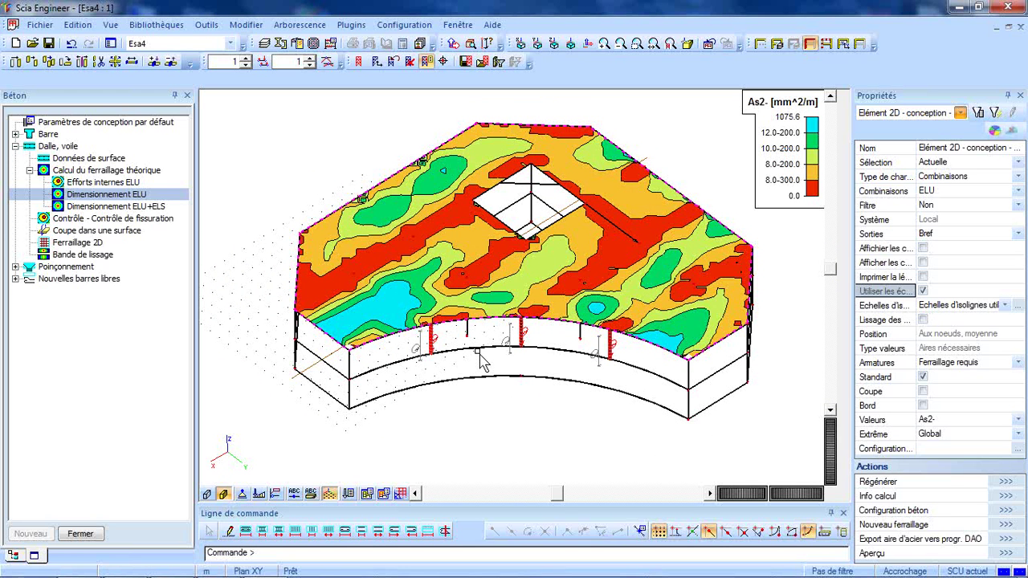
{"action": "right_click_drag", "start_coordinate": [511, 390], "coordinate": [290, 353], "text": "ctrl"}
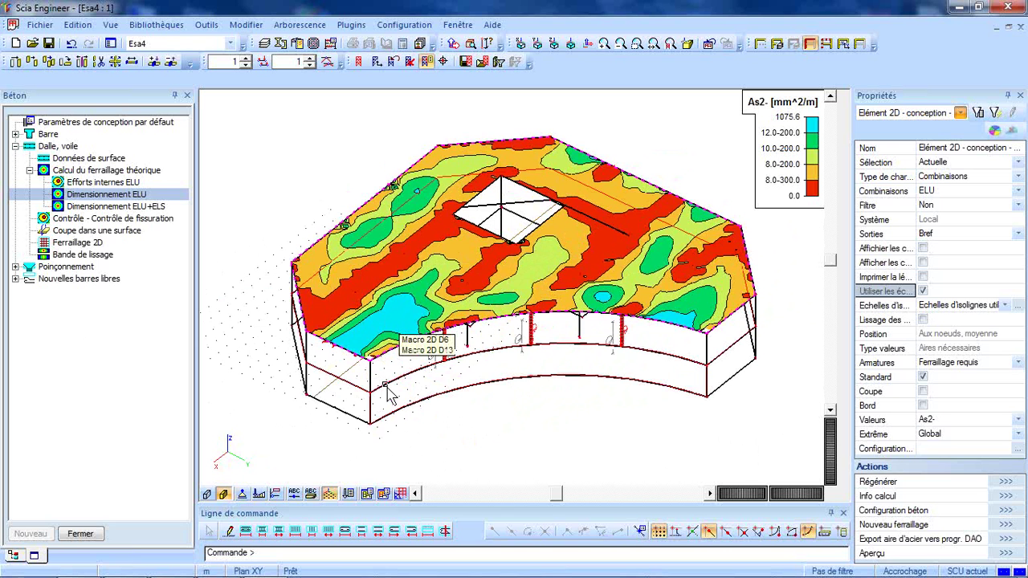
Close the concrete functions, deselect the slab and display the whole building with rendered surfaces
{"action": "left_click", "coordinate": [84, 535]}
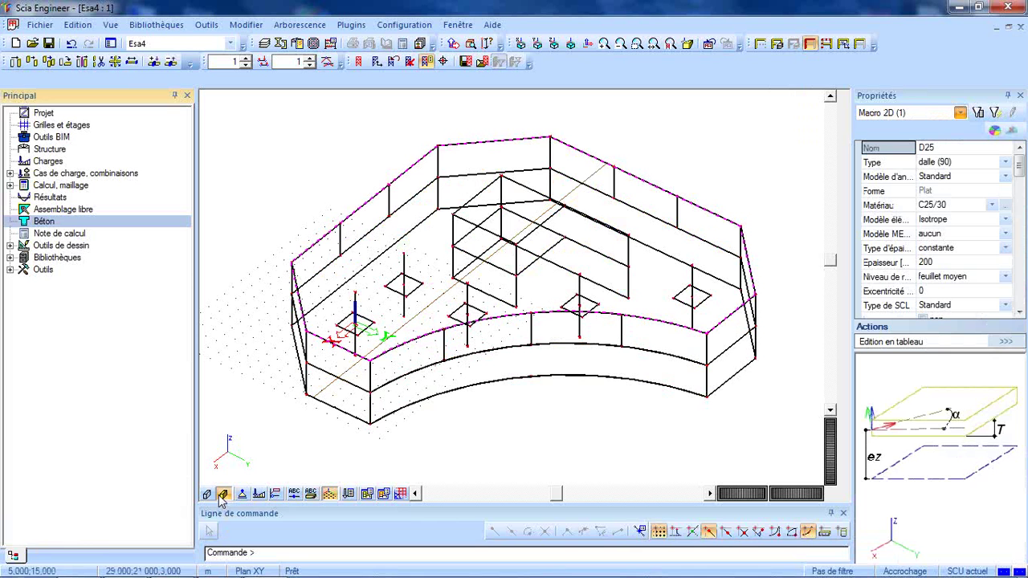
{"action": "left_click", "coordinate": [571, 362]}
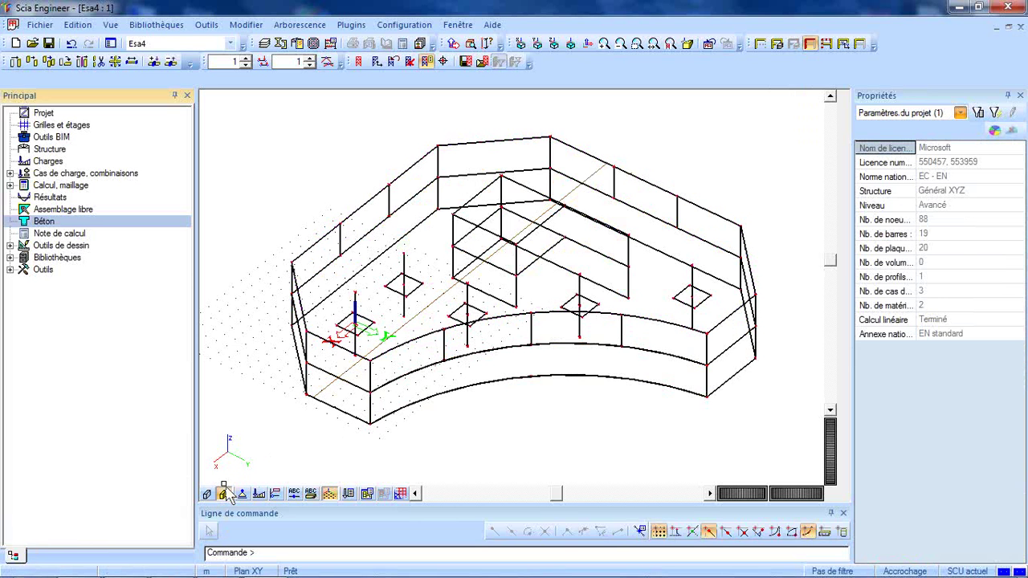
{"action": "left_click", "coordinate": [224, 494]}
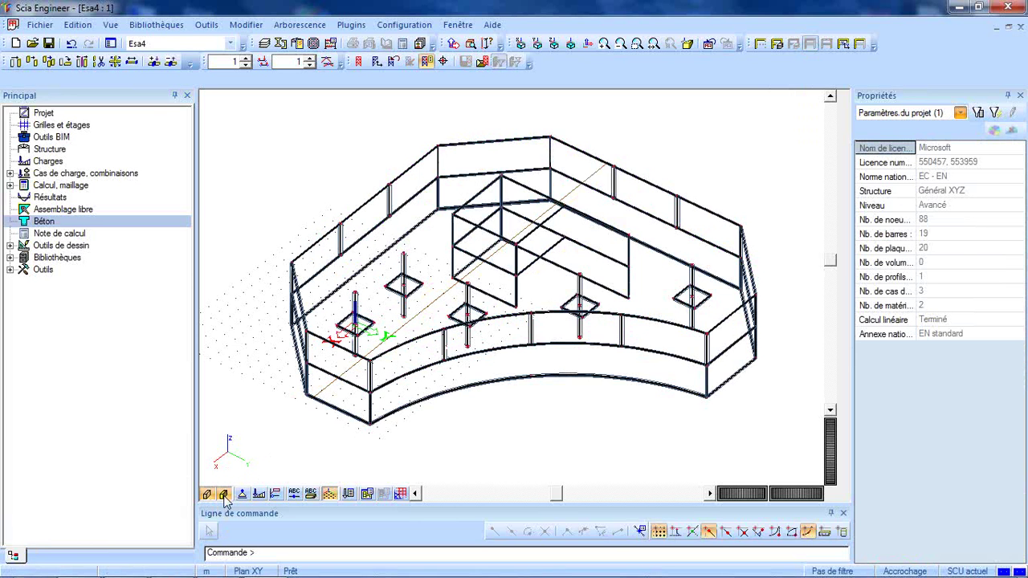
{"action": "left_click", "coordinate": [225, 494]}
{"action": "mouse_move", "coordinate": [537, 420]}
{"action": "right_mouse_down", "text": "ctrl"}
{"action": "mouse_move", "coordinate": [521, 378]}
{"action": "mouse_move", "coordinate": [462, 373]}
{"action": "mouse_move", "coordinate": [514, 375]}
{"action": "mouse_move", "coordinate": [503, 399]}
{"action": "mouse_move", "coordinate": [526, 409]}
{"action": "right_mouse_up", "text": "ctrl"}
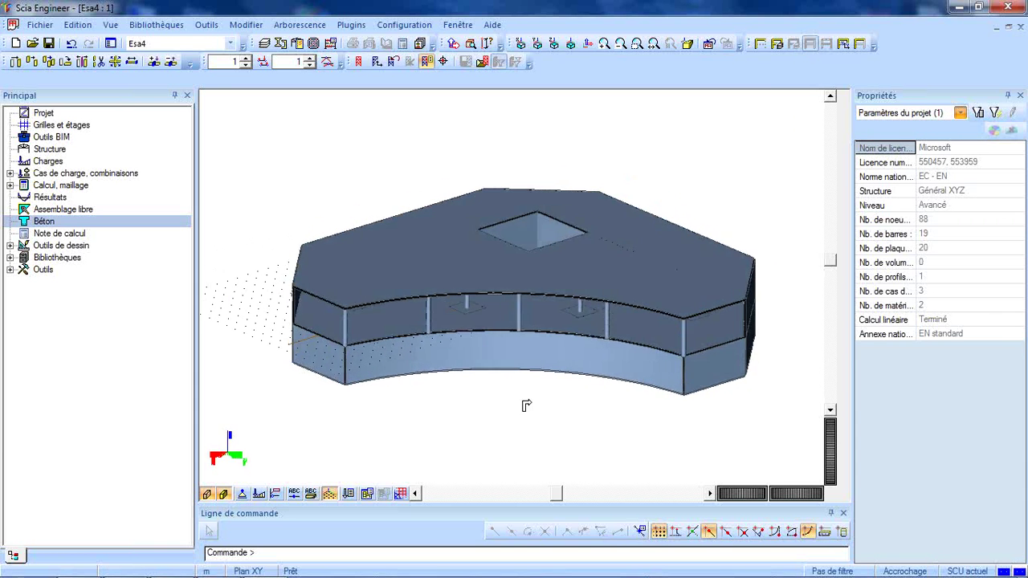
Insert a live image of the rendered building, titled Modèle d'analyse, into the selected report with the default settings
{"action": "right_click", "coordinate": [260, 214]}
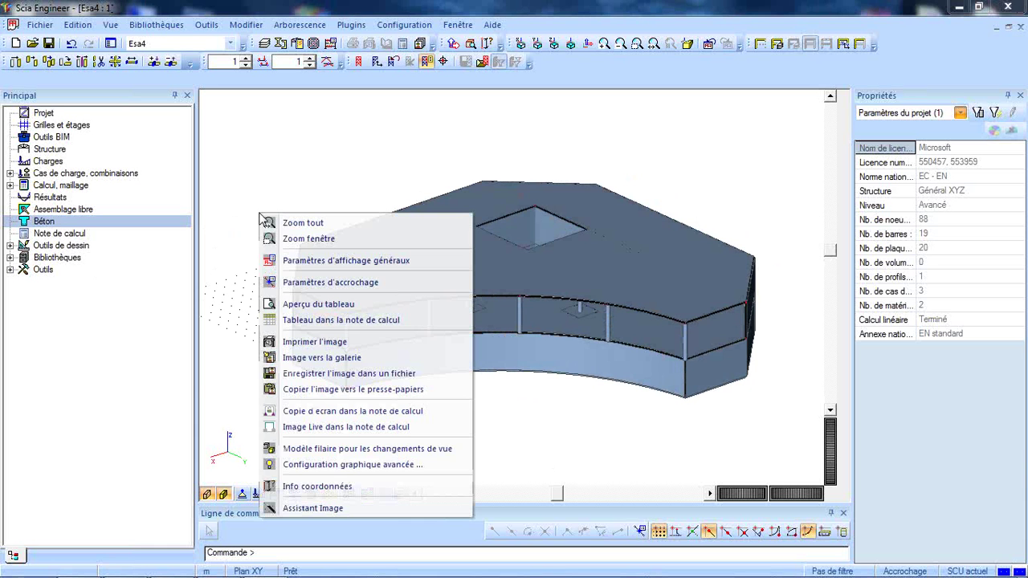
{"action": "left_click", "coordinate": [392, 432]}
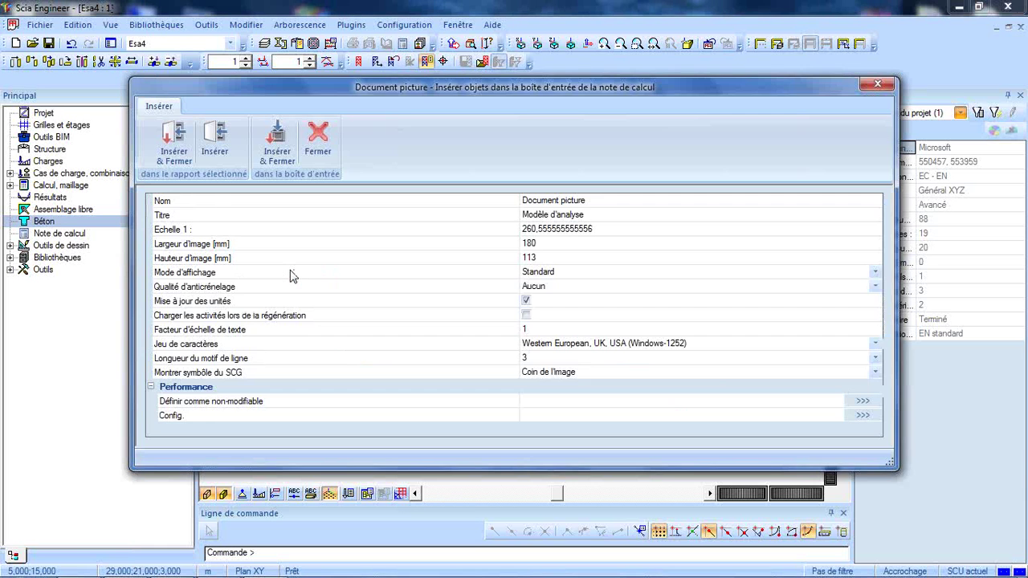
{"action": "left_click", "coordinate": [174, 141]}
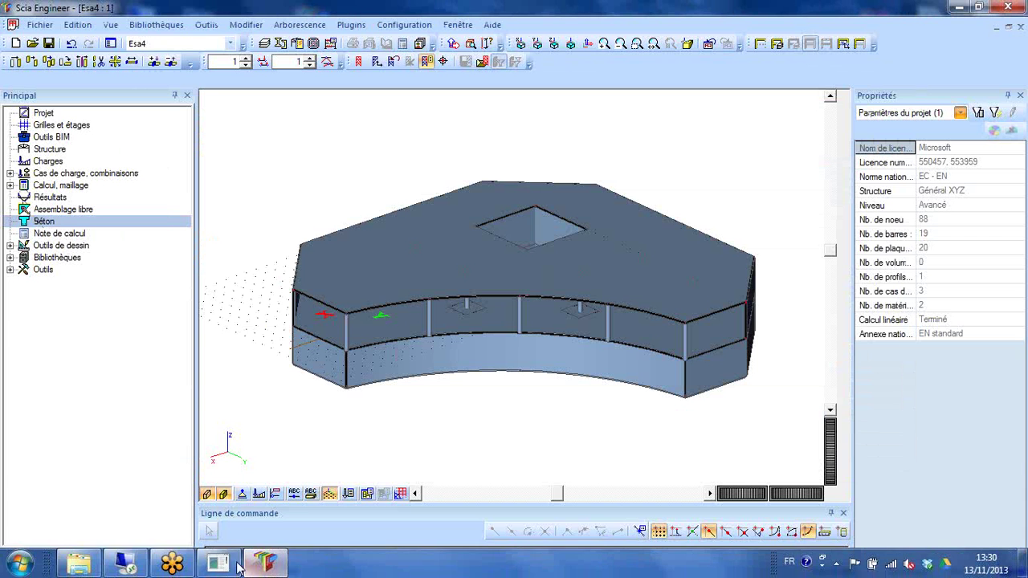
Switch to the Note de calcul report, regenerate the outdated Efforts internes des barres table and review the report
{"action": "left_click", "coordinate": [228, 568]}
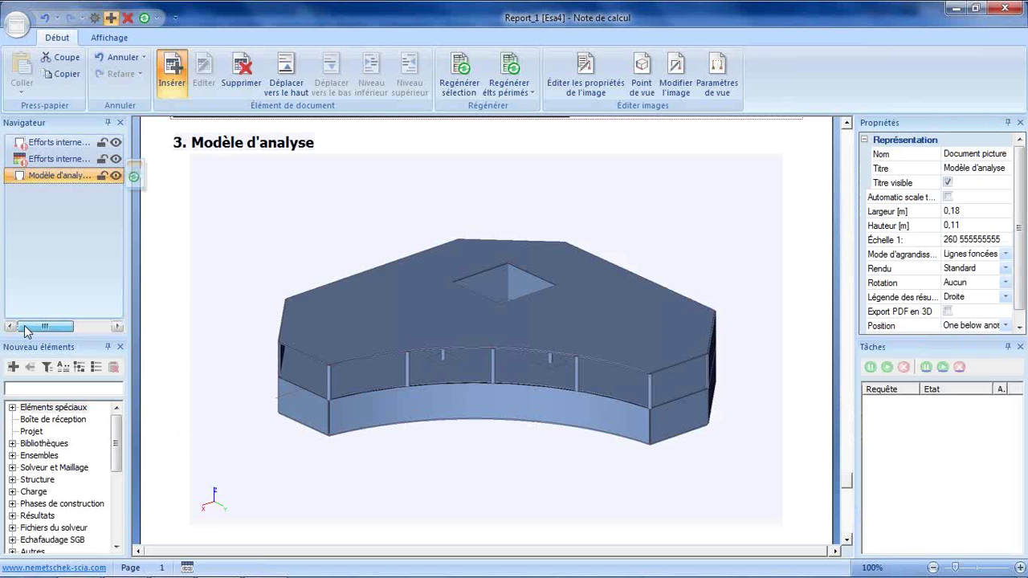
{"action": "left_click", "coordinate": [33, 144]}
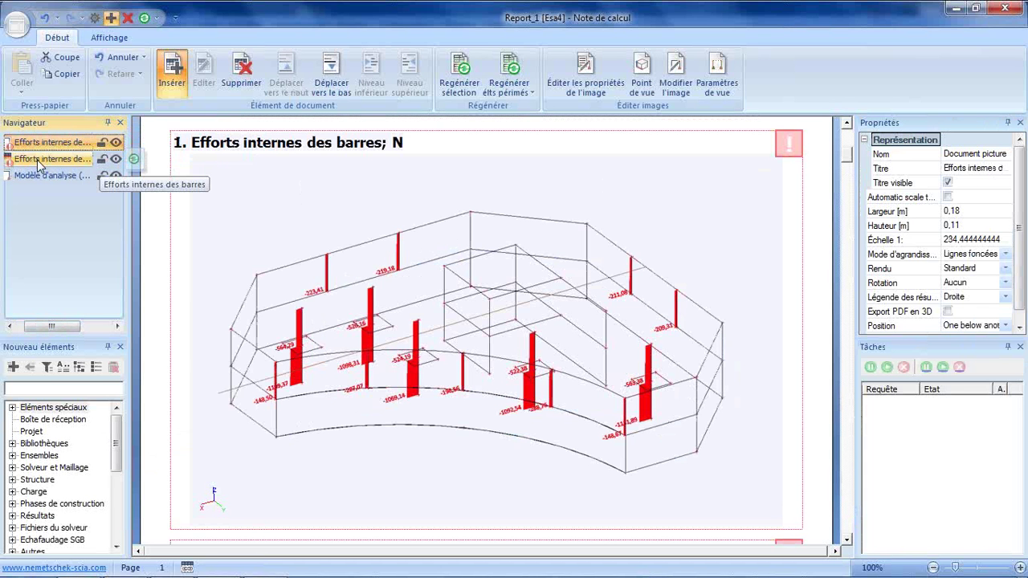
{"action": "left_click", "coordinate": [38, 163]}
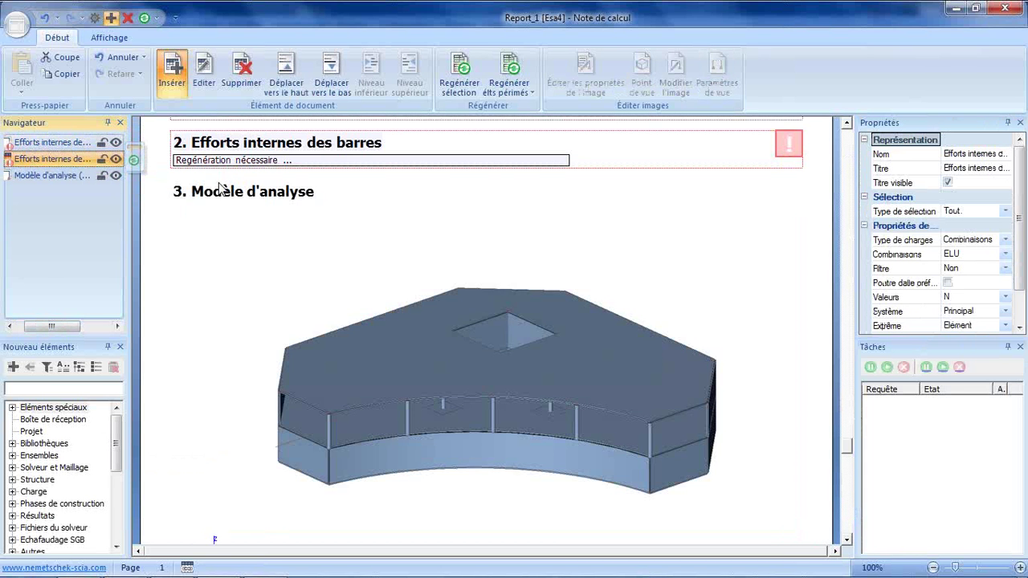
{"action": "left_click", "coordinate": [510, 69]}
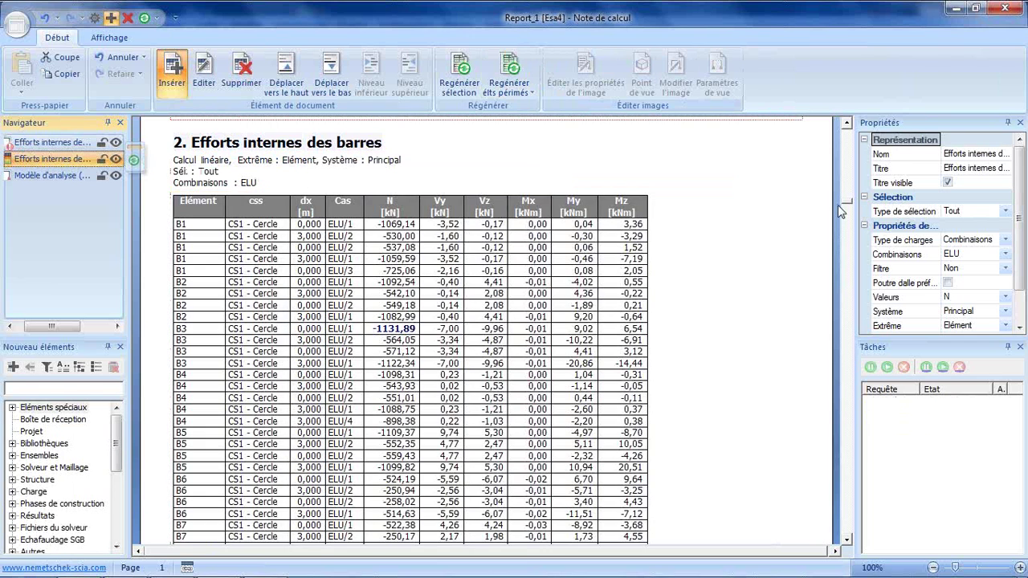
{"action": "left_click_drag", "start_coordinate": [850, 201], "coordinate": [833, 456]}
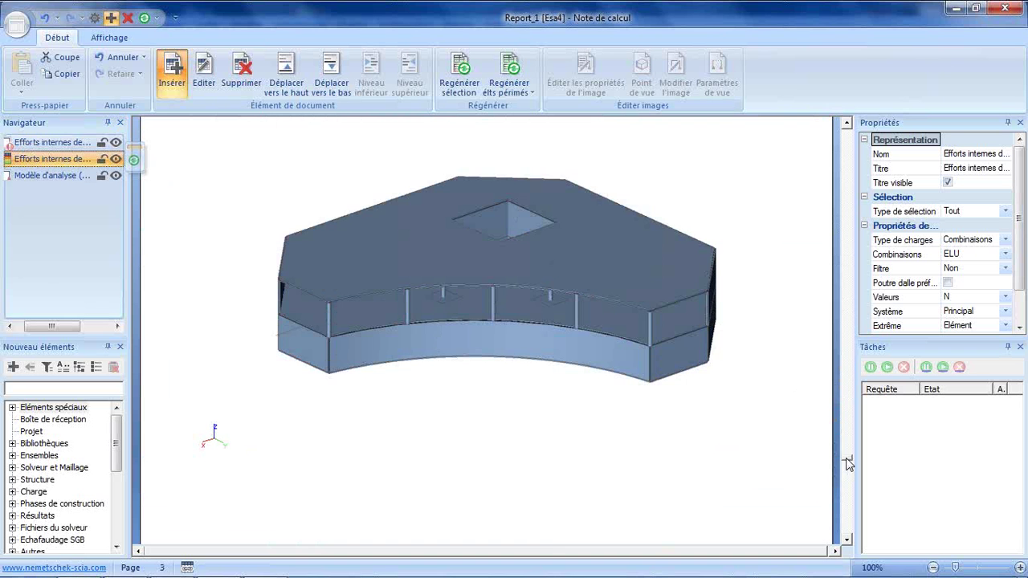
{"action": "left_click_drag", "start_coordinate": [848, 465], "coordinate": [835, 128]}
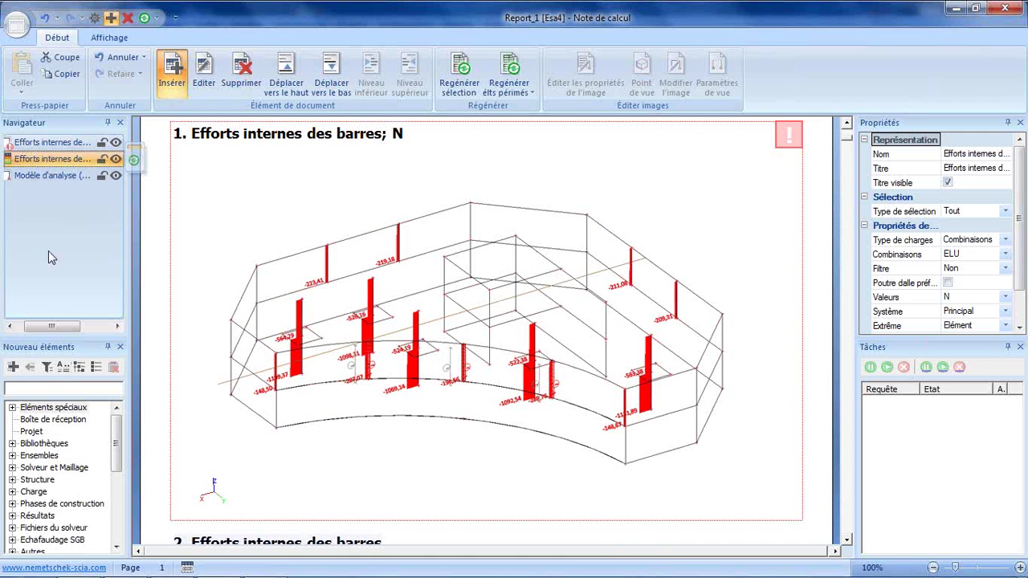
Insert two chapter elements directly after the axial force (N) image in the report
{"action": "left_click_drag", "start_coordinate": [51, 327], "coordinate": [45, 327]}
{"action": "left_click", "coordinate": [12, 408]}
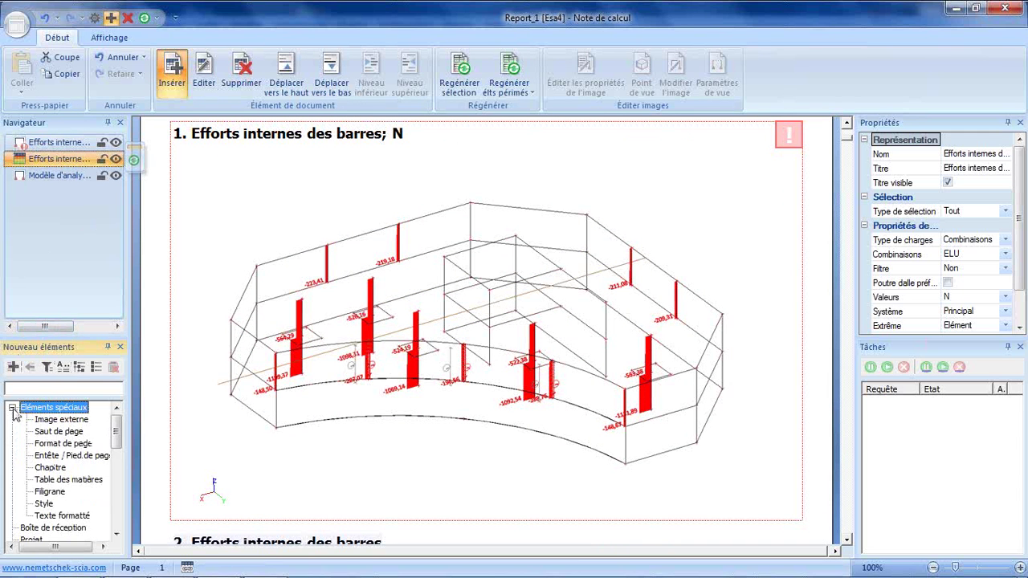
{"action": "mouse_move", "coordinate": [116, 434]}
{"action": "left_mouse_down"}
{"action": "mouse_move", "coordinate": [117, 454]}
{"action": "mouse_move", "coordinate": [116, 434]}
{"action": "left_mouse_up"}
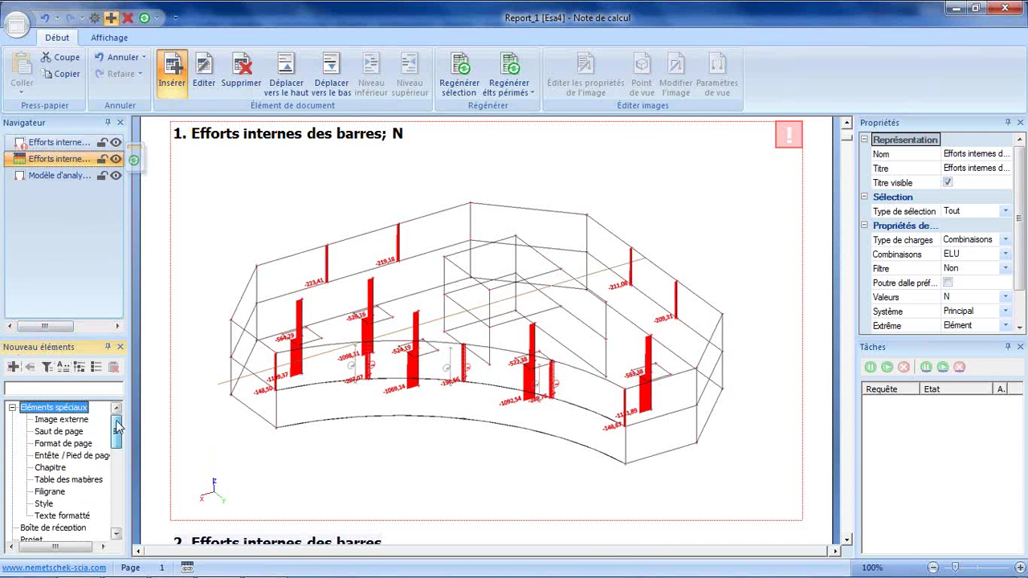
{"action": "left_click", "coordinate": [48, 143]}
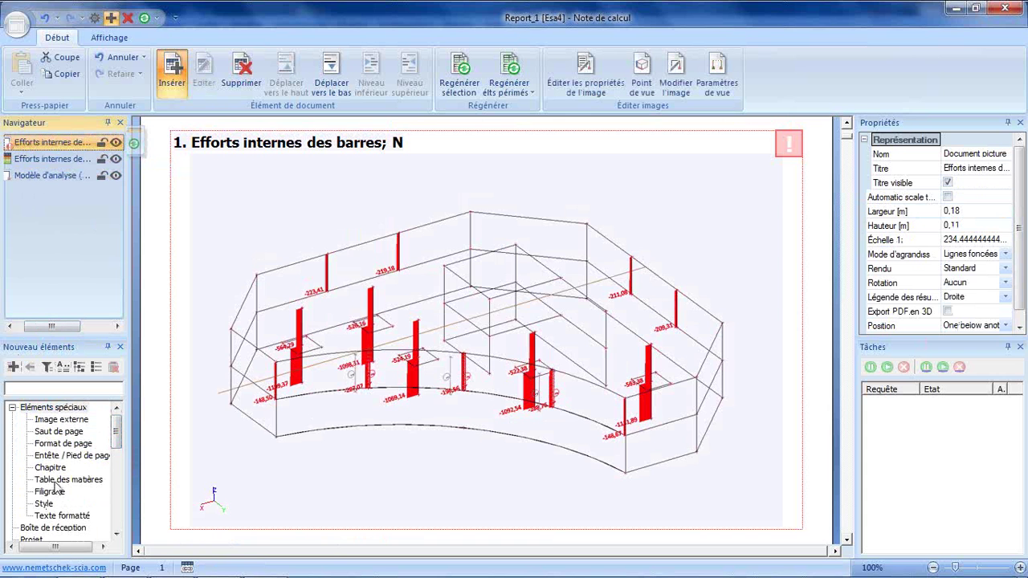
{"action": "double_click", "coordinate": [49, 470]}
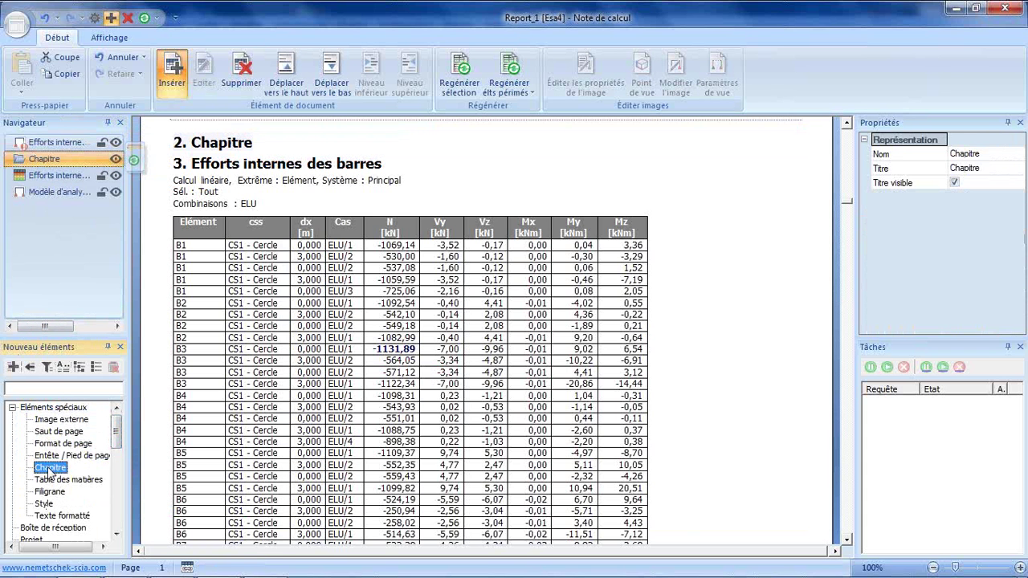
Title the first new chapter Données and the second one Résultats
{"action": "left_click", "coordinate": [983, 169]}
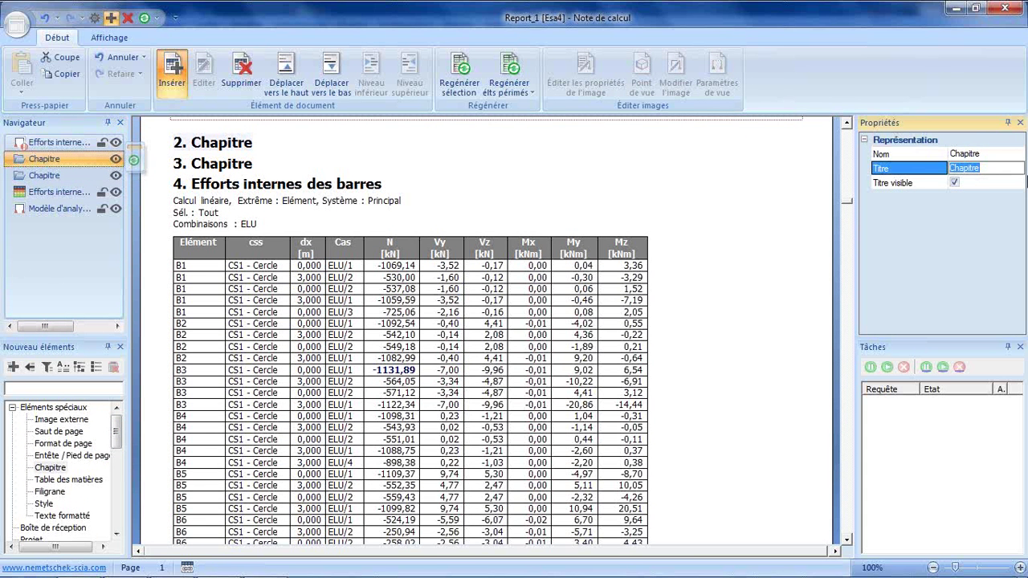
{"action": "type", "text": "d"}
{"action": "key", "text": "Return"}
{"action": "left_click", "coordinate": [98, 176]}
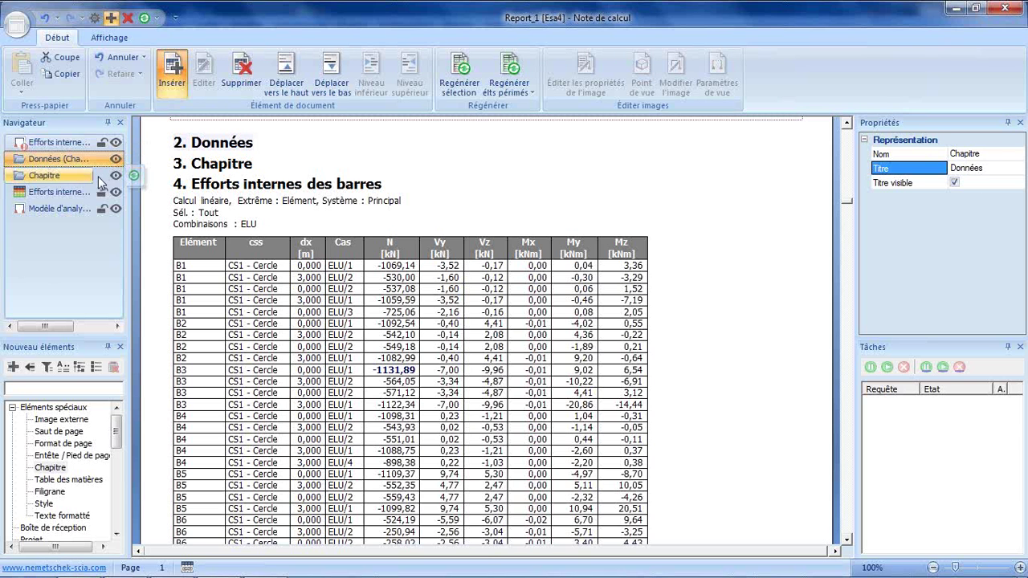
{"action": "scroll", "coordinate": [227, 190], "scroll_direction": "down", "scroll_amount": 1}
{"action": "left_click", "coordinate": [1017, 170]}
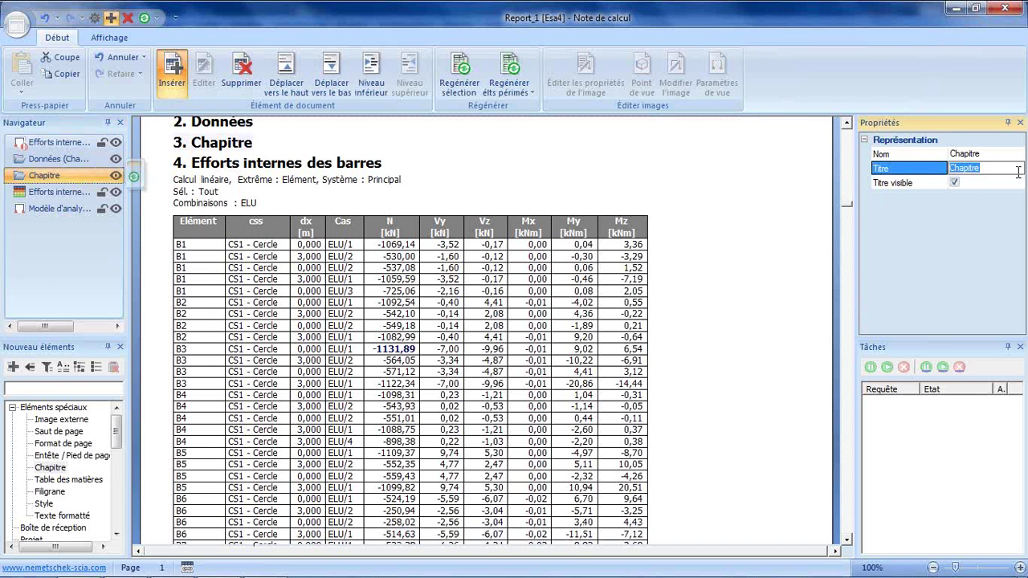
{"action": "type", "text": "Résultats"}
{"action": "key", "text": "Return"}
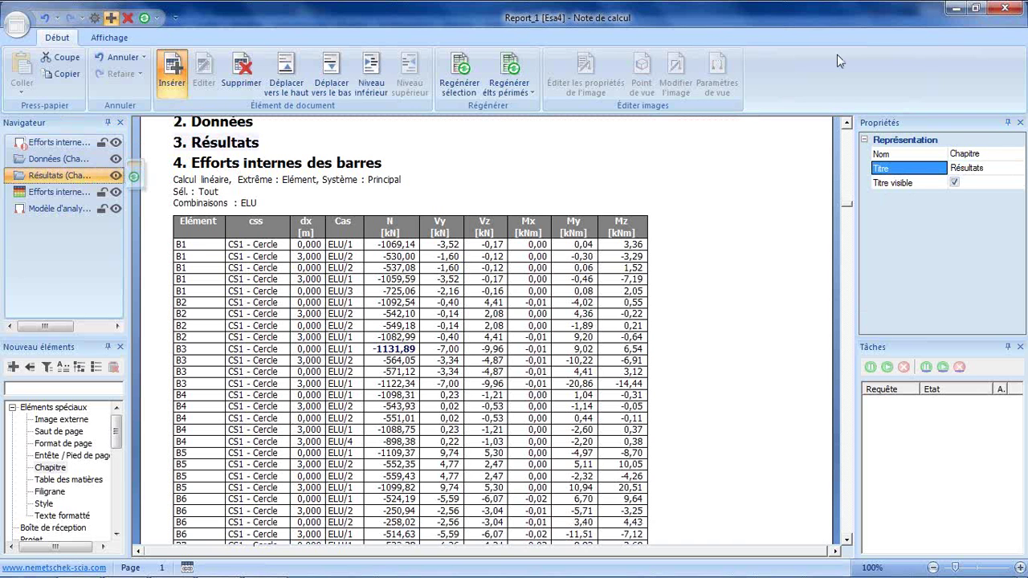
Nest the Efforts internes des barres table one level below the Résultats chapter
{"action": "left_click", "coordinate": [41, 192]}
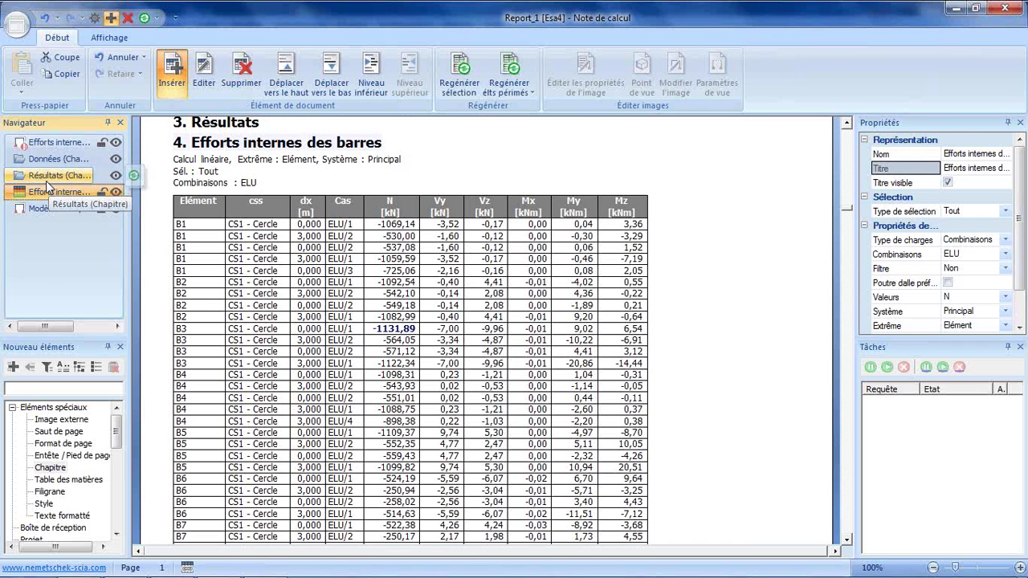
{"action": "left_click", "coordinate": [46, 178]}
{"action": "left_click", "coordinate": [49, 191]}
{"action": "left_click", "coordinate": [368, 87]}
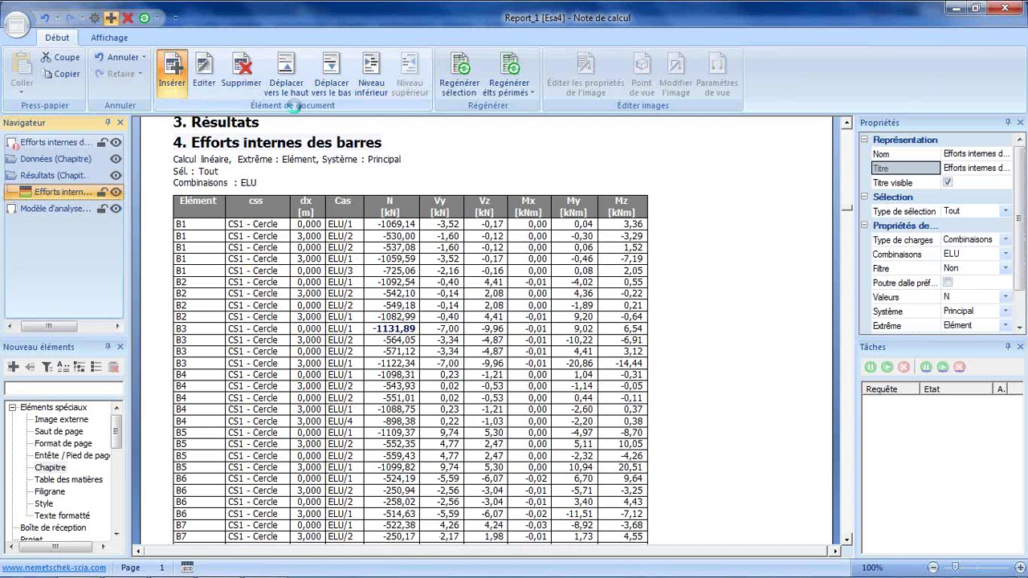
Move the Modèle d'analyse image up from the end of the report to the Données chapter's place
{"action": "left_click", "coordinate": [51, 208]}
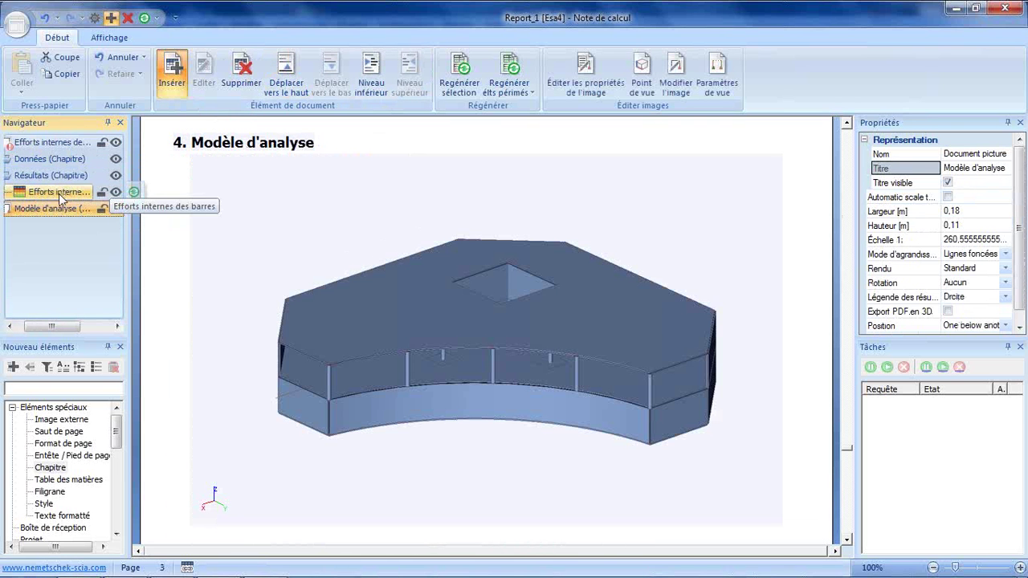
{"action": "left_click_drag", "start_coordinate": [72, 326], "coordinate": [56, 326]}
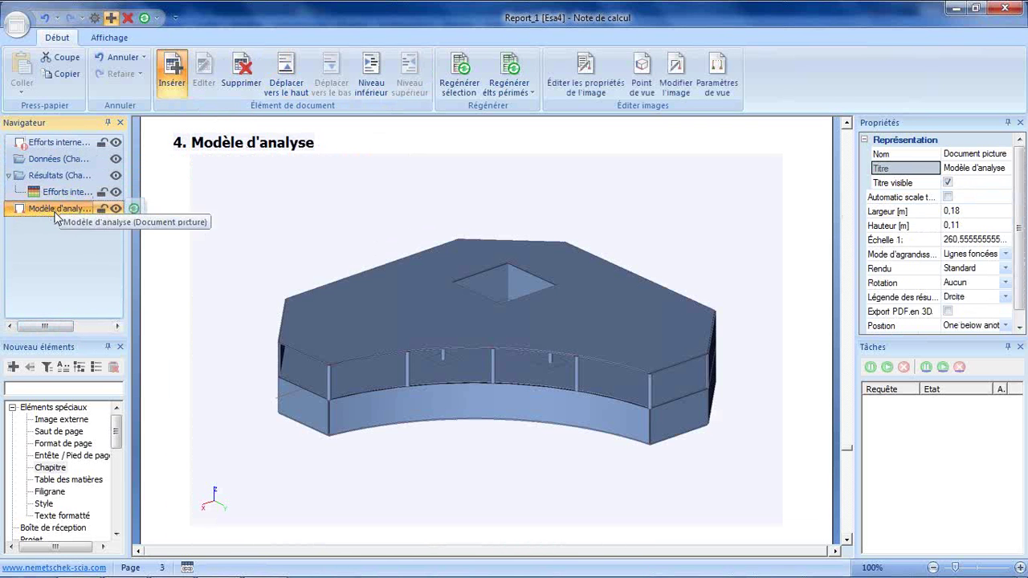
{"action": "left_click_drag", "start_coordinate": [50, 208], "coordinate": [52, 159]}
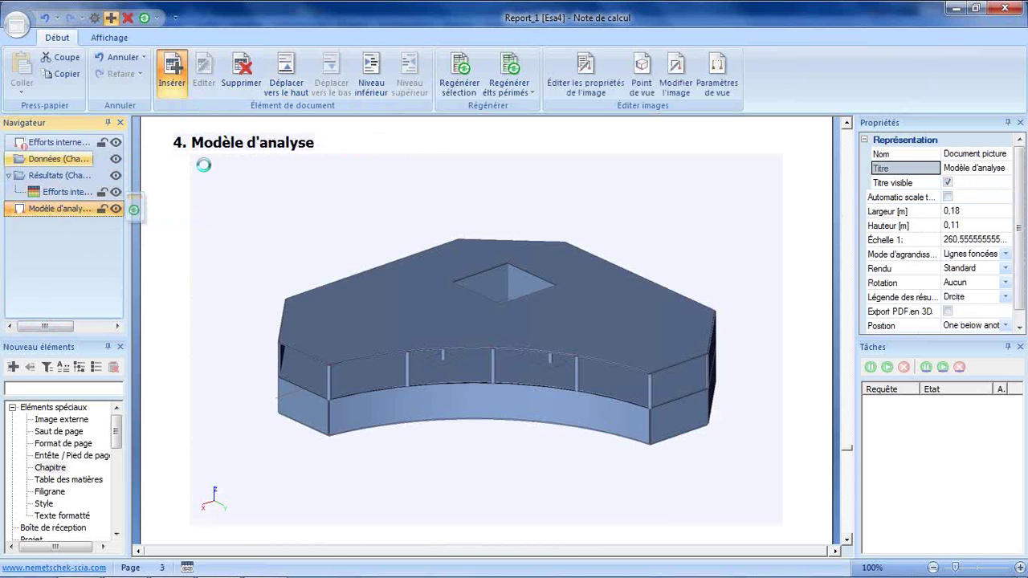
Move the axial force (N) image from the start of the report into the Résultats chapter
{"action": "left_click", "coordinate": [47, 175]}
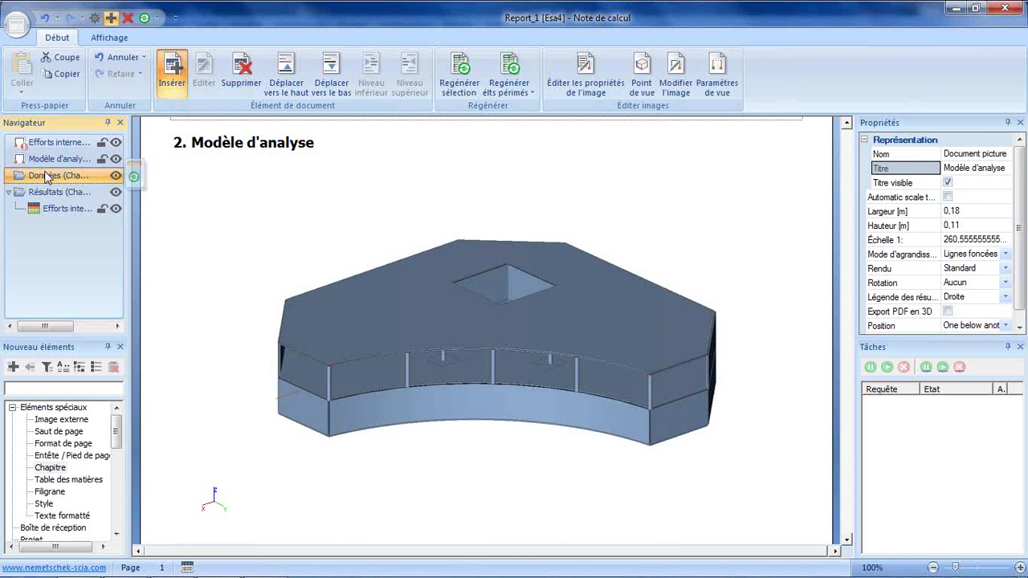
{"action": "left_click", "coordinate": [62, 143]}
{"action": "left_click_drag", "start_coordinate": [63, 147], "coordinate": [46, 206]}
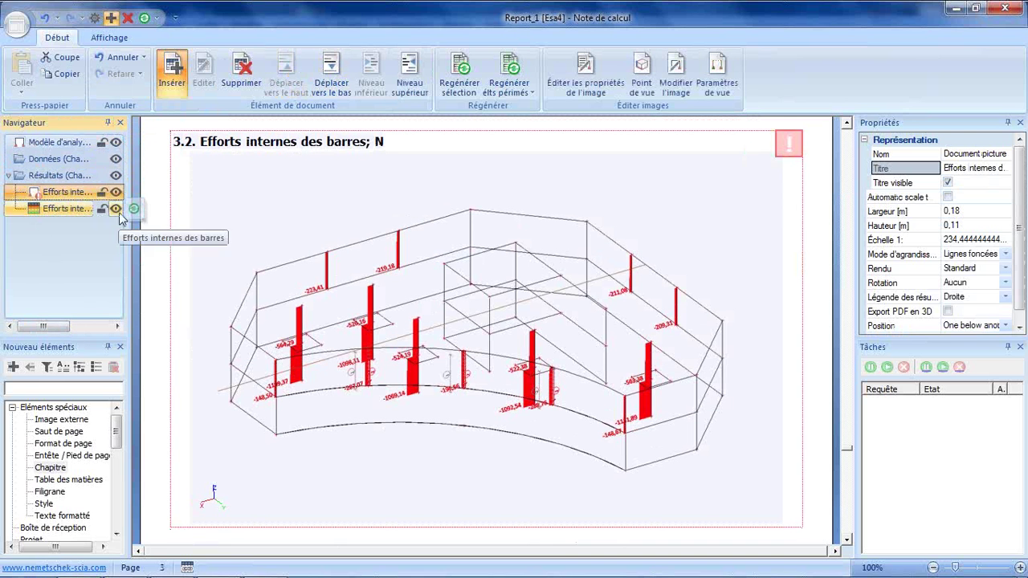
Put Données ahead of the Modèle d'analyse image, nest that image under it, and review the reorganised chapters
{"action": "left_click_drag", "start_coordinate": [46, 145], "coordinate": [47, 161]}
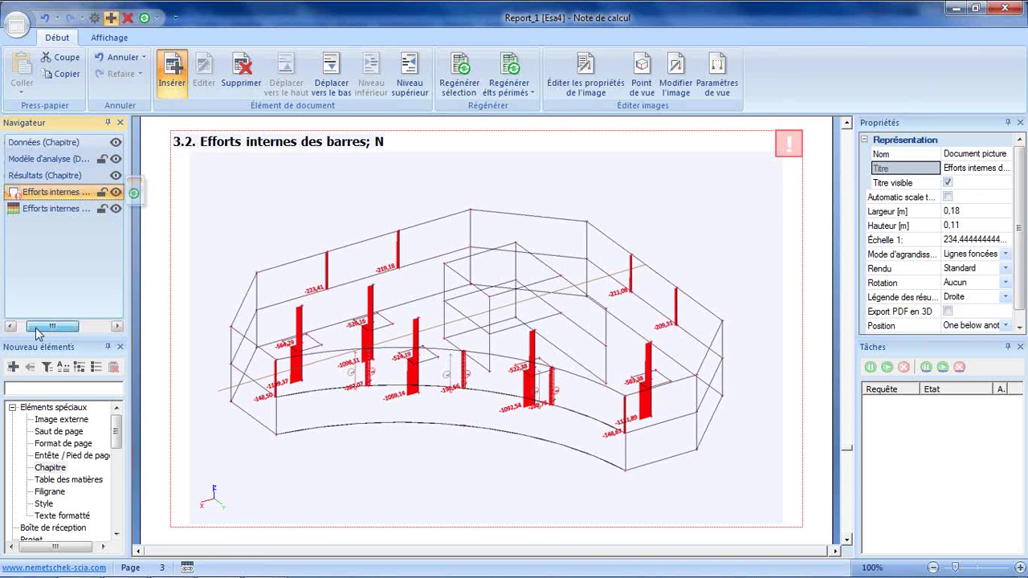
{"action": "left_click", "coordinate": [56, 159]}
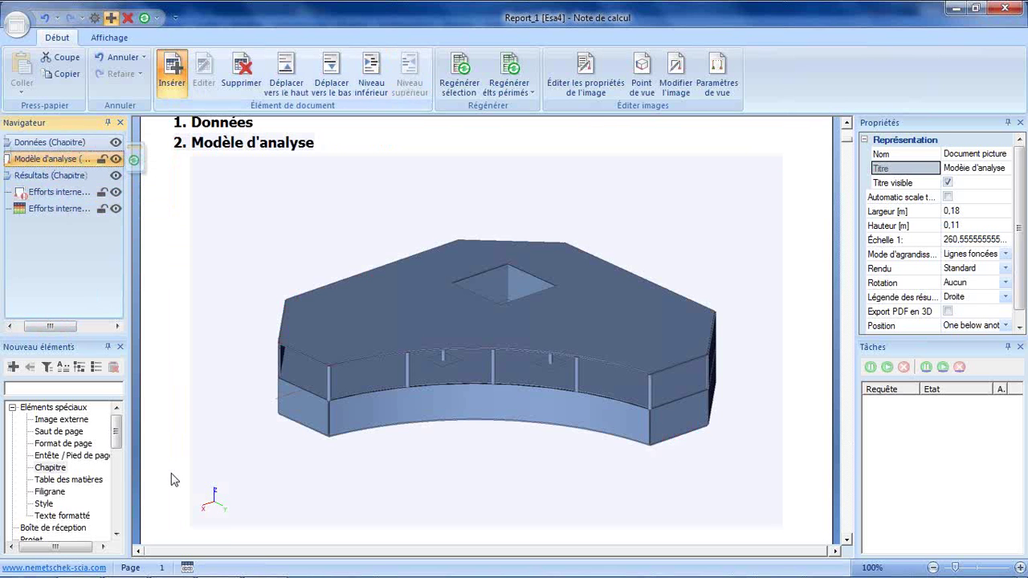
{"action": "left_click", "coordinate": [847, 125]}
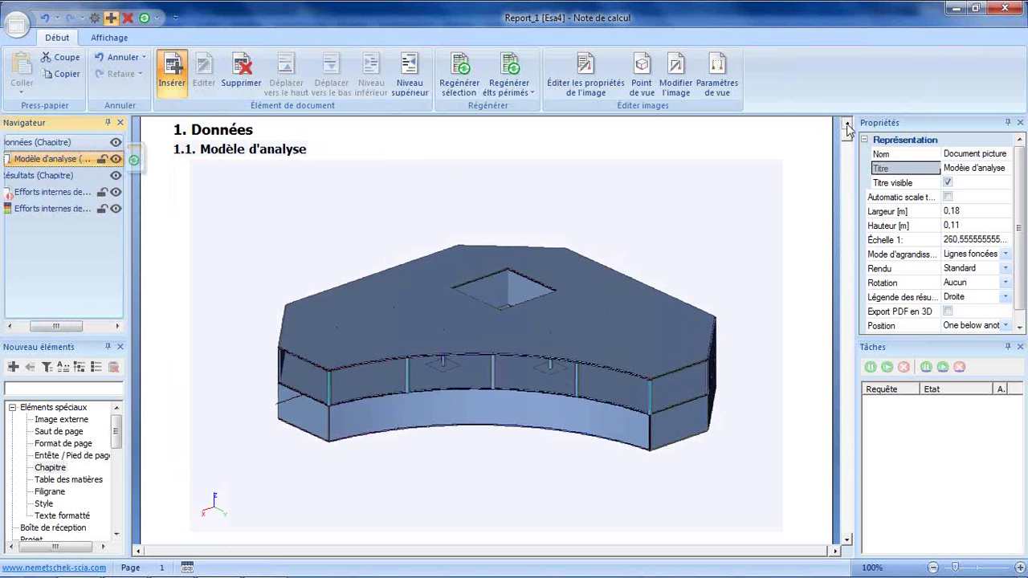
{"action": "left_click", "coordinate": [847, 124]}
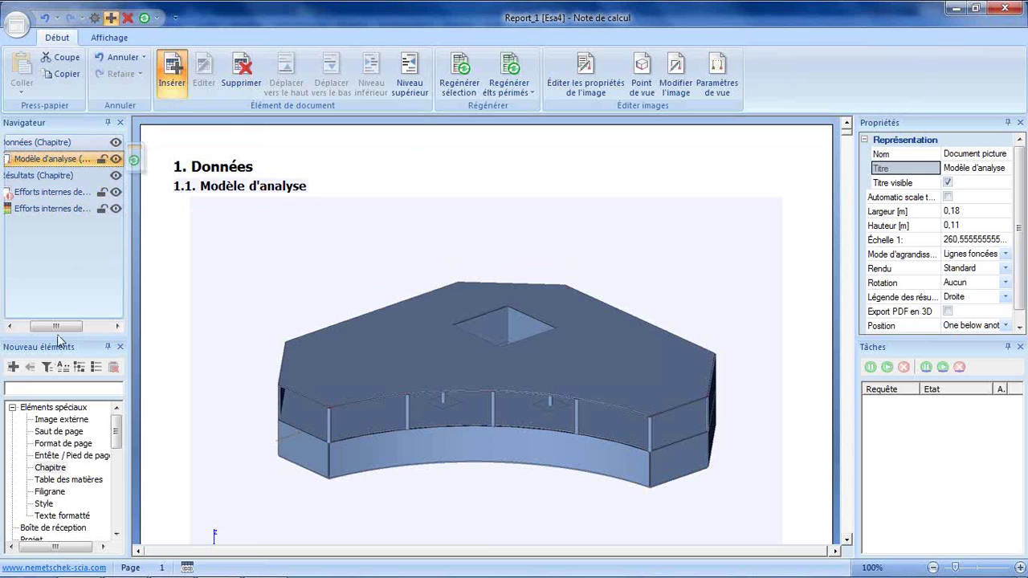
{"action": "left_click", "coordinate": [10, 327]}
{"action": "left_click", "coordinate": [64, 192]}
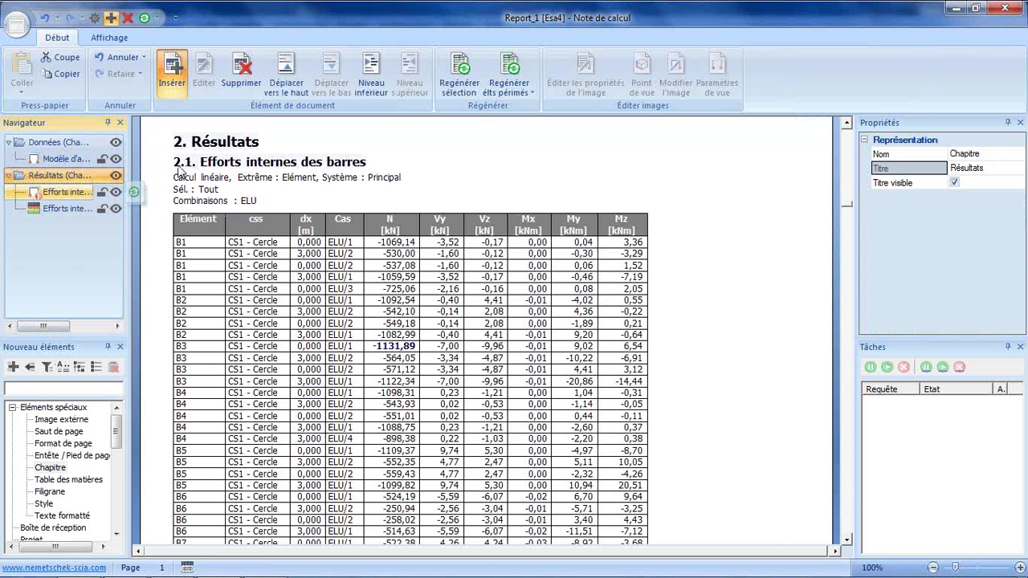
{"action": "left_click", "coordinate": [64, 208]}
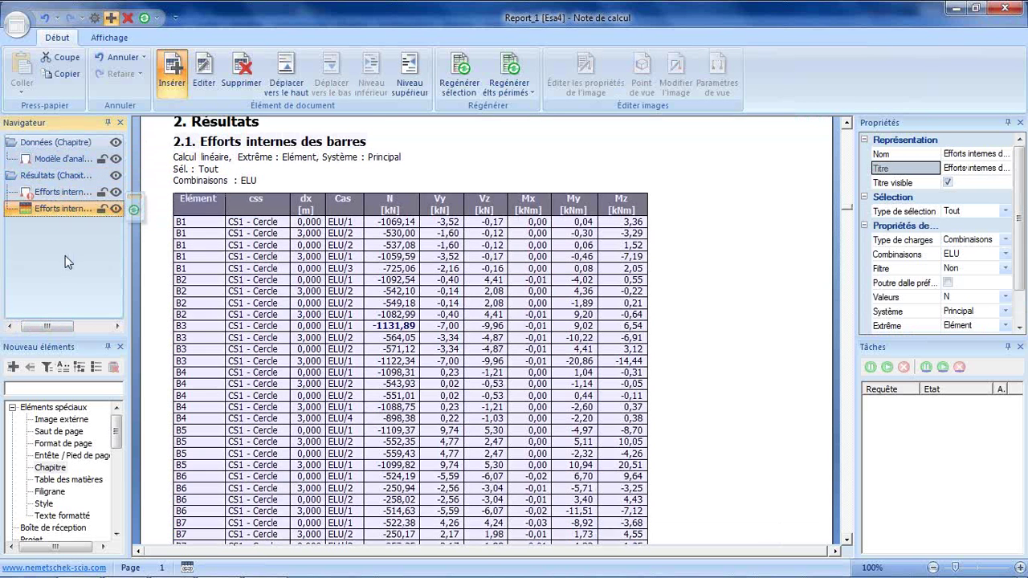
{"action": "left_click_drag", "start_coordinate": [846, 215], "coordinate": [847, 133]}
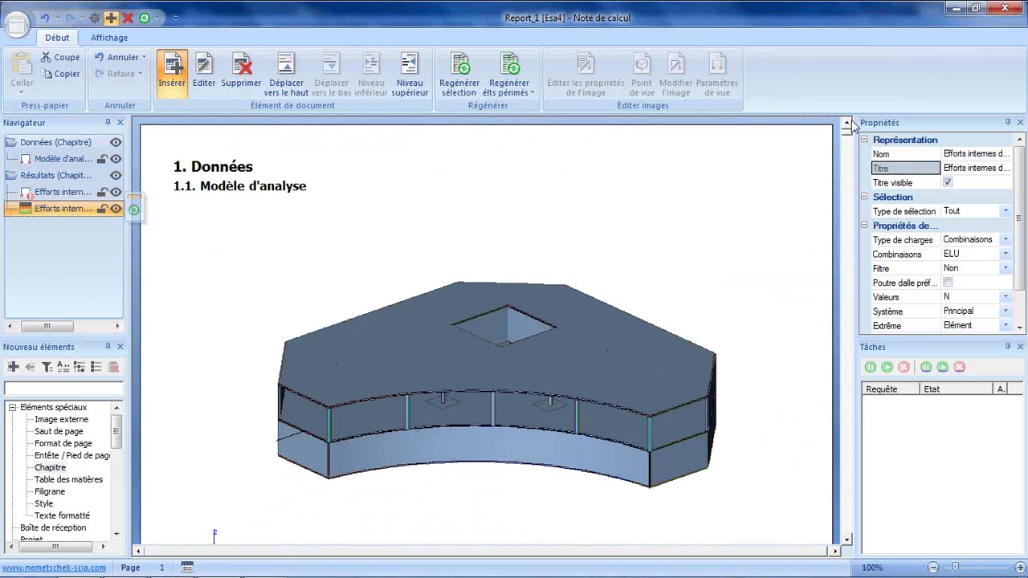
Insert a table of contents and move it to the very start of the report, ahead of Données
{"action": "left_click", "coordinate": [50, 468]}
{"action": "left_click", "coordinate": [24, 151]}
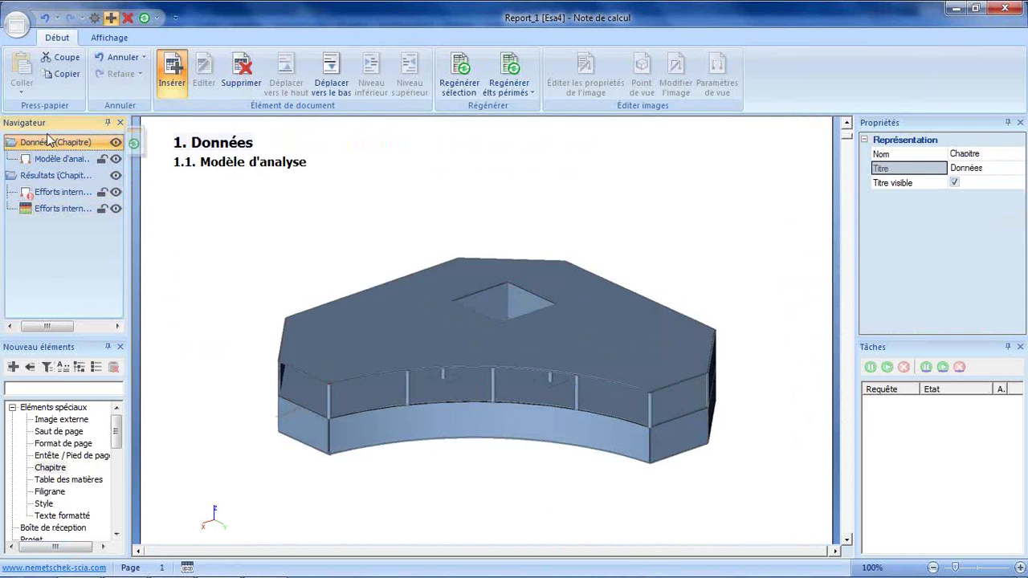
{"action": "left_click_drag", "start_coordinate": [69, 480], "coordinate": [61, 186]}
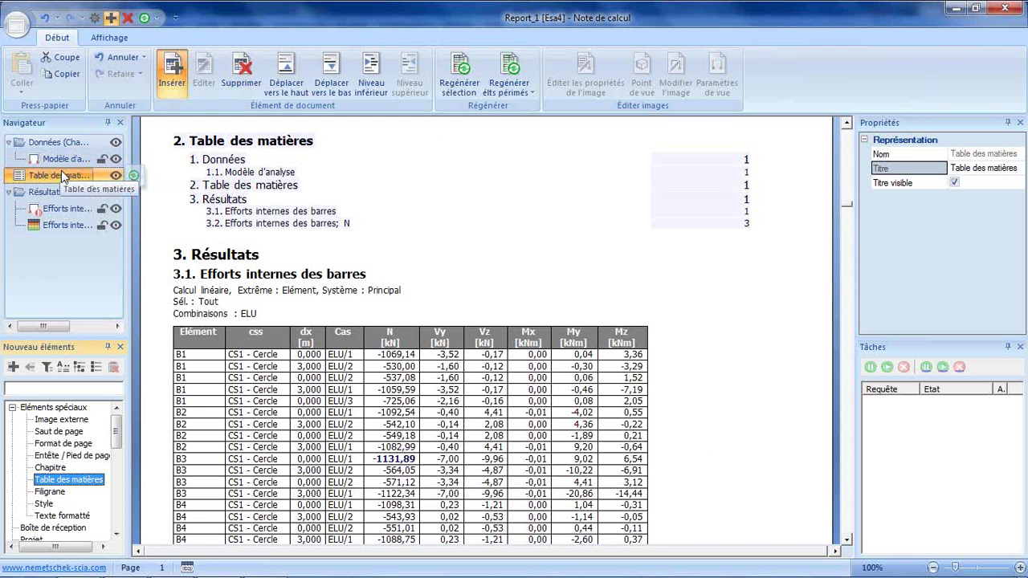
{"action": "left_click", "coordinate": [331, 81]}
{"action": "left_click", "coordinate": [296, 67]}
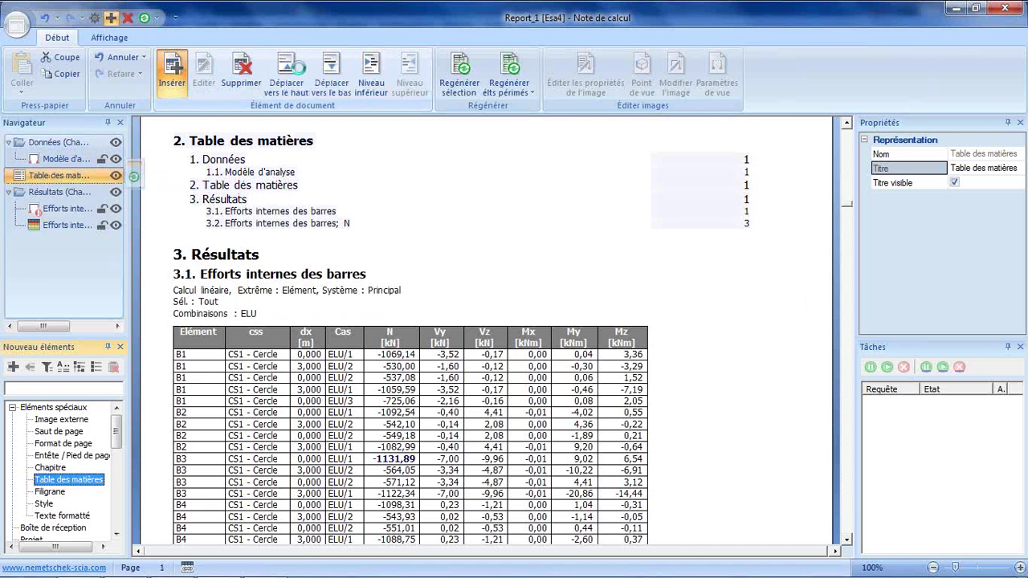
{"action": "left_click", "coordinate": [296, 68]}
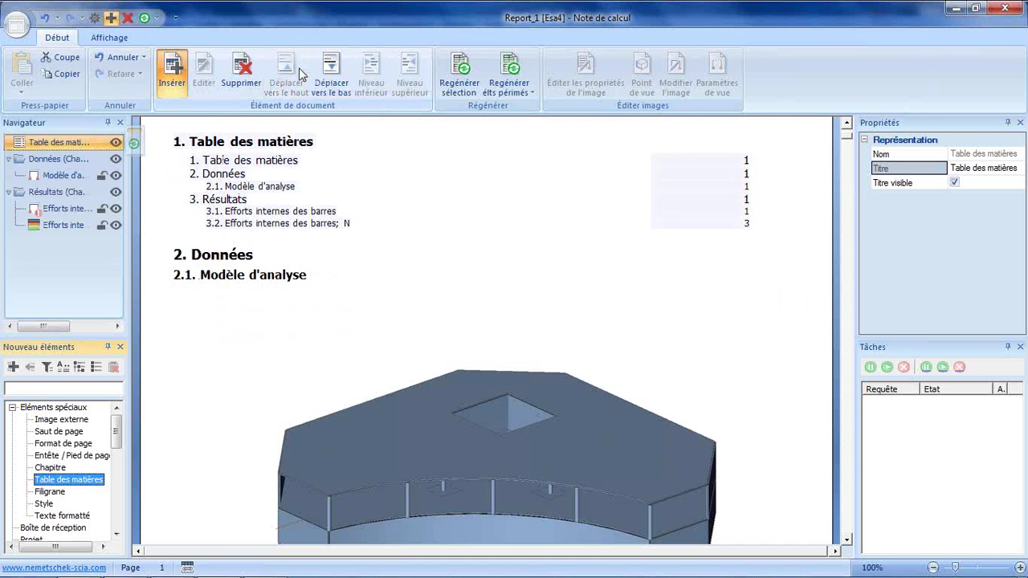
Insert a page break after the table of contents and place a header/footer element at the start of the report
{"action": "double_click", "coordinate": [58, 431]}
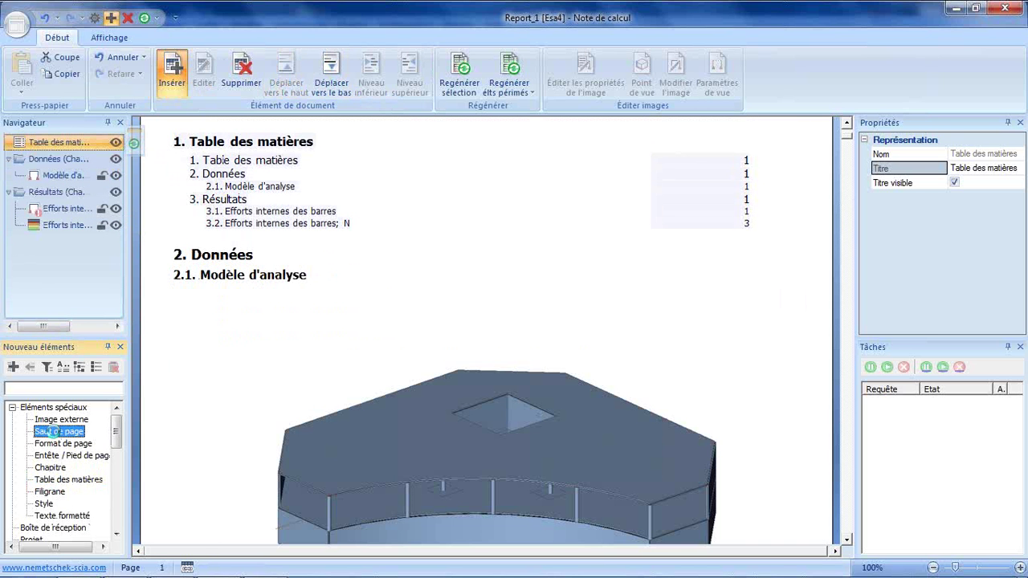
{"action": "left_click_drag", "start_coordinate": [848, 249], "coordinate": [848, 130]}
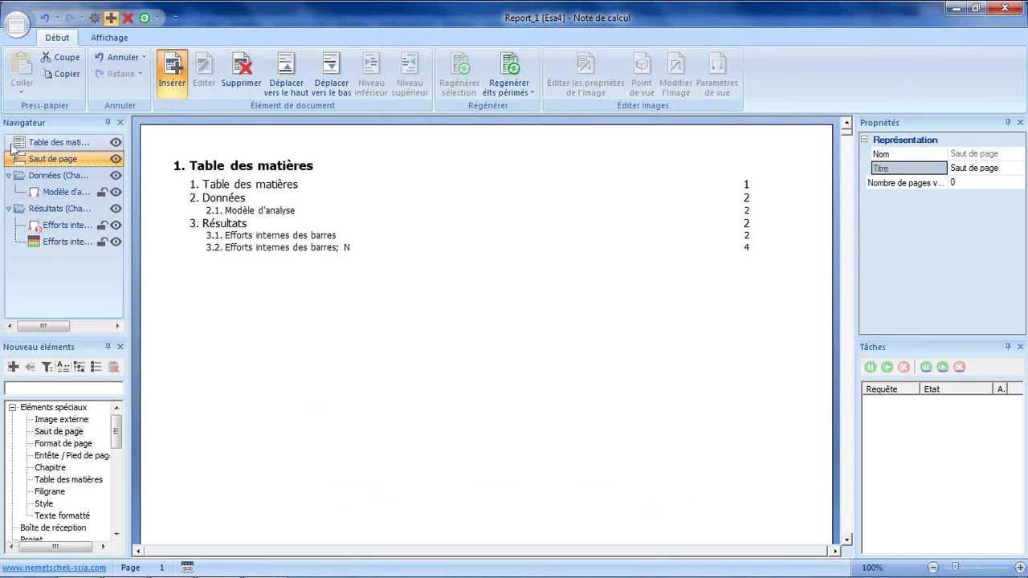
{"action": "key", "text": "Up"}
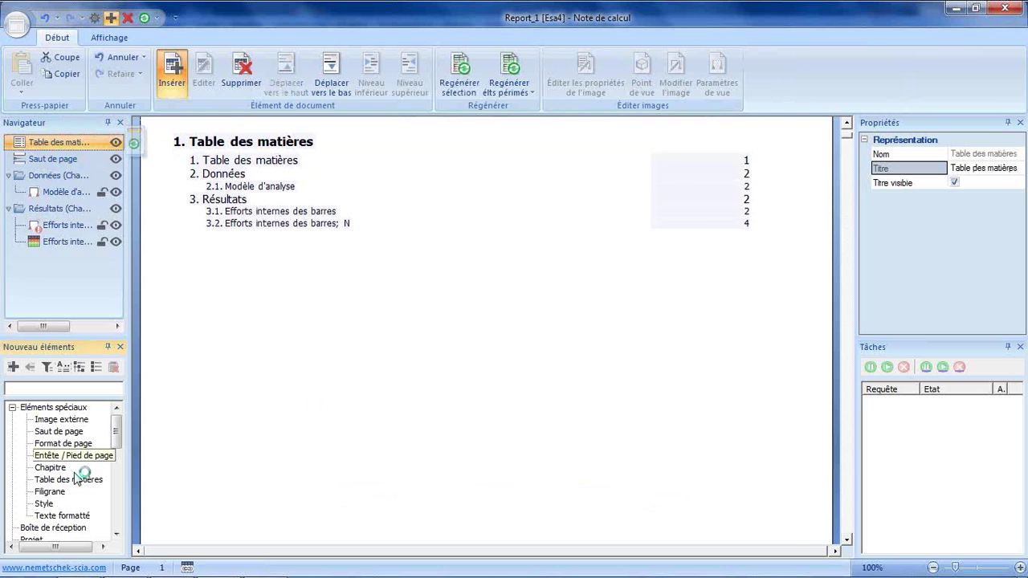
{"action": "double_click", "coordinate": [68, 456]}
{"action": "left_click", "coordinate": [304, 88]}
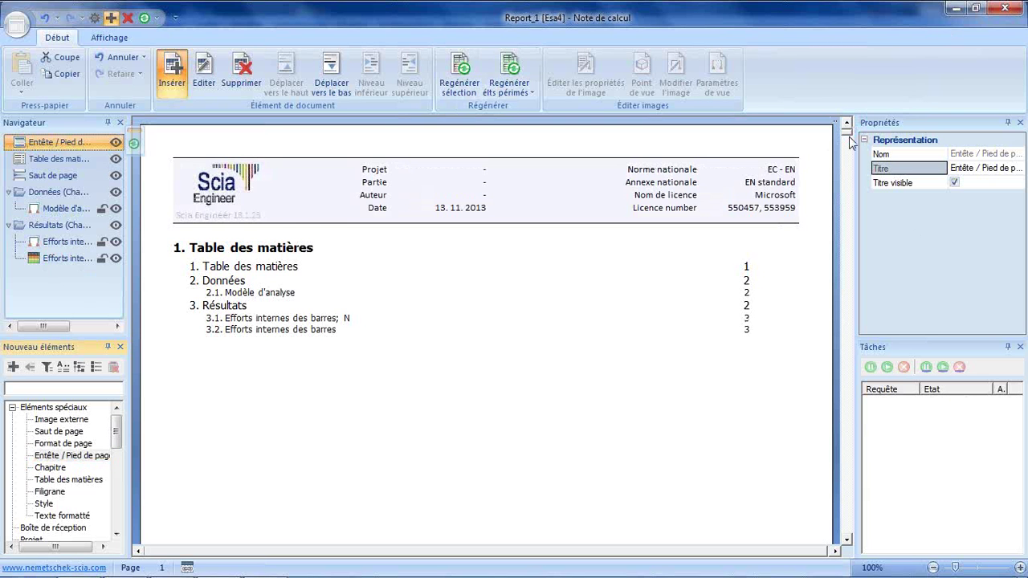
Review the header and footer across the pages, and view the header's layout editor without saving changes
{"action": "left_click_drag", "start_coordinate": [851, 141], "coordinate": [849, 274]}
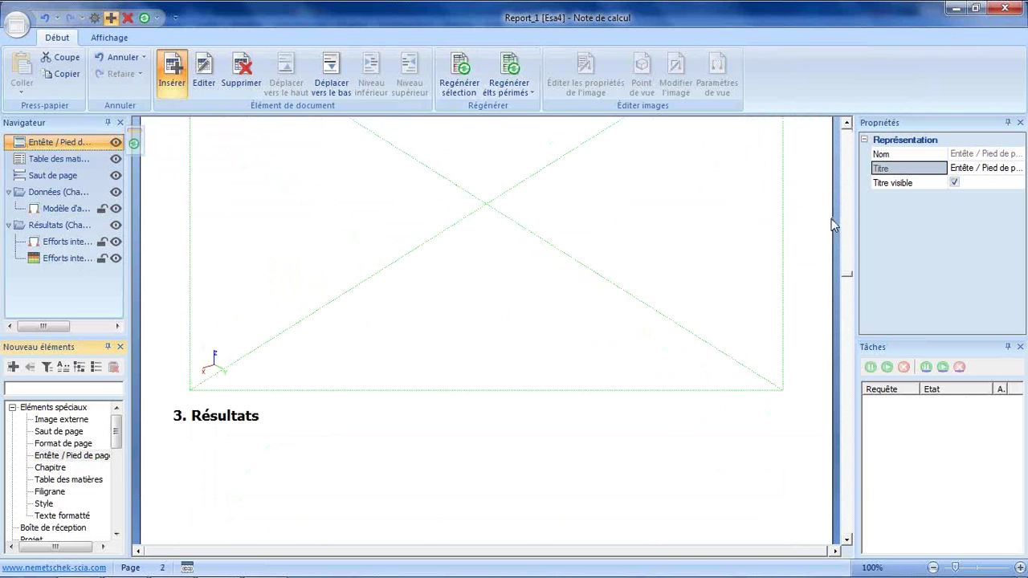
{"action": "left_click_drag", "start_coordinate": [848, 275], "coordinate": [847, 138]}
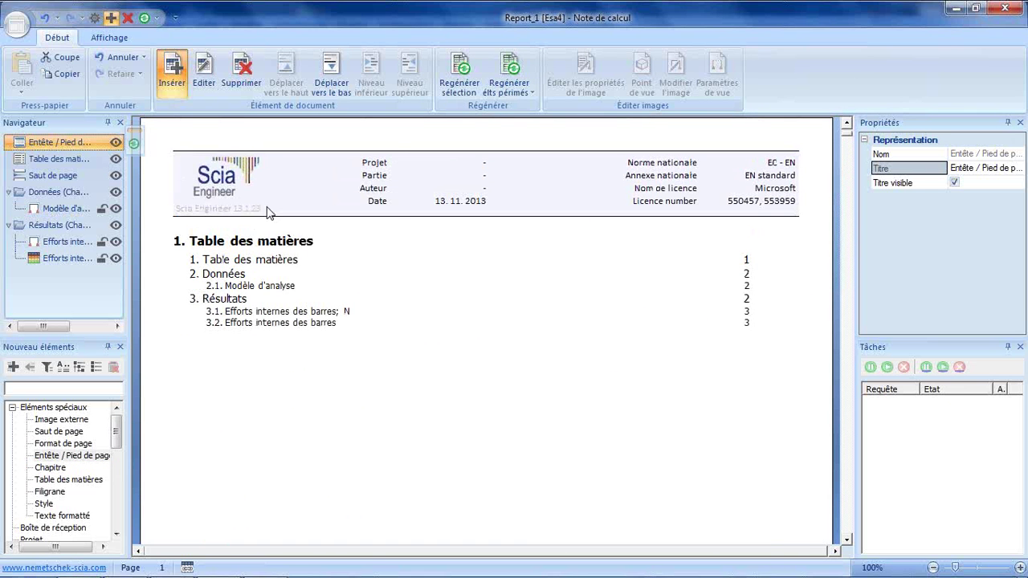
{"action": "left_click", "coordinate": [205, 81]}
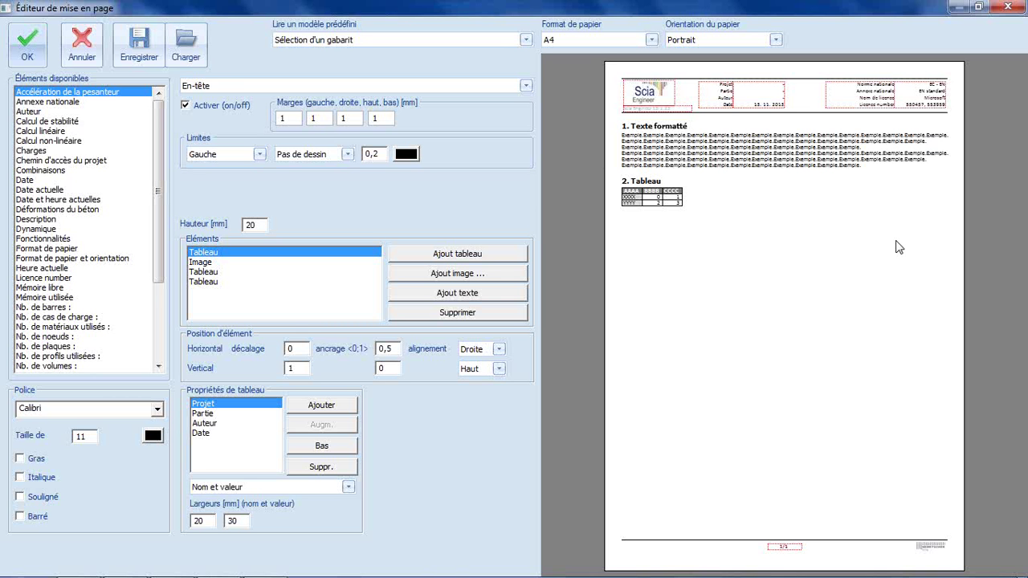
{"action": "left_click", "coordinate": [83, 50]}
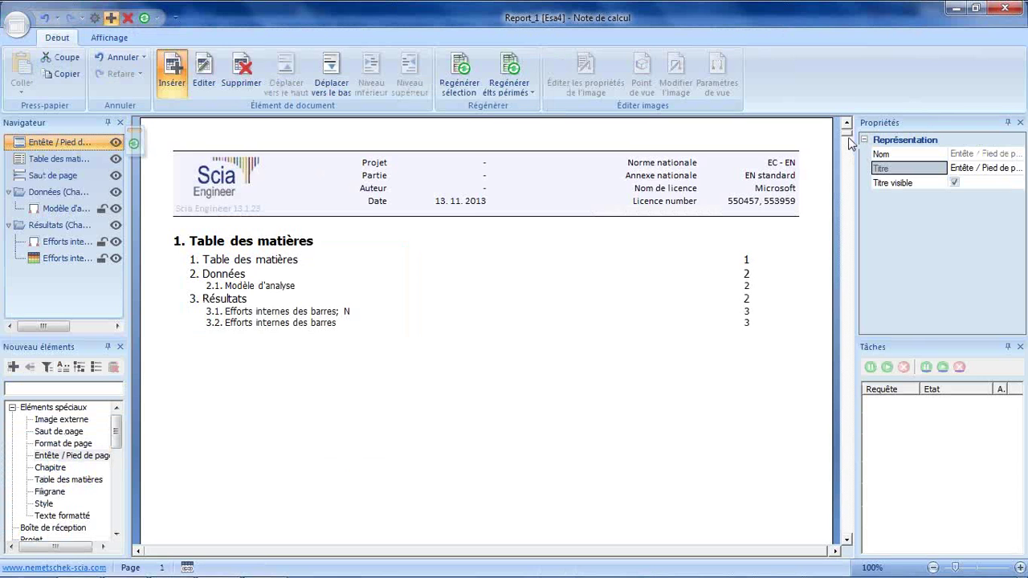
{"action": "left_click_drag", "start_coordinate": [850, 143], "coordinate": [854, 232]}
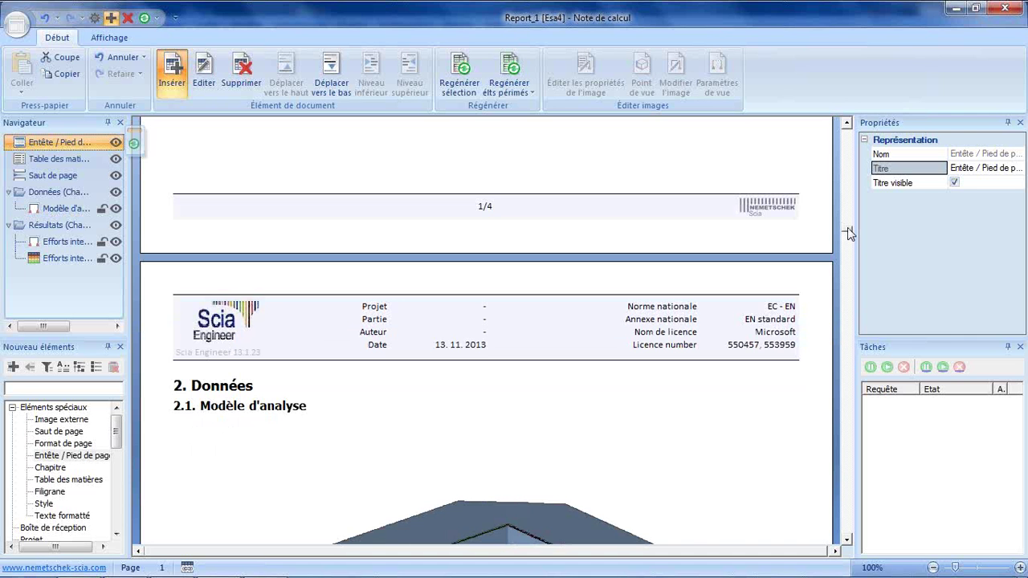
Switch to the Scia Engineer model and delete column B12 on the curved facade, keeping all deletion options enabled
{"action": "left_click_drag", "start_coordinate": [847, 227], "coordinate": [848, 255]}
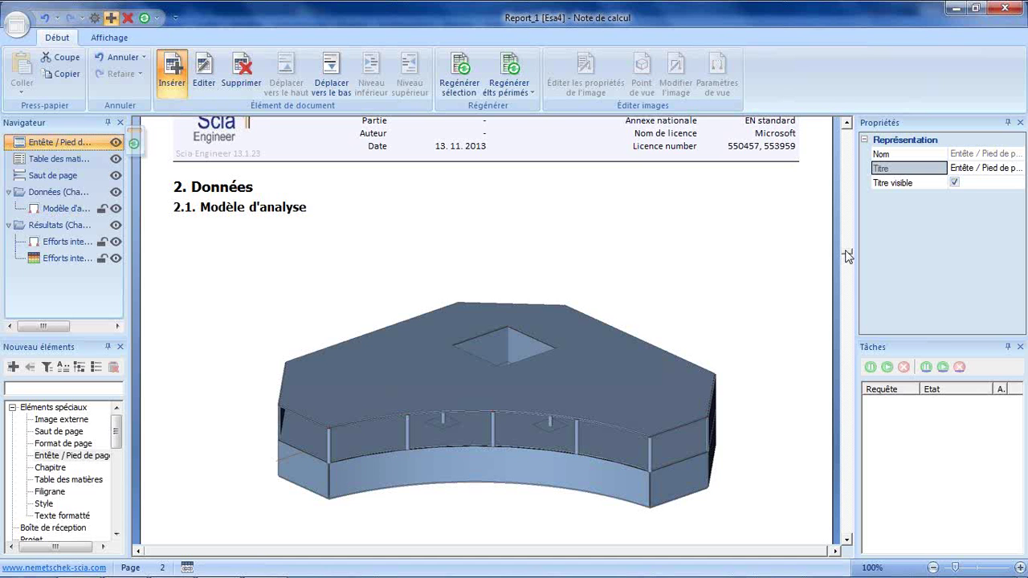
{"action": "mouse_move", "coordinate": [848, 255]}
{"action": "left_mouse_down"}
{"action": "mouse_move", "coordinate": [848, 304]}
{"action": "mouse_move", "coordinate": [845, 256]}
{"action": "mouse_move", "coordinate": [847, 267]}
{"action": "left_mouse_up"}
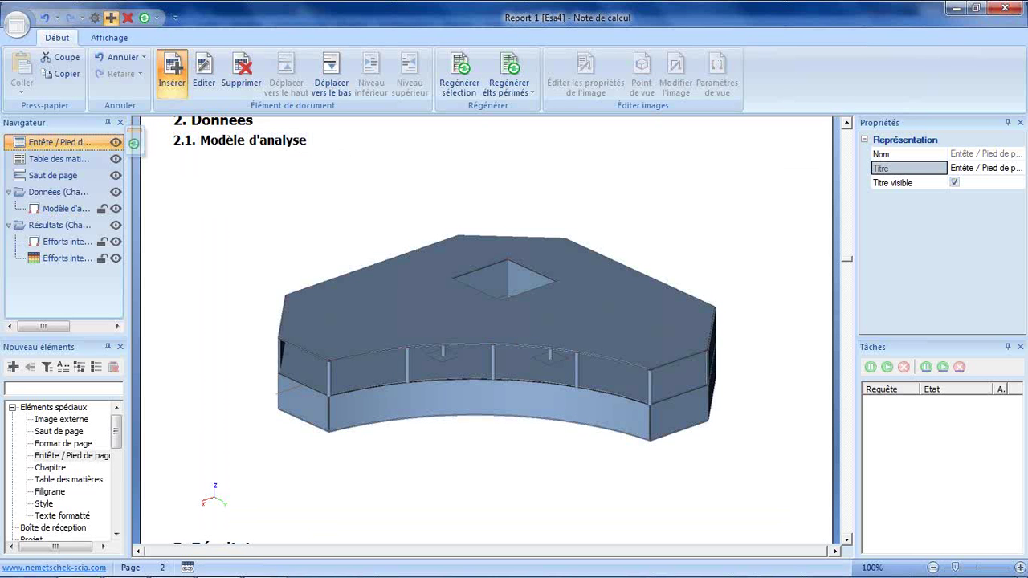
{"action": "mouse_move", "coordinate": [267, 566]}
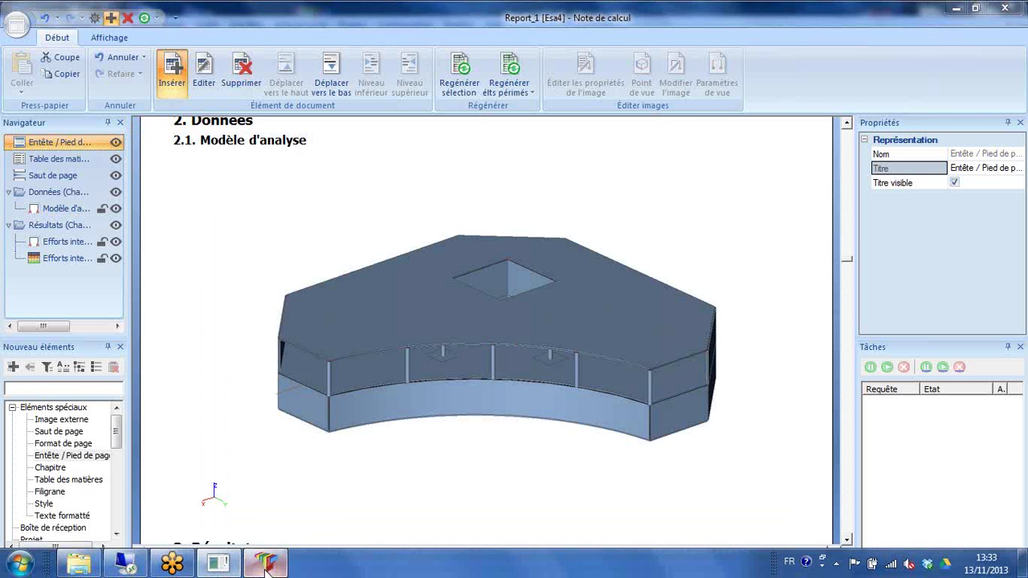
{"action": "left_click", "coordinate": [268, 567]}
{"action": "left_click", "coordinate": [430, 319]}
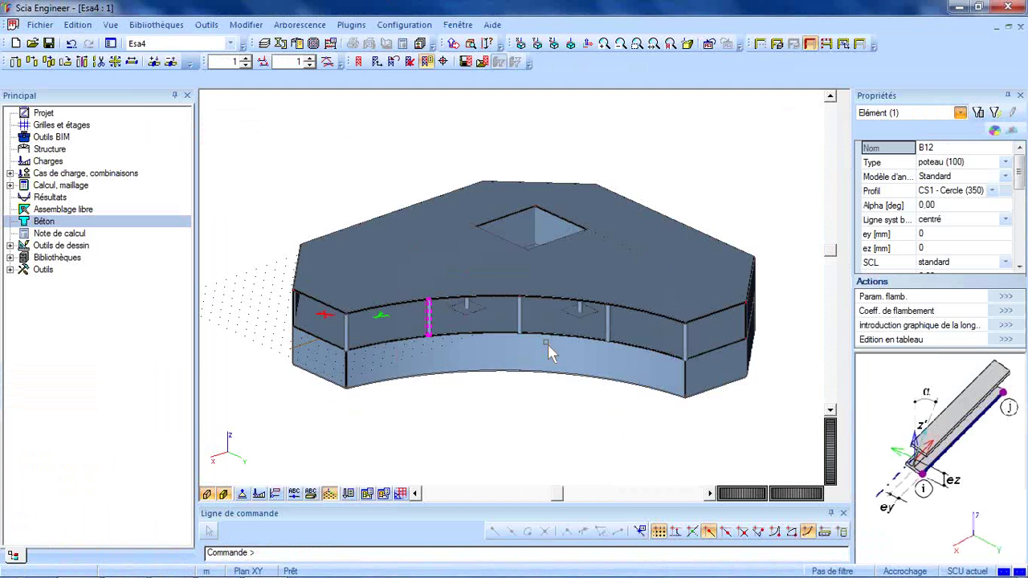
{"action": "key", "text": "Delete"}
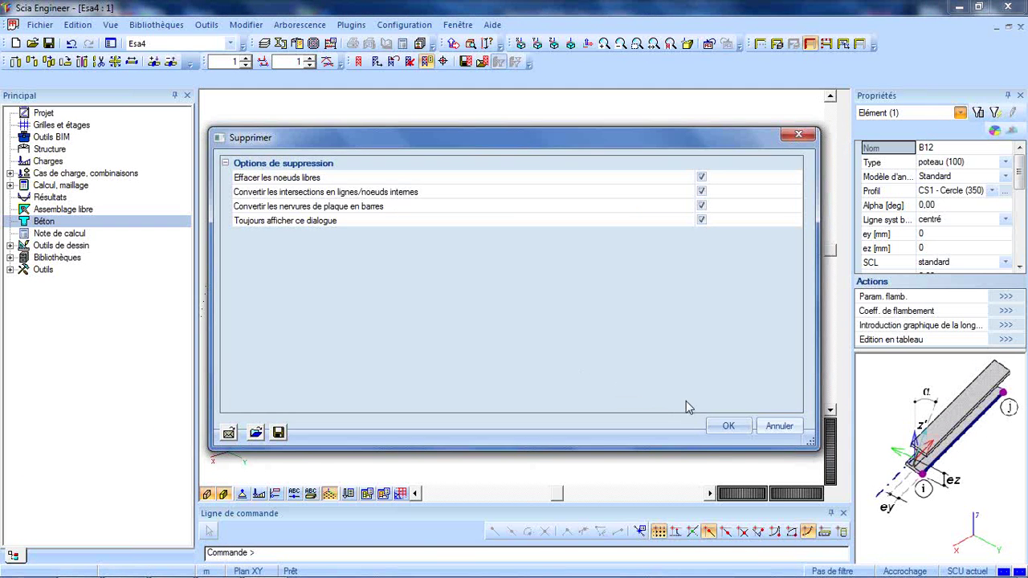
{"action": "left_click", "coordinate": [723, 427]}
{"action": "left_click", "coordinate": [549, 357]}
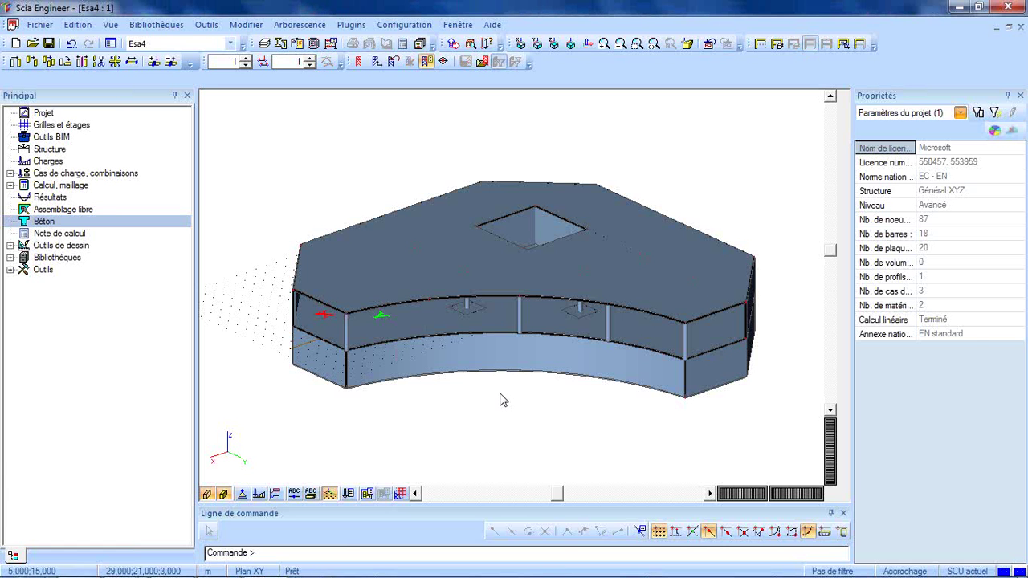
Rerun the linear finite element analysis (Calcul linéaire) on the modified structure and dismiss the end-of-analysis summary
{"action": "mouse_move", "coordinate": [230, 567]}
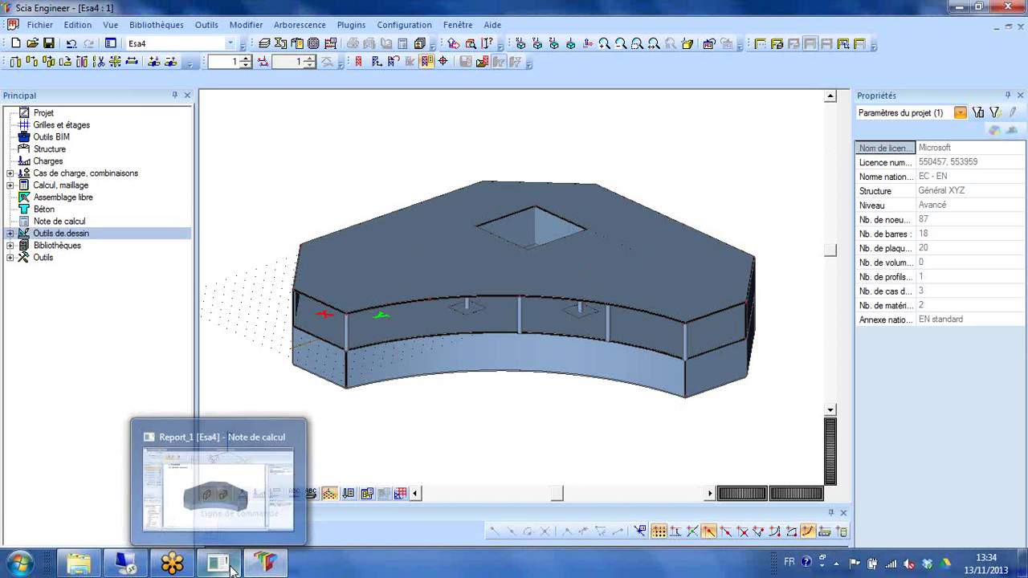
{"action": "left_click", "coordinate": [330, 43]}
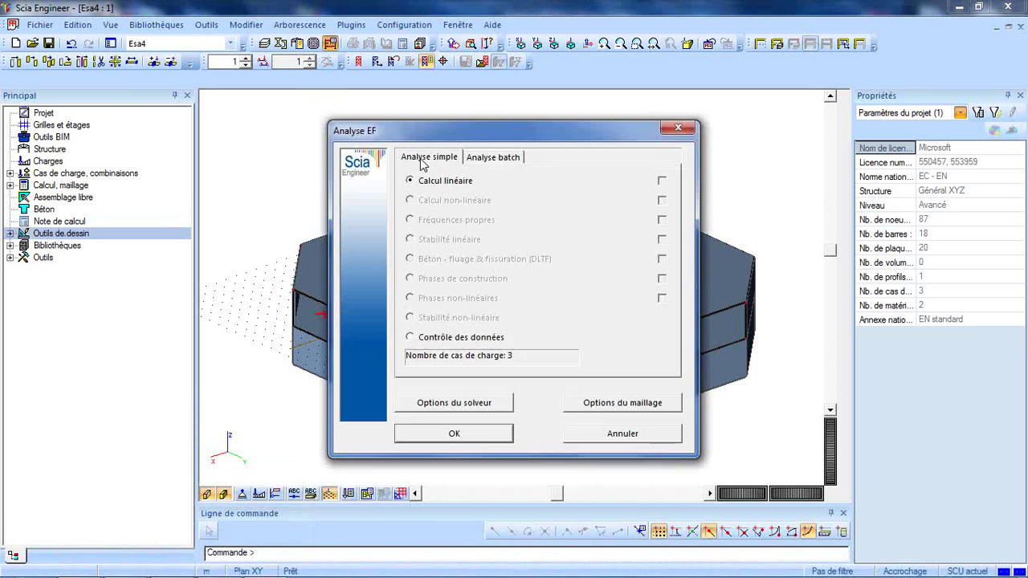
{"action": "left_click", "coordinate": [454, 438]}
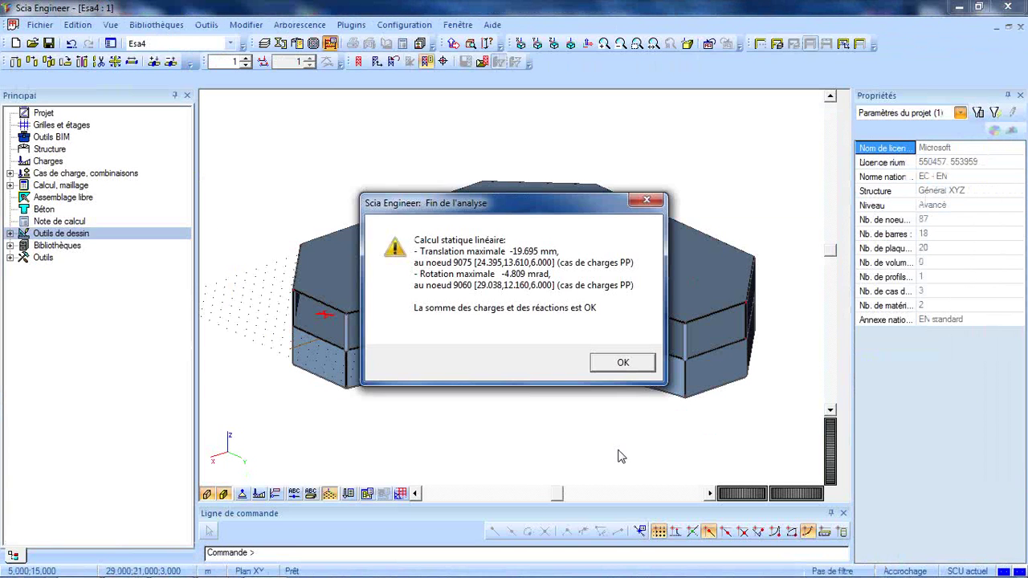
{"action": "left_click", "coordinate": [621, 363]}
Return to the calculation report and check the Modèle d'analyse image and the bar axial force diagram after the recalculation
{"action": "left_click", "coordinate": [218, 563]}
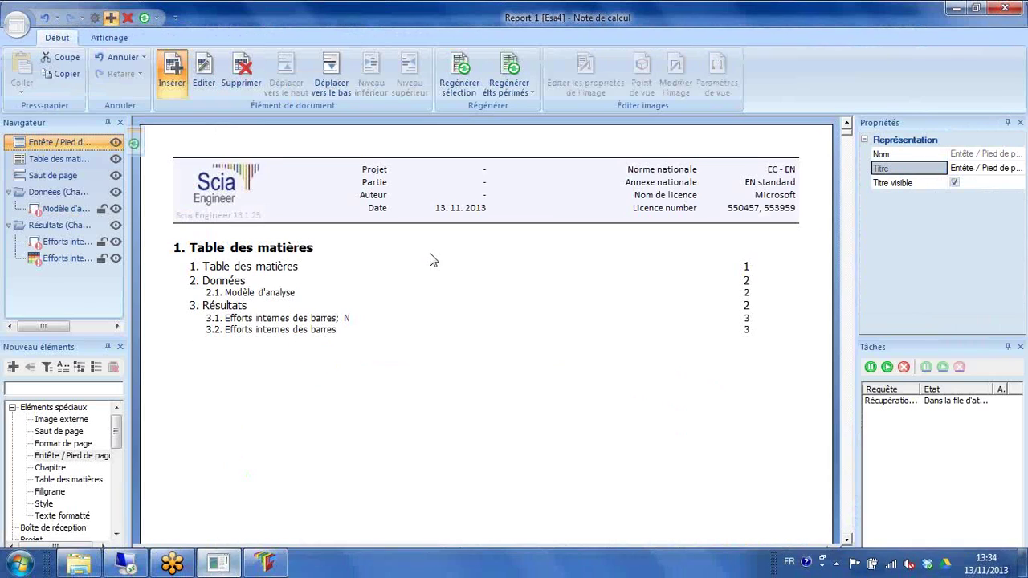
{"action": "left_click_drag", "start_coordinate": [849, 139], "coordinate": [849, 229]}
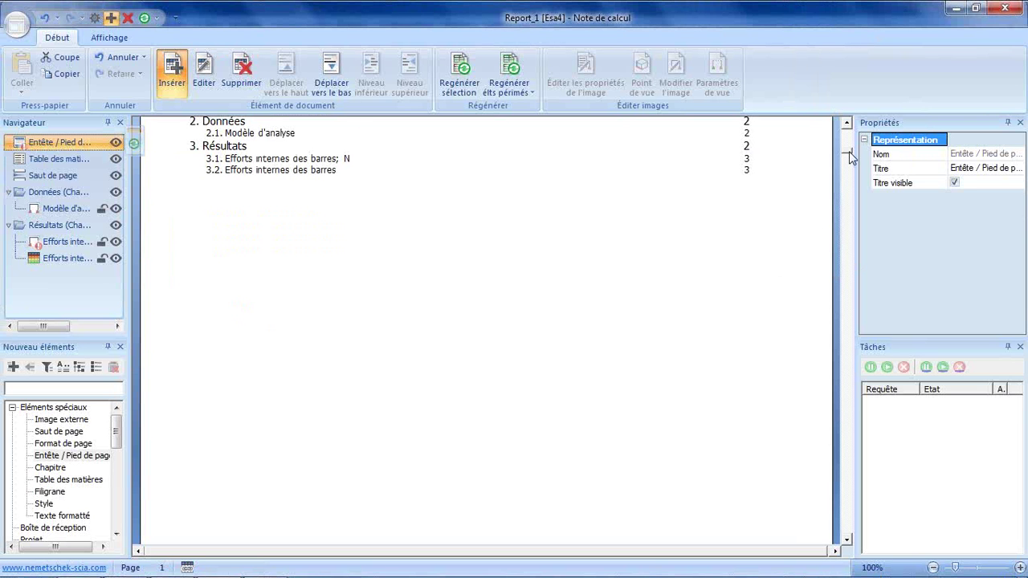
{"action": "left_click_drag", "start_coordinate": [849, 151], "coordinate": [849, 263]}
{"action": "left_click", "coordinate": [763, 294]}
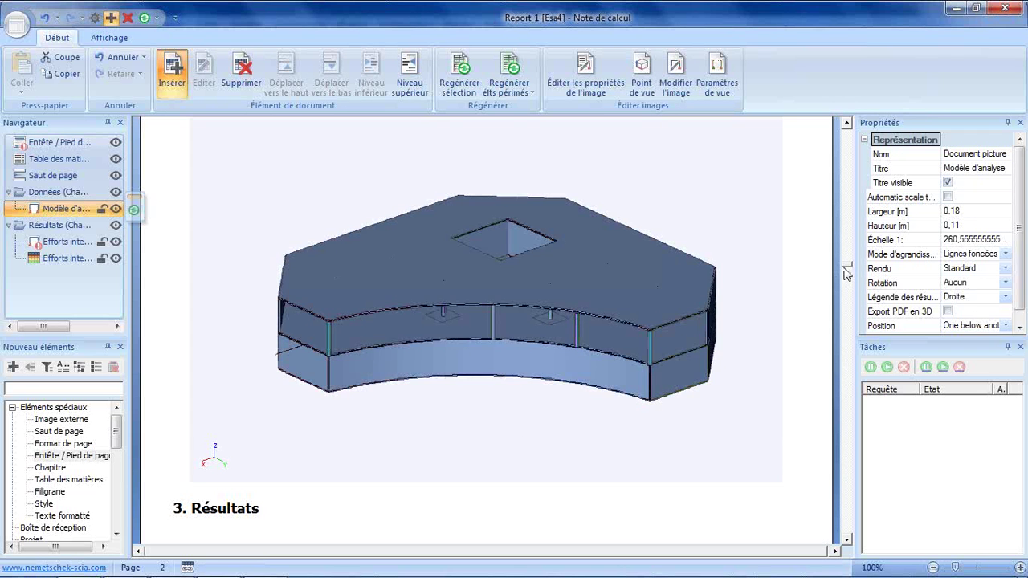
{"action": "left_click_drag", "start_coordinate": [848, 271], "coordinate": [848, 377]}
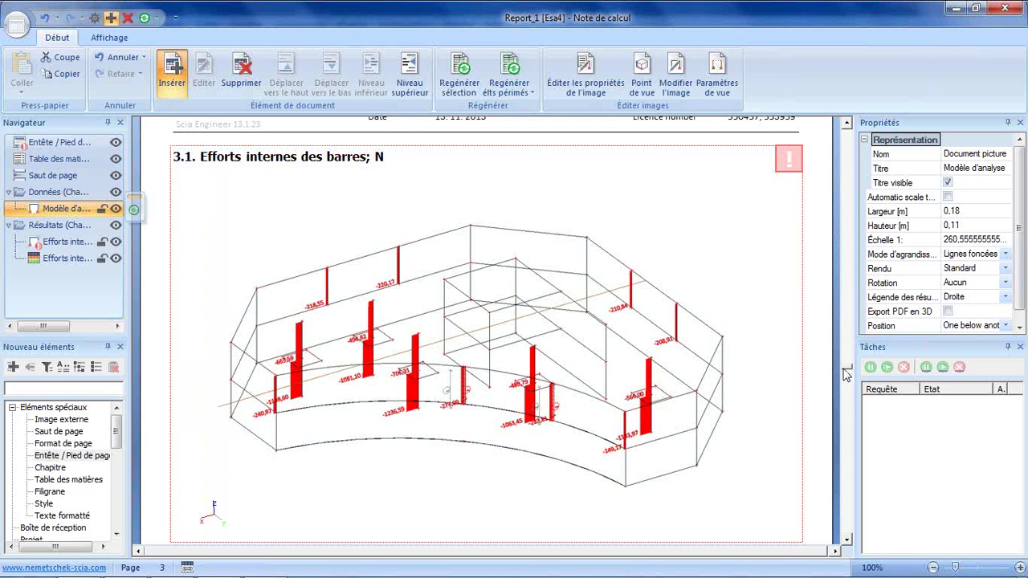
{"action": "left_click_drag", "start_coordinate": [845, 375], "coordinate": [882, 265]}
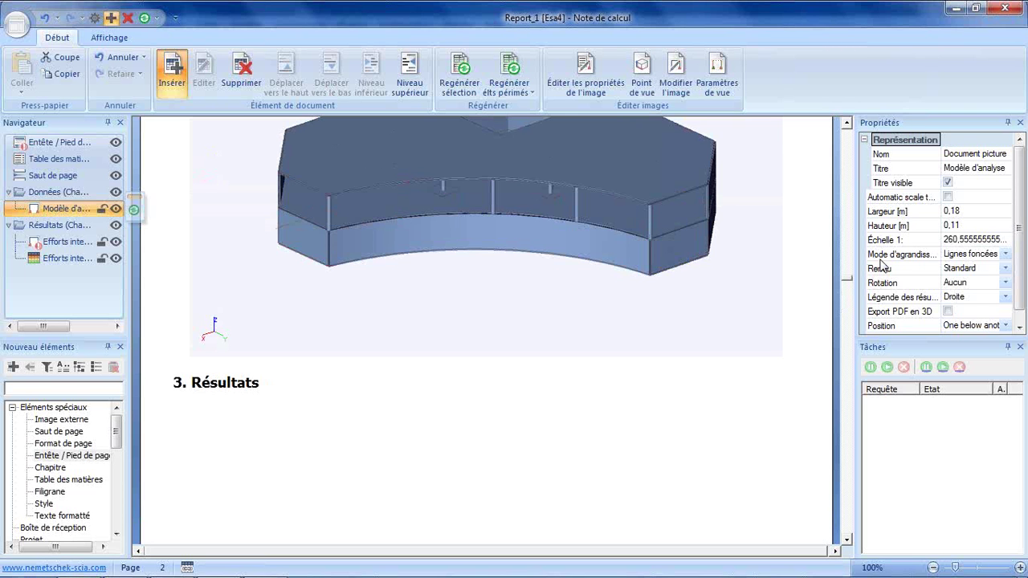
Enable the Export PDF en 3D option for the Modèle d'analyse image
{"action": "scroll", "coordinate": [848, 276], "scroll_direction": "up", "scroll_amount": 2}
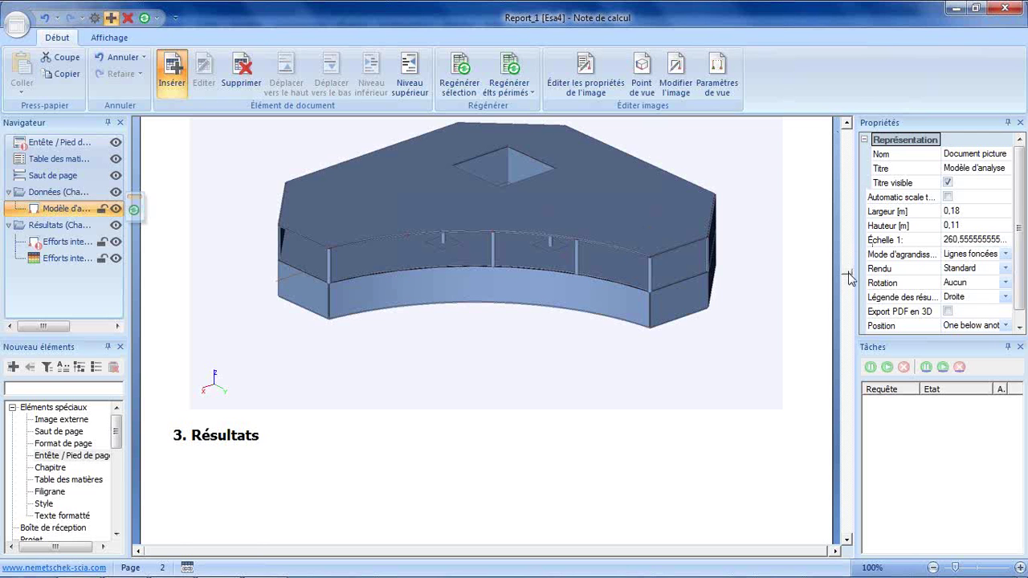
{"action": "scroll", "coordinate": [538, 303], "scroll_direction": "up", "scroll_amount": 3}
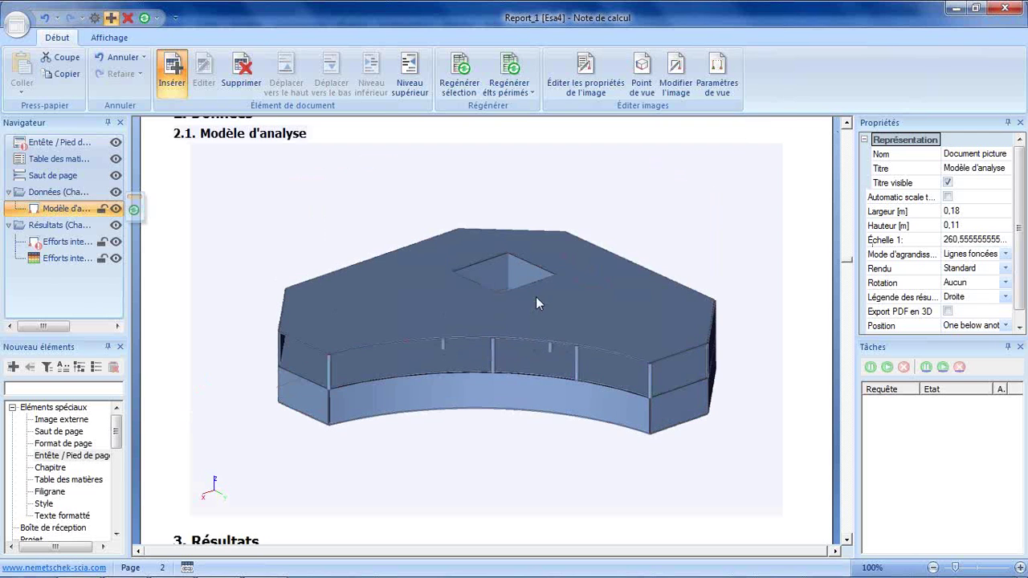
{"action": "left_click", "coordinate": [938, 314]}
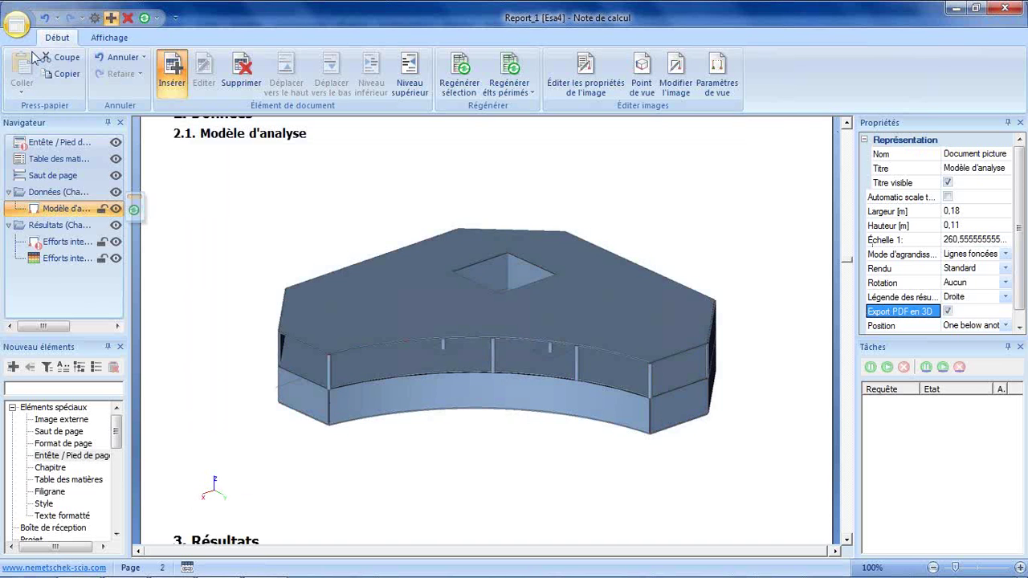
Export the report as a PDF named Démo to the Desktop
{"action": "left_click", "coordinate": [18, 26]}
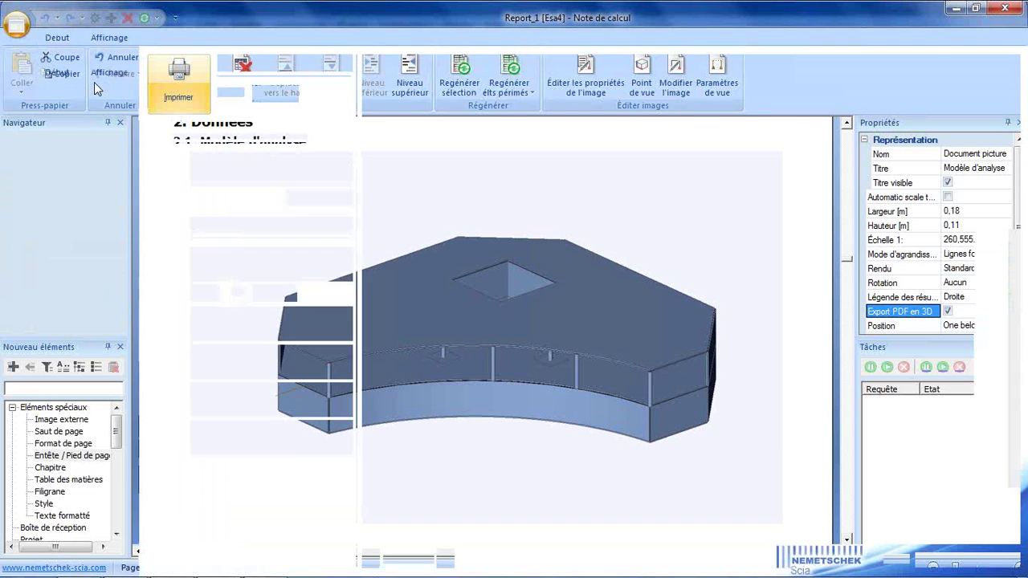
{"action": "left_click", "coordinate": [49, 137]}
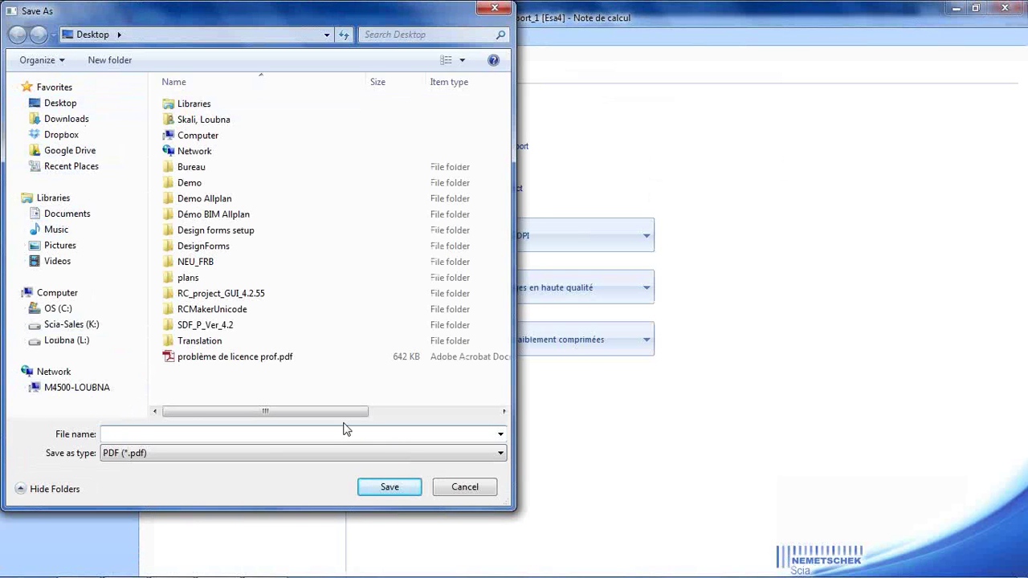
{"action": "type", "text": "De"}
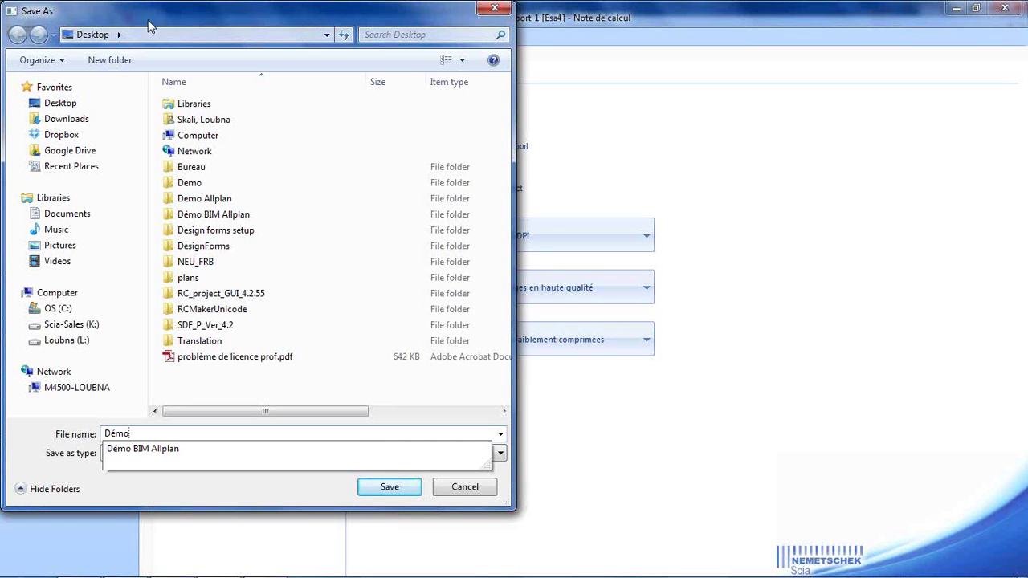
{"action": "type", "text": "mo"}
{"action": "left_click", "coordinate": [380, 16]}
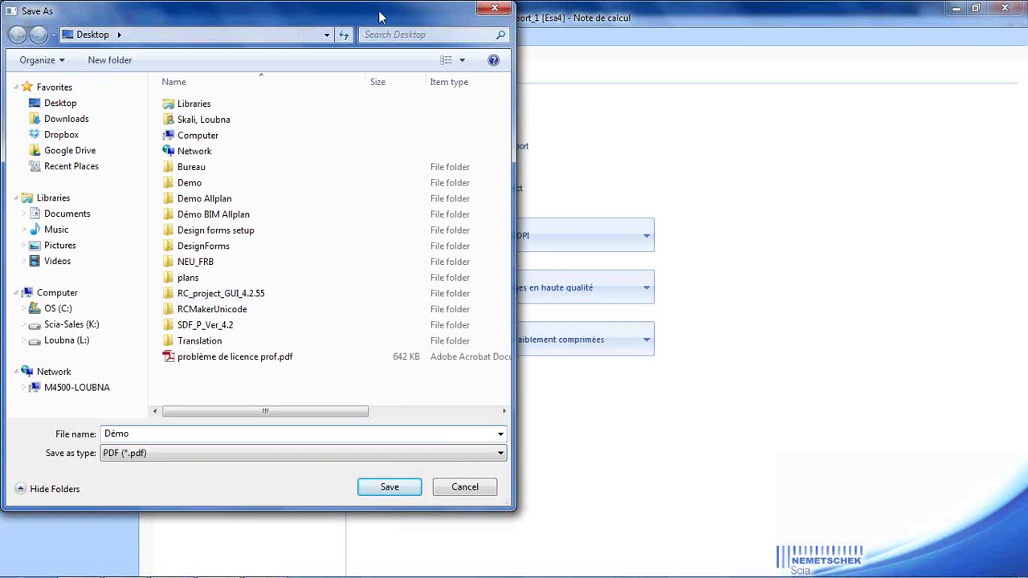
{"action": "left_click_drag", "start_coordinate": [380, 16], "coordinate": [412, 17]}
{"action": "left_click", "coordinate": [97, 103]}
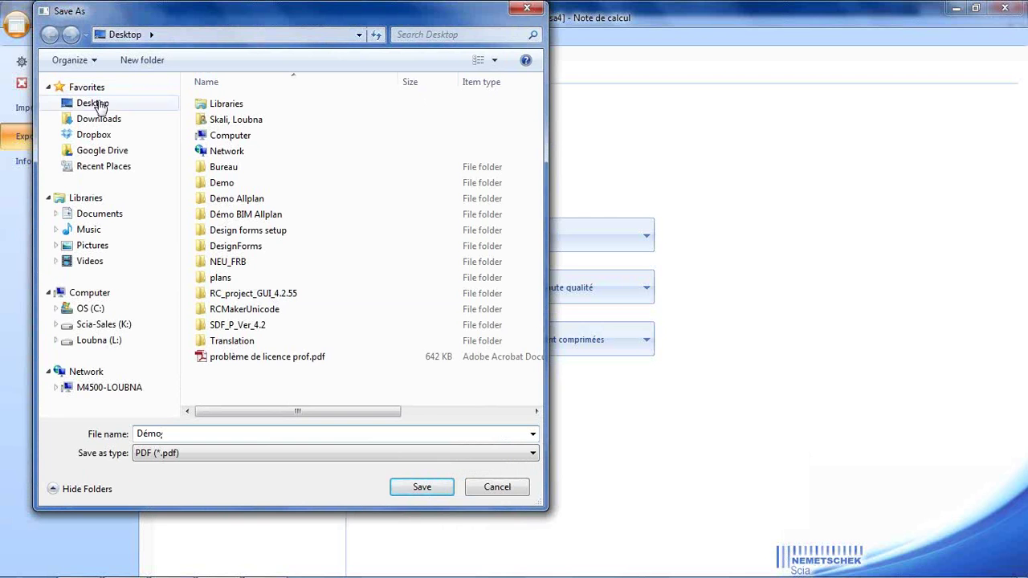
{"action": "left_click", "coordinate": [424, 489]}
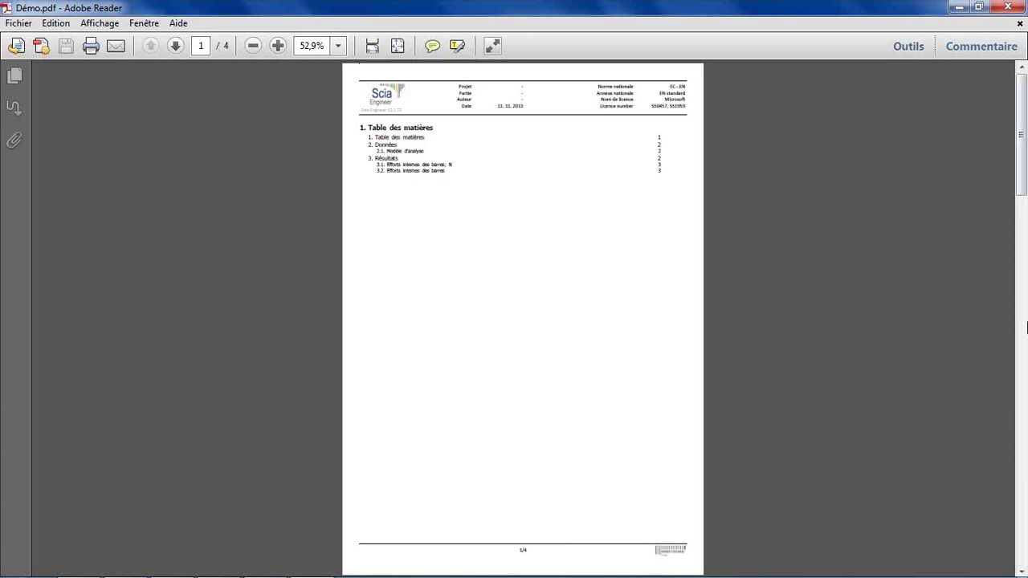
Inspect the interactive 3D analysis model on page 2 of the exported PDF, viewing the structure from several angles and distances
{"action": "left_click_drag", "start_coordinate": [1018, 129], "coordinate": [1017, 220]}
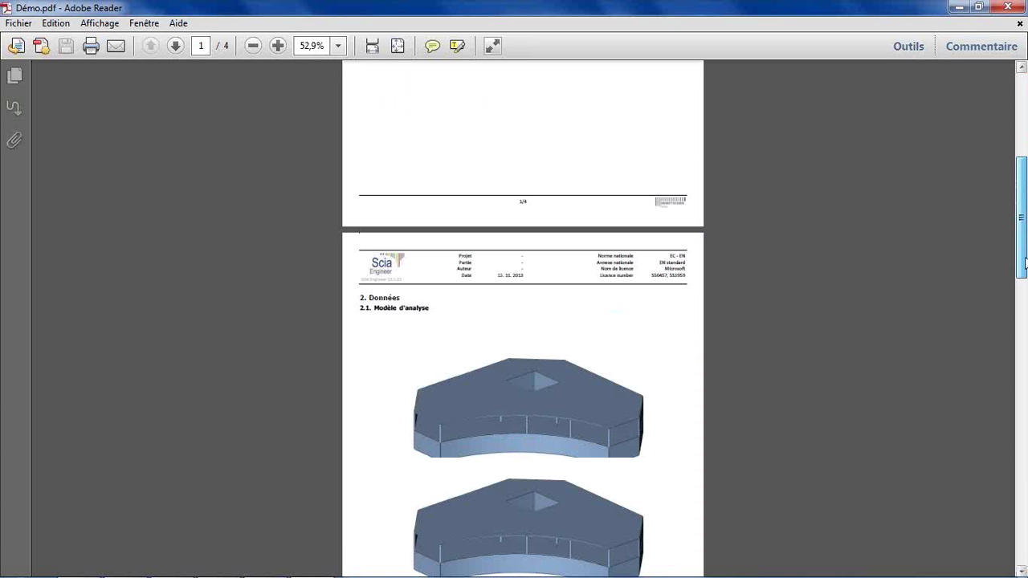
{"action": "scroll", "coordinate": [433, 345], "scroll_direction": "down", "scroll_amount": 2}
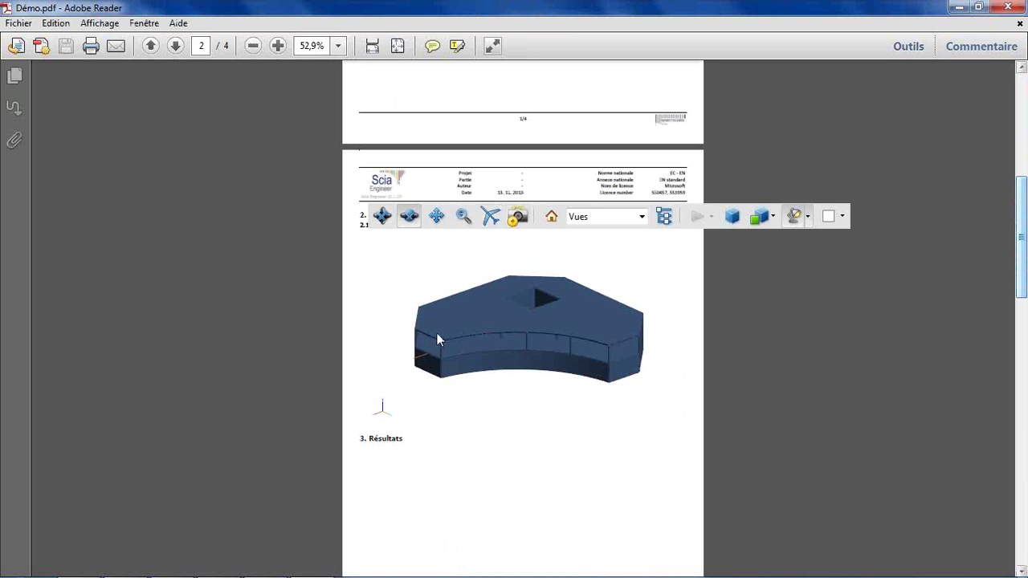
{"action": "left_click_drag", "start_coordinate": [436, 349], "coordinate": [561, 347]}
{"action": "scroll", "coordinate": [470, 366], "scroll_direction": "up", "scroll_amount": 5}
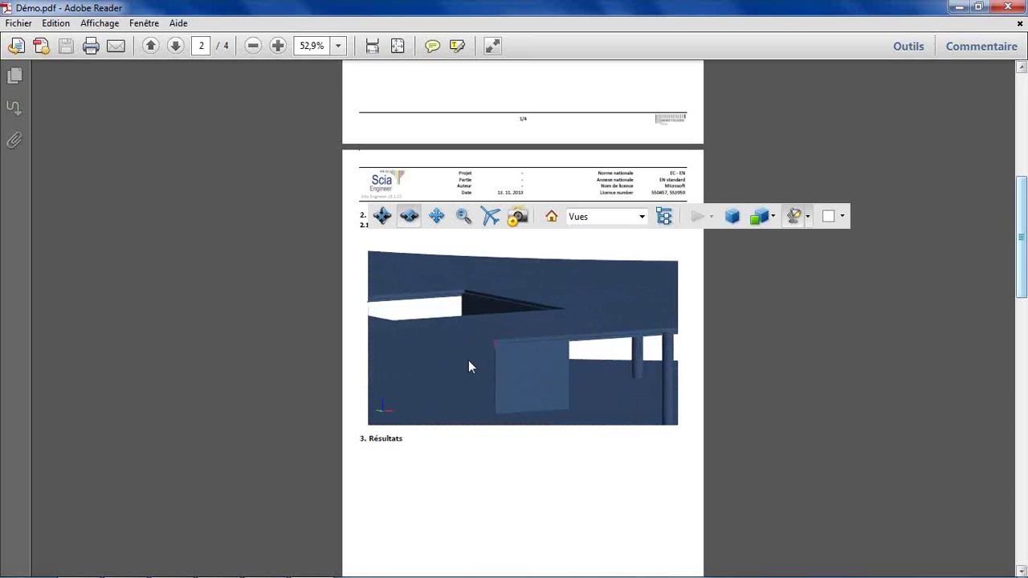
{"action": "scroll", "coordinate": [372, 322], "scroll_direction": "down", "scroll_amount": 6}
{"action": "left_click_drag", "start_coordinate": [438, 330], "coordinate": [532, 355]}
{"action": "scroll", "coordinate": [526, 333], "scroll_direction": "up", "scroll_amount": 3}
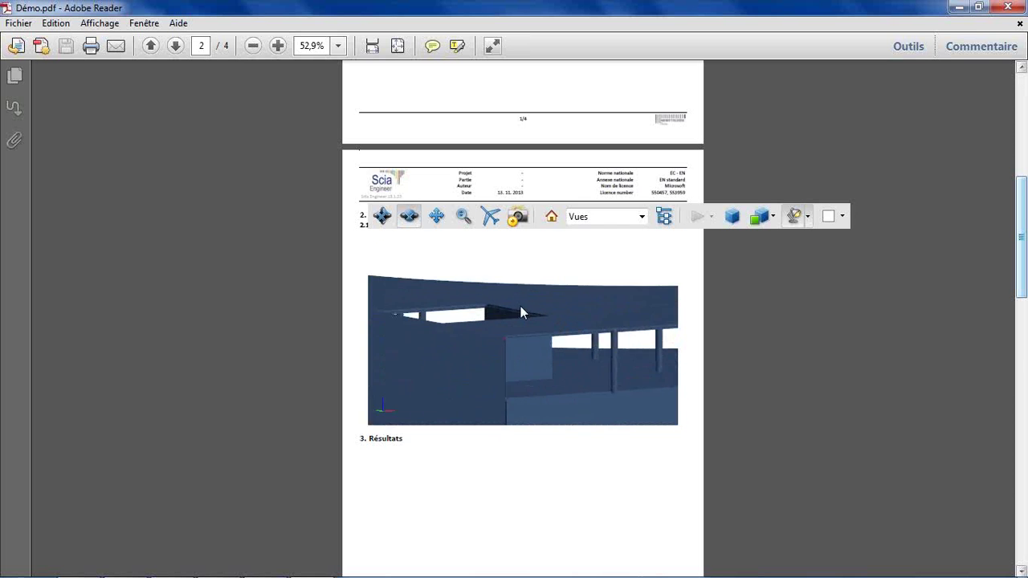
{"action": "scroll", "coordinate": [490, 303], "scroll_direction": "down", "scroll_amount": 4}
{"action": "left_click_drag", "start_coordinate": [461, 301], "coordinate": [443, 336]}
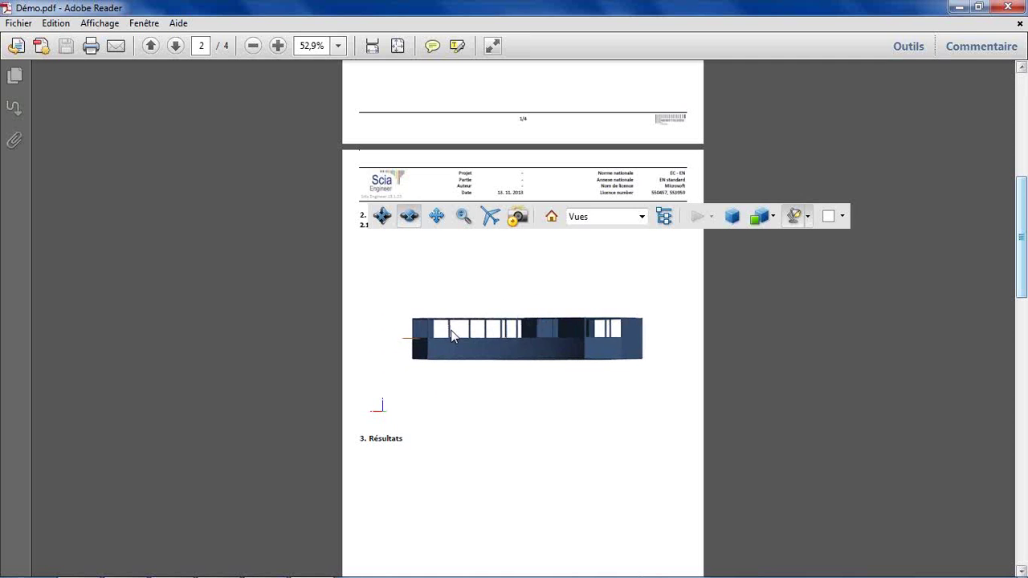
{"action": "scroll", "coordinate": [461, 365], "scroll_direction": "up", "scroll_amount": 2}
{"action": "scroll", "coordinate": [461, 363], "scroll_direction": "up", "scroll_amount": 2}
{"action": "scroll", "coordinate": [526, 367], "scroll_direction": "down", "scroll_amount": 3}
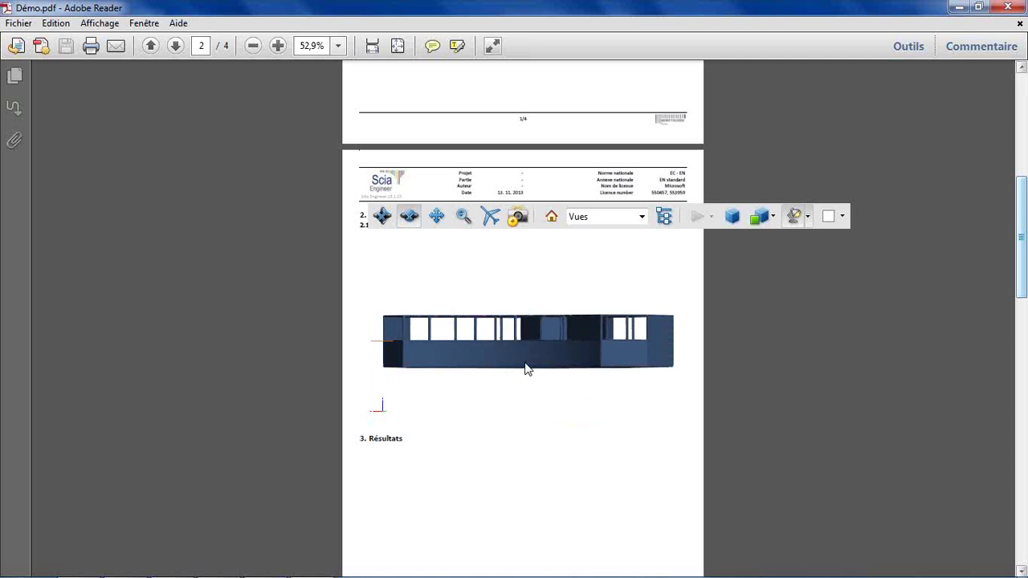
{"action": "left_click_drag", "start_coordinate": [526, 367], "coordinate": [489, 383]}
{"action": "scroll", "coordinate": [485, 387], "scroll_direction": "up", "scroll_amount": 3}
{"action": "scroll", "coordinate": [486, 381], "scroll_direction": "down", "scroll_amount": 4}
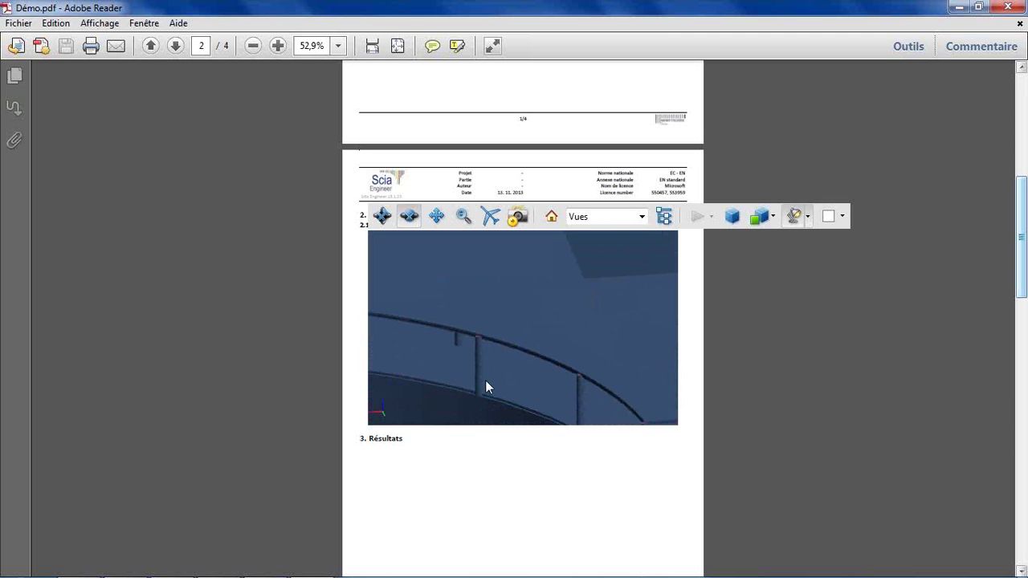
{"action": "scroll", "coordinate": [486, 387], "scroll_direction": "down", "scroll_amount": 3}
{"action": "scroll", "coordinate": [470, 406], "scroll_direction": "up", "scroll_amount": 3}
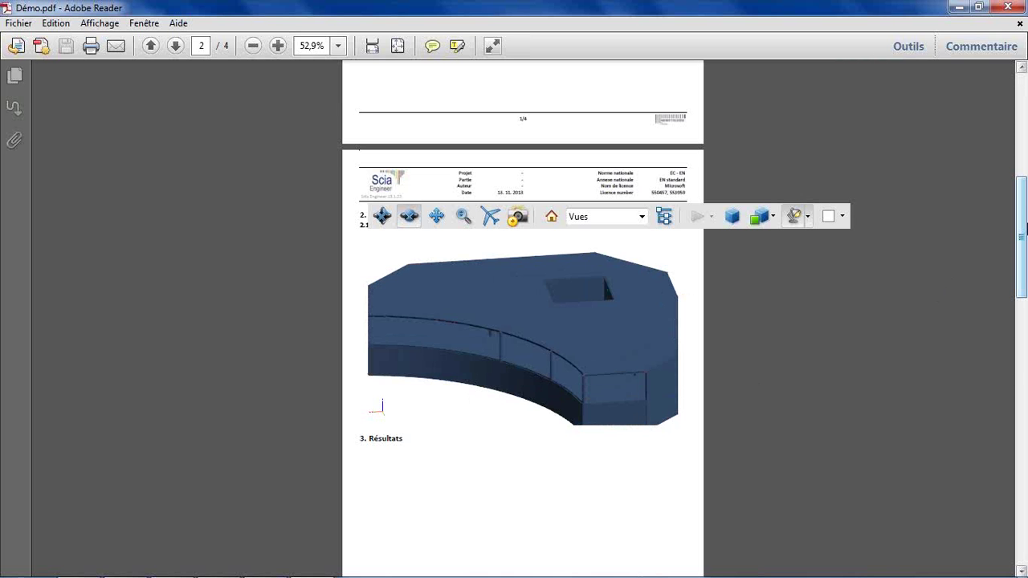
{"action": "left_click_drag", "start_coordinate": [1025, 225], "coordinate": [1018, 293]}
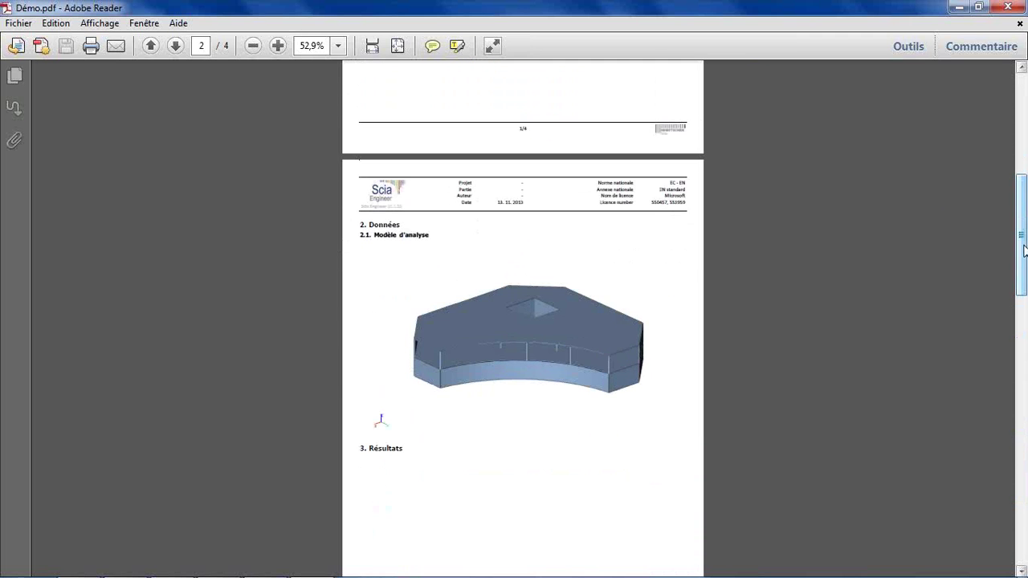